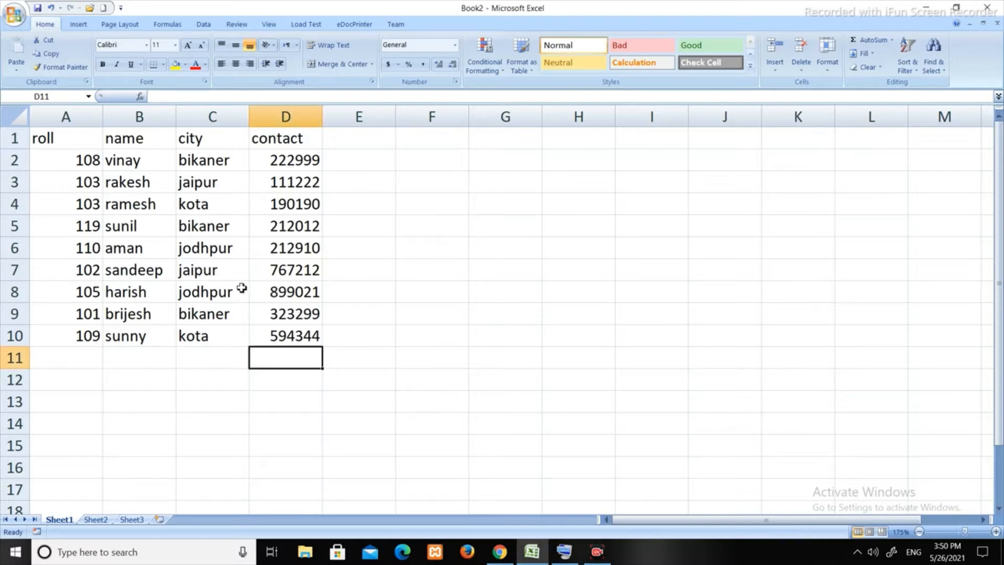
# Step: Select the city and contact cells C4:D8 by extending the selection from C4, and copy them
pyautogui.click(212, 264)
pyautogui.click(215, 207)
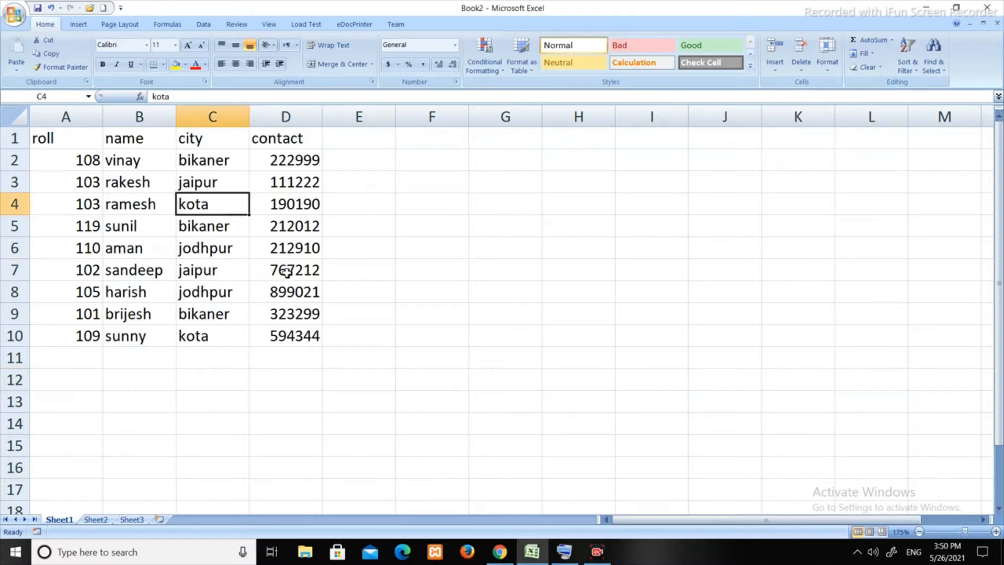
pyautogui.hotkey('shift', 'Down')
pyautogui.hotkey('shift', 'Down')
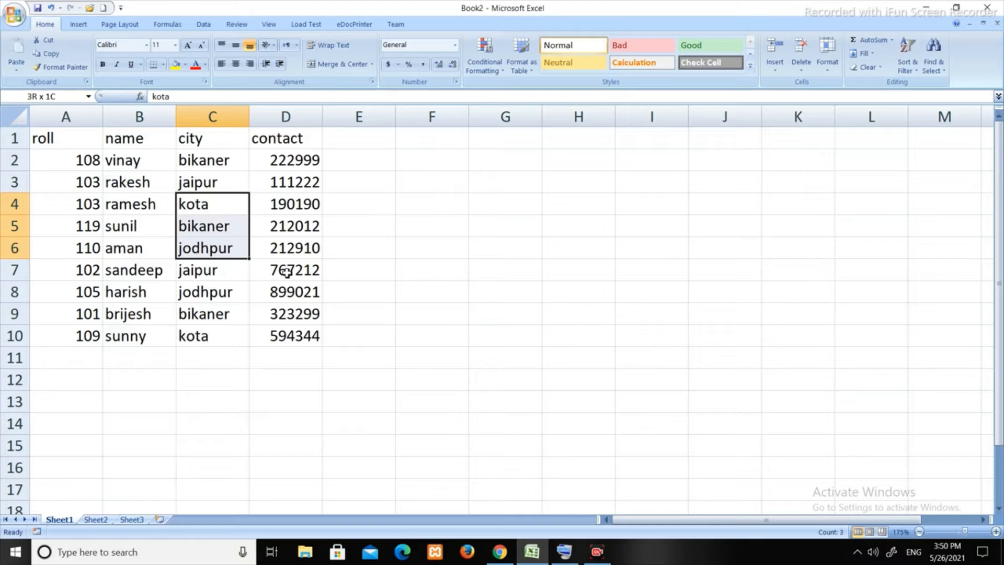
pyautogui.hotkey('shift', 'Down')
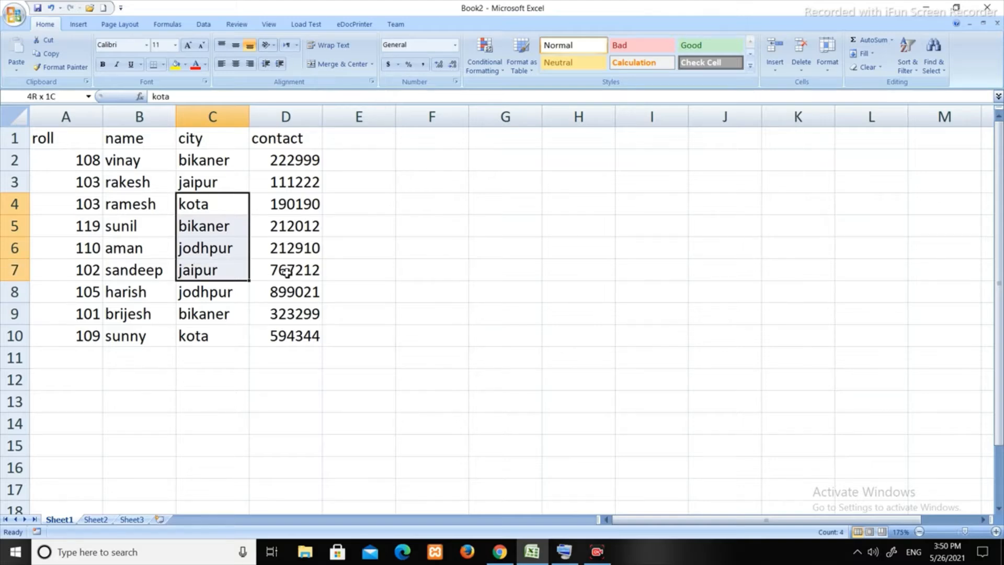
pyautogui.hotkey('shift', 'Right')
pyautogui.hotkey('shift', 'Down')
pyautogui.hotkey('shift', 'Up')
pyautogui.hotkey('shift', 'Up')
pyautogui.hotkey('shift', 'Up')
pyautogui.hotkey('shift', 'Up')
pyautogui.hotkey('shift', 'Up')
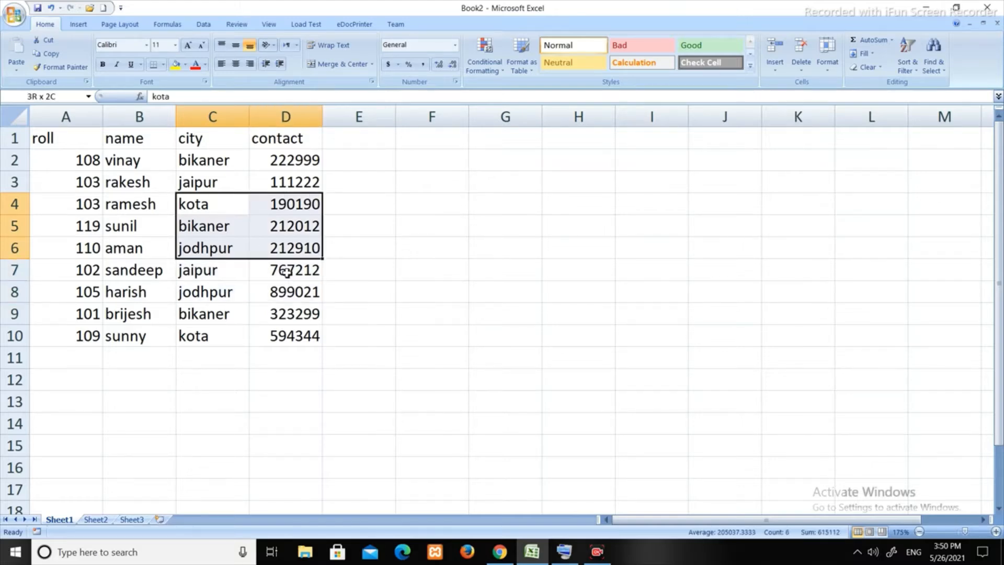
pyautogui.hotkey('shift', 'Down')
pyautogui.hotkey('shift', 'Down')
pyautogui.hotkey('shift', 'Down')
pyautogui.hotkey('shift', 'Down')
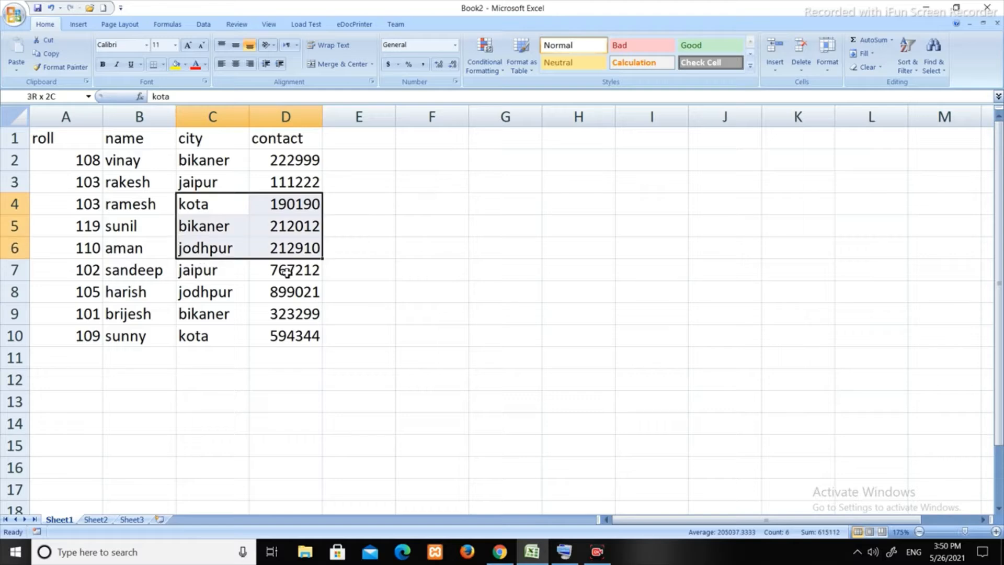
pyautogui.hotkey('shift', 'Down')
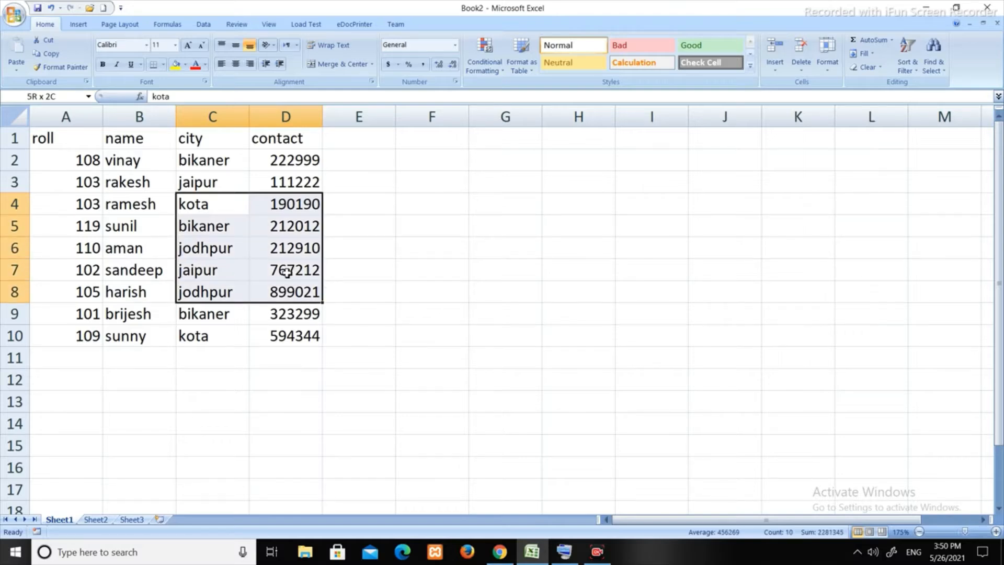
pyautogui.hotkey('shift', 'Left')
pyautogui.hotkey('shift', 'Right')
pyautogui.hotkey('shift', 'Right')
pyautogui.hotkey('shift', 'Left')
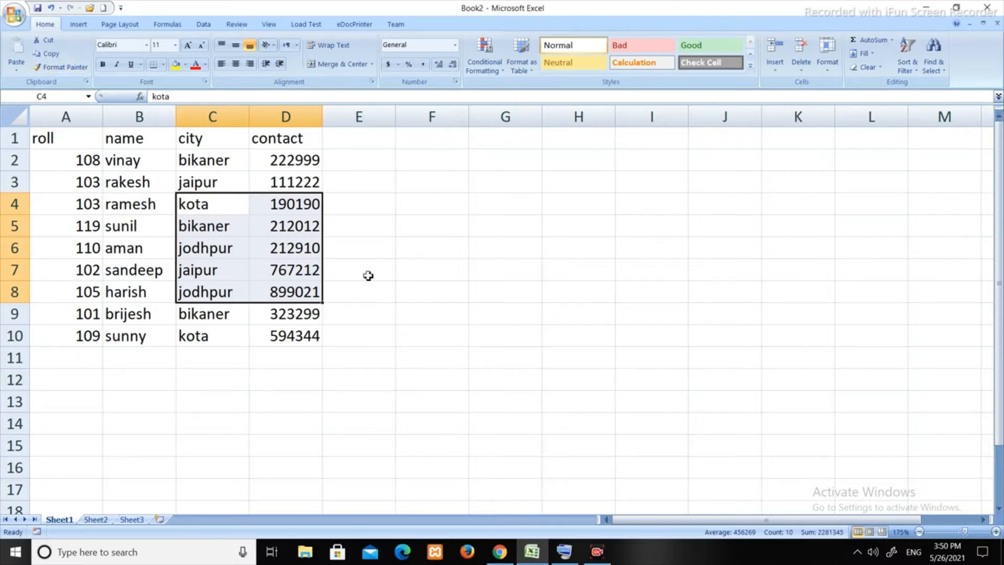
pyautogui.hotkey('ctrl', 'c')
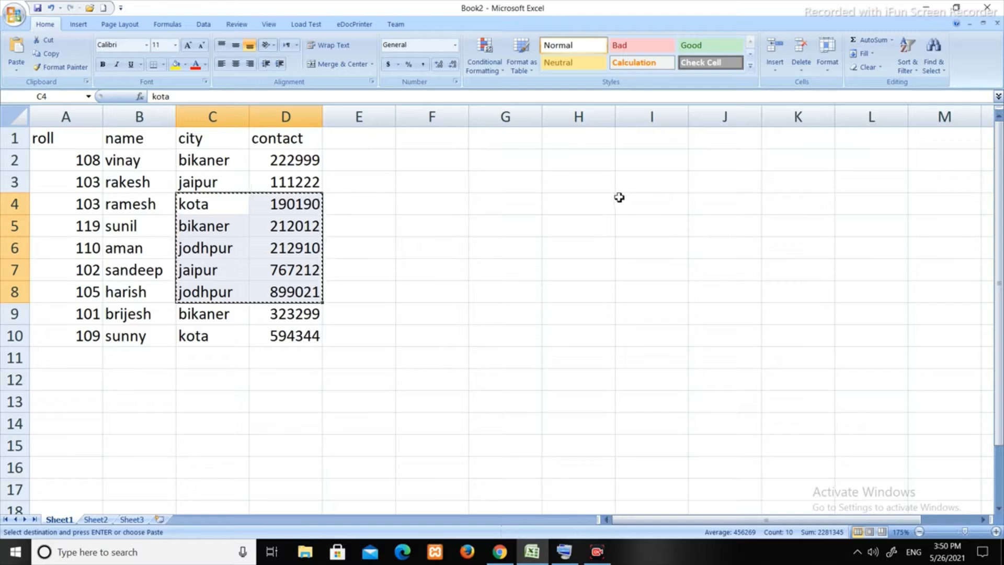
# Step: Paste the copied block at I4 and clear the pasted cells
pyautogui.click(639, 211)
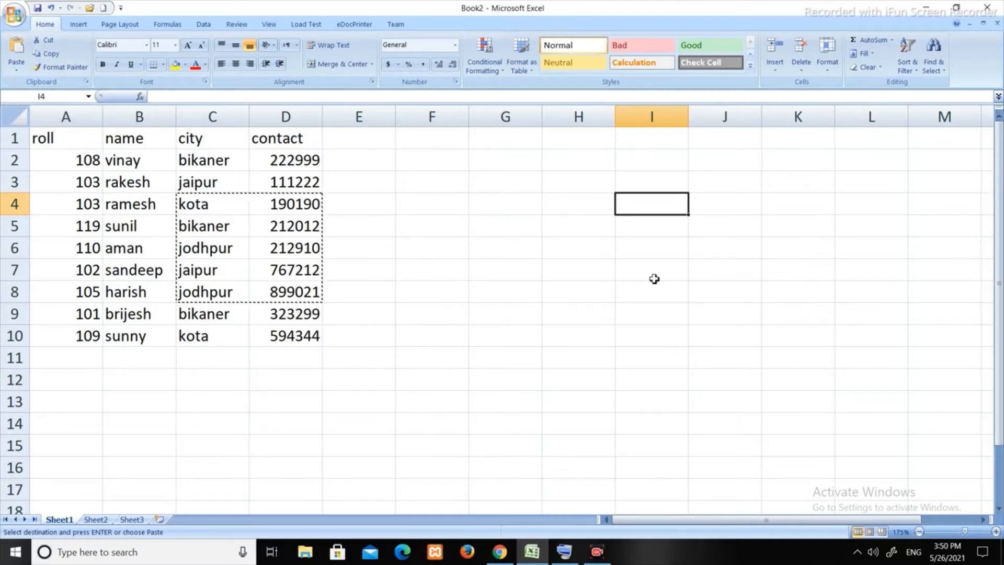
pyautogui.hotkey('ctrl', 'v')
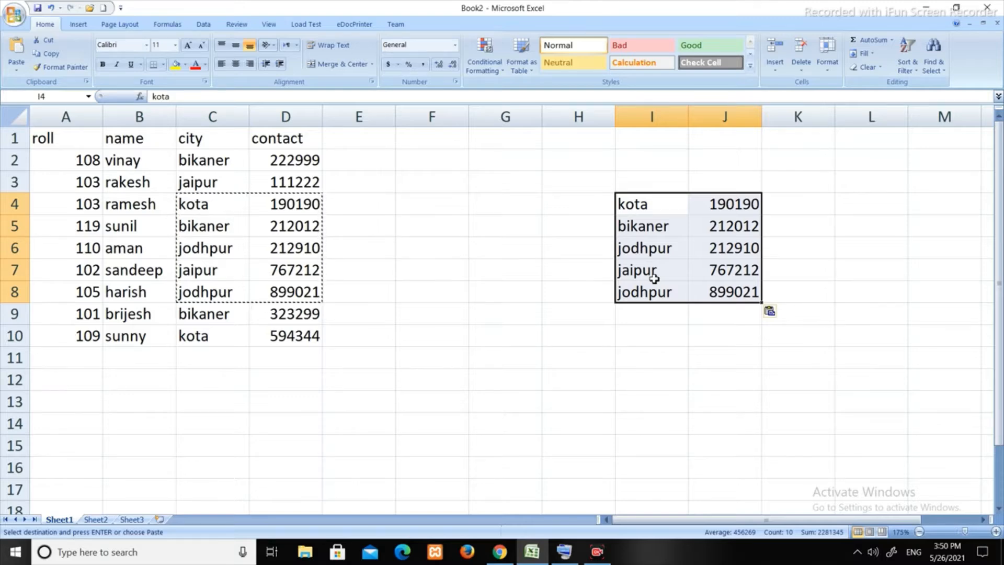
pyautogui.press('Delete')
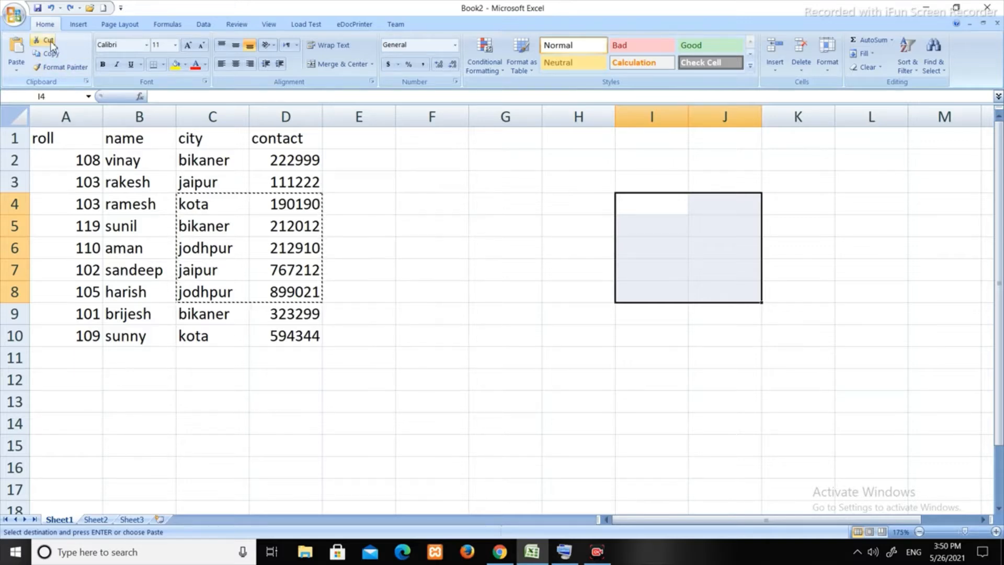
# Step: Move the block C4:D8 to I4 by cutting and pasting, and undo the move
pyautogui.click(211, 220)
pyautogui.moveTo(194, 208); pyautogui.dragTo(306, 299)
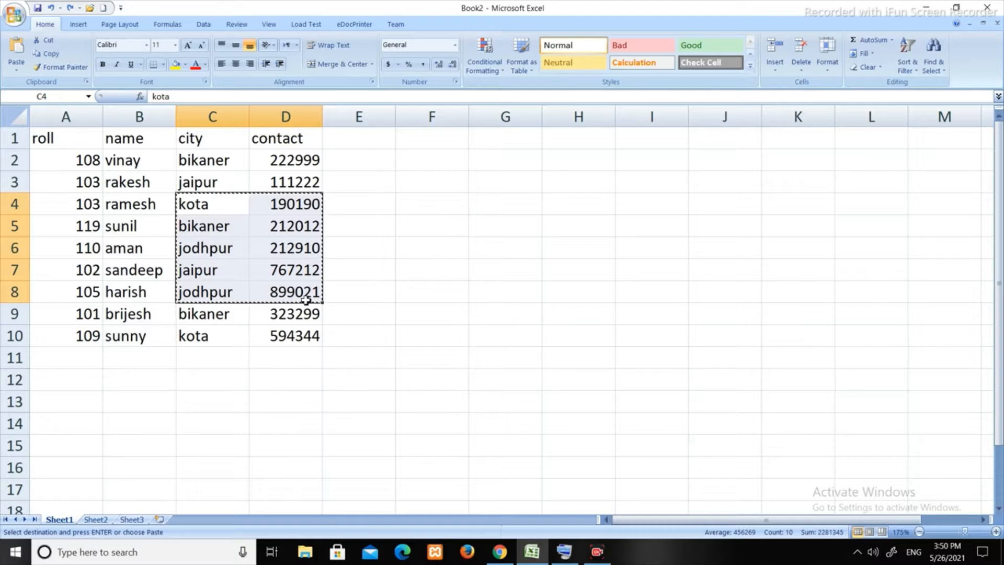
pyautogui.click(671, 203)
pyautogui.hotkey('ctrl', 'v')
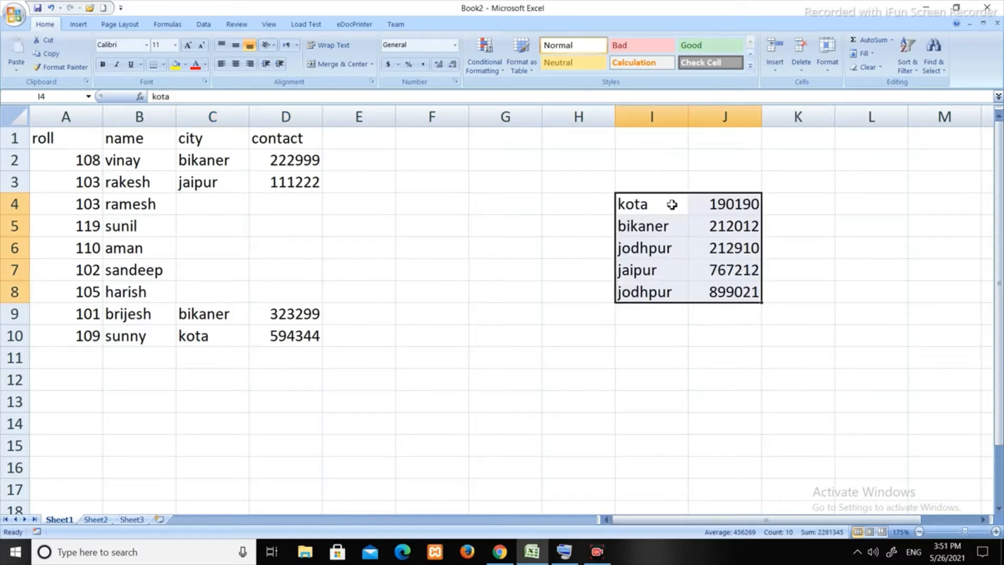
pyautogui.hotkey('ctrl', 'z')
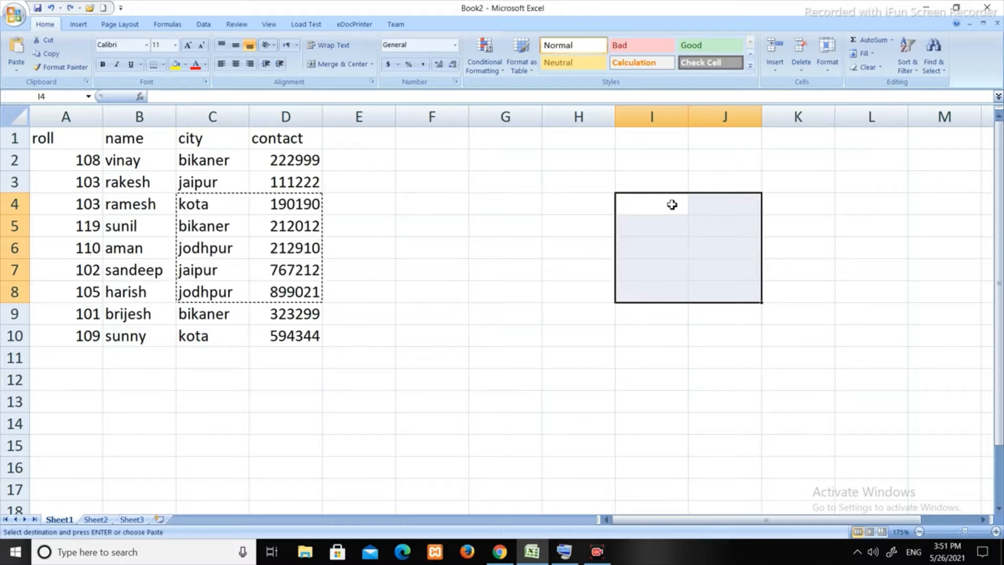
# Step: Show the Office Clipboard contents and add the name in cell B4 as a copied item
pyautogui.moveTo(210, 206); pyautogui.dragTo(284, 291)
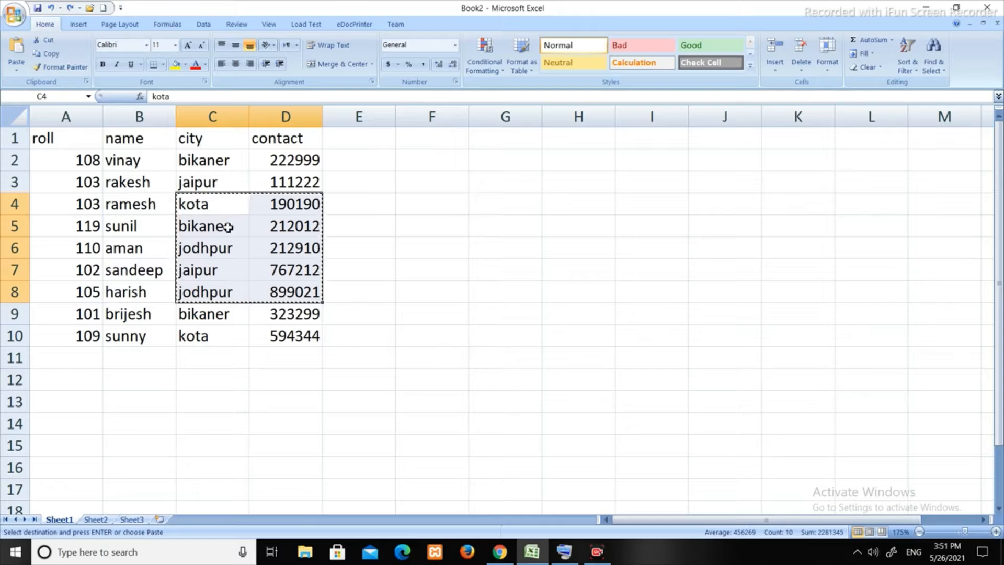
pyautogui.click(86, 82)
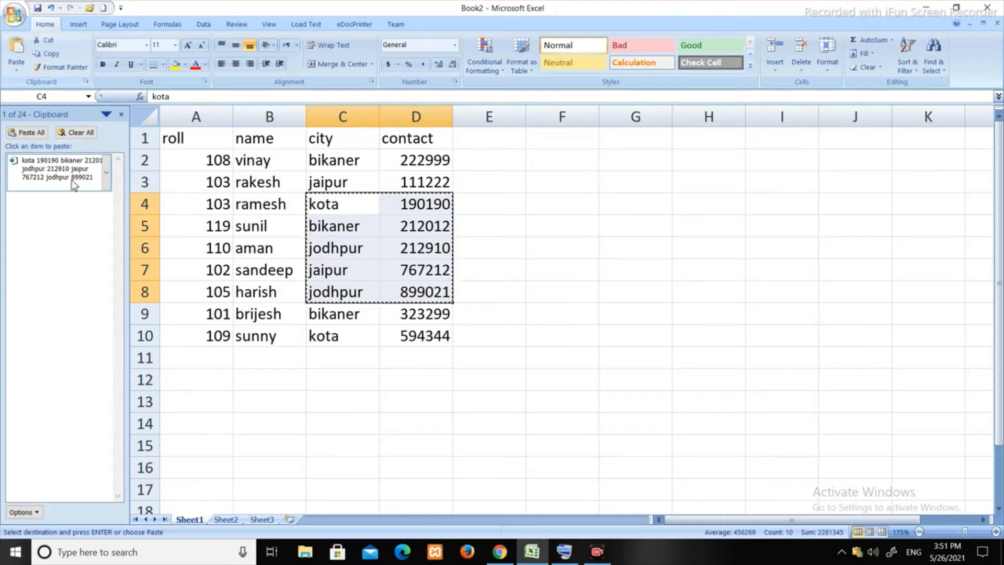
pyautogui.click(281, 197)
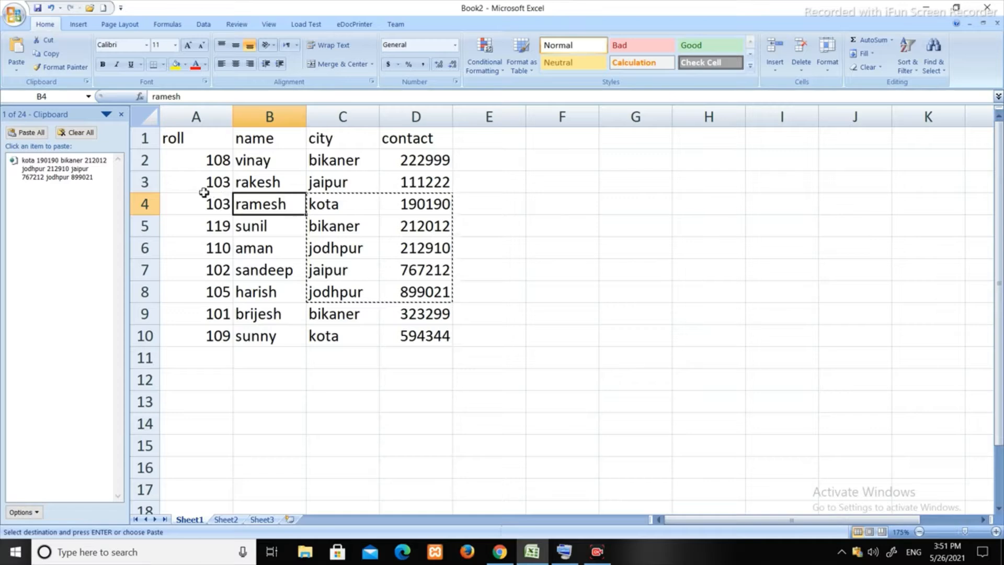
pyautogui.hotkey('ctrl', 'c')
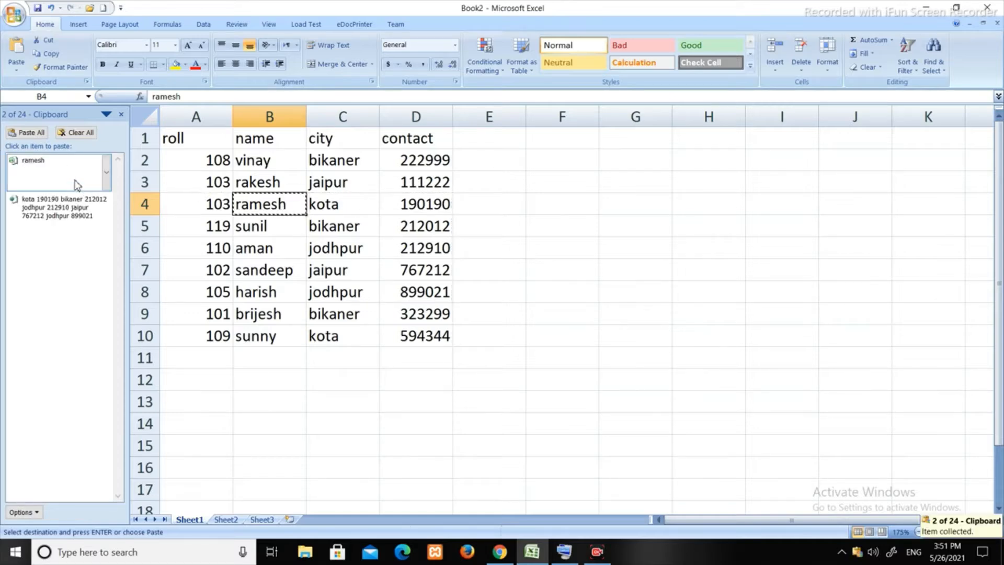
# Step: Copy the ranges C2:D2 and A5:B8 as two separate Office Clipboard items
pyautogui.click(371, 163)
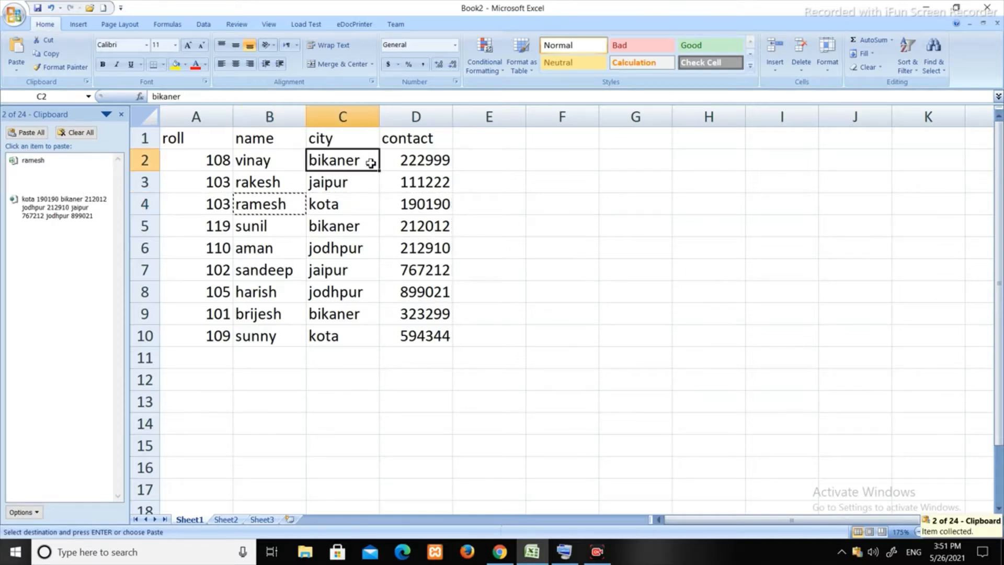
pyautogui.moveTo(371, 165); pyautogui.dragTo(445, 162)
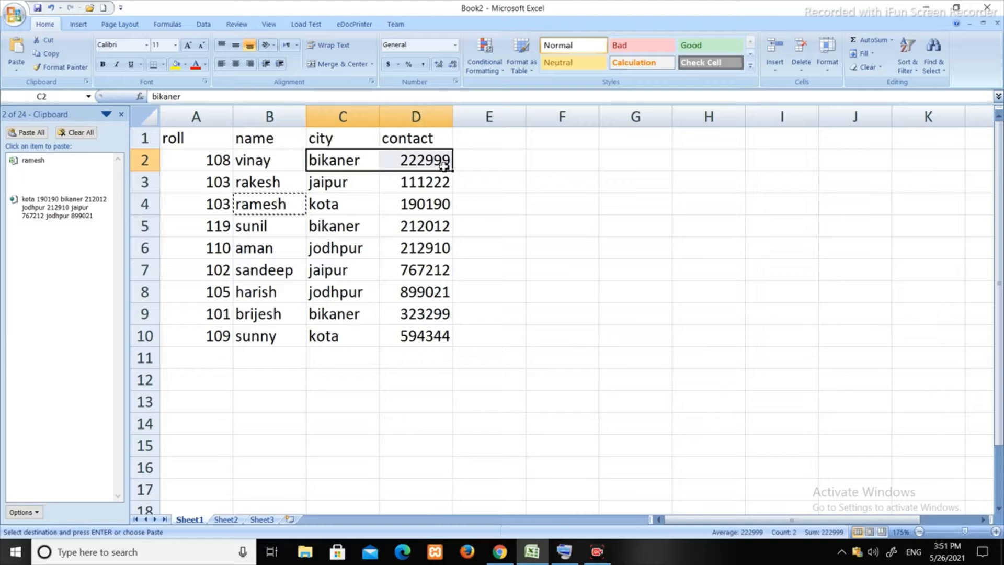
pyautogui.hotkey('ctrl', 'c')
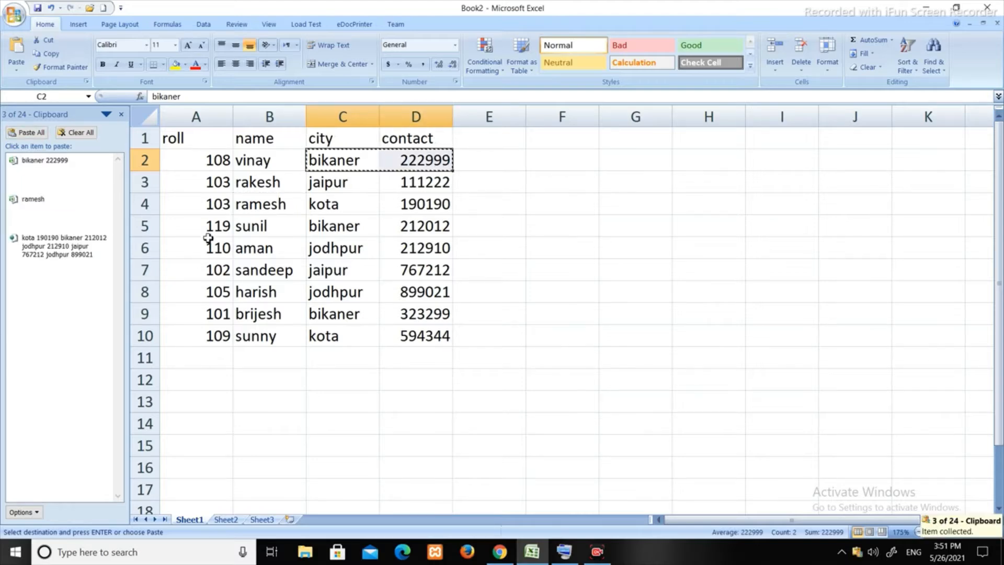
pyautogui.moveTo(208, 232); pyautogui.dragTo(236, 292)
pyautogui.hotkey('ctrl', 'c')
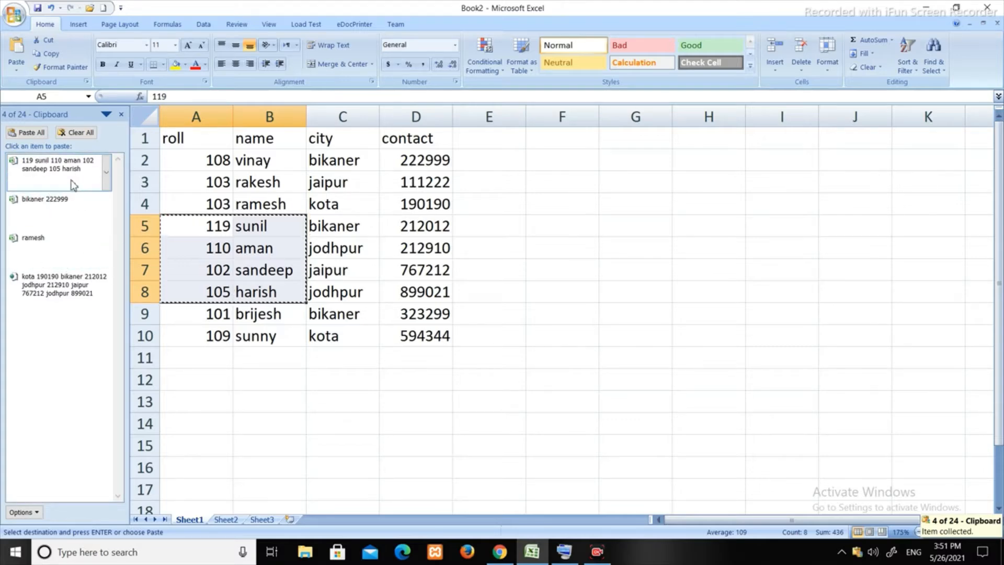
# Step: Paste the collected single-name item into G5 and overwrite it with the collected C2:D2 item
pyautogui.click(654, 232)
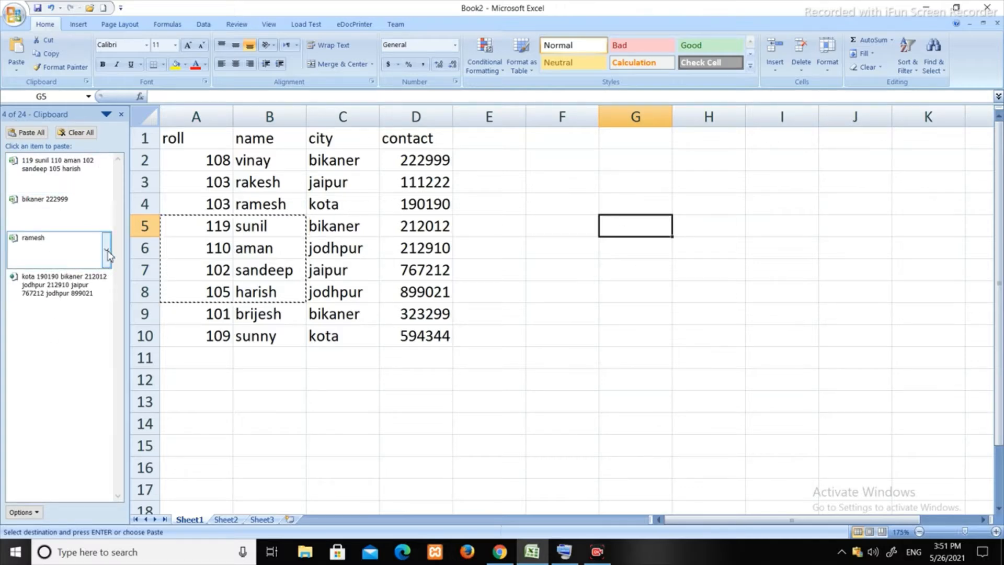
pyautogui.click(73, 253)
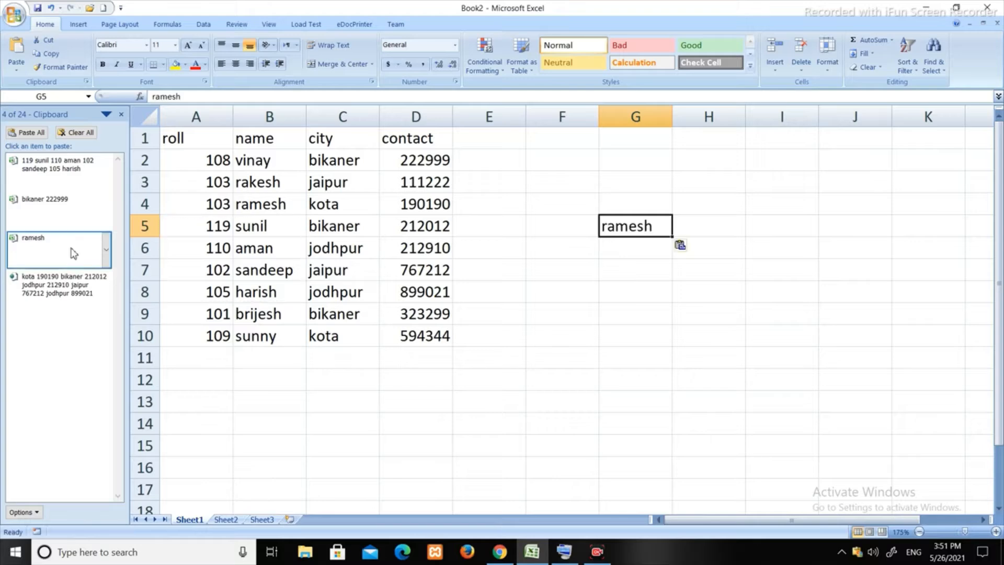
pyautogui.click(47, 207)
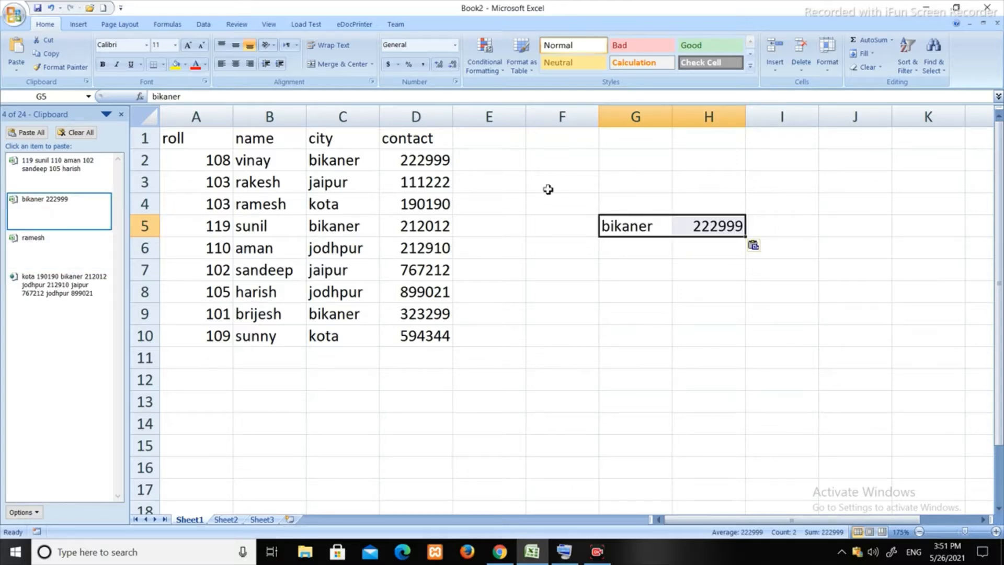
pyautogui.click(868, 221)
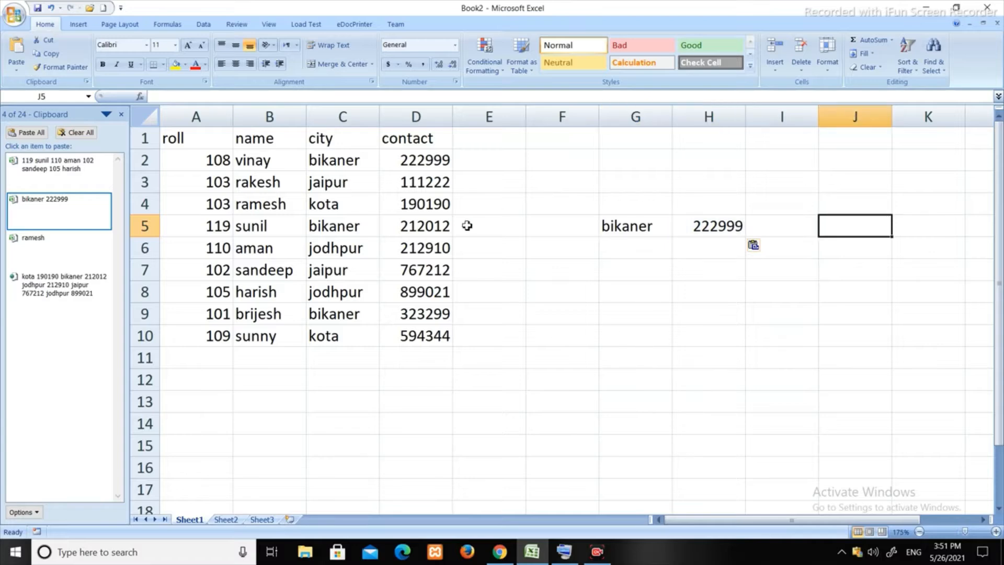
# Step: Close the Office Clipboard and clear the contents of the range G4:I7
pyautogui.click(121, 115)
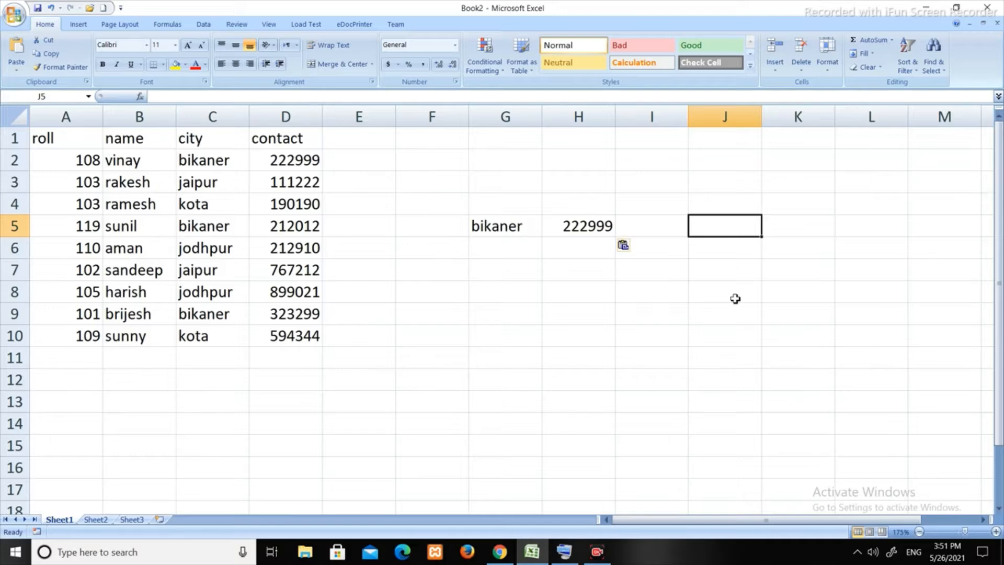
pyautogui.moveTo(487, 205); pyautogui.dragTo(659, 279)
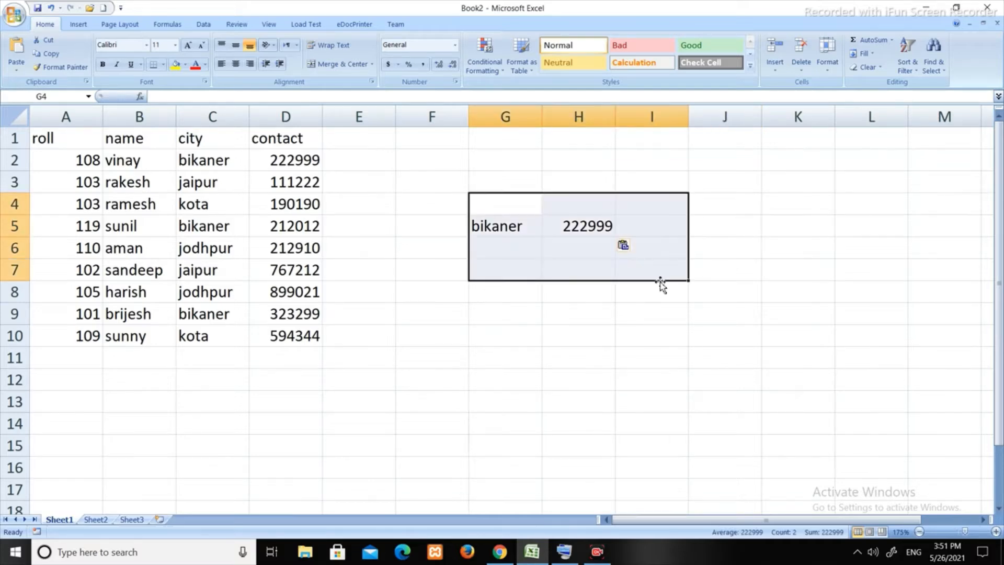
pyautogui.press('Delete')
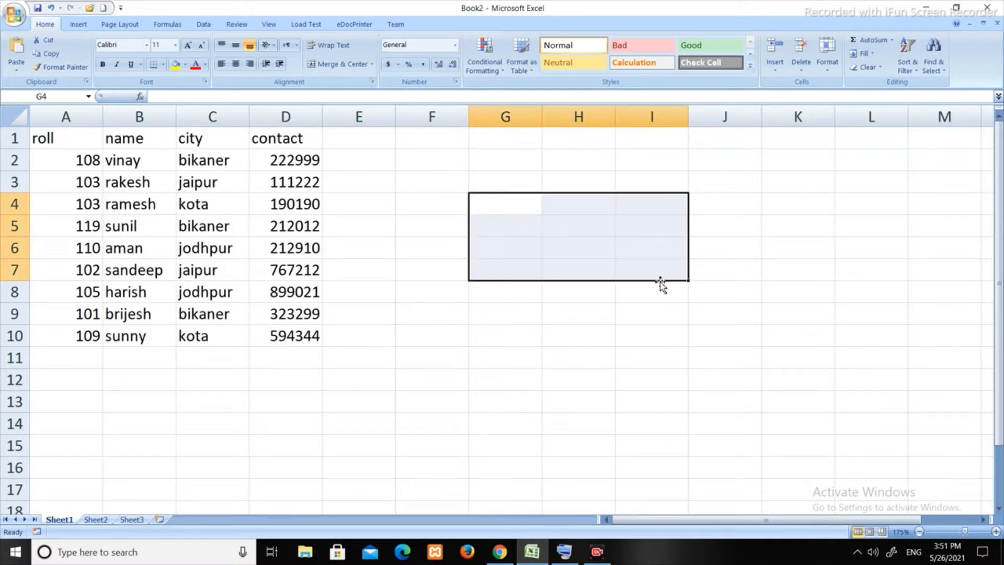
pyautogui.click(410, 218)
pyautogui.click(527, 242)
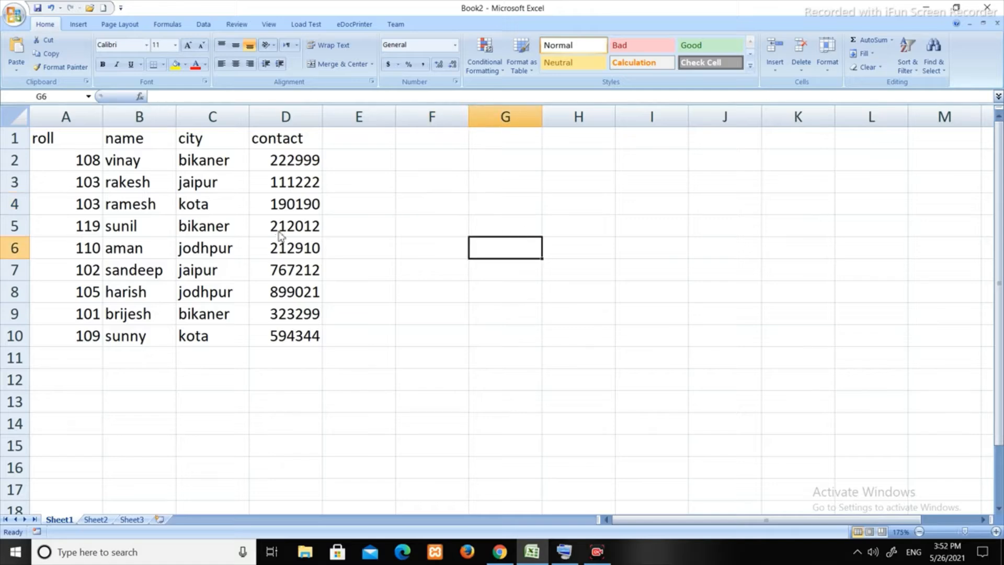
# Step: Open Paste Special to view its paste formats and close it without pasting
pyautogui.click(12, 70)
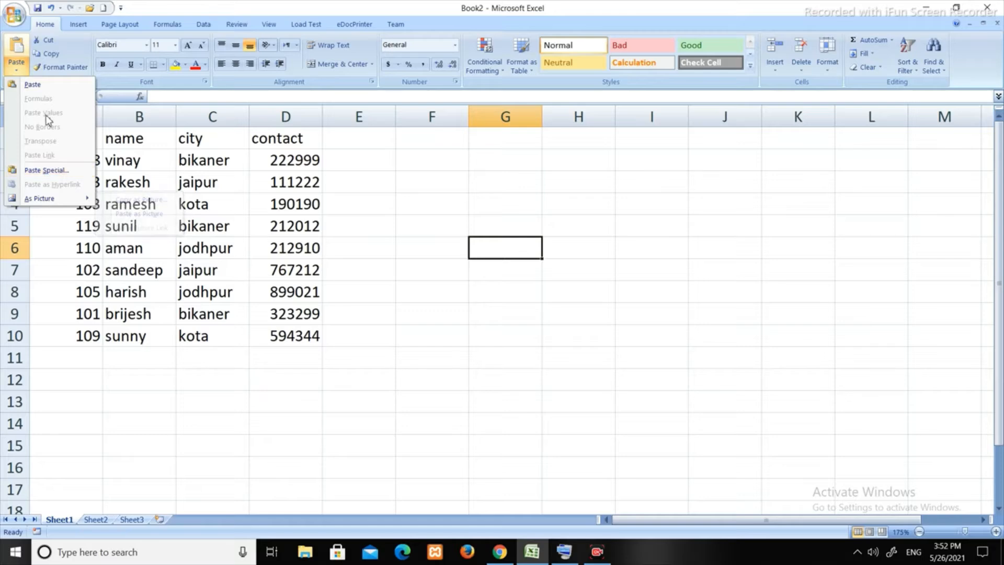
pyautogui.click(54, 174)
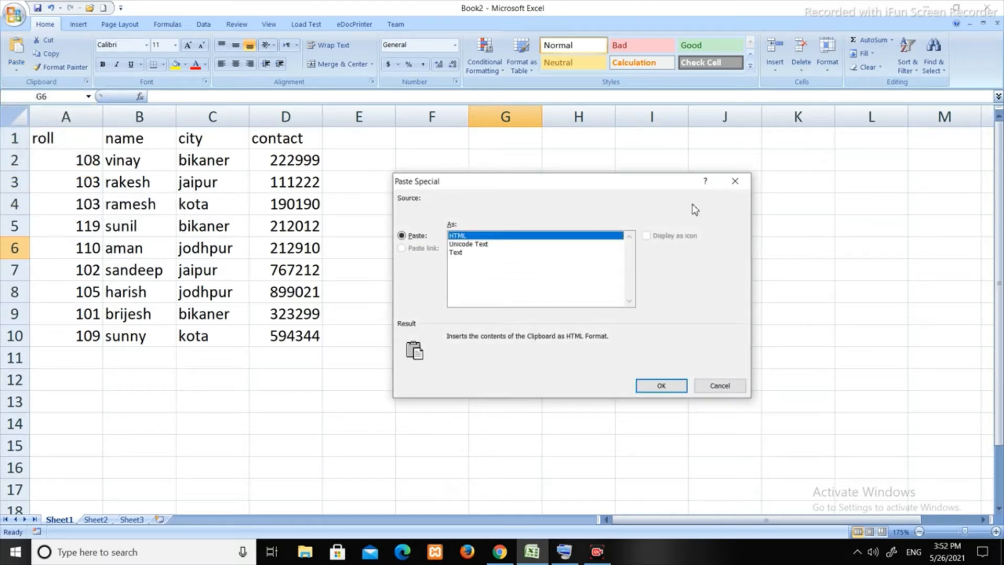
pyautogui.click(741, 181)
pyautogui.click(283, 203)
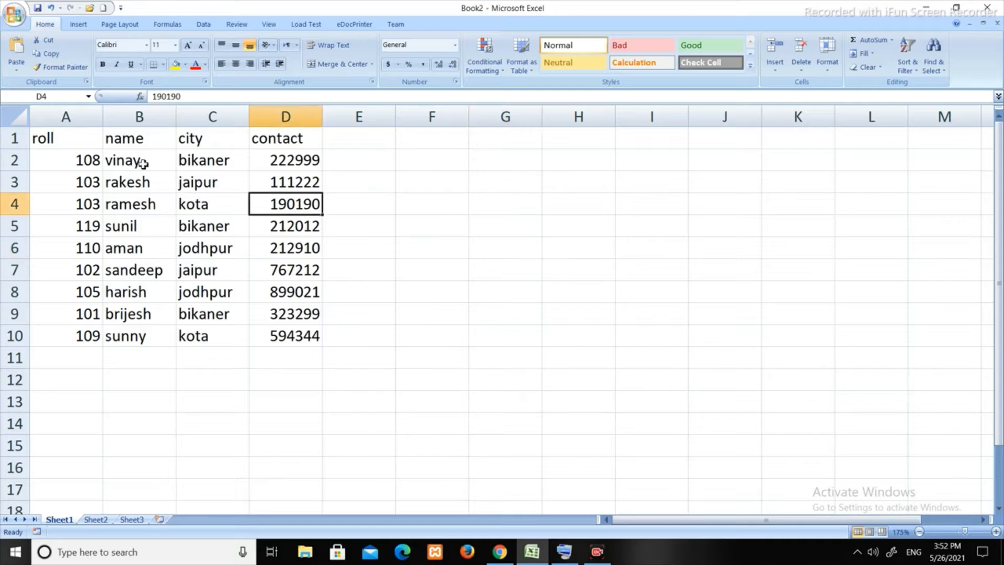
# Step: Give the header row A1:D1 a yellow fill and a red font color
pyautogui.click(77, 140)
pyautogui.click(179, 163)
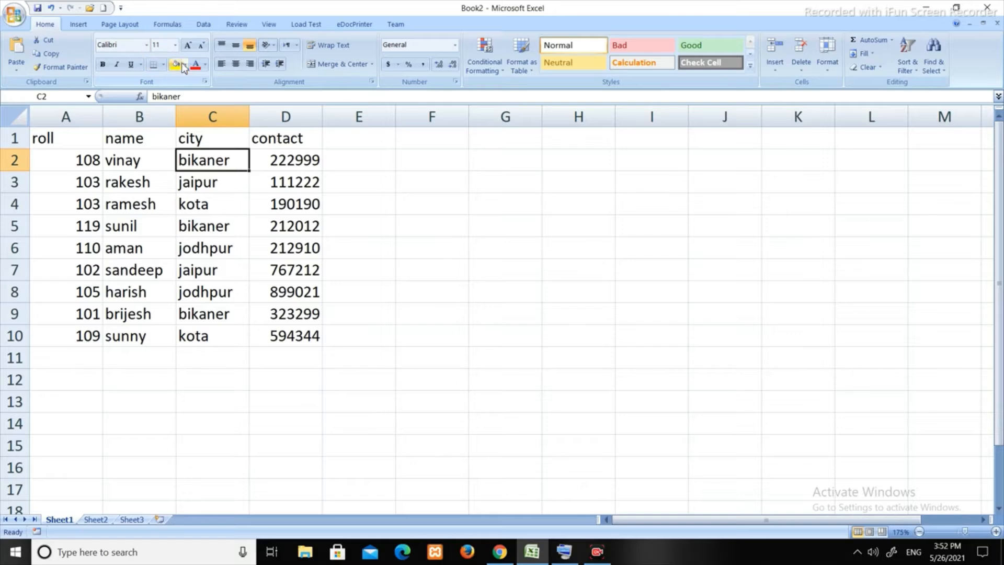
pyautogui.moveTo(86, 143); pyautogui.dragTo(293, 139)
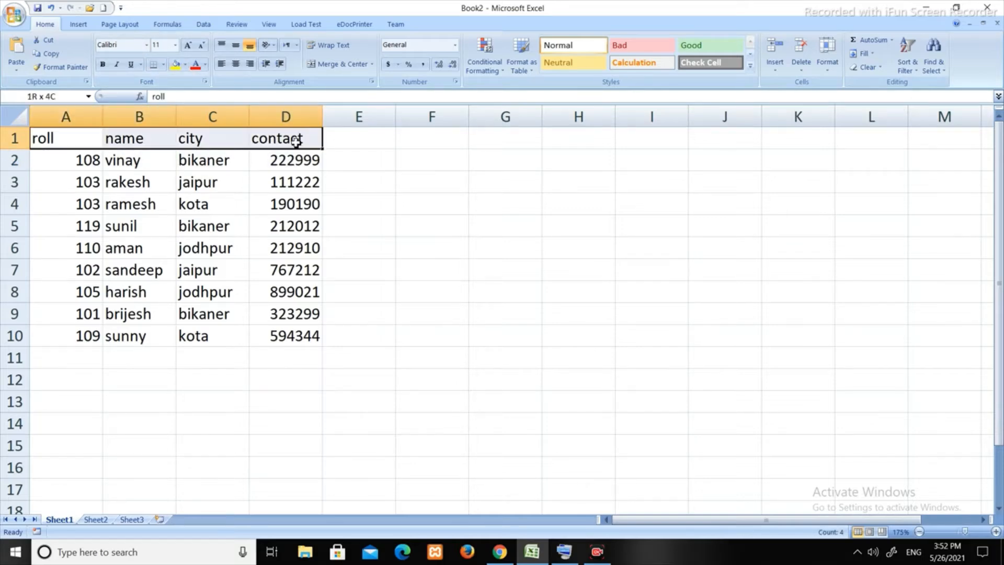
pyautogui.click(177, 64)
pyautogui.click(205, 64)
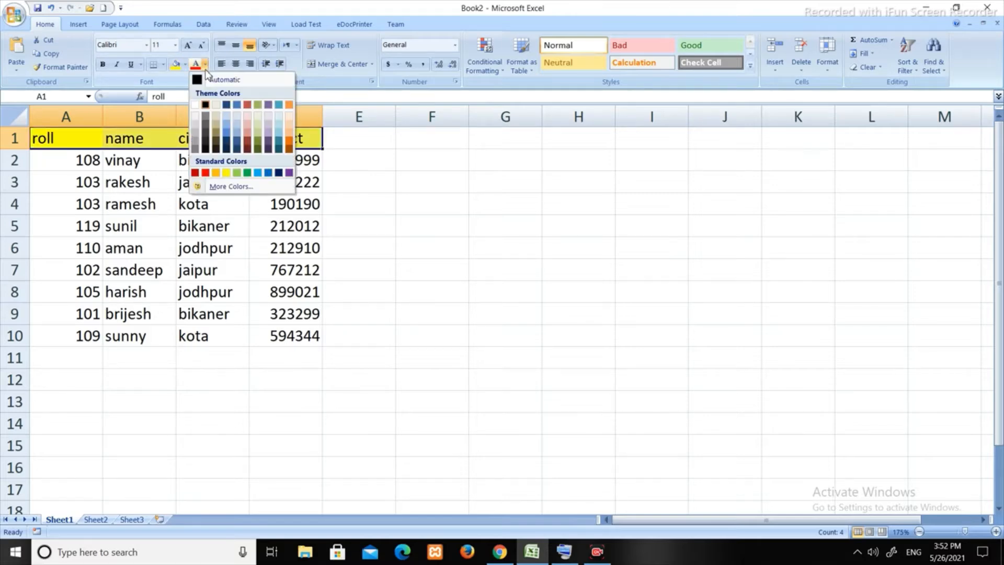
pyautogui.click(205, 172)
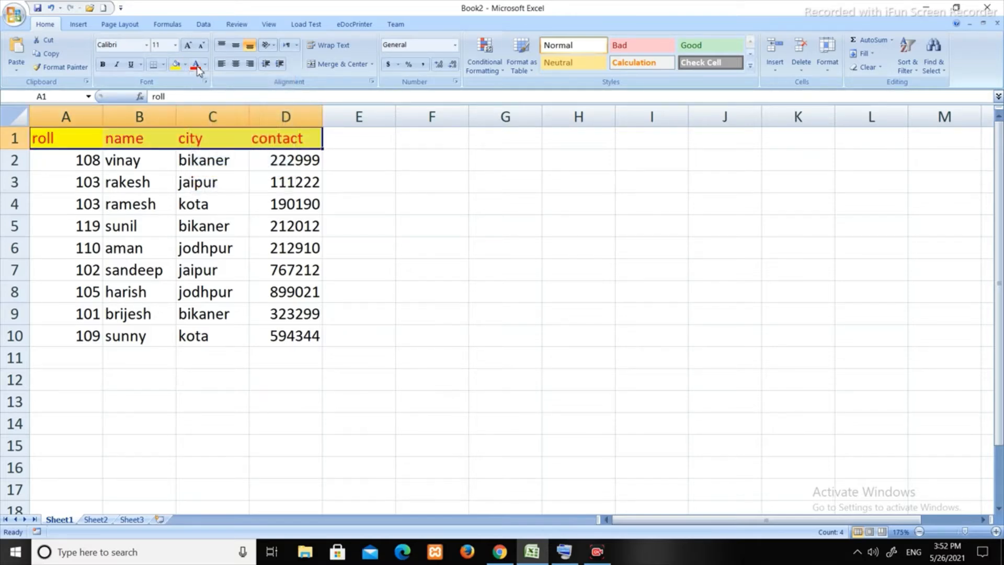
# Step: Make the header row A1:D1 bold, italic and underlined, and increase its font size to 16
pyautogui.click(103, 64)
pyautogui.click(118, 63)
pyautogui.click(131, 64)
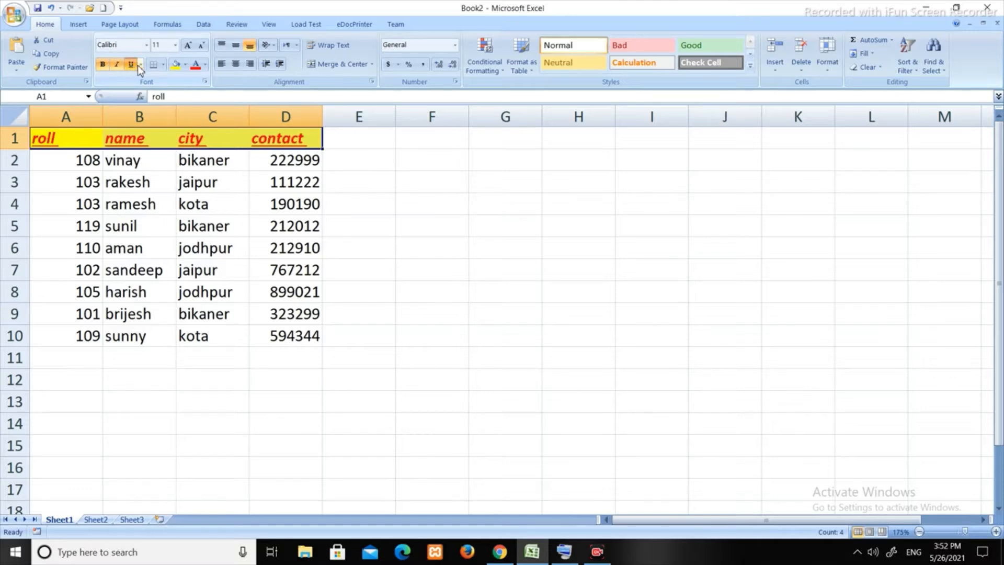
pyautogui.click(139, 65)
pyautogui.click(140, 65)
pyautogui.click(187, 47)
pyautogui.click(186, 47)
pyautogui.click(187, 47)
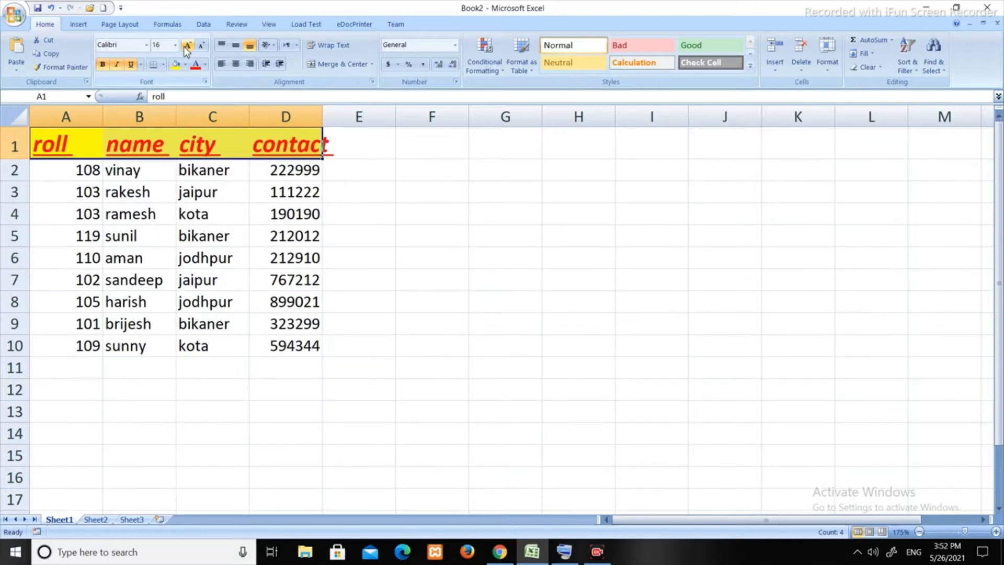
# Step: Widen columns D, C, B and A manually to make room for the enlarged headers
pyautogui.click(282, 172)
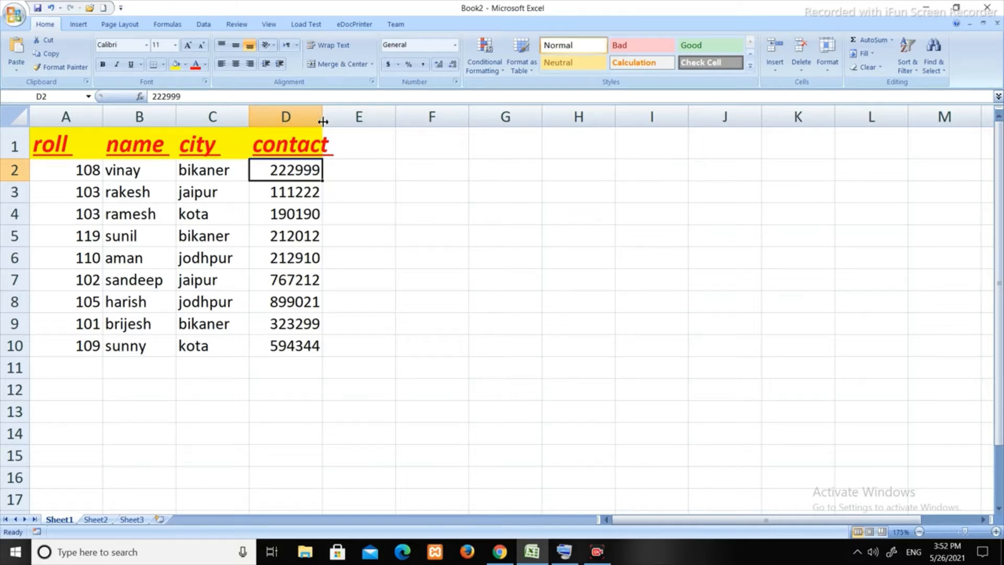
pyautogui.moveTo(321, 119); pyautogui.dragTo(341, 120)
pyautogui.moveTo(253, 123); pyautogui.dragTo(270, 118)
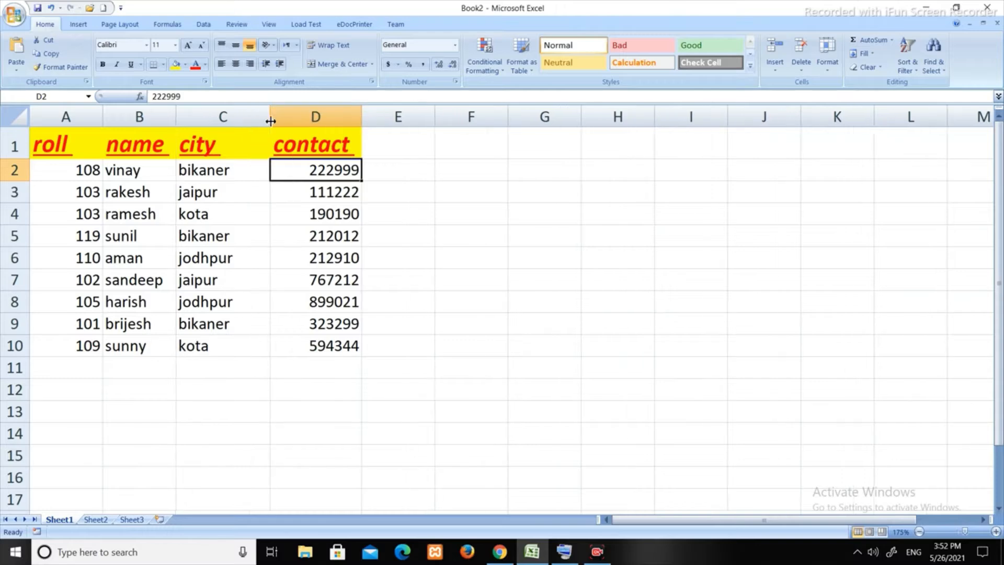
pyautogui.moveTo(178, 114); pyautogui.dragTo(200, 115)
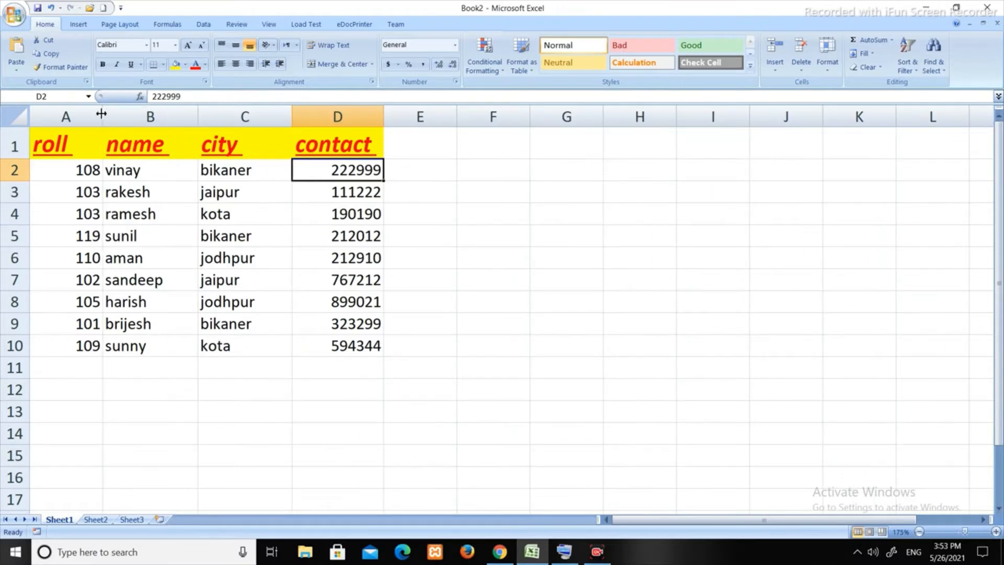
pyautogui.moveTo(104, 115); pyautogui.dragTo(134, 118)
pyautogui.click(176, 168)
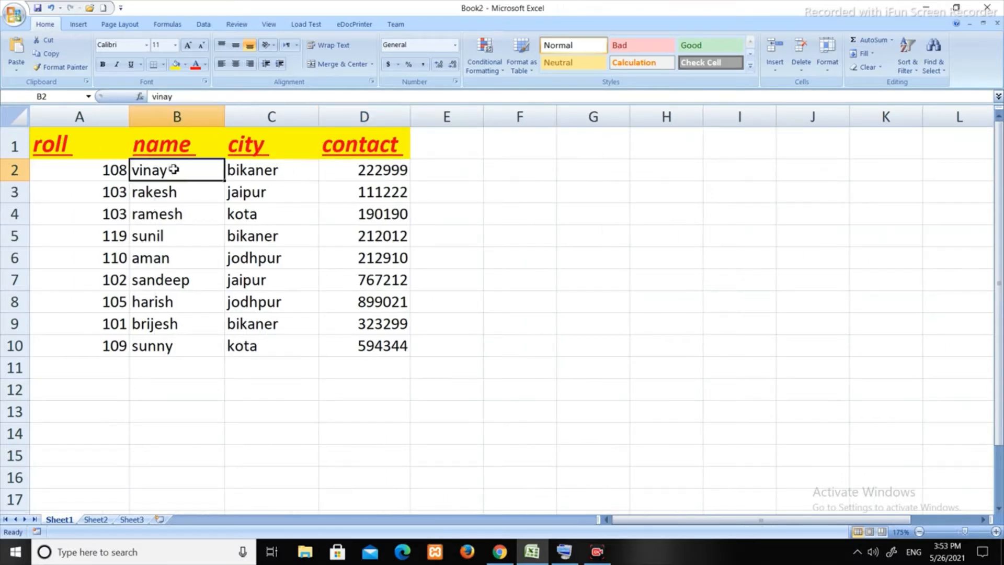
# Step: AutoFit the widths of columns A, B, C and D to their contents
pyautogui.doubleClick(130, 115)
pyautogui.doubleClick(180, 111)
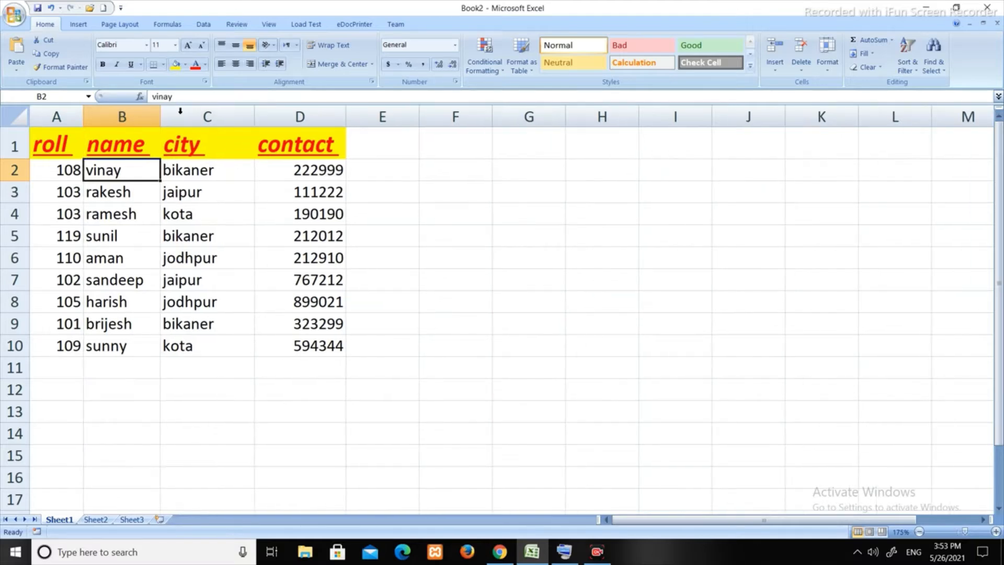
pyautogui.doubleClick(254, 114)
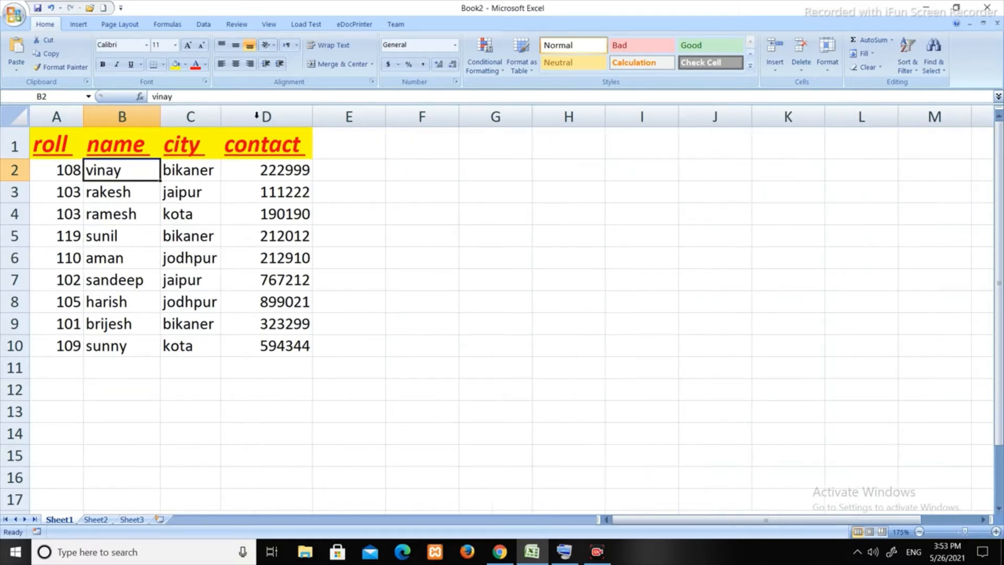
pyautogui.doubleClick(317, 120)
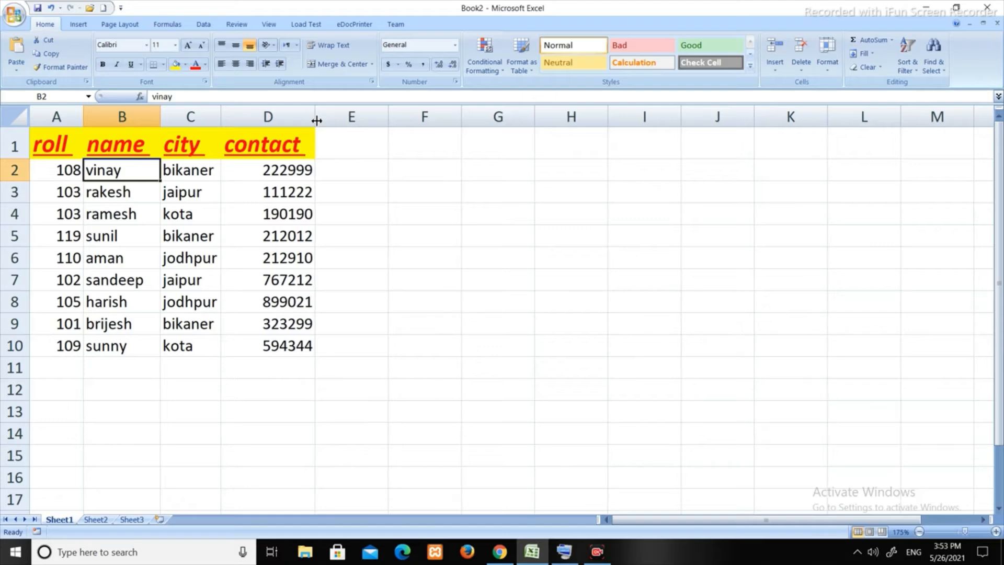
pyautogui.click(297, 165)
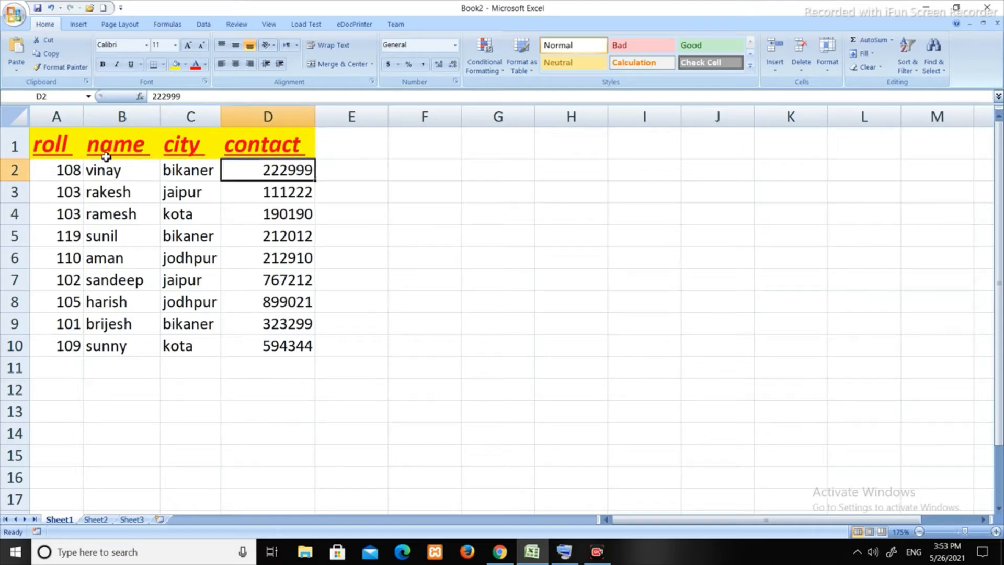
# Step: Copy the formatted header range A1:D1
pyautogui.click(50, 143)
pyautogui.moveTo(50, 144); pyautogui.dragTo(259, 150)
pyautogui.hotkey('ctrl', 'c')
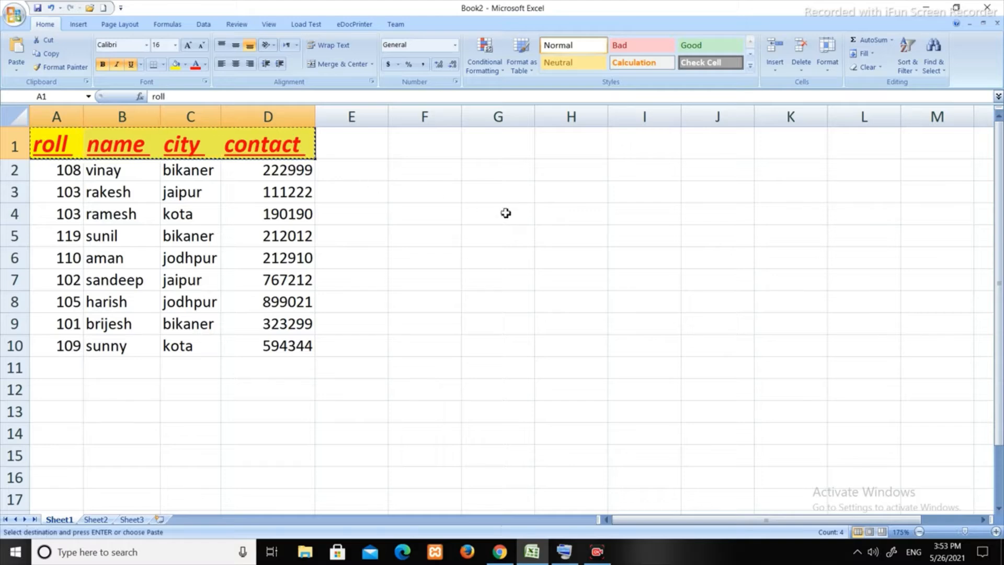
# Step: Paste the copied header with its formatting at H6 and undo the paste
pyautogui.click(589, 251)
pyautogui.hotkey('ctrl', 'v')
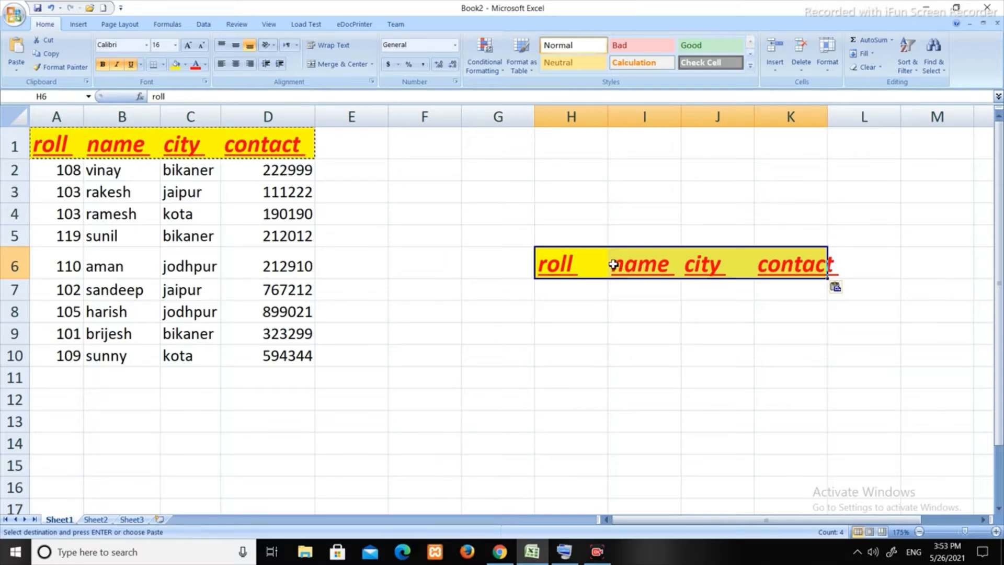
pyautogui.hotkey('ctrl', 'z')
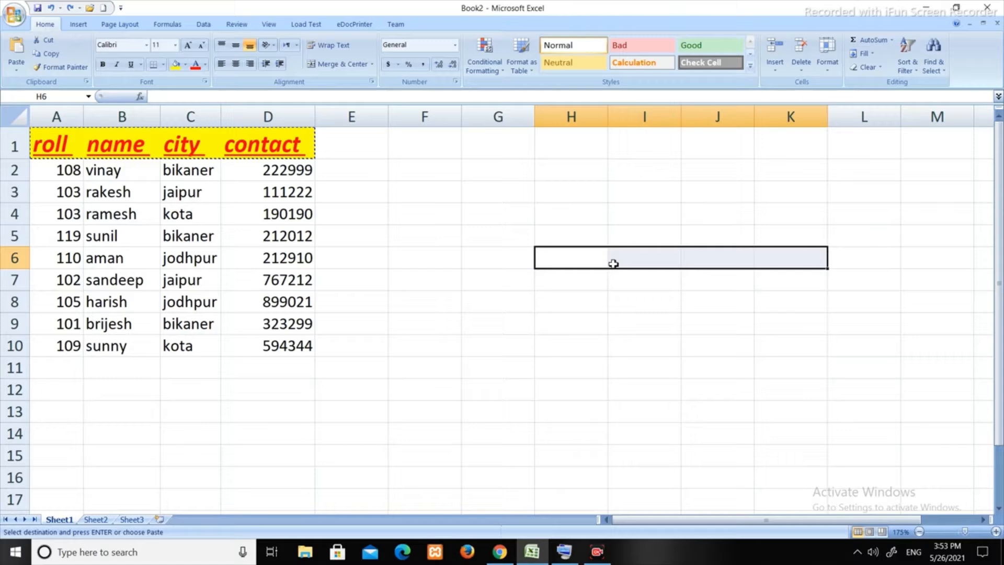
# Step: Paste only the values of the copied header into the range starting at H6
pyautogui.click(566, 258)
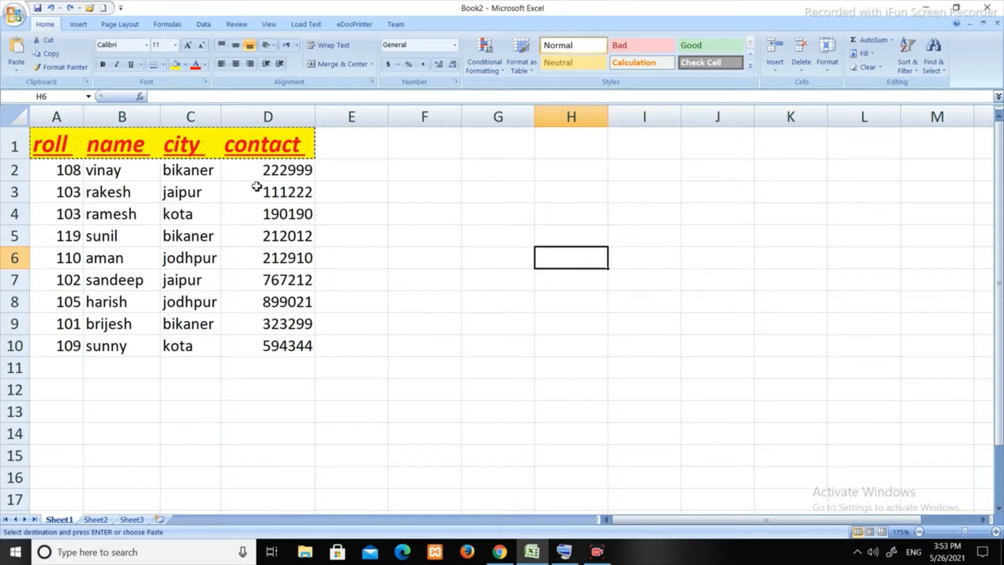
pyautogui.click(16, 64)
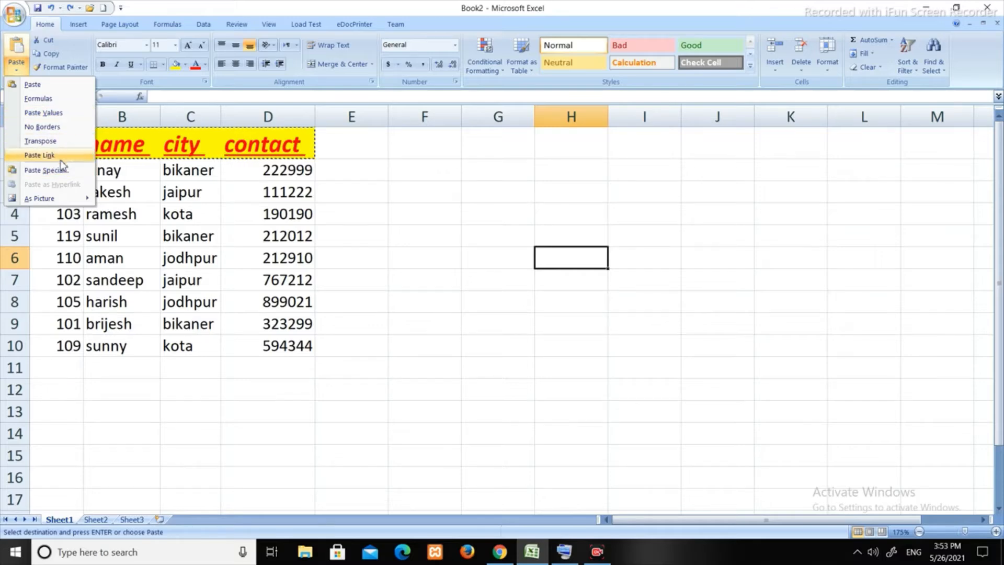
pyautogui.click(45, 119)
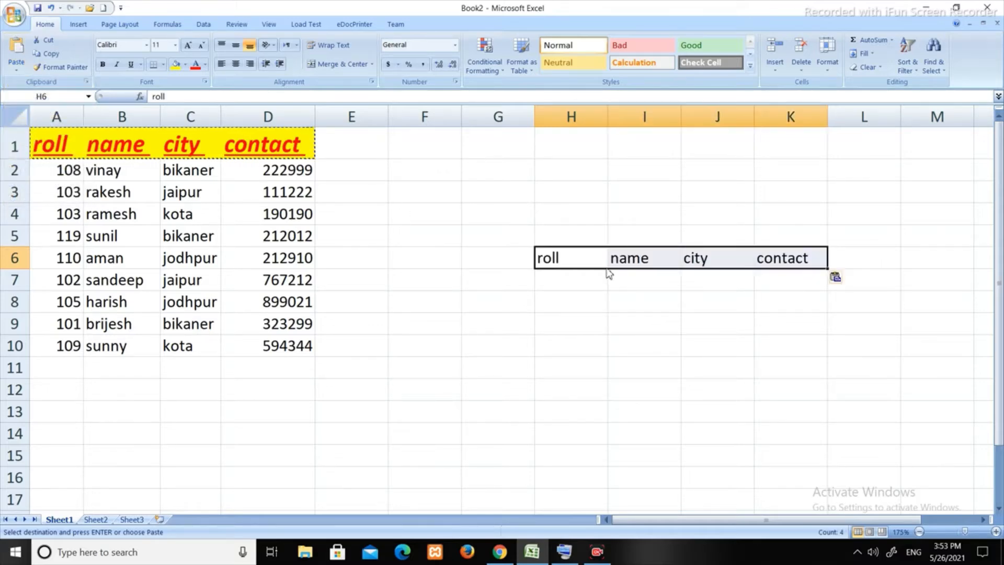
pyautogui.moveTo(582, 259); pyautogui.dragTo(787, 258)
# Step: Open Paste Special for cell H8 to examine its paste options and operations, and close it without pasting
pyautogui.click(572, 307)
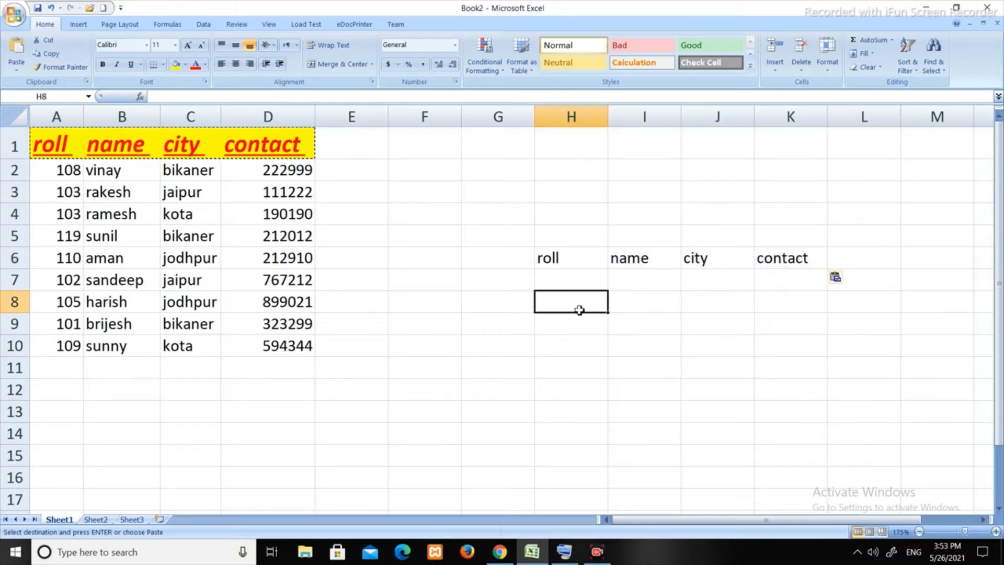
pyautogui.click(16, 69)
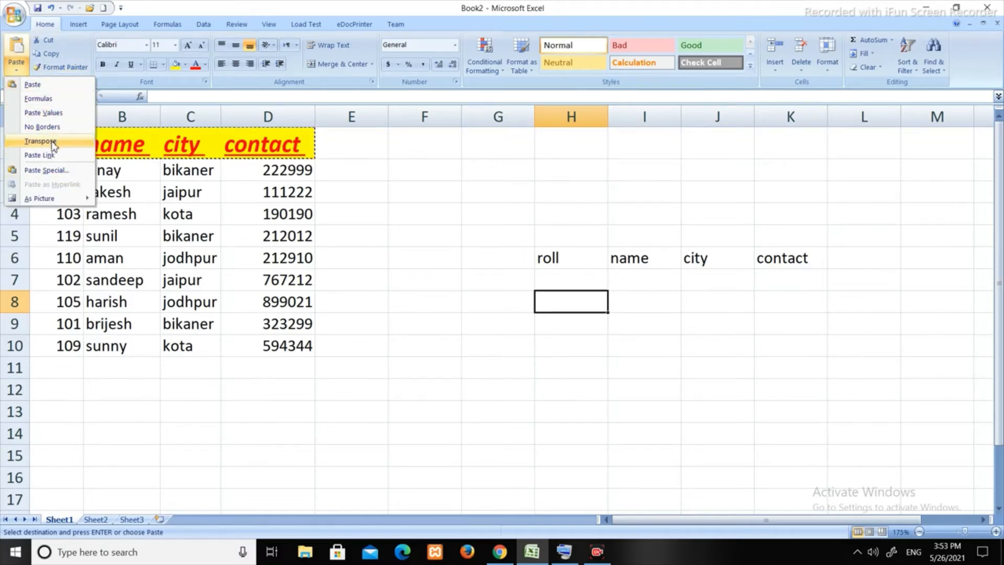
pyautogui.click(46, 171)
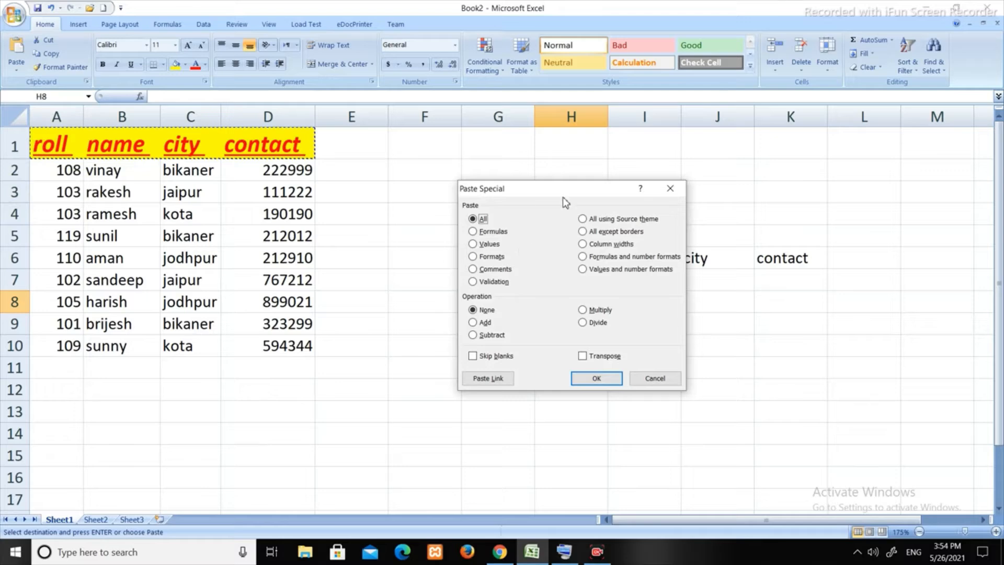
pyautogui.moveTo(575, 191); pyautogui.dragTo(422, 149)
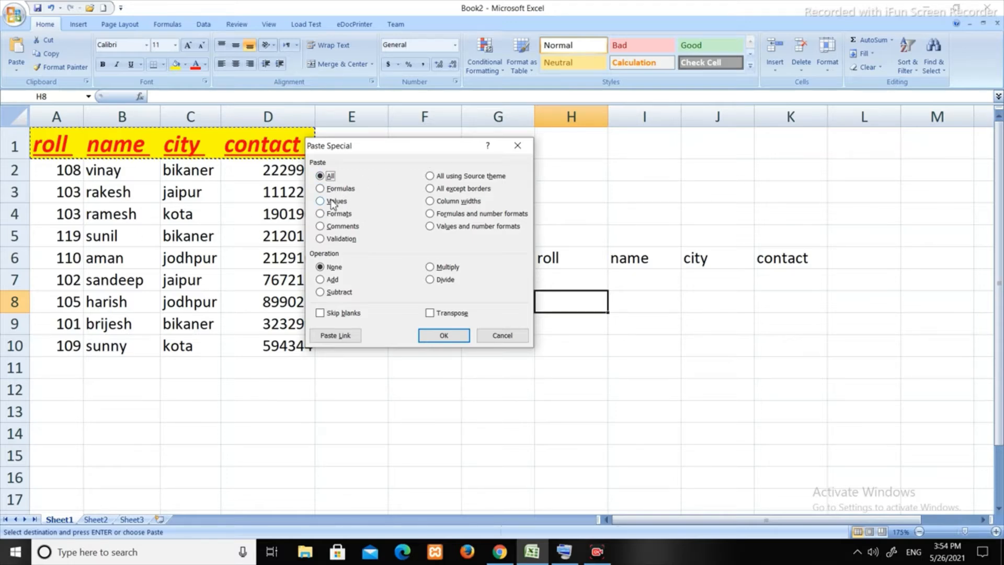
pyautogui.click(520, 144)
pyautogui.click(605, 278)
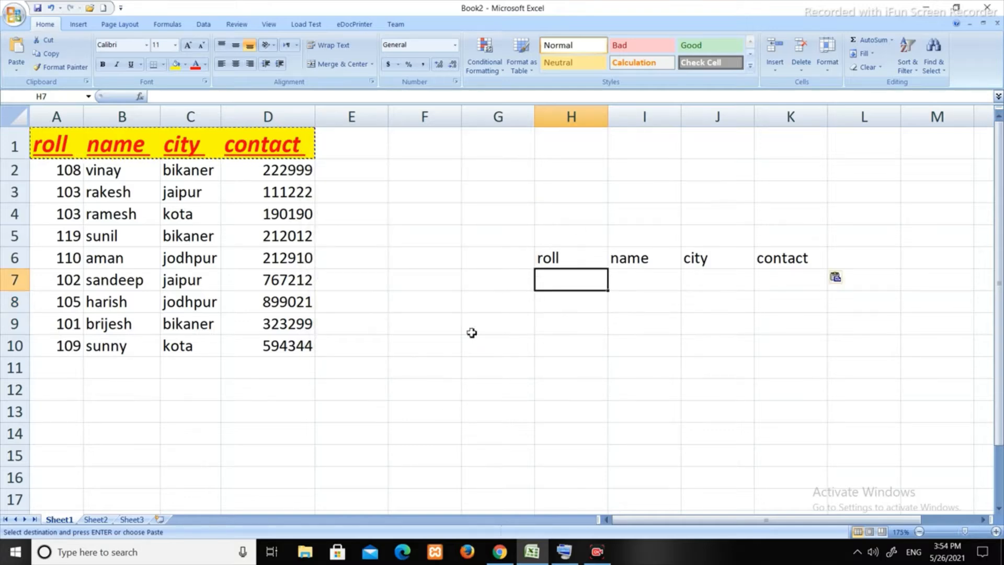
pyautogui.click(281, 387)
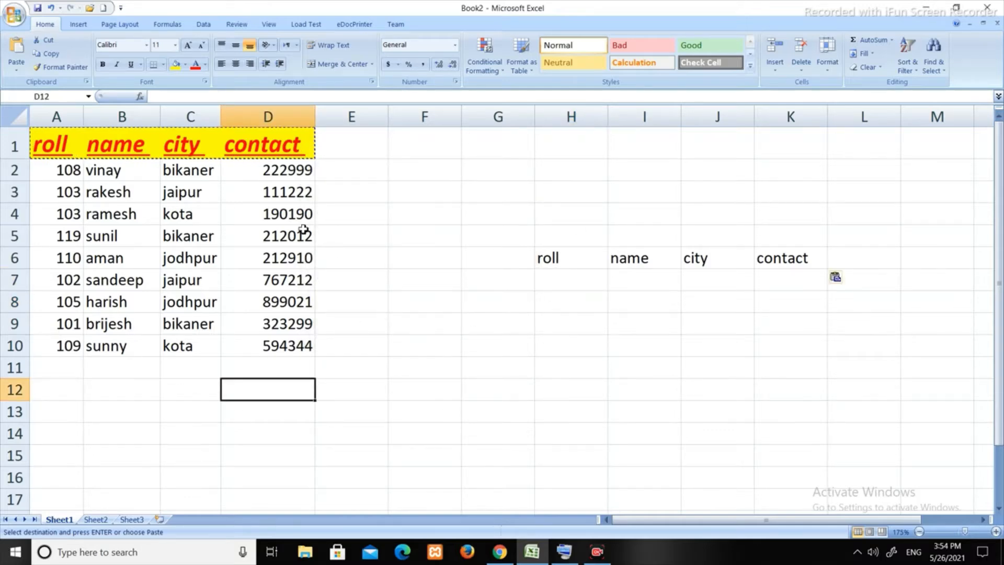
# Step: Add the column header "marks" in E1
pyautogui.click(351, 144)
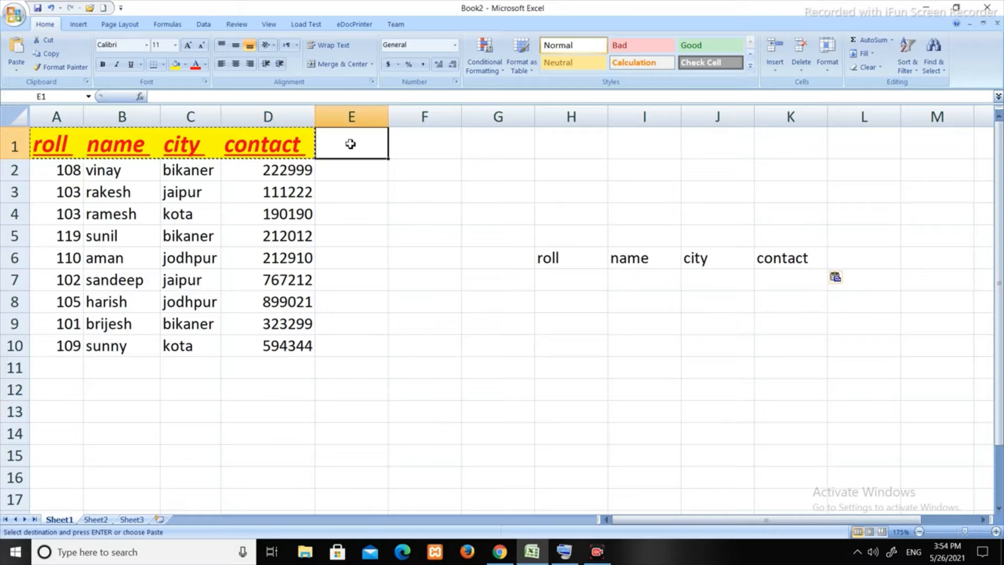
pyautogui.write('m')
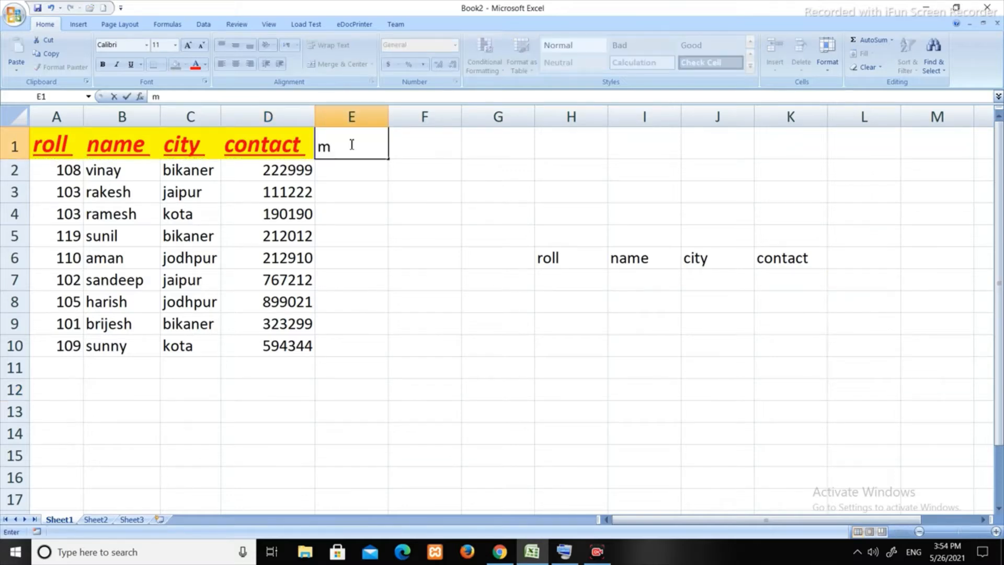
pyautogui.write('arks')
pyautogui.press('Return')
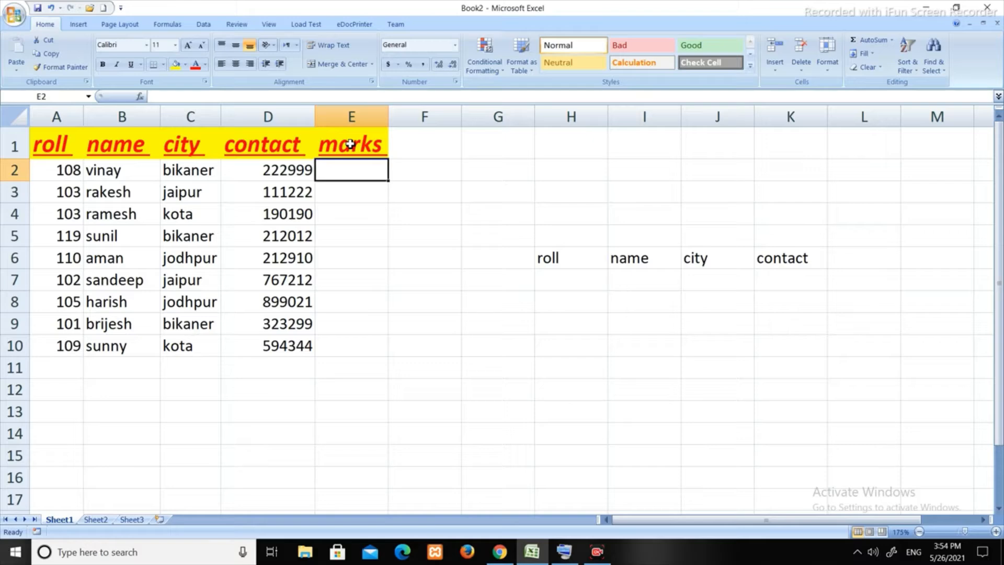
# Step: Enter the marks 60, 70, 78, 56, 64, 62, 90, 67 and 55 in cells E2 to E10
pyautogui.write('60')
pyautogui.press('Return')
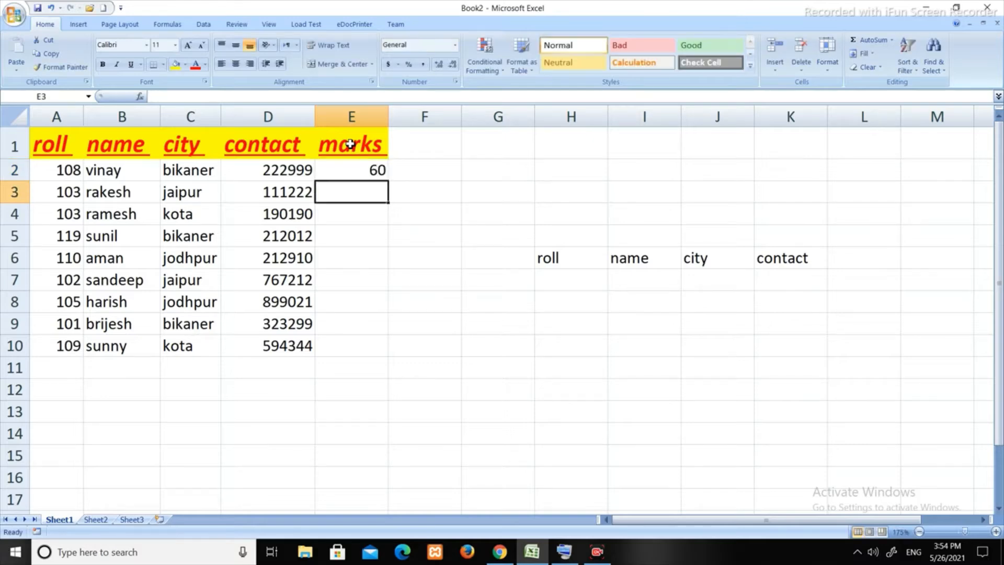
pyautogui.write('70')
pyautogui.press('Return')
pyautogui.write('78')
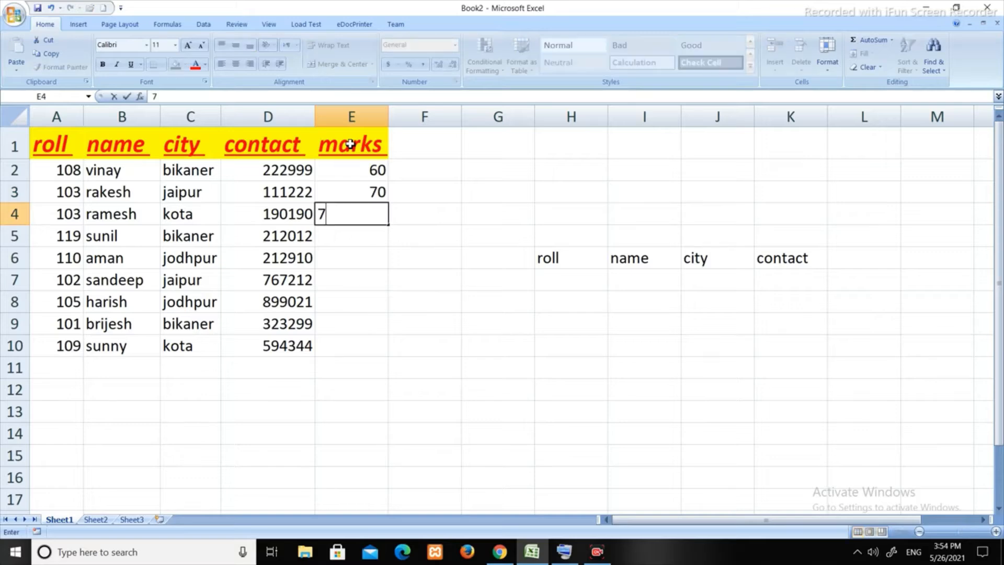
pyautogui.press('Return')
pyautogui.write('56')
pyautogui.press('Return')
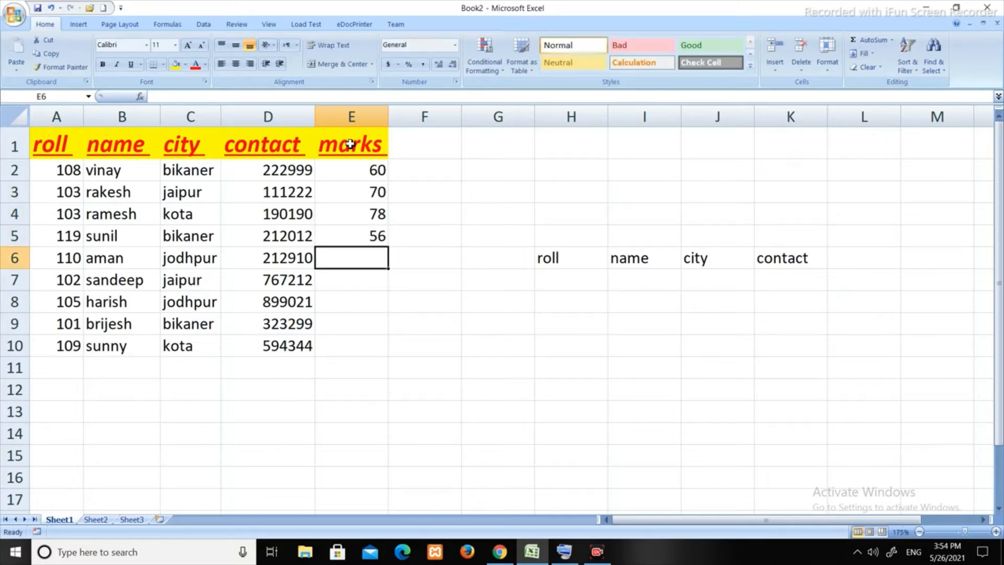
pyautogui.write('64')
pyautogui.press('Return')
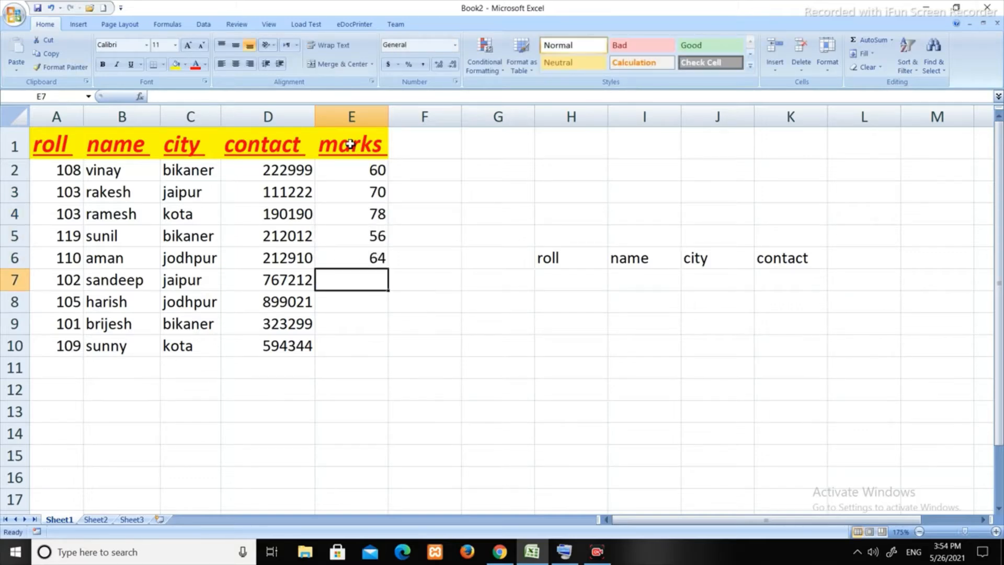
pyautogui.write('62')
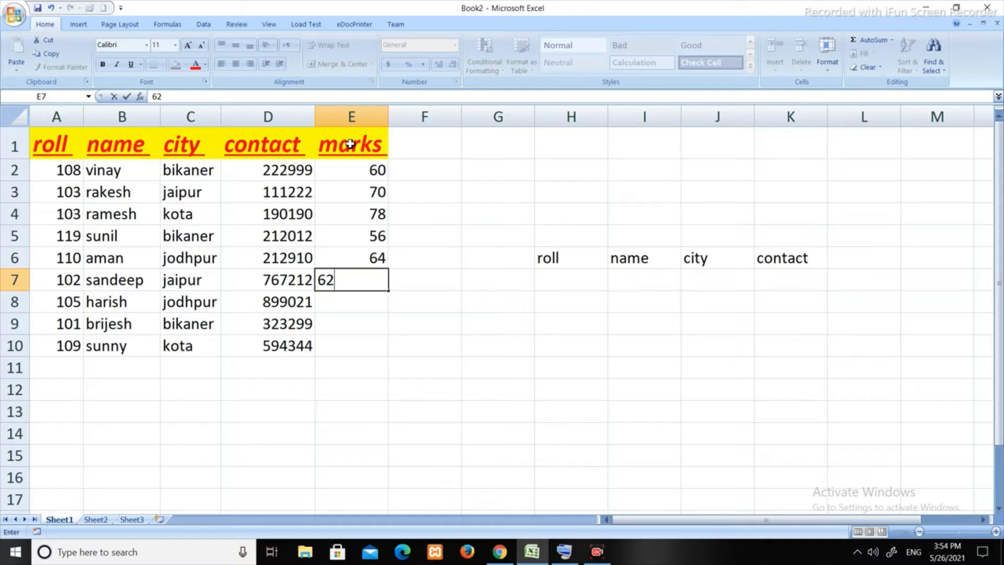
pyautogui.press('Return')
pyautogui.write('90')
pyautogui.press('Return')
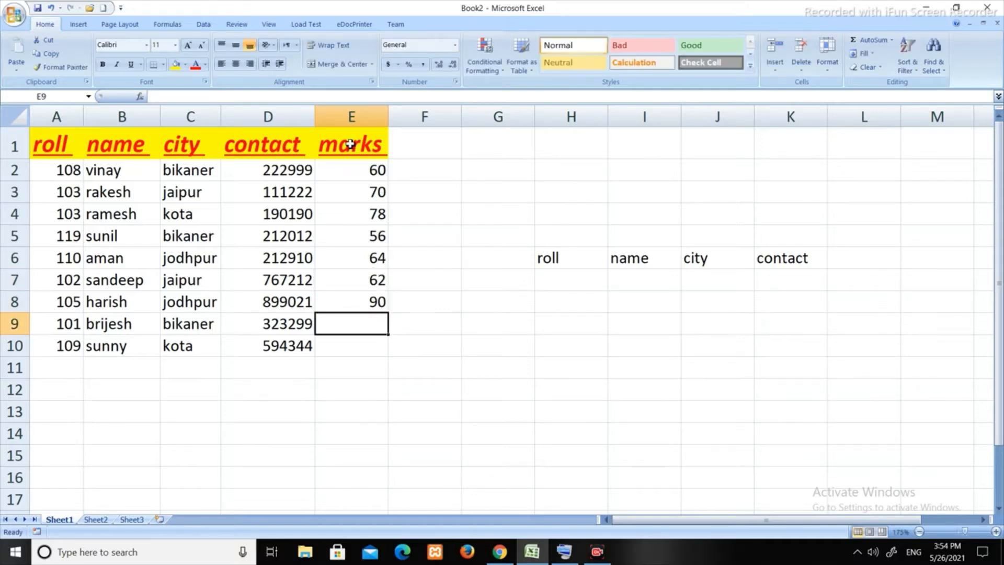
pyautogui.write('67')
pyautogui.press('Return')
pyautogui.write('55')
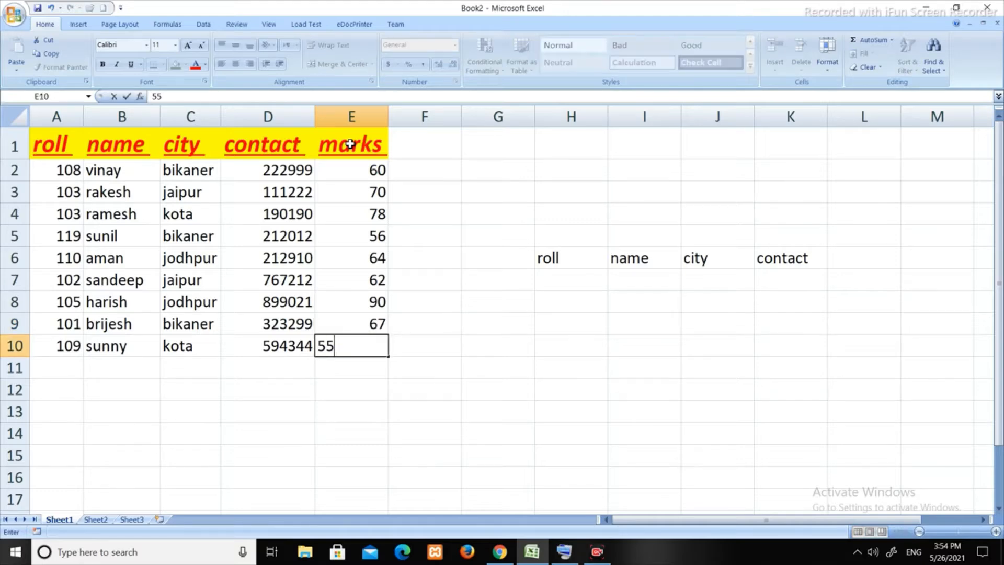
pyautogui.press('Return')
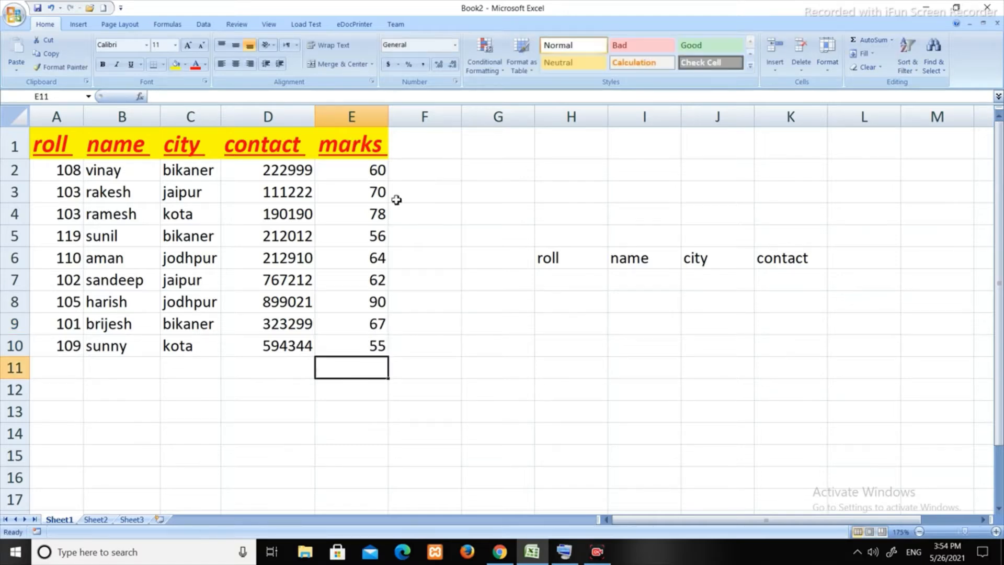
# Step: Total the marks column in E11 with the formula =SUM(E2:E10)
pyautogui.moveTo(378, 169); pyautogui.dragTo(376, 236)
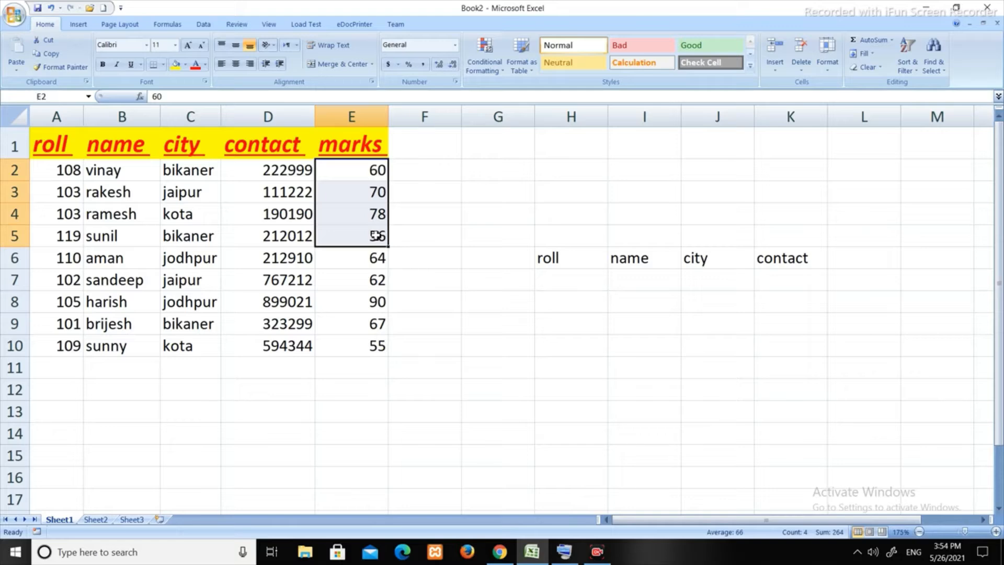
pyautogui.click(366, 361)
pyautogui.write('=sum')
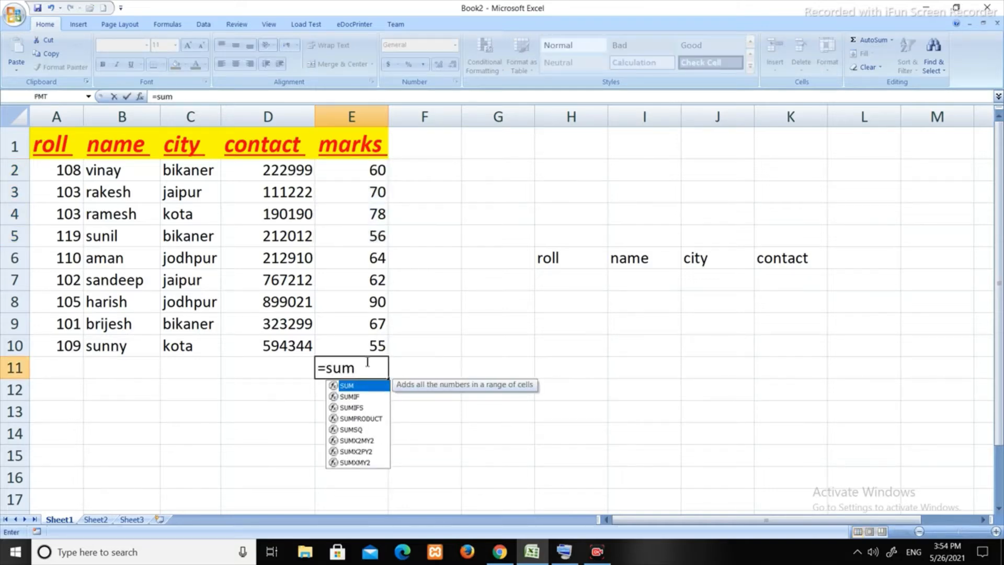
pyautogui.press('Tab')
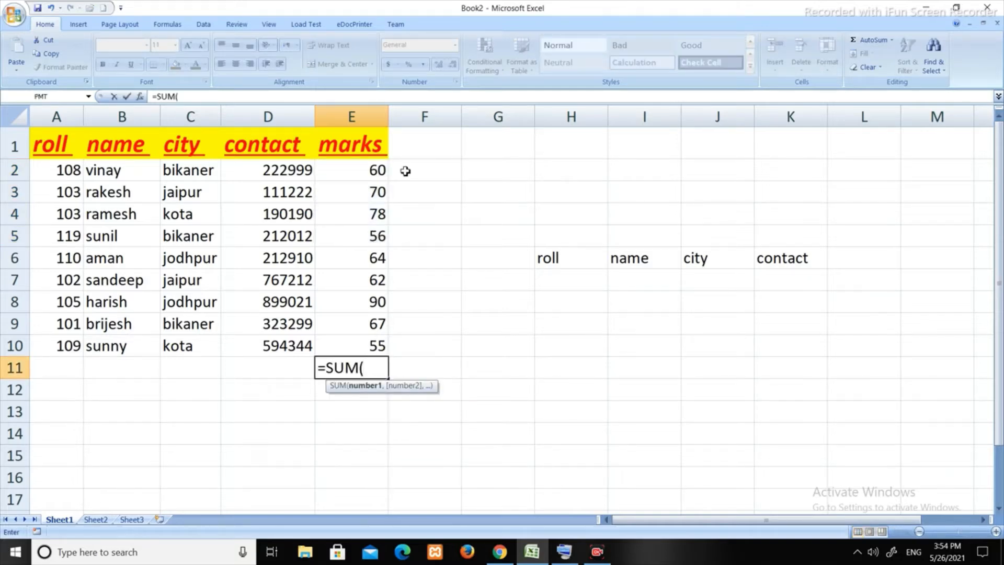
pyautogui.moveTo(378, 170); pyautogui.dragTo(378, 352)
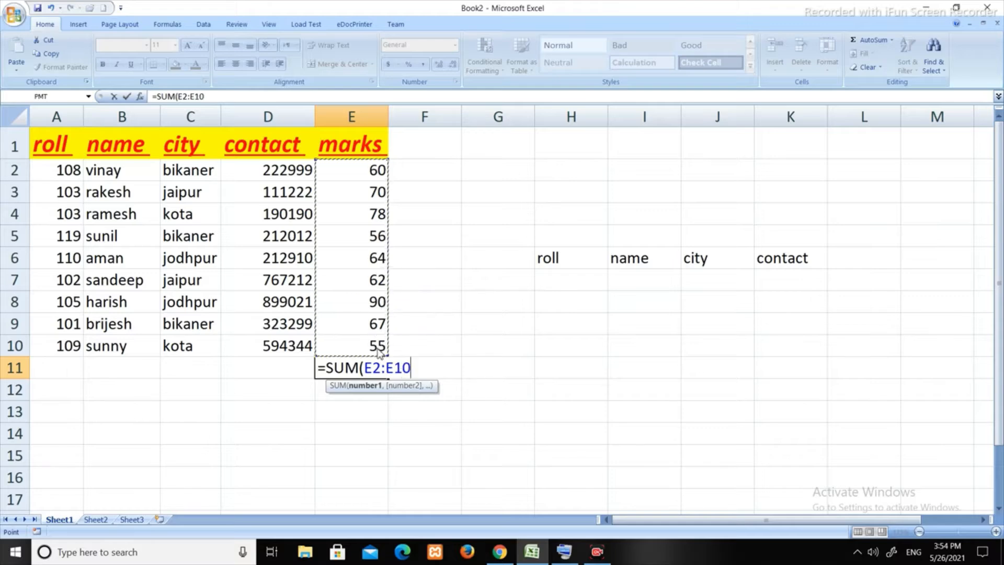
pyautogui.write(')')
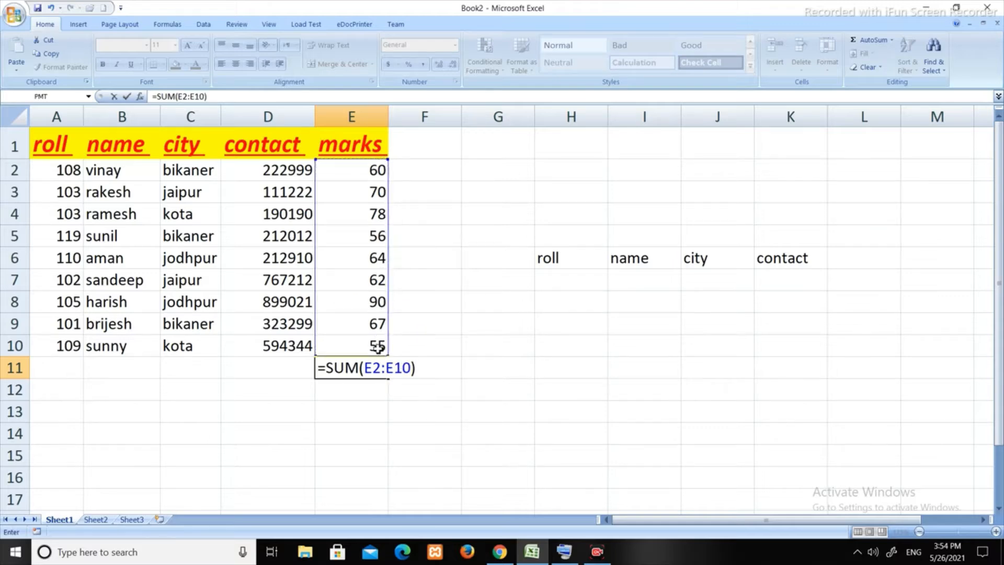
pyautogui.press('Return')
# Step: Copy the marks total from E11, paste it normally into G11, and inspect the pasted formula without changing it
pyautogui.click(377, 369)
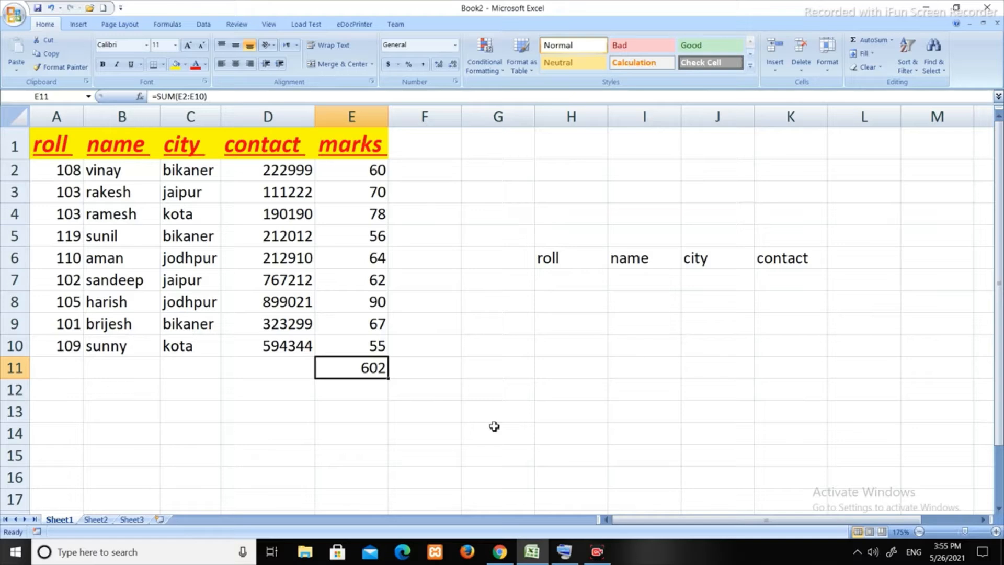
pyautogui.hotkey('ctrl', 'c')
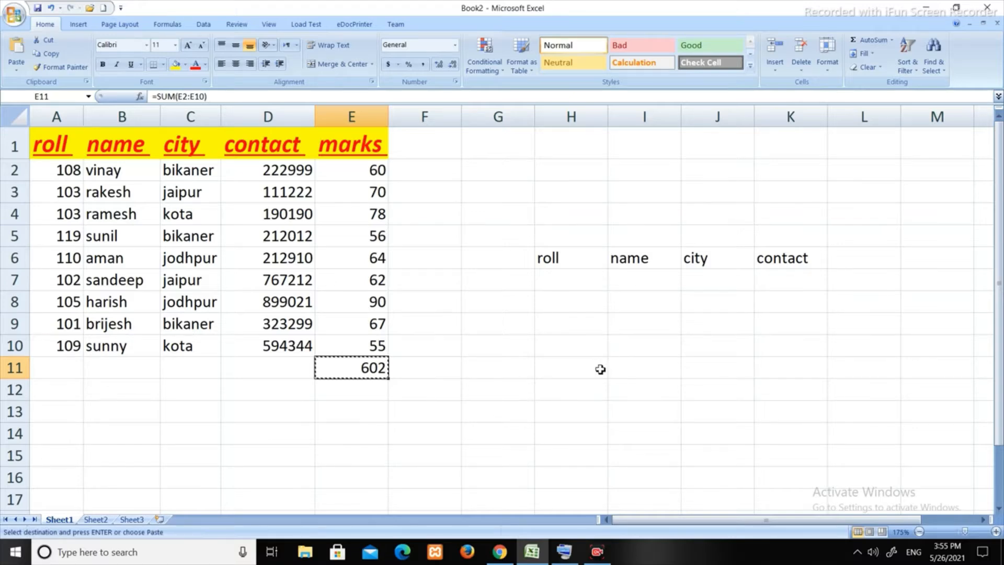
pyautogui.click(498, 367)
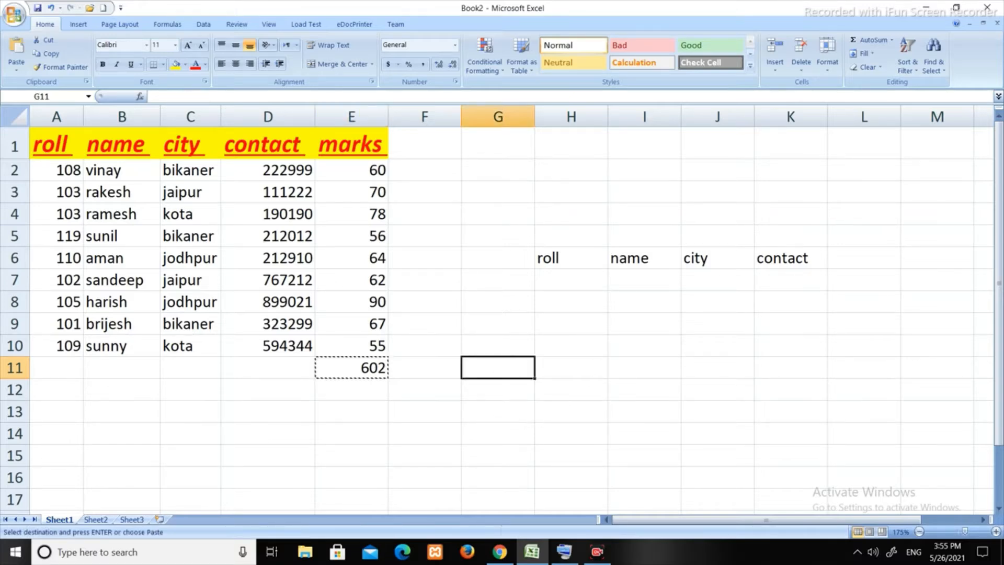
pyautogui.hotkey('ctrl', 'v')
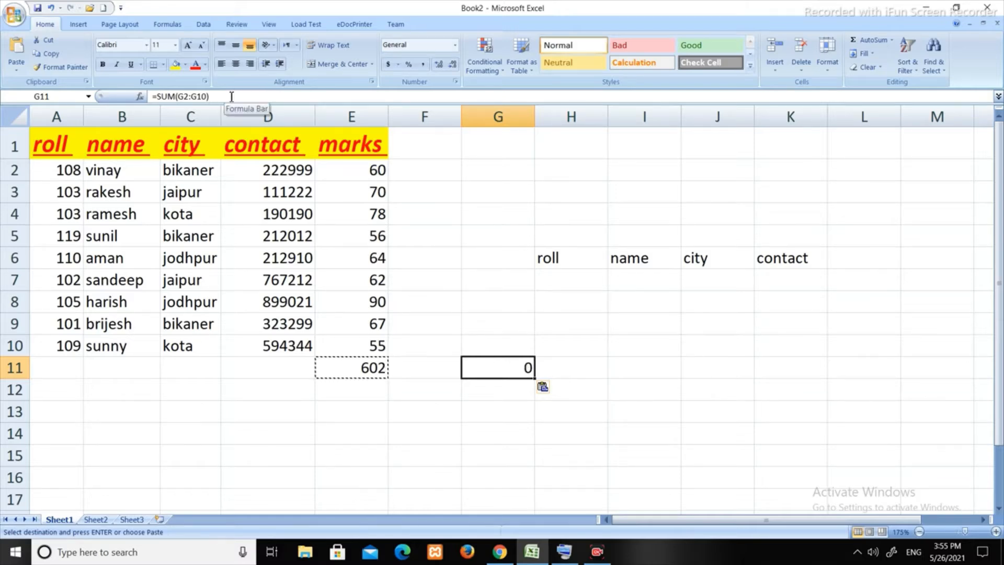
pyautogui.moveTo(238, 97); pyautogui.dragTo(144, 96)
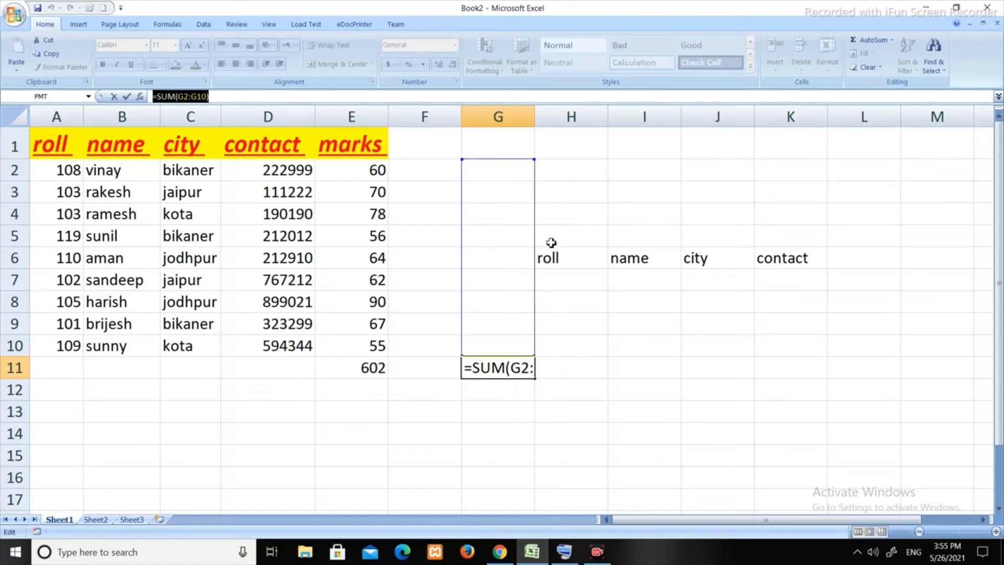
pyautogui.press('Escape')
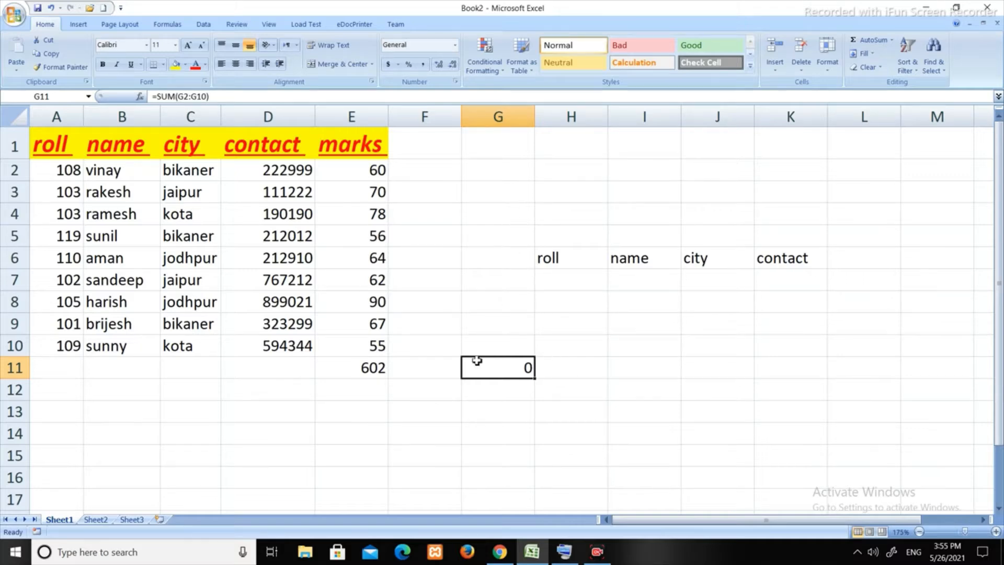
# Step: Copy the marks total from E11 again, paste only its value into G11, and inspect the cell's content
pyautogui.click(370, 366)
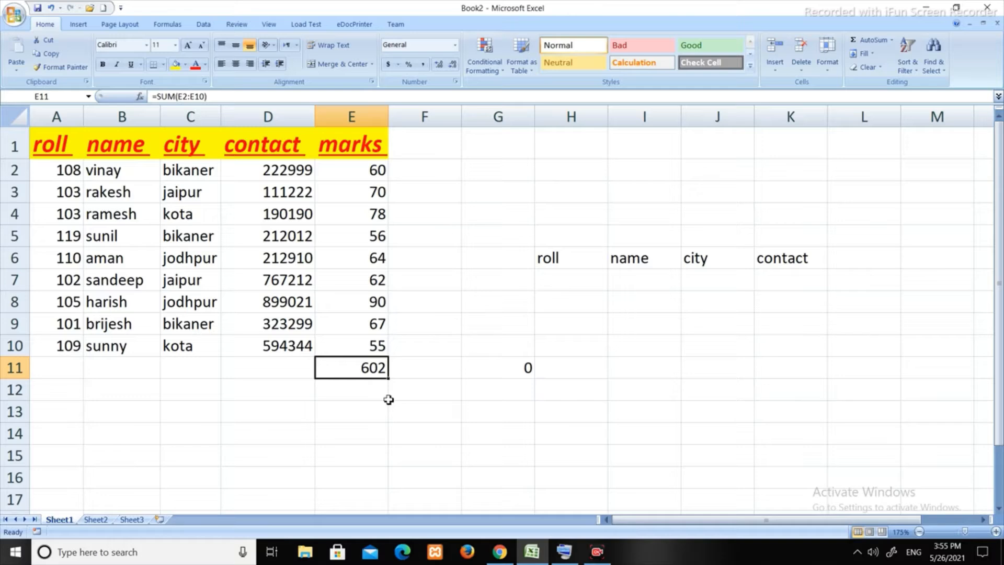
pyautogui.hotkey('ctrl', 'c')
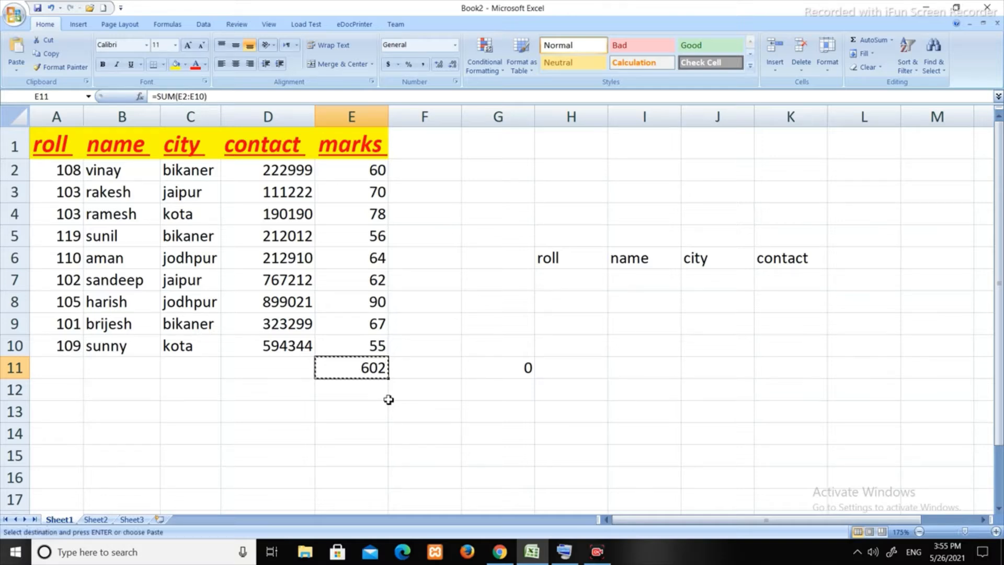
pyautogui.click(529, 368)
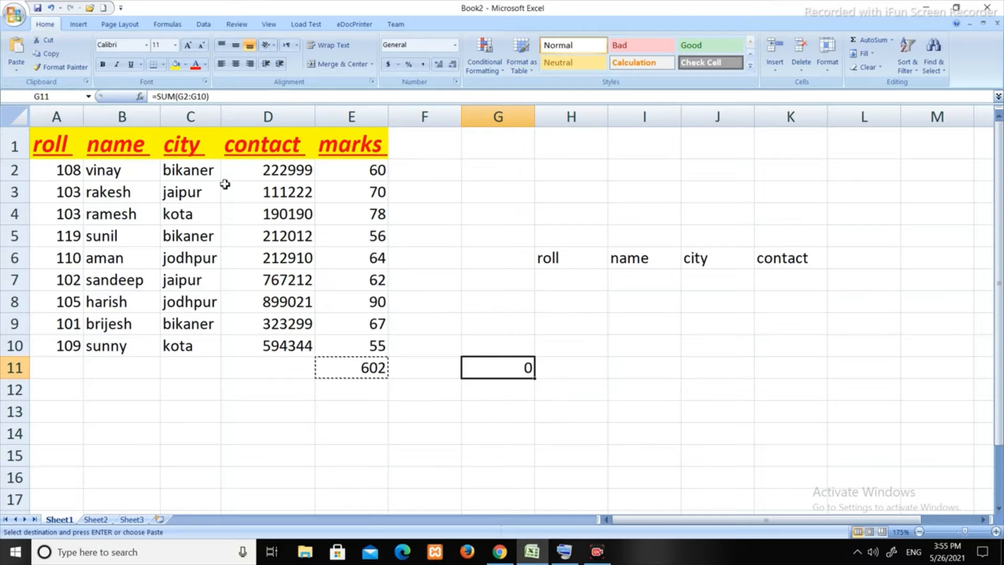
pyautogui.click(16, 66)
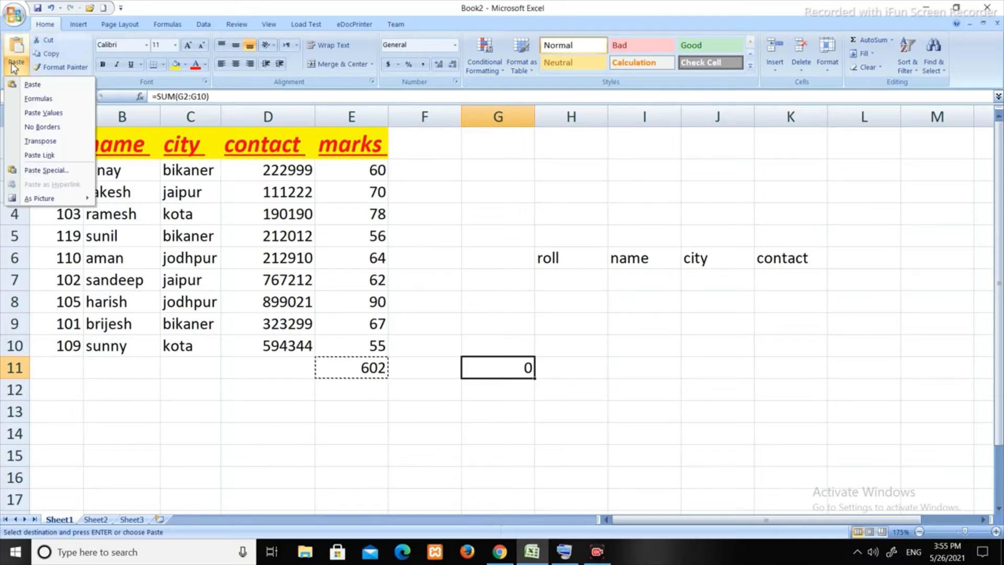
pyautogui.click(53, 116)
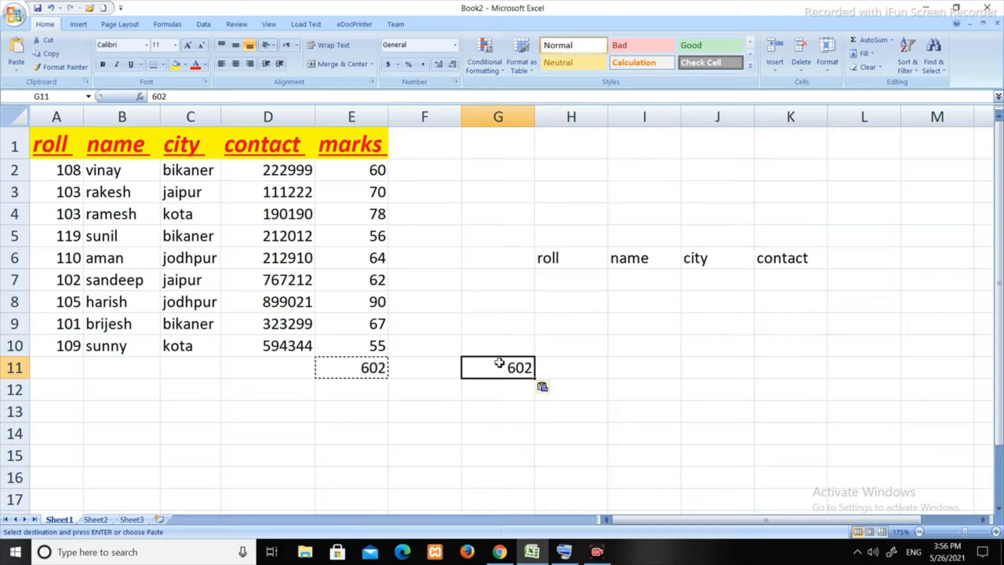
pyautogui.doubleClick(193, 94)
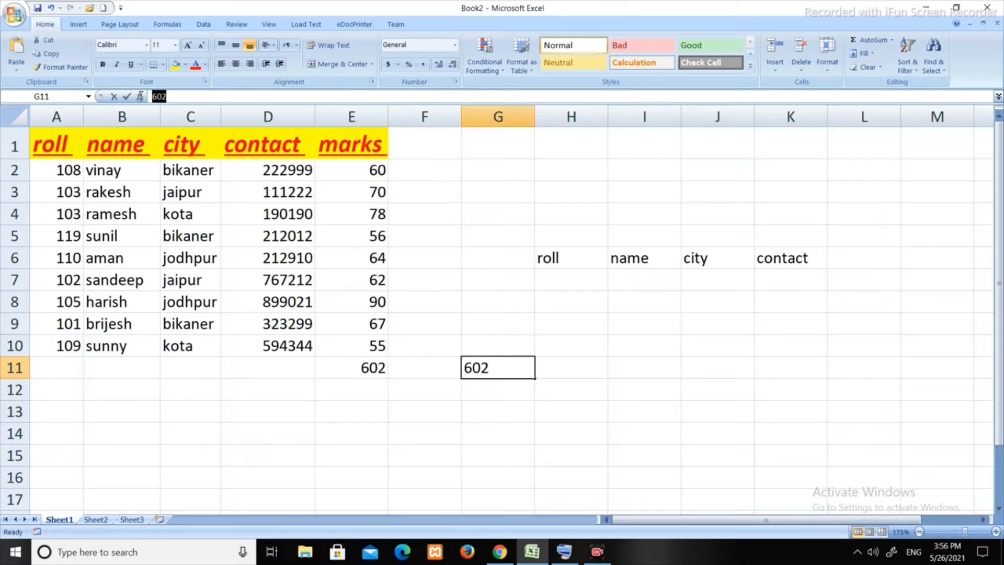
# Step: Copy E11, open Paste Special for H11 to examine the Formulas option, and close it without pasting
pyautogui.click(382, 367)
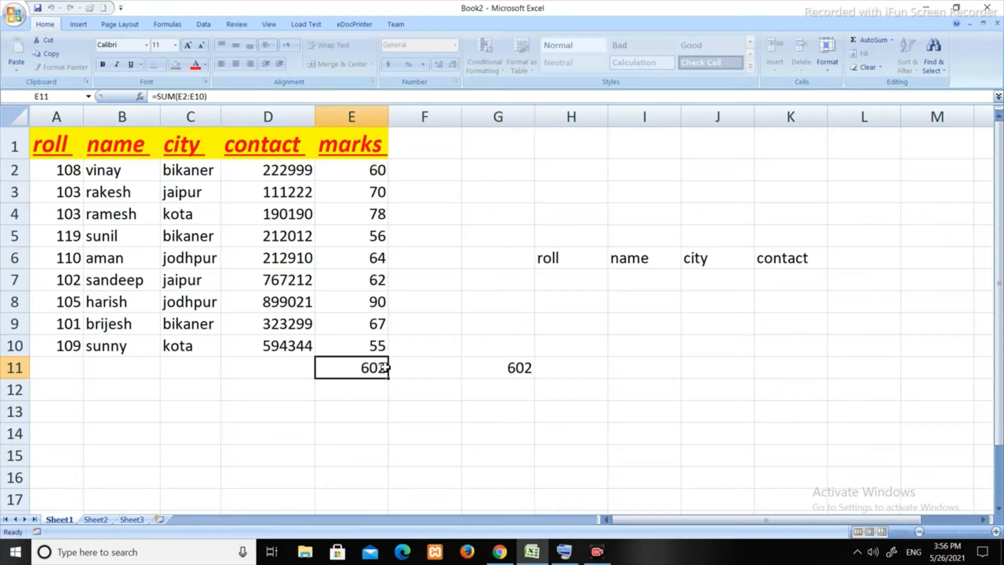
pyautogui.hotkey('ctrl', 'c')
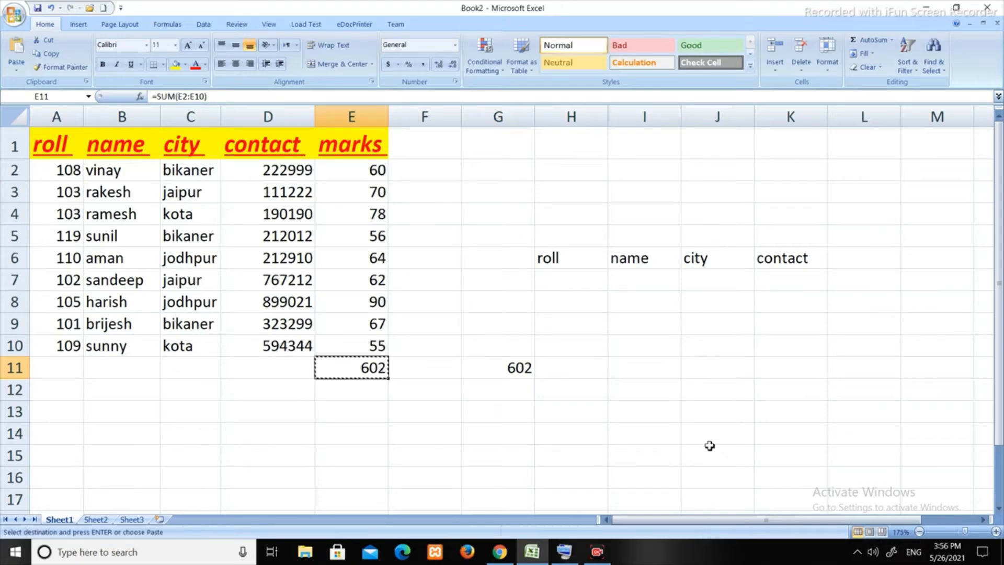
pyautogui.click(576, 363)
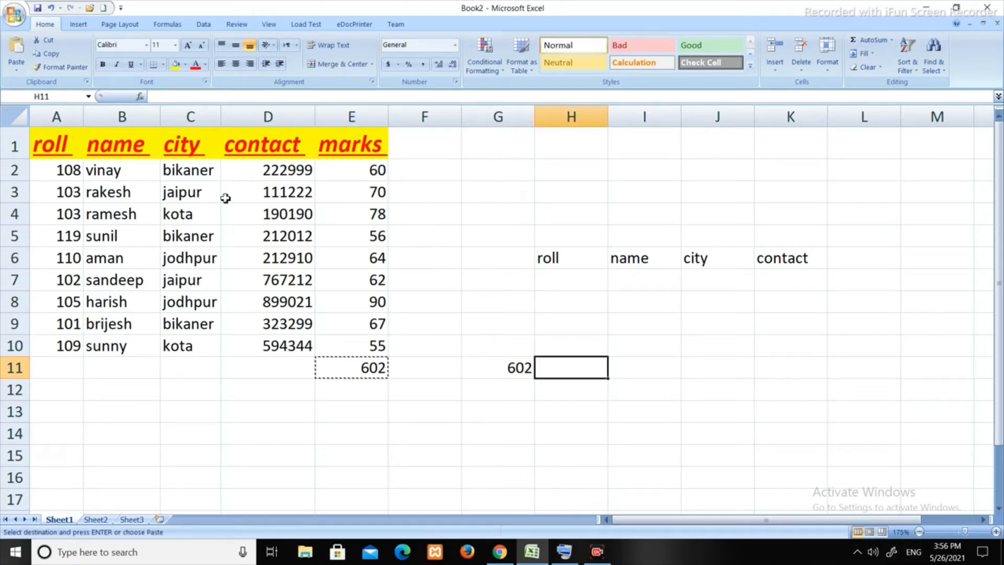
pyautogui.click(16, 67)
pyautogui.click(49, 169)
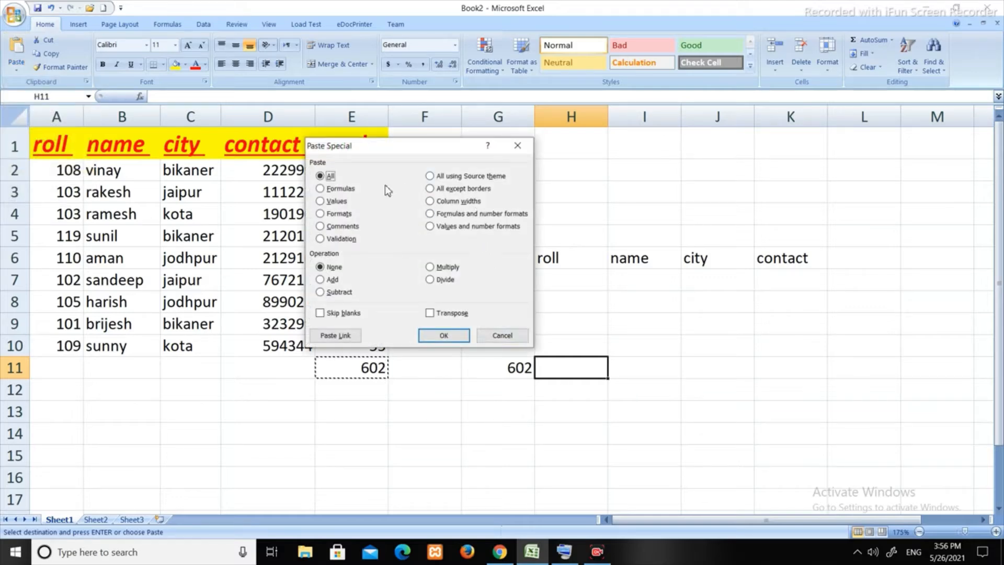
pyautogui.click(345, 191)
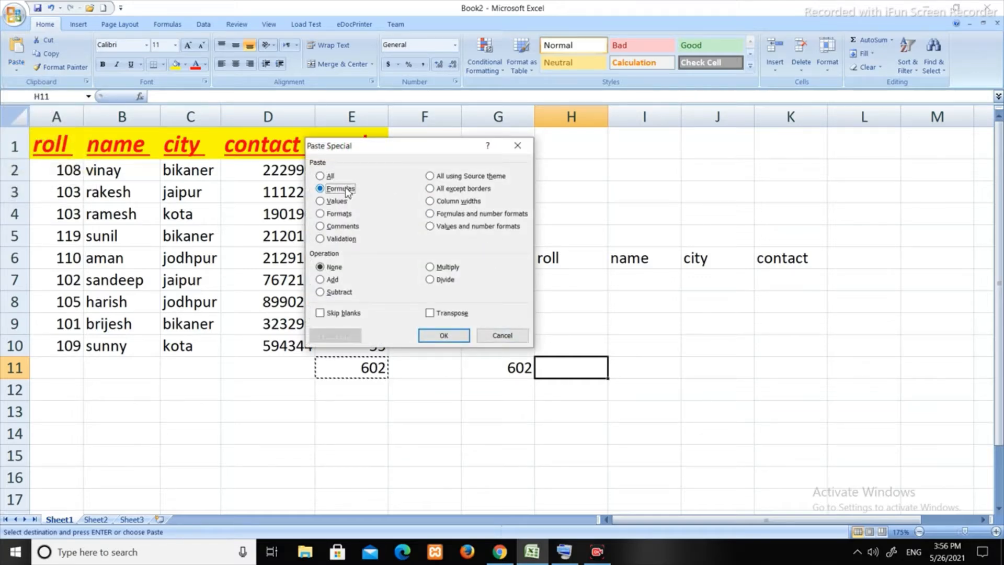
pyautogui.moveTo(407, 149); pyautogui.dragTo(627, 79)
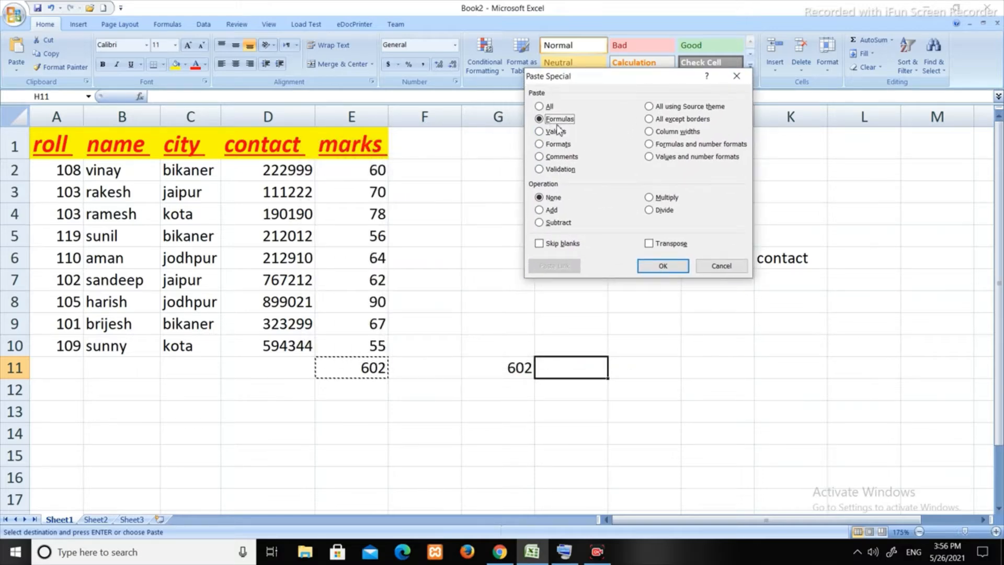
pyautogui.click(737, 78)
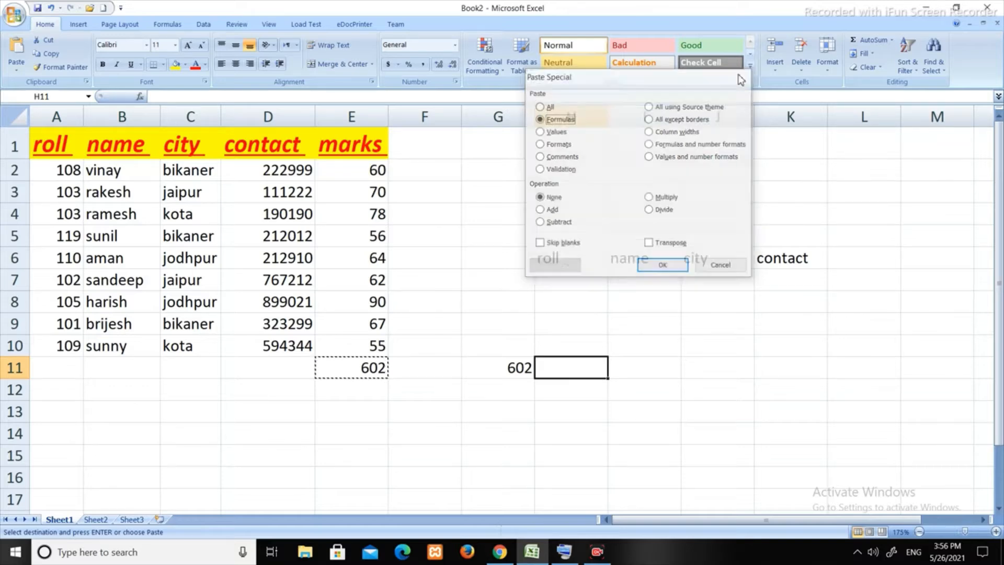
# Step: Apply the city header's formatting from C1 to the marks total in E11 with Format Painter
pyautogui.click(367, 366)
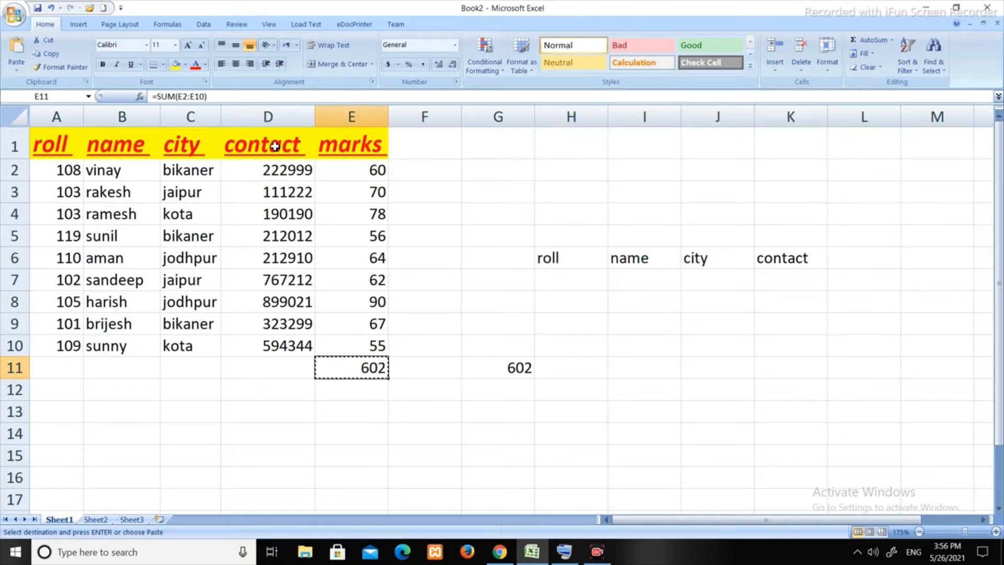
pyautogui.click(179, 144)
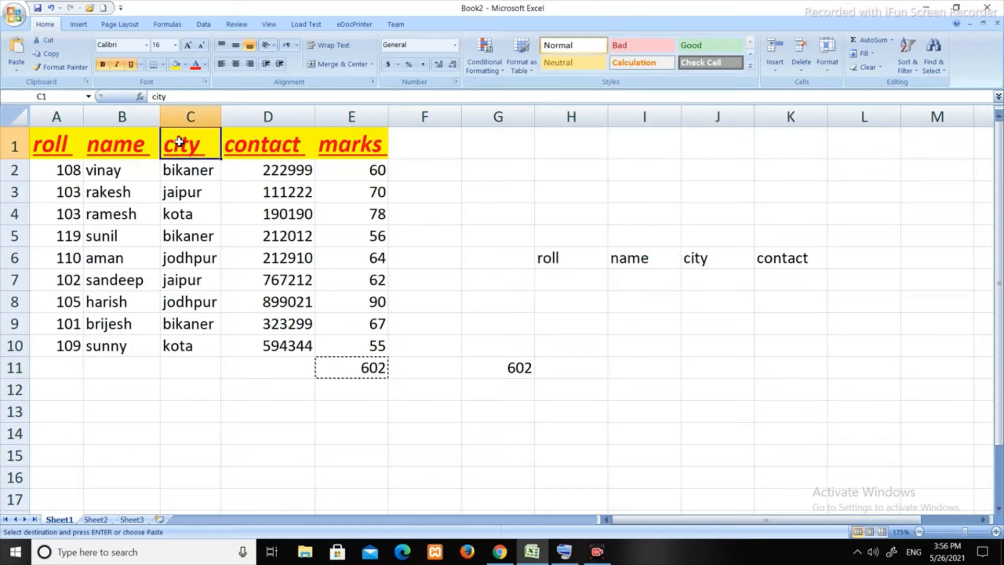
pyautogui.click(71, 67)
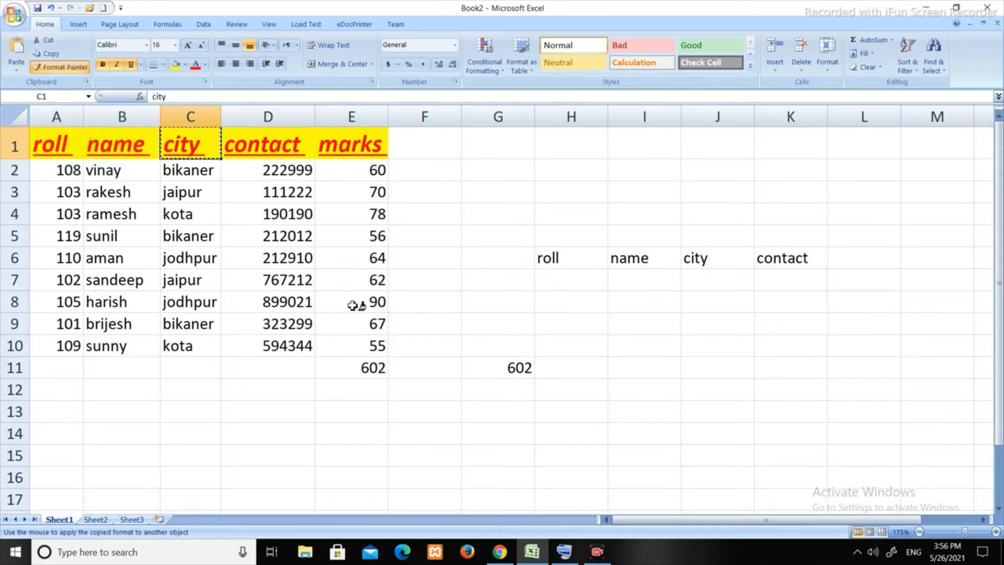
pyautogui.click(369, 367)
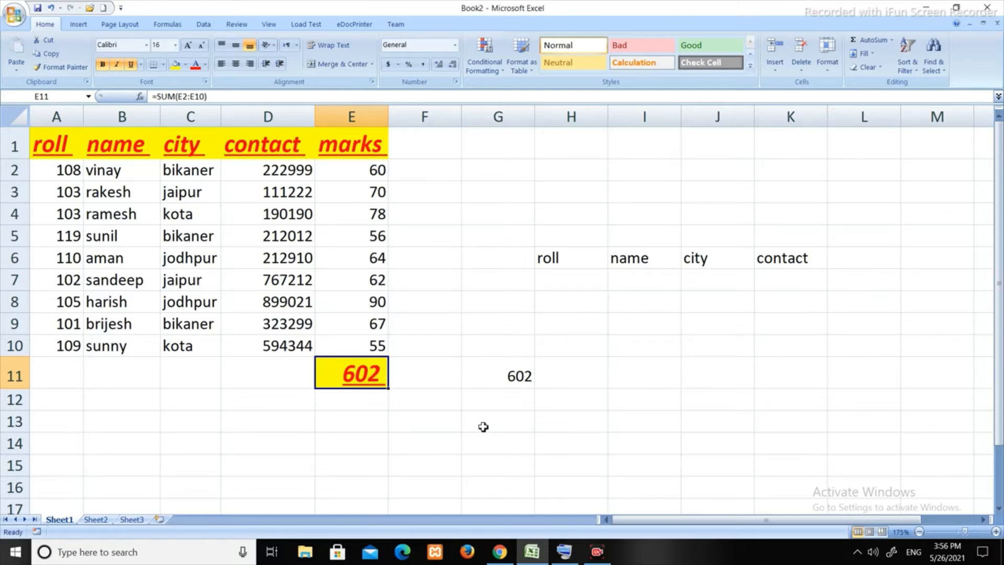
# Step: Copy E11, paste only its formula into G11 with Paste Special, and inspect the pasted formula without changing it
pyautogui.hotkey('ctrl', 'c')
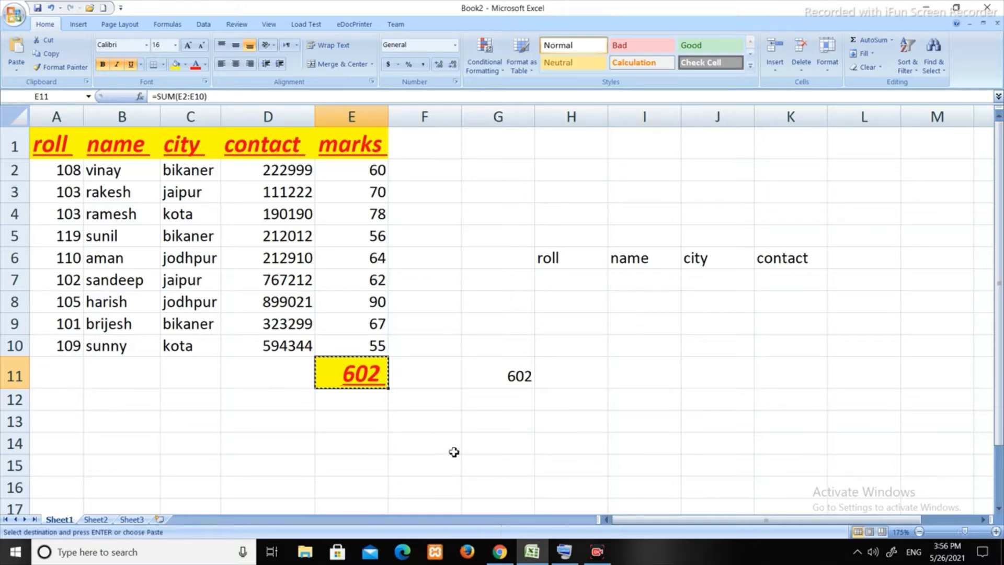
pyautogui.click(510, 381)
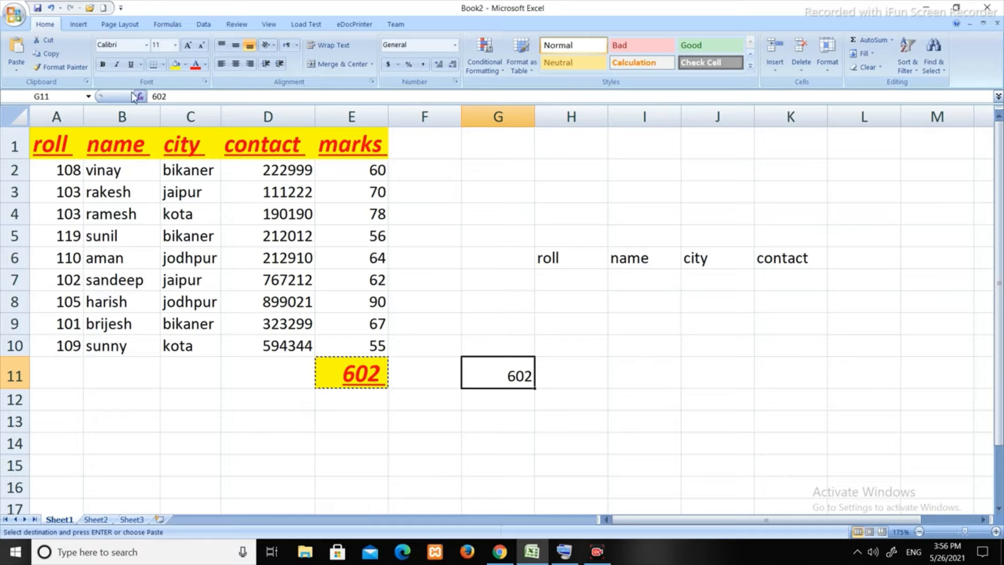
pyautogui.click(19, 75)
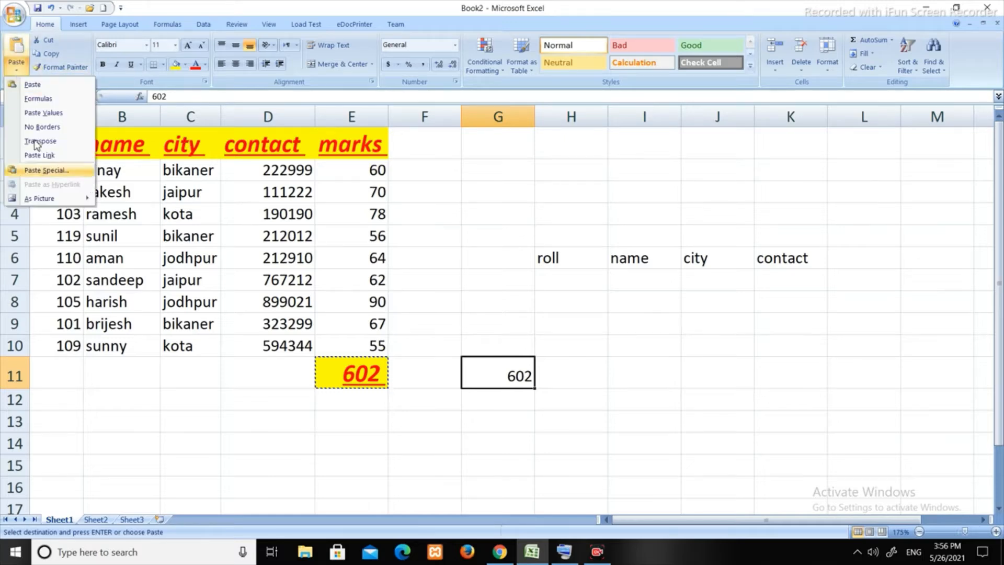
pyautogui.click(42, 171)
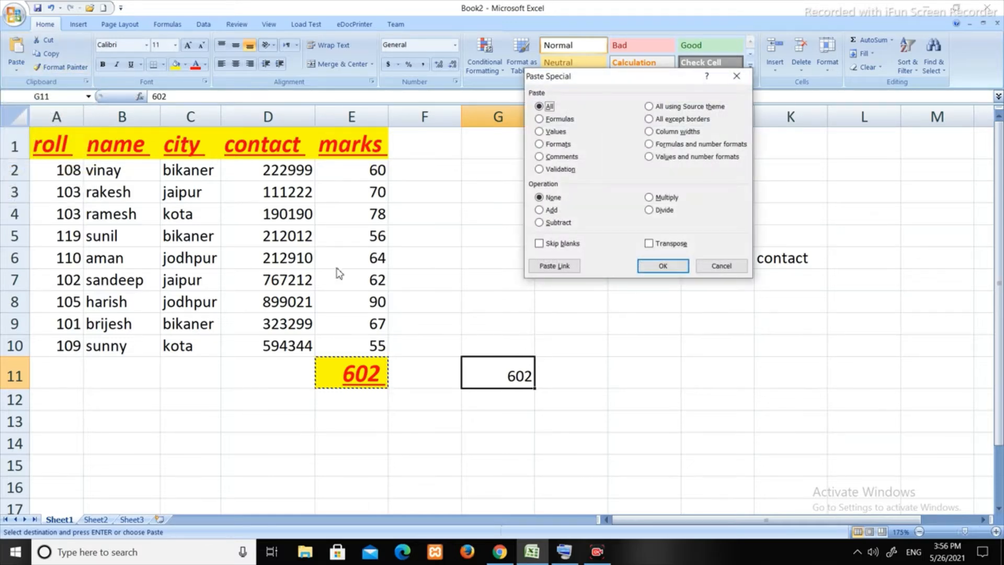
pyautogui.click(560, 119)
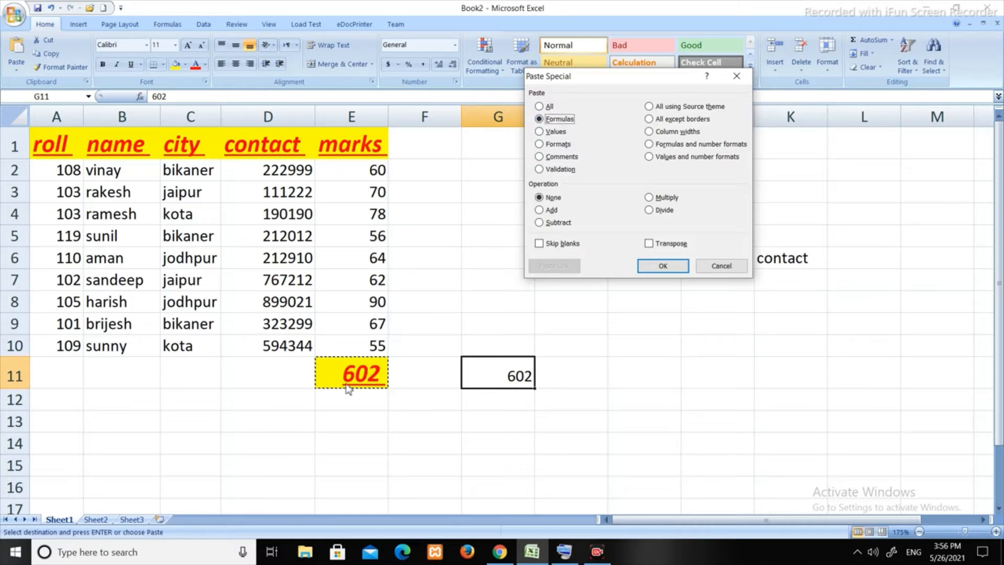
pyautogui.click(680, 268)
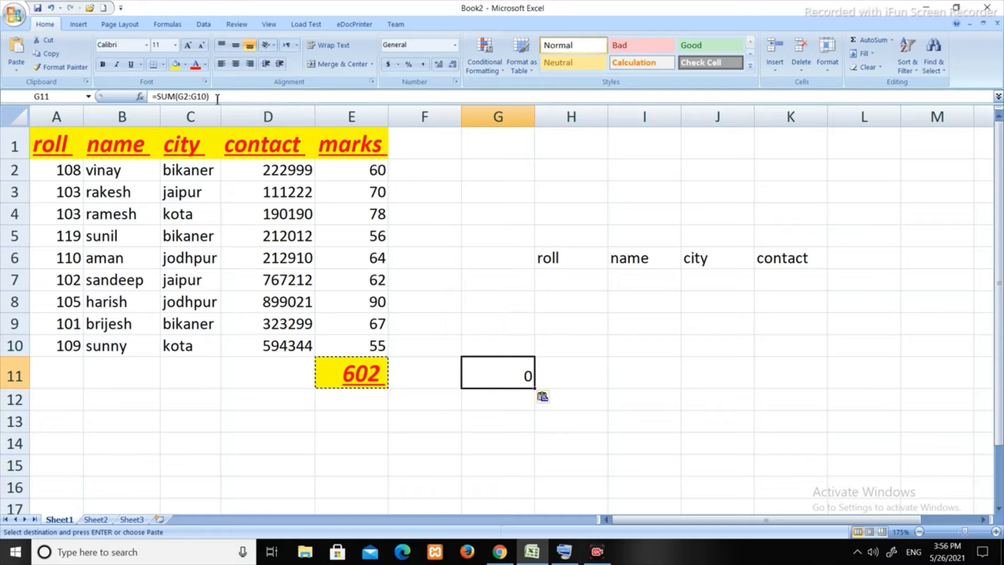
pyautogui.moveTo(217, 98); pyautogui.dragTo(152, 97)
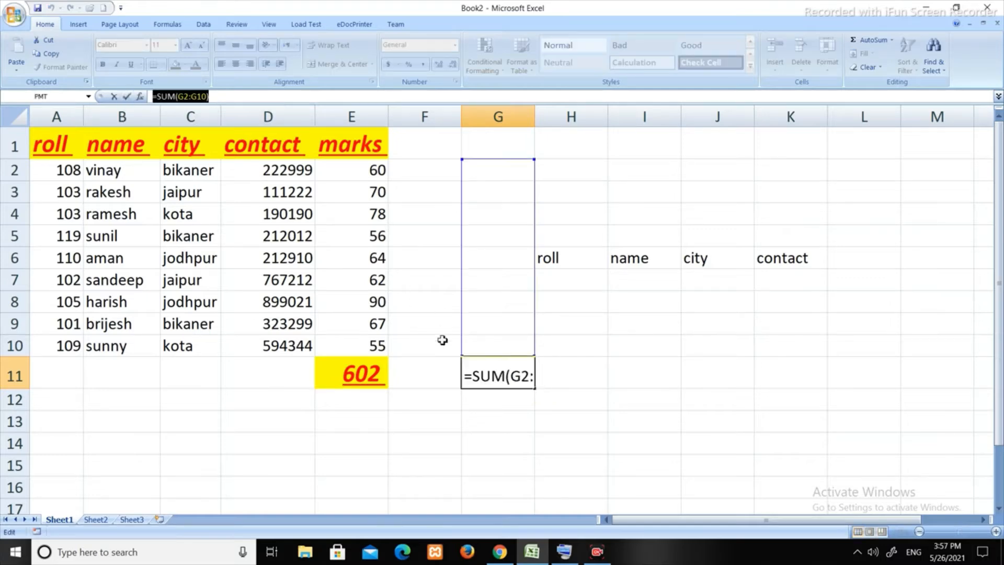
pyautogui.press('Escape')
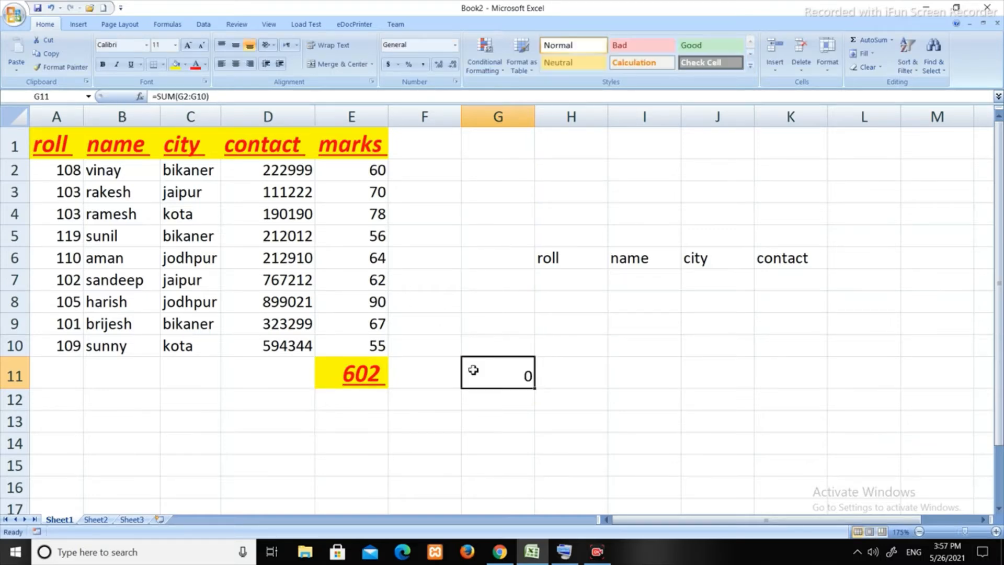
# Step: Copy the formatted total from E11, paste it normally over G11, and inspect the resulting formula without editing it
pyautogui.click(350, 371)
pyautogui.hotkey('ctrl', 'c')
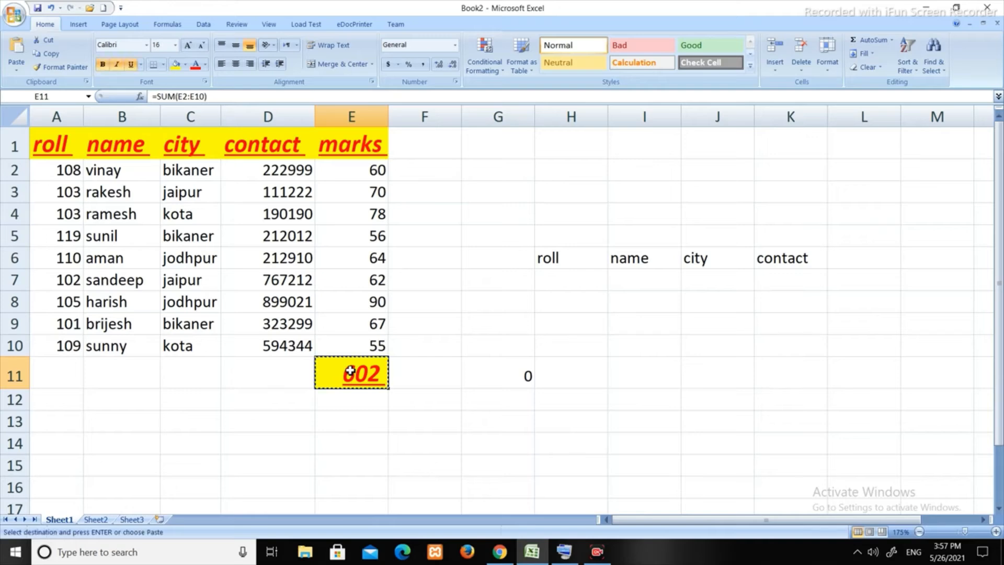
pyautogui.click(511, 370)
pyautogui.hotkey('ctrl', 'v')
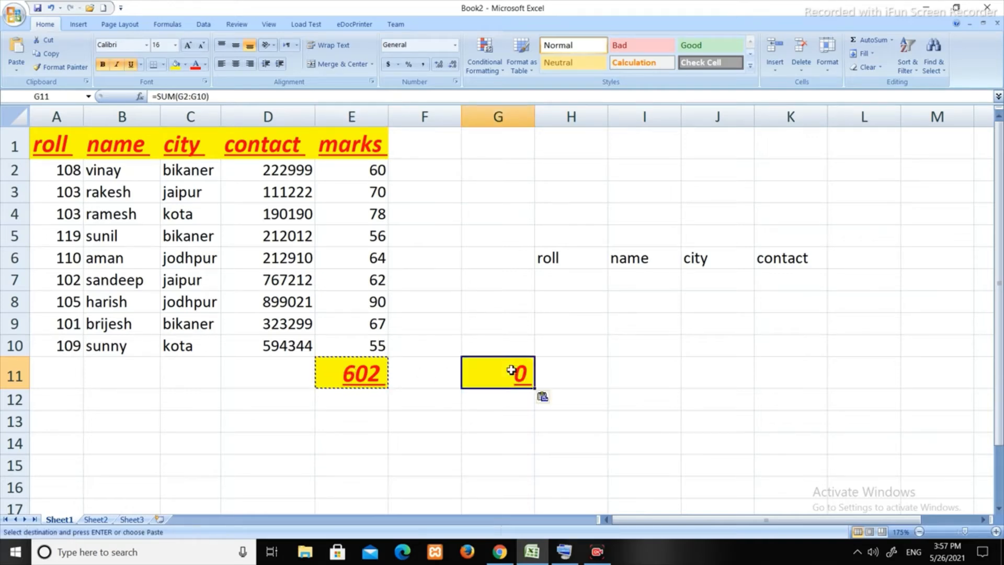
pyautogui.moveTo(234, 98); pyautogui.dragTo(151, 97)
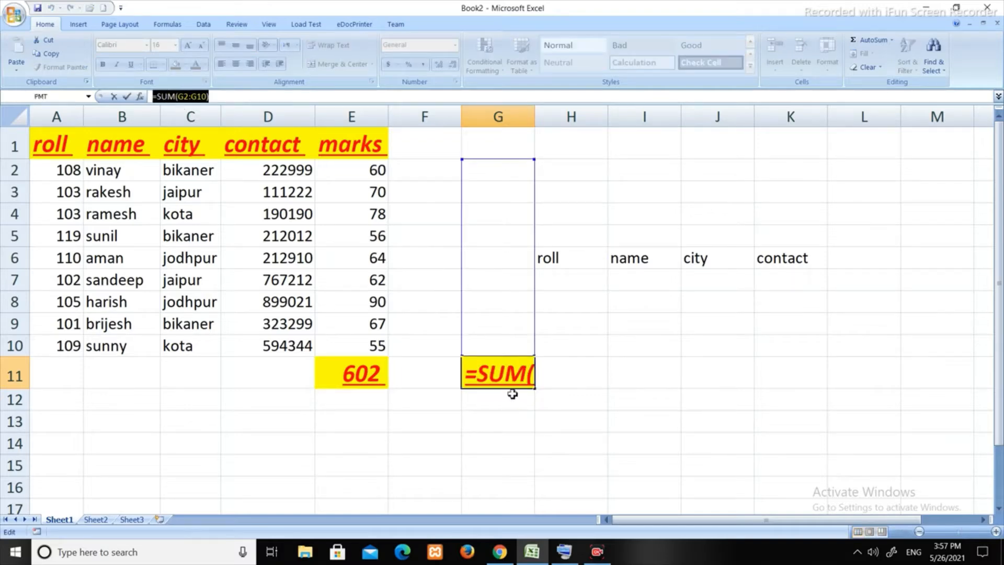
pyautogui.press('Escape')
# Step: Copy E11, open Paste Special for G11, and examine the Formulas, Values, Formats, Comments and Validation options
pyautogui.click(370, 368)
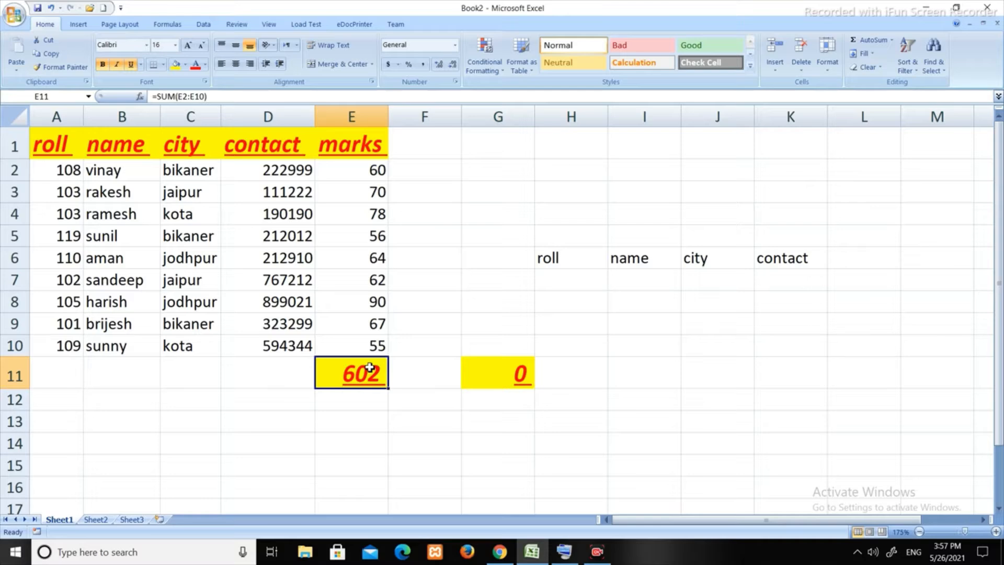
pyautogui.hotkey('ctrl', 'c')
pyautogui.click(489, 383)
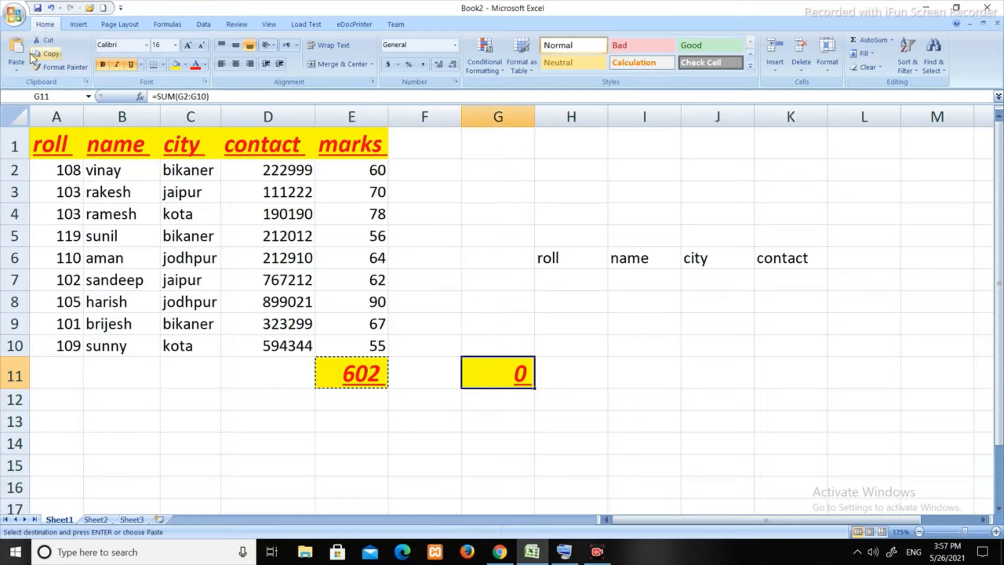
pyautogui.click(16, 67)
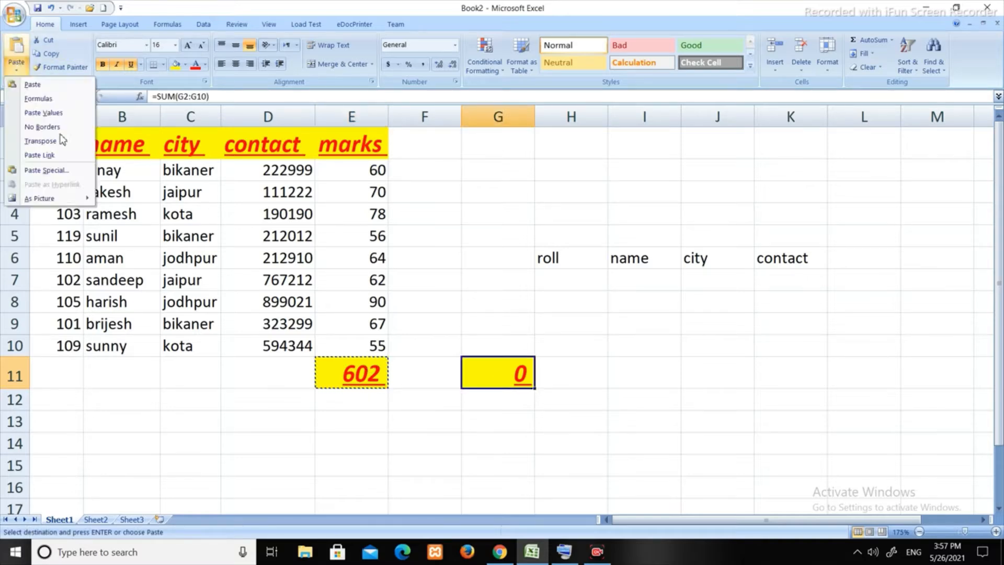
pyautogui.click(57, 172)
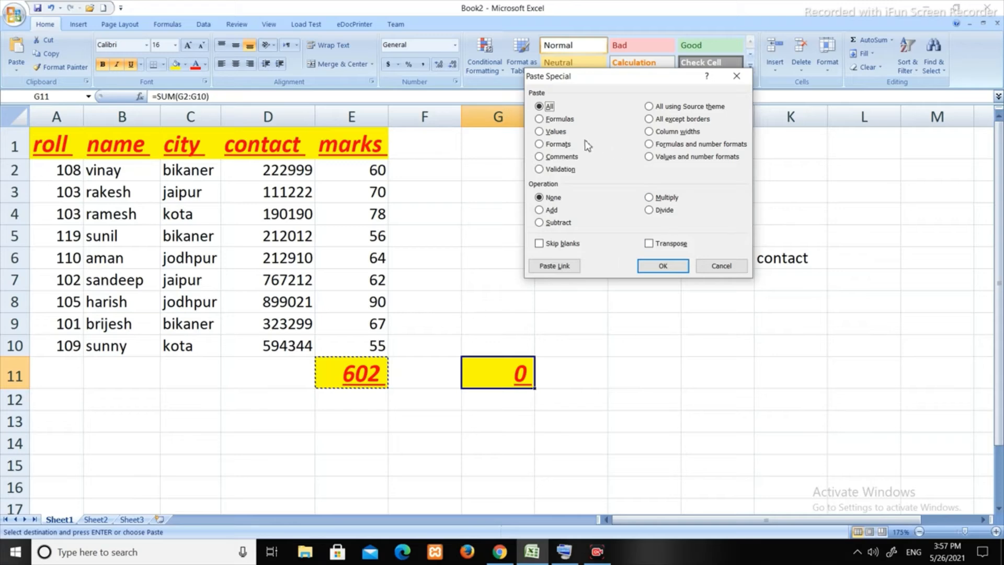
pyautogui.click(544, 120)
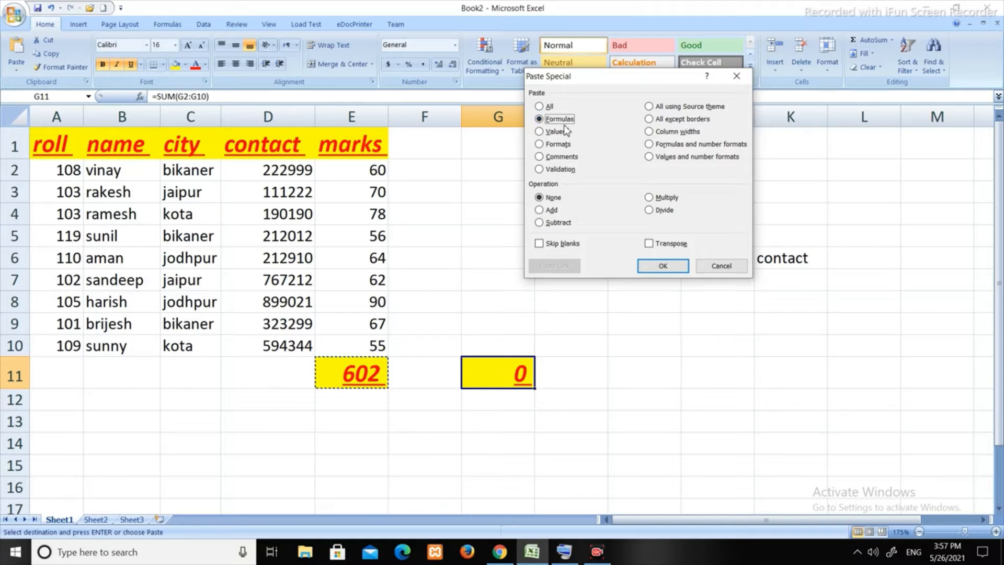
pyautogui.click(545, 134)
pyautogui.click(549, 145)
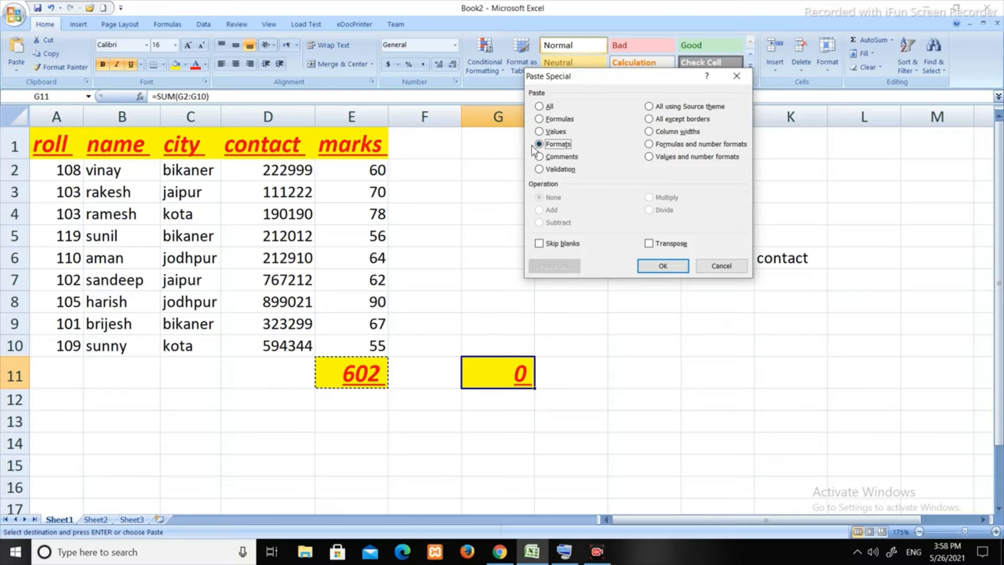
pyautogui.click(540, 157)
pyautogui.click(543, 170)
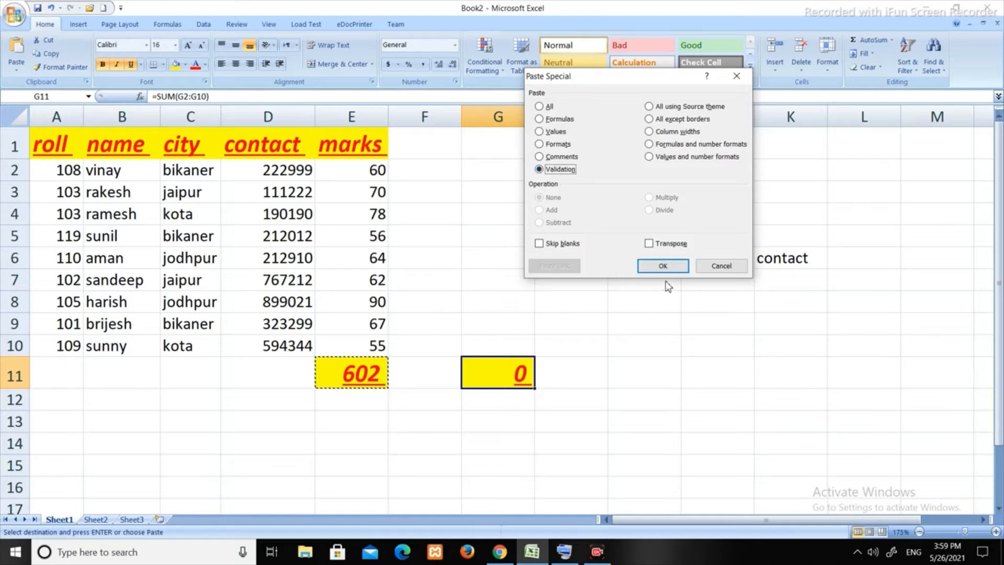
# Step: Examine the Paste Special options from All using Source theme to Values and number formats, and close the dialog without pasting
pyautogui.click(649, 106)
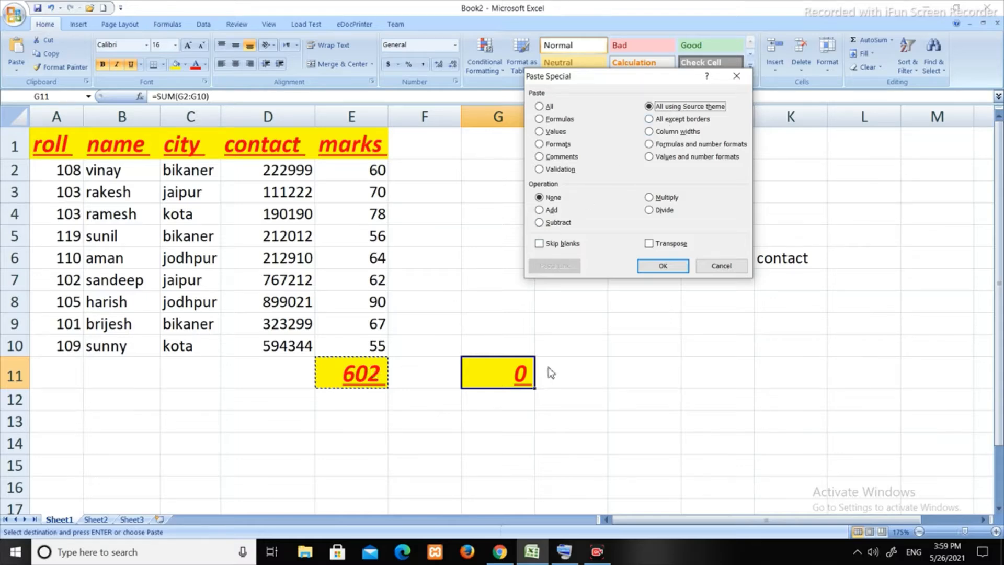
pyautogui.click(651, 119)
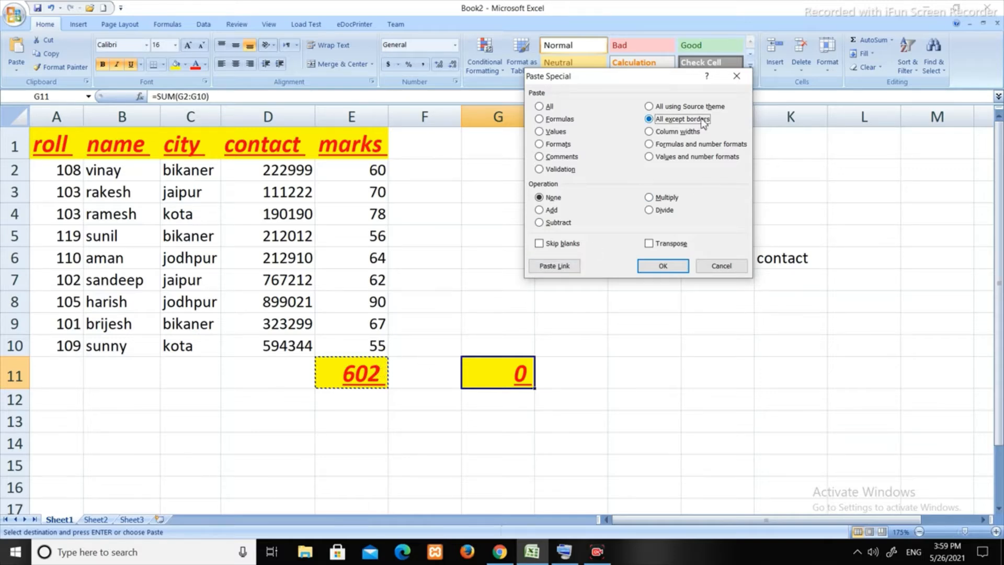
pyautogui.click(649, 132)
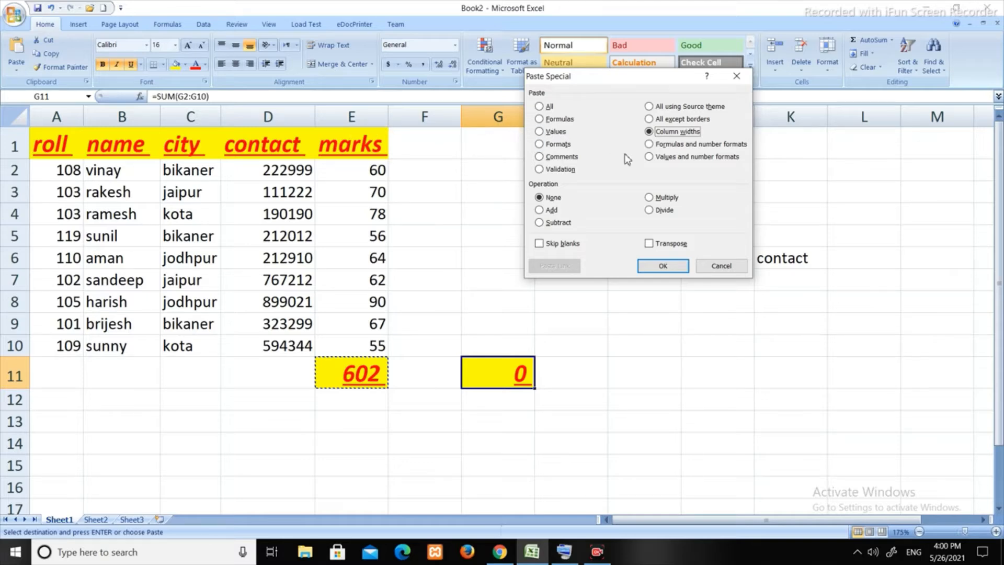
pyautogui.click(649, 145)
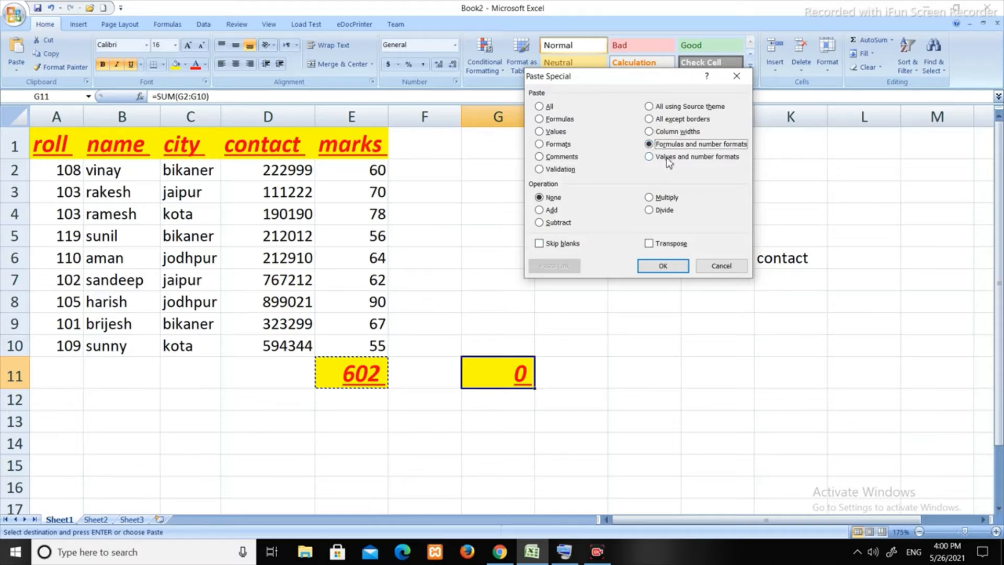
pyautogui.click(558, 120)
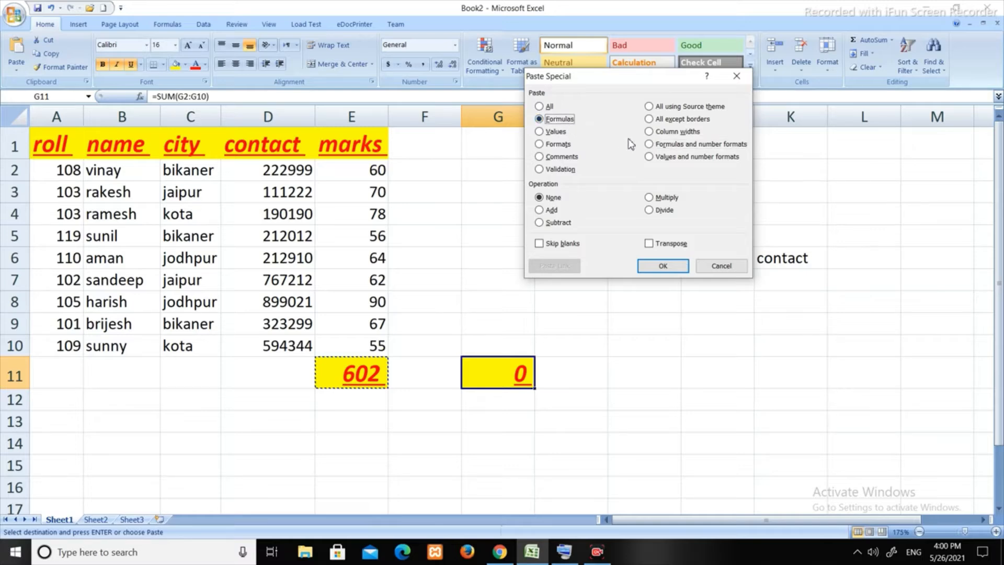
pyautogui.click(660, 148)
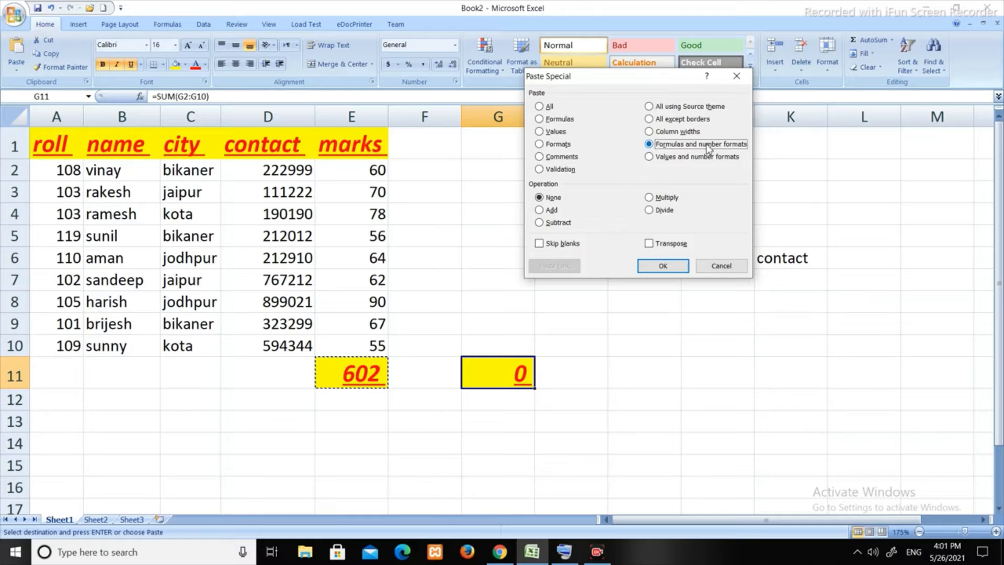
pyautogui.click(657, 157)
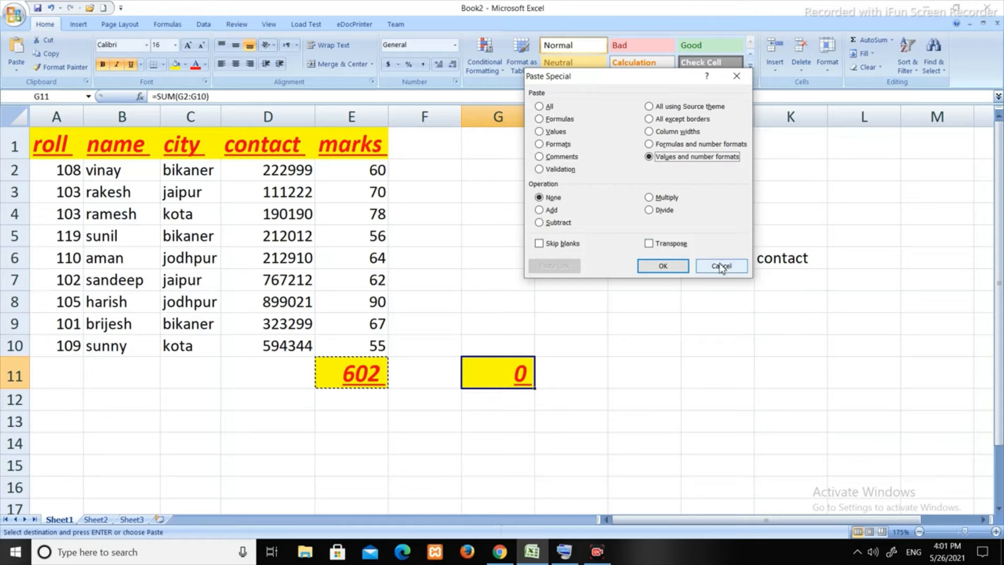
pyautogui.moveTo(722, 265); pyautogui.dragTo(679, 183)
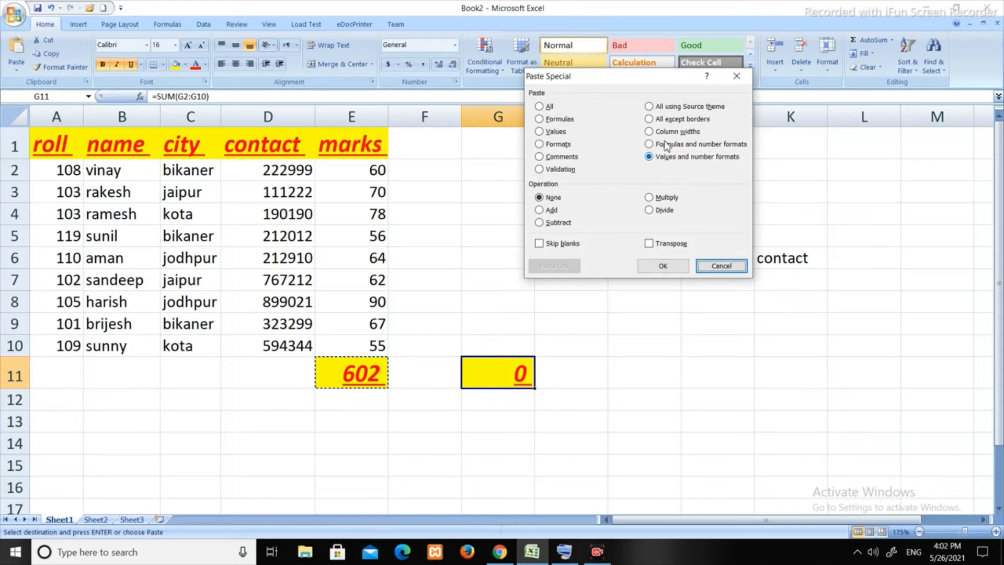
pyautogui.click(722, 265)
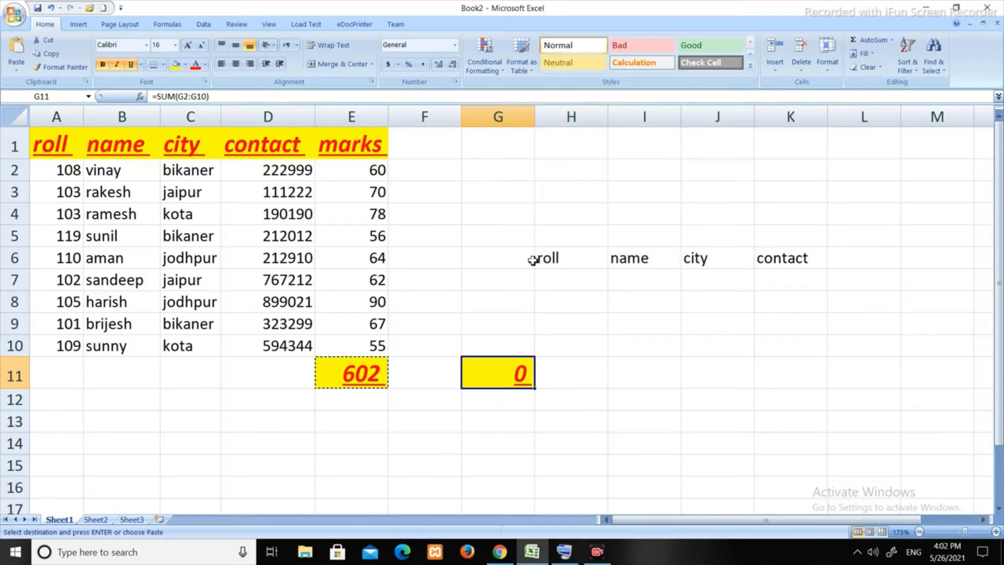
# Step: Enter the formula =SUM(E2,5) in F2 to add 5 to the first student's marks
pyautogui.moveTo(377, 170); pyautogui.dragTo(373, 342)
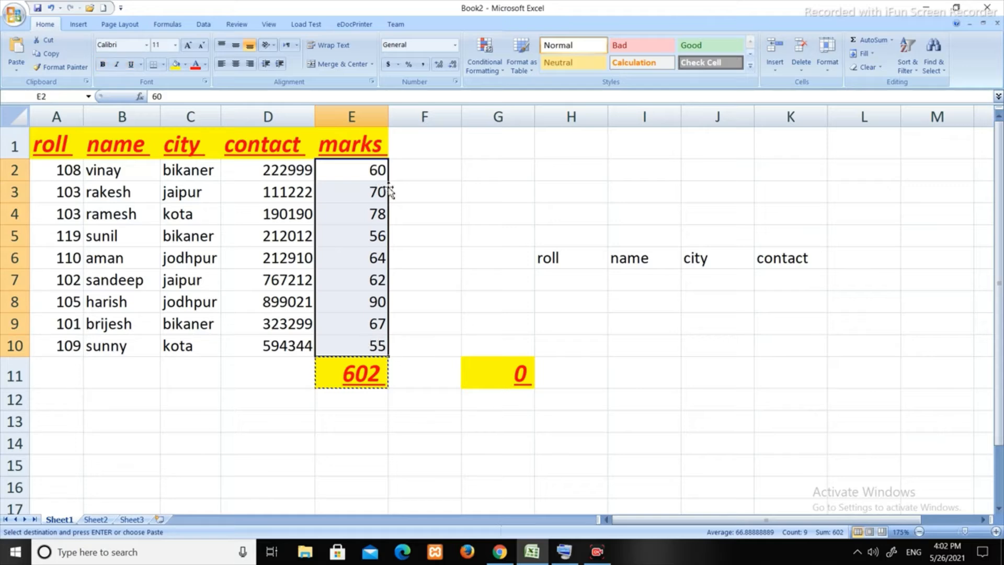
pyautogui.click(520, 177)
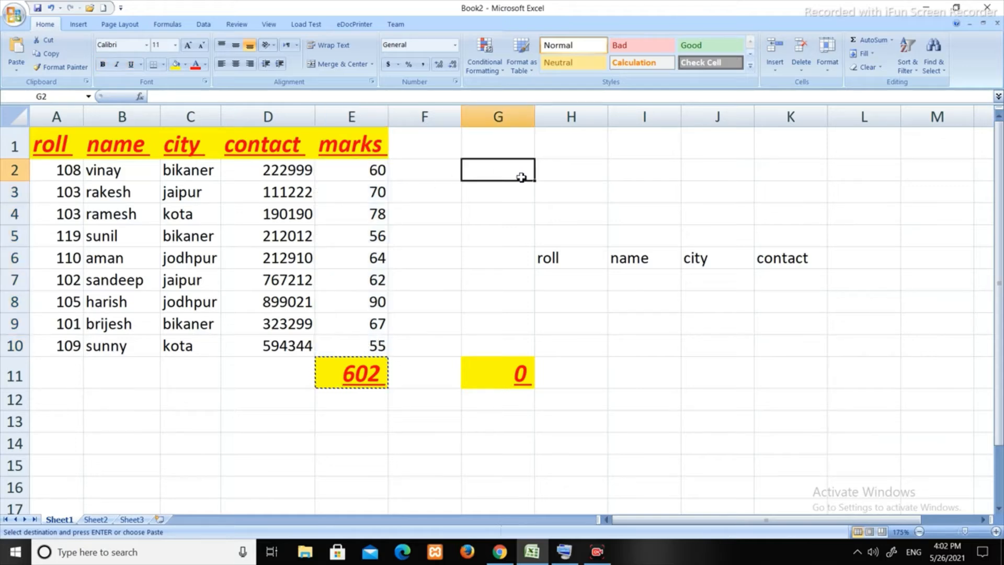
pyautogui.click(447, 175)
pyautogui.write('=')
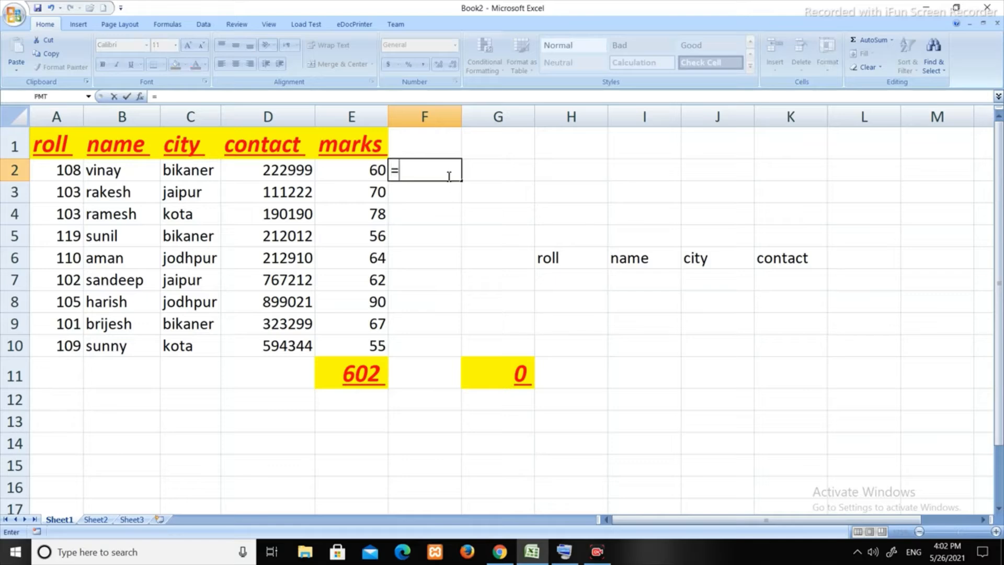
pyautogui.write('sum')
pyautogui.press('Tab')
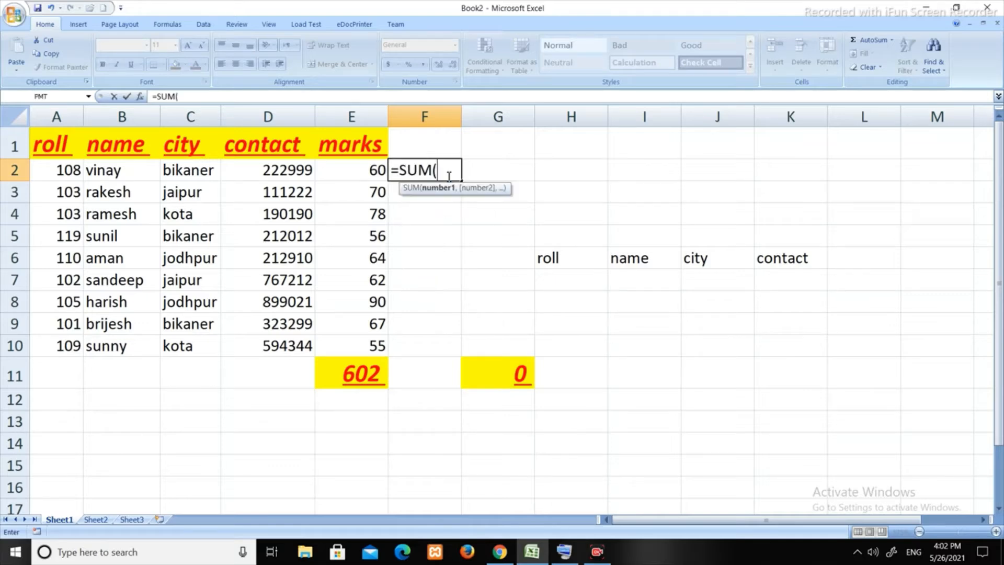
pyautogui.click(375, 169)
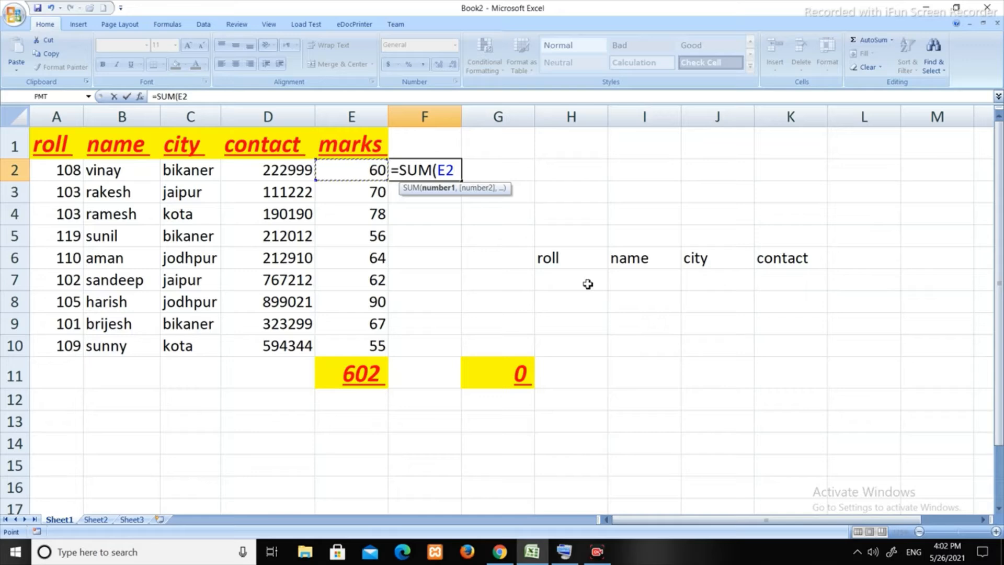
pyautogui.write(',')
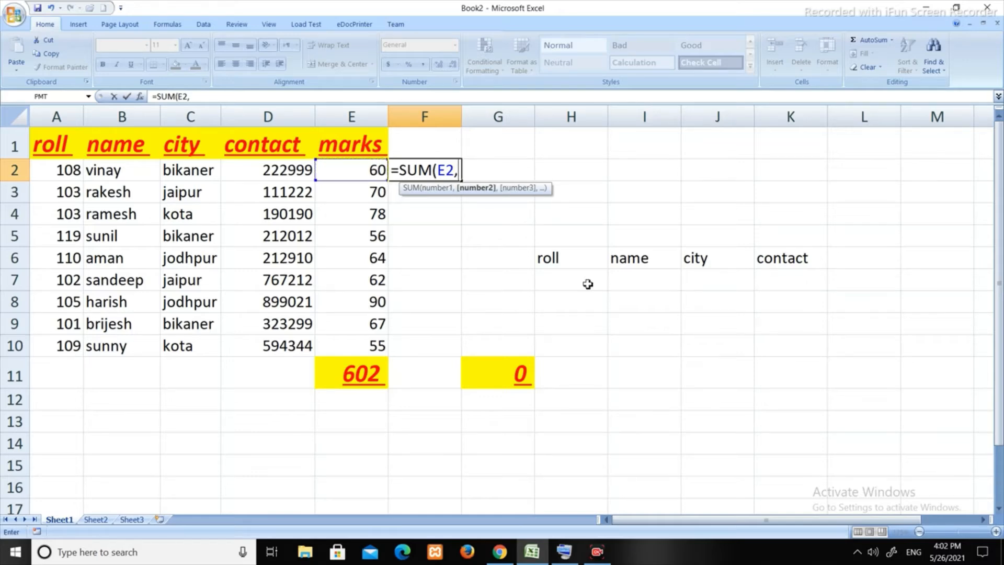
pyautogui.write('5)')
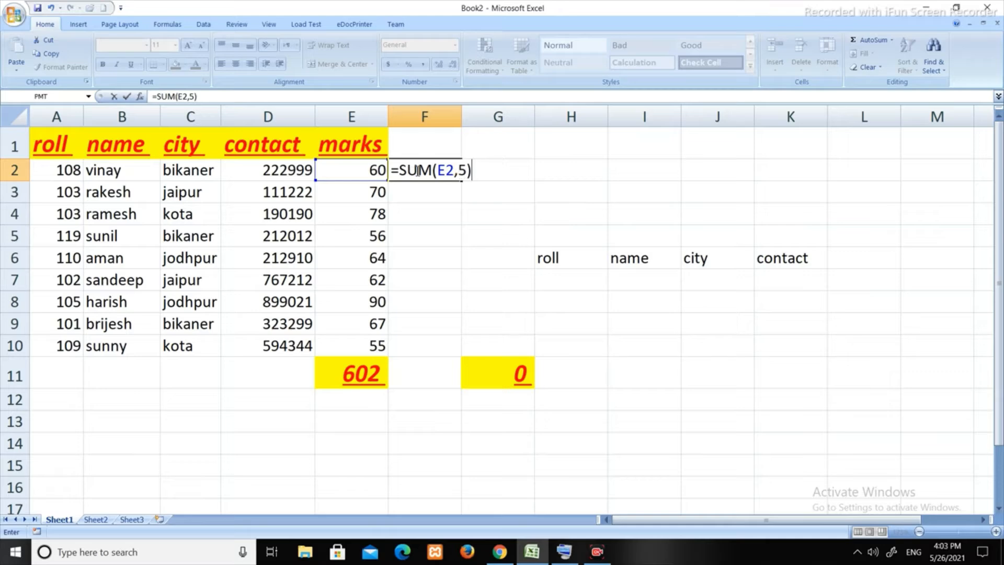
pyautogui.press('Return')
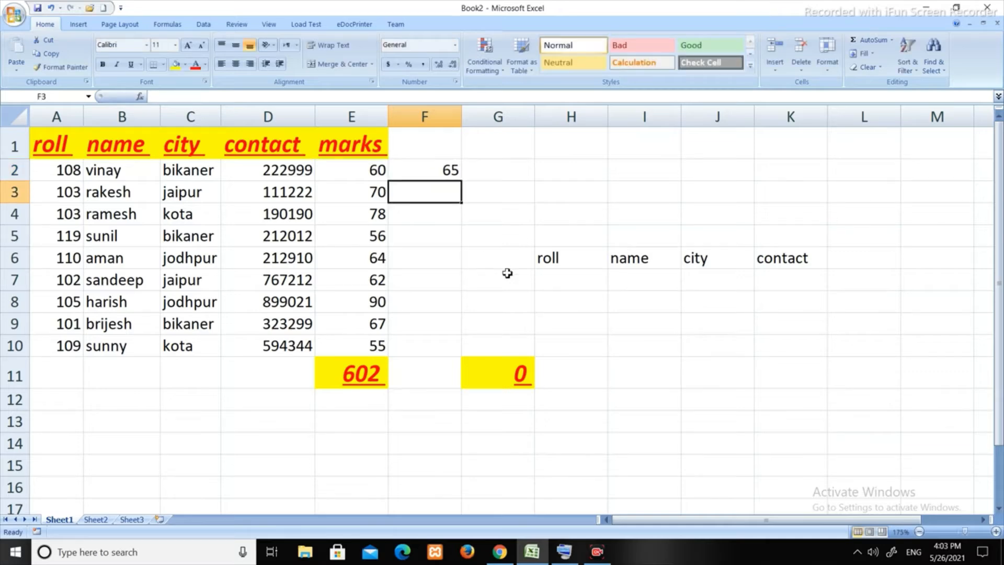
# Step: Fill the F2 formula down through F10, and undo the fill
pyautogui.click(451, 173)
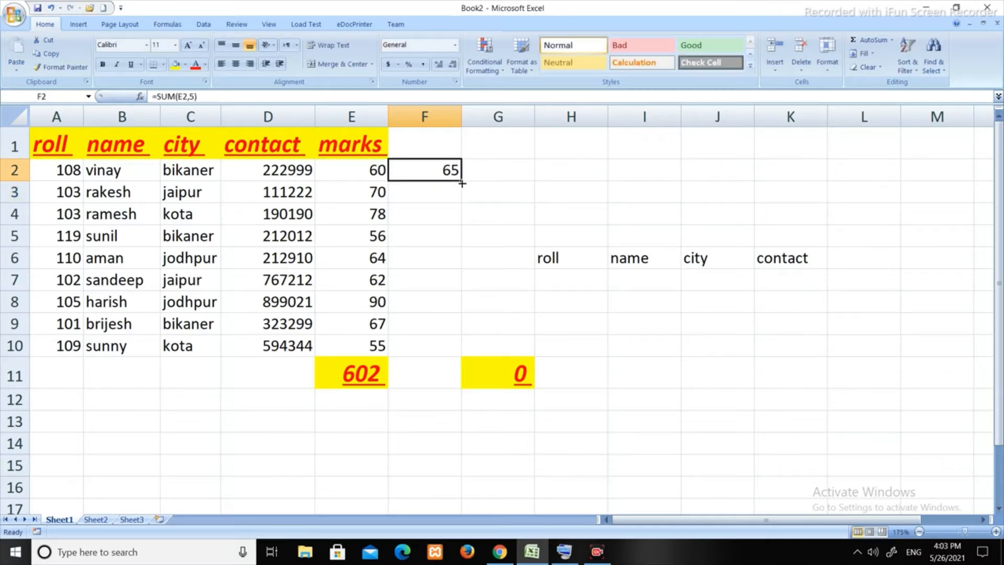
pyautogui.moveTo(462, 183); pyautogui.dragTo(462, 352)
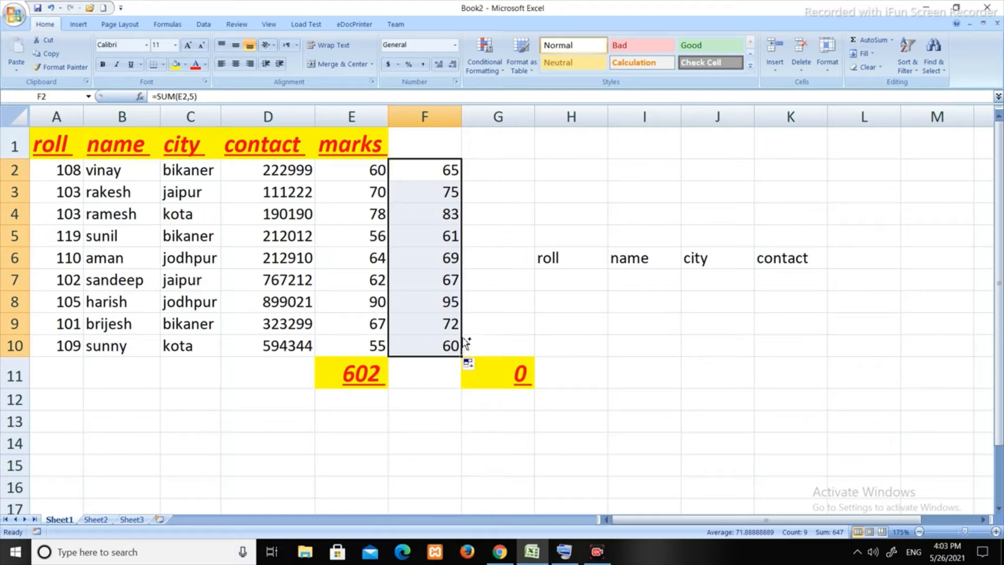
pyautogui.hotkey('ctrl', 'z')
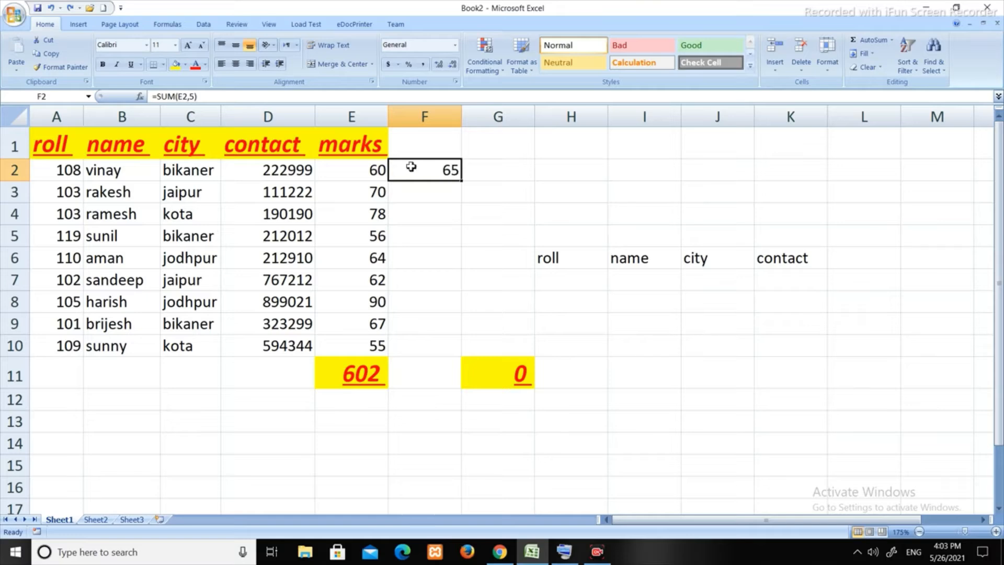
# Step: Copy the formula in F2 and paste it into F3:F10
pyautogui.hotkey('ctrl', 'c')
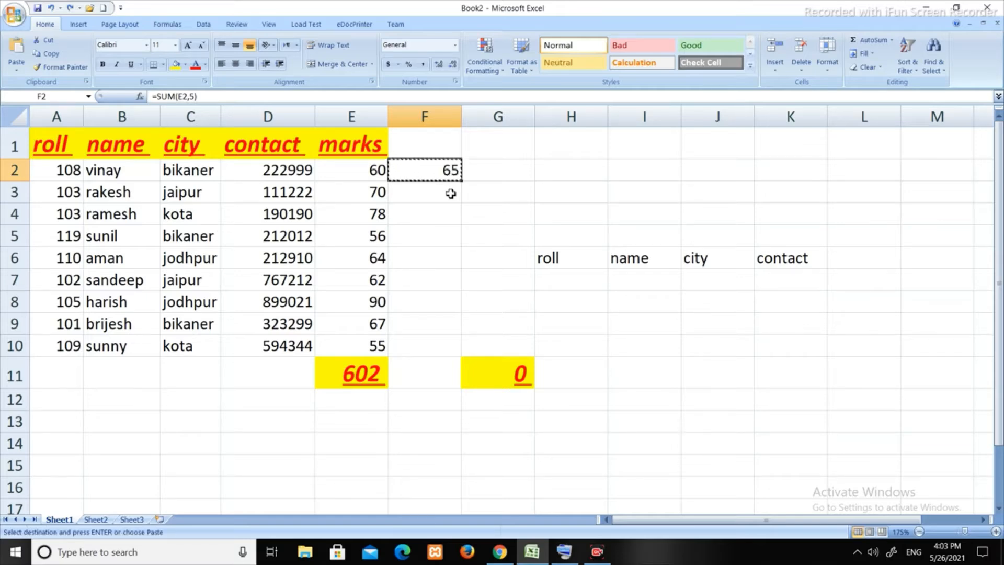
pyautogui.moveTo(451, 194); pyautogui.dragTo(443, 346)
pyautogui.hotkey('ctrl', 'v')
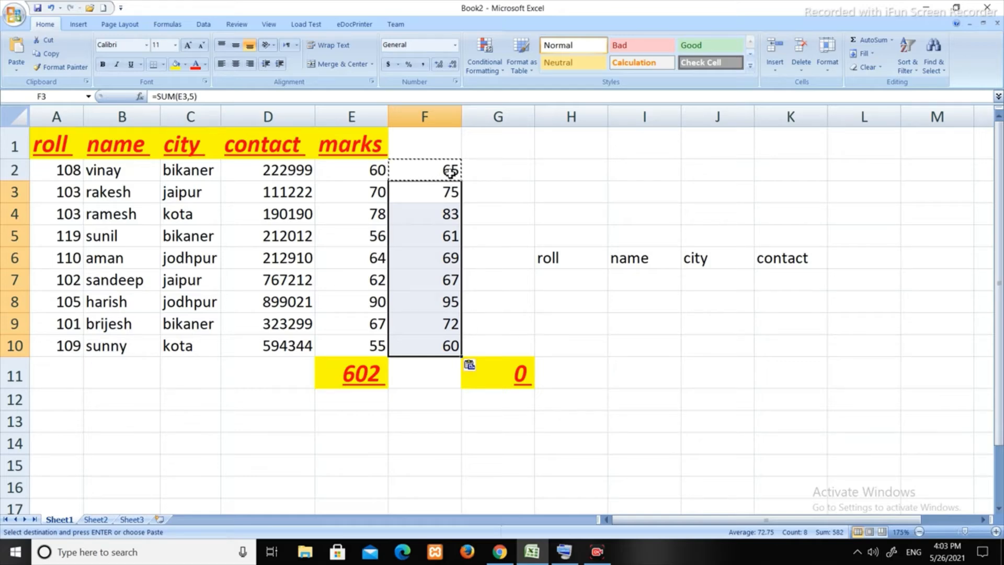
# Step: Clear the pasted formulas from F3:F10 and the original formula from F2
pyautogui.press('Delete')
pyautogui.write('z')
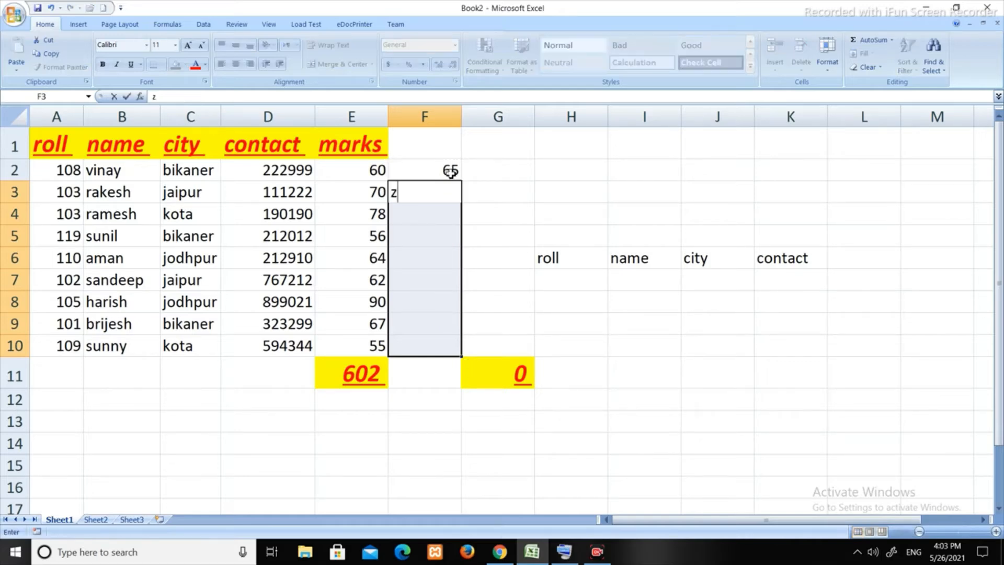
pyautogui.press('Escape')
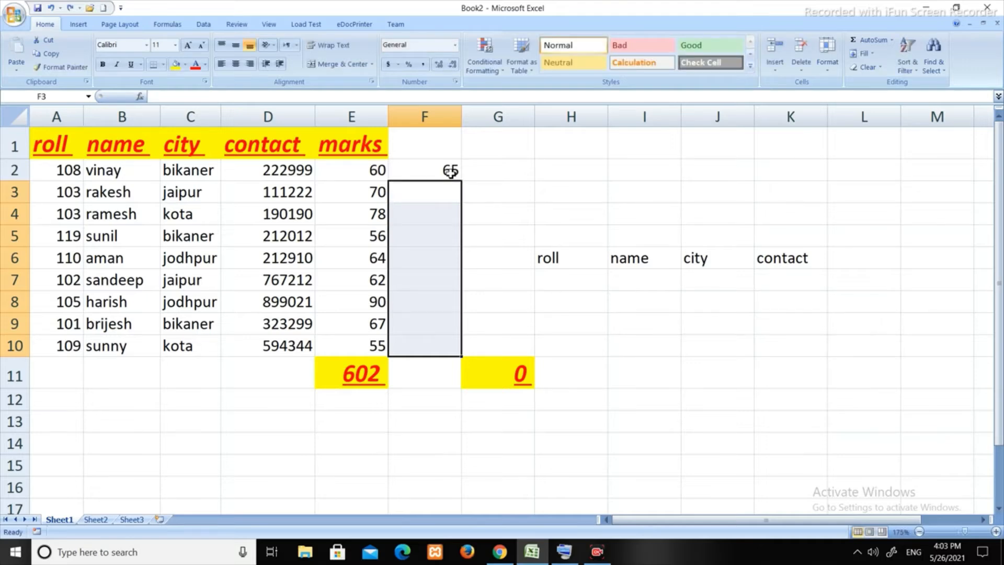
pyautogui.click(450, 173)
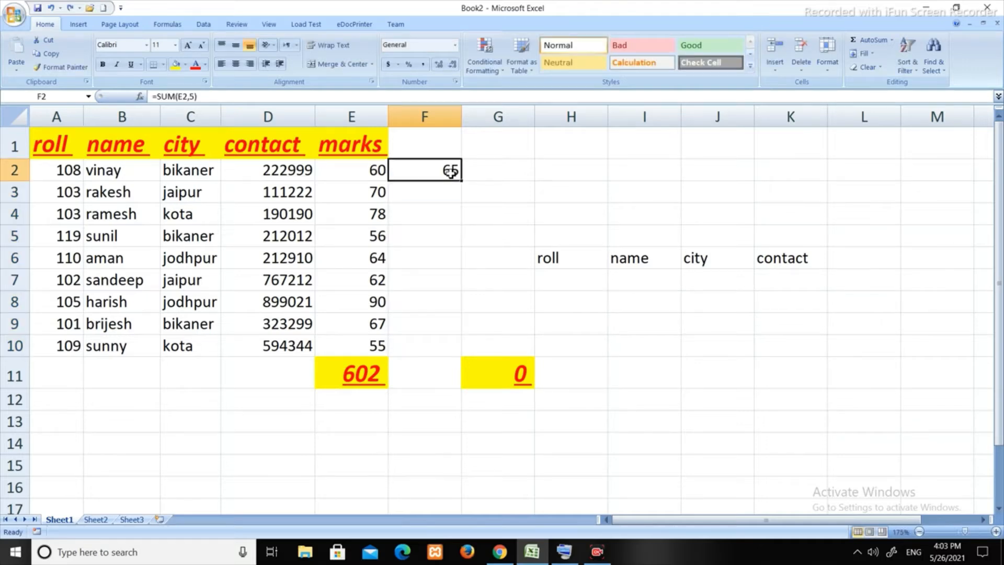
pyautogui.press('Delete')
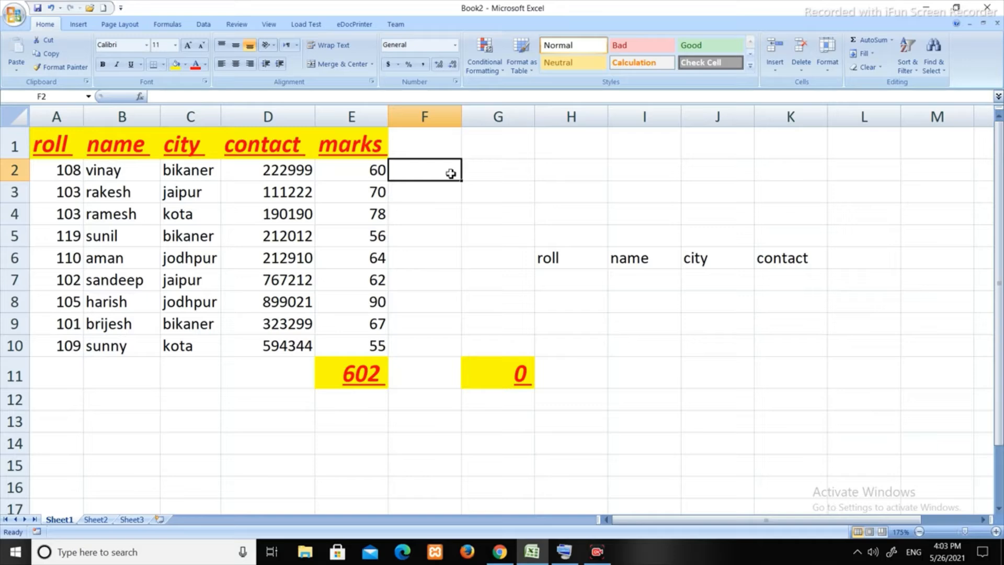
# Step: Enter the constant 5 in cell F2 beside the marks column
pyautogui.click(491, 174)
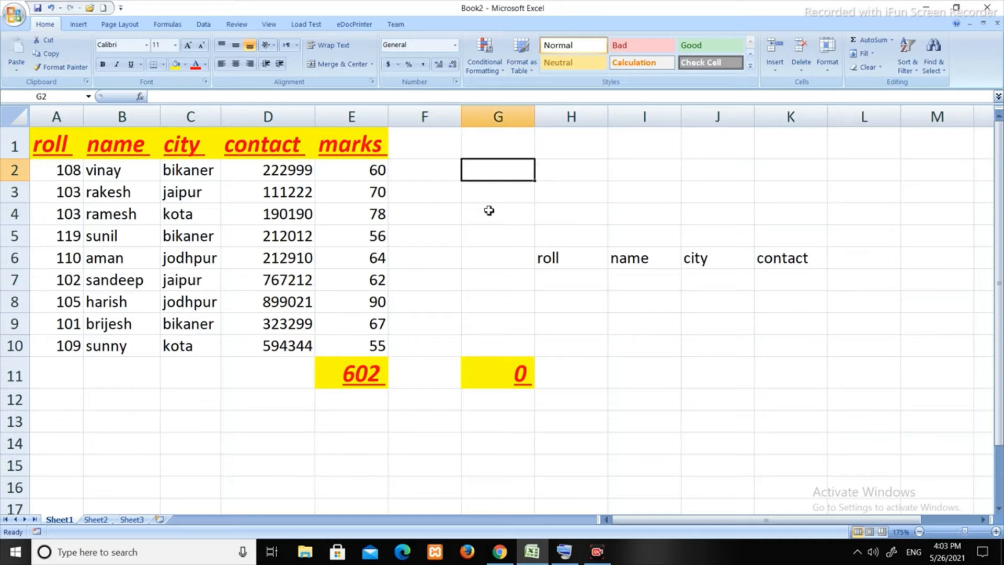
pyautogui.click(443, 169)
pyautogui.write('5')
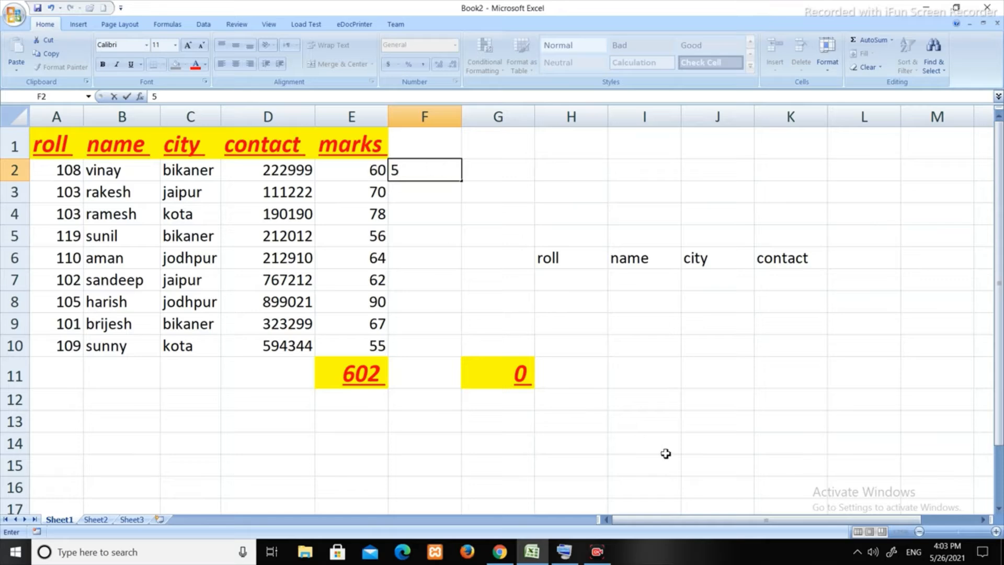
pyautogui.press('Return')
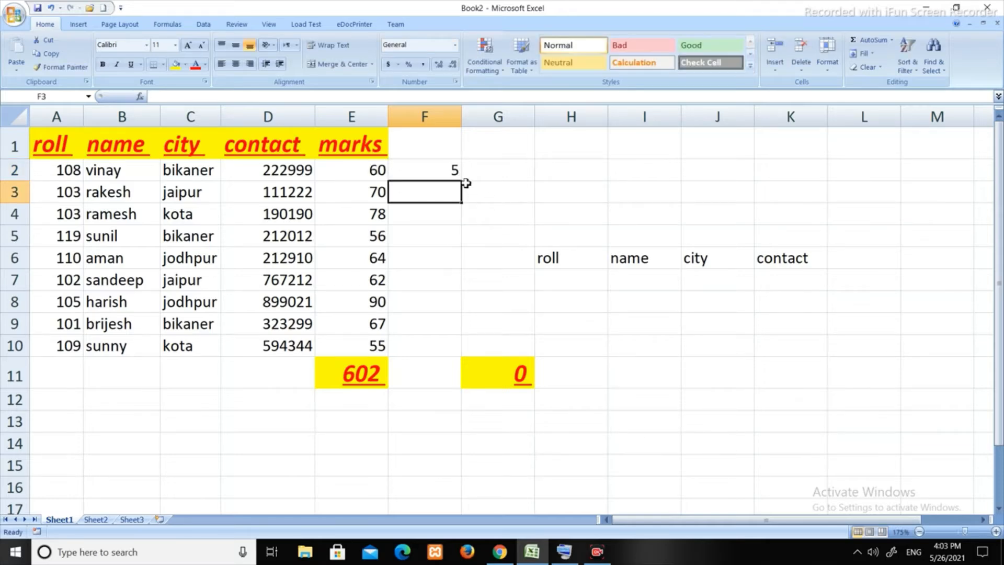
# Step: Copy F2 and add its value to all marks in E2:E10 using Paste Special with the Add operation
pyautogui.click(449, 172)
pyautogui.hotkey('ctrl', 'c')
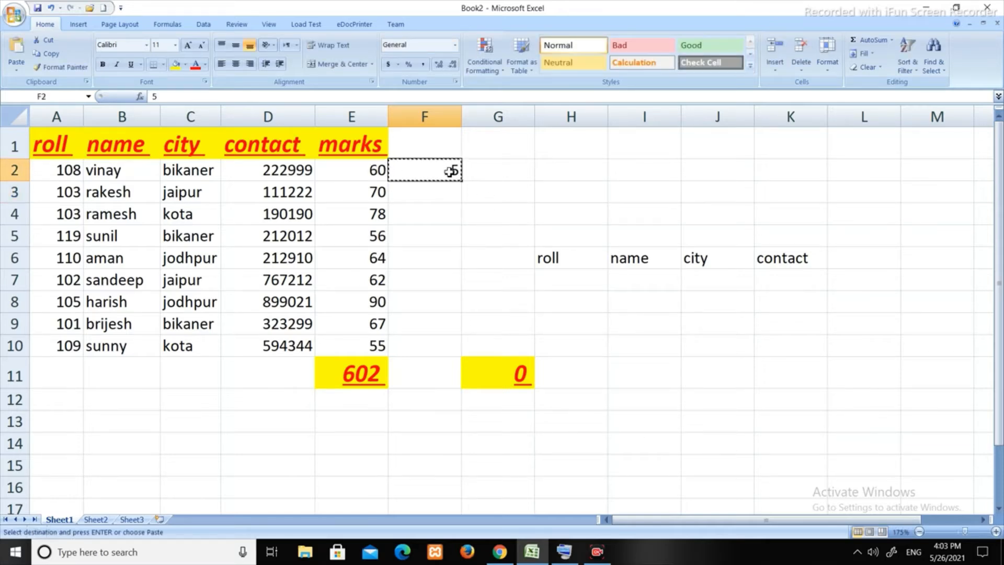
pyautogui.click(374, 170)
pyautogui.moveTo(374, 169); pyautogui.dragTo(374, 346)
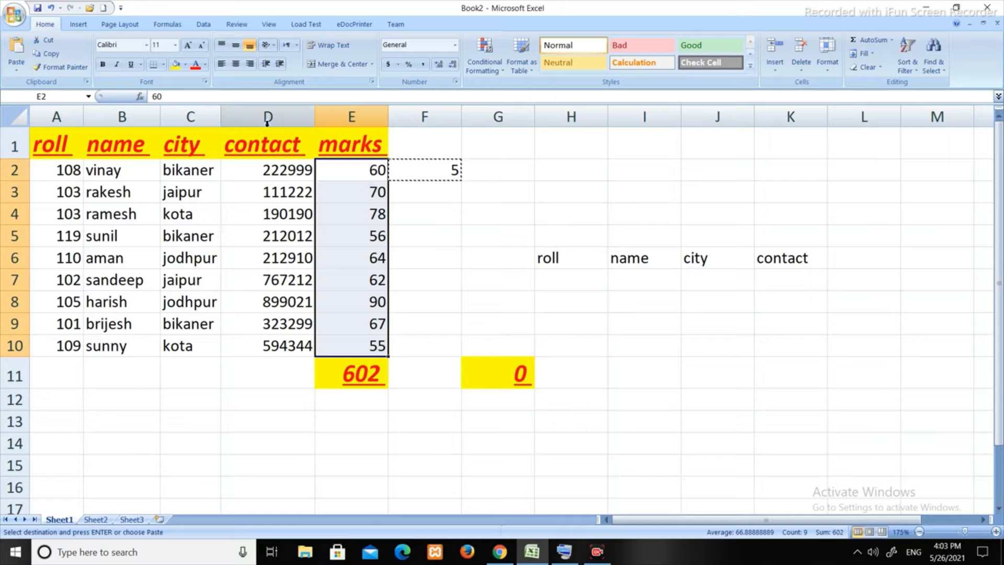
pyautogui.click(14, 68)
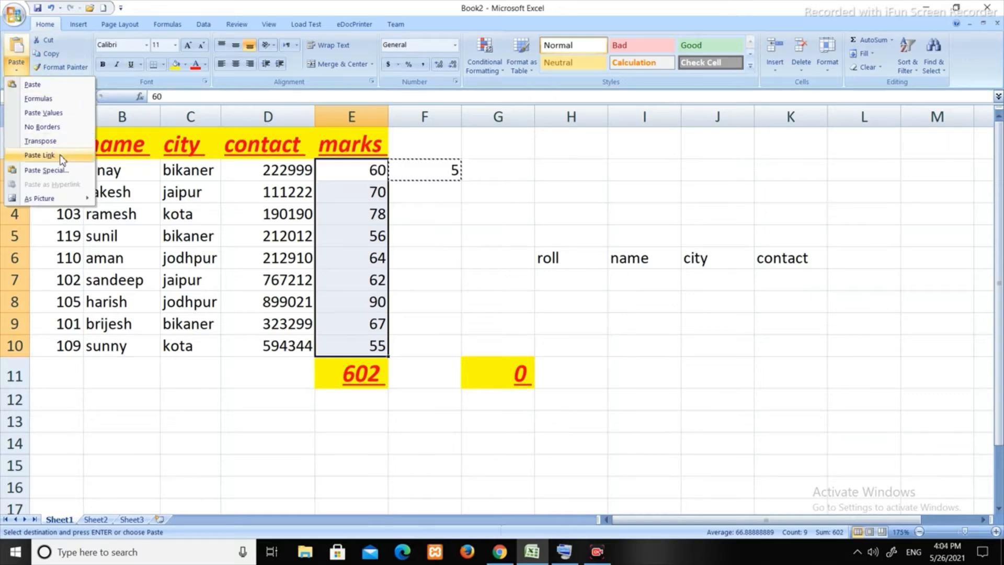
pyautogui.click(59, 171)
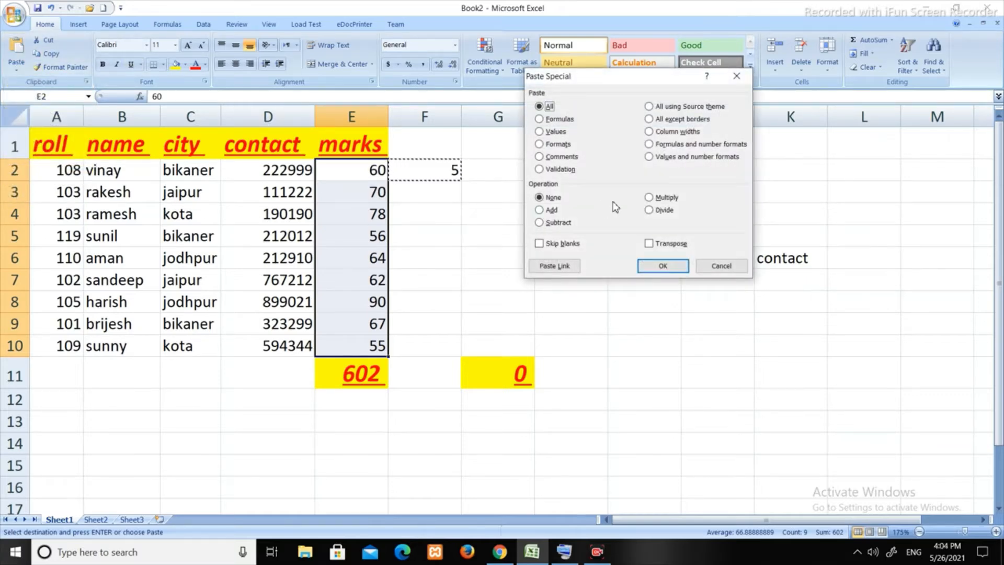
pyautogui.click(540, 210)
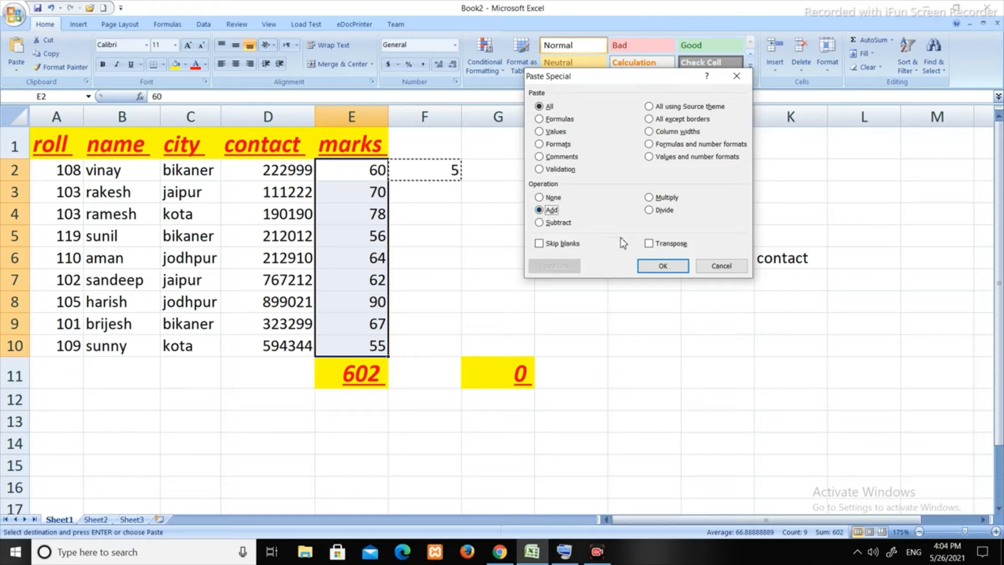
pyautogui.click(665, 267)
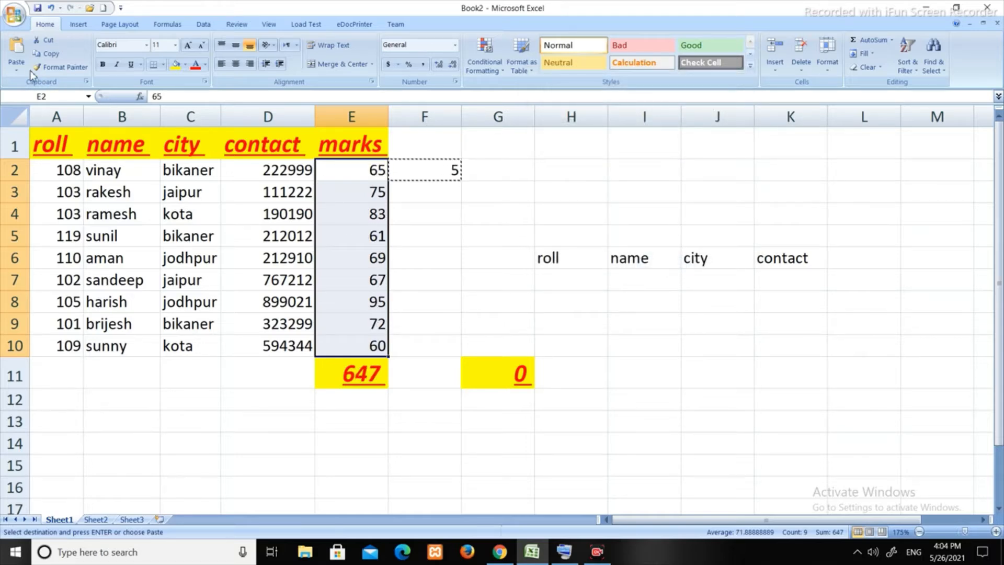
# Step: Examine the Multiply, Divide, Subtract, Add and None operations in Paste Special for E2:E10, and close the dialog without pasting
pyautogui.click(16, 65)
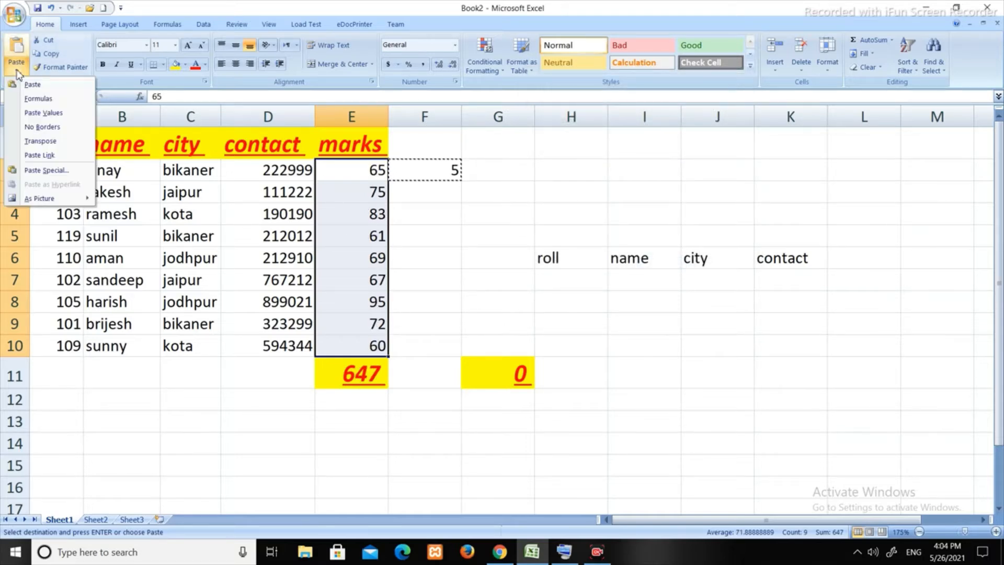
pyautogui.click(48, 170)
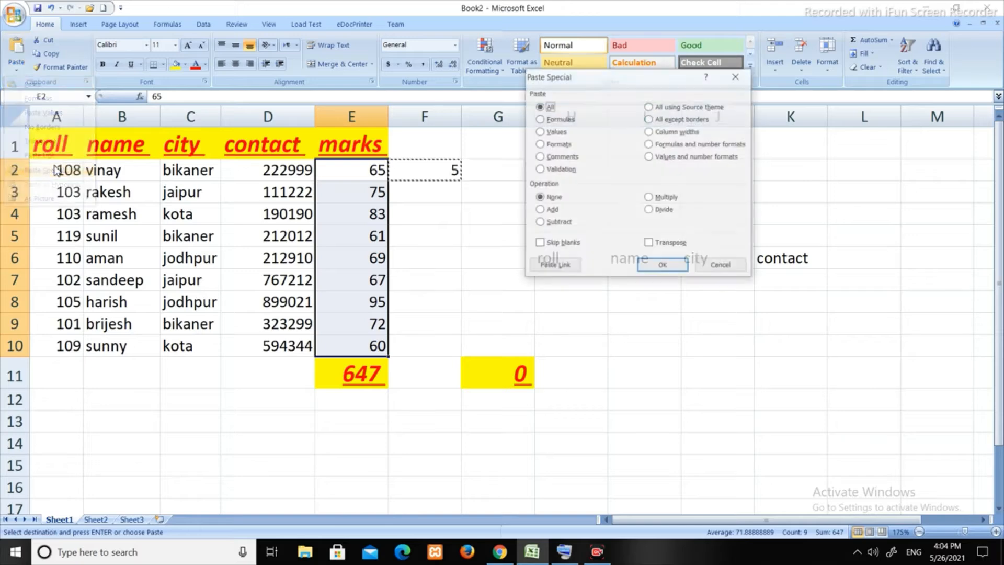
pyautogui.click(650, 198)
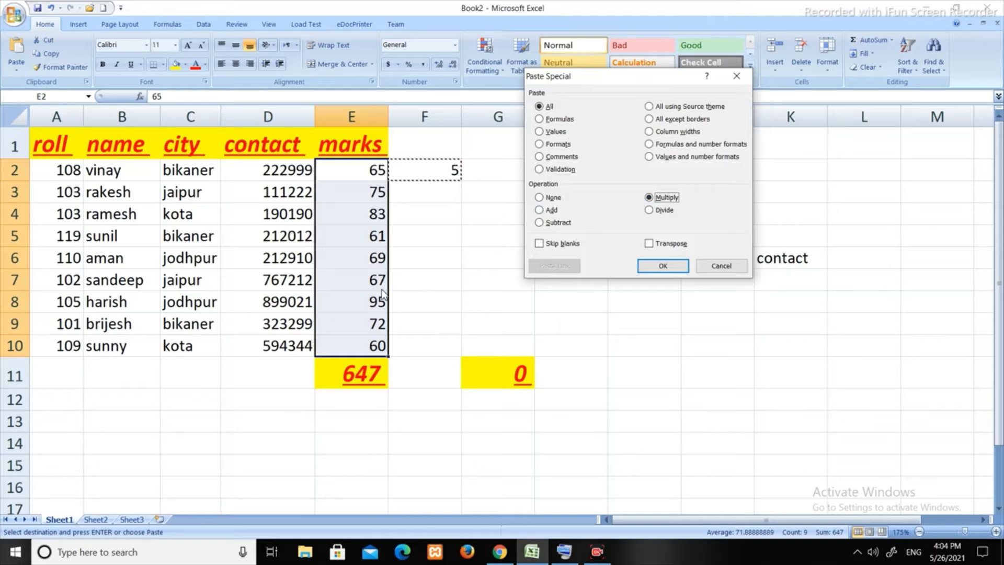
pyautogui.click(650, 210)
pyautogui.click(558, 224)
pyautogui.click(550, 198)
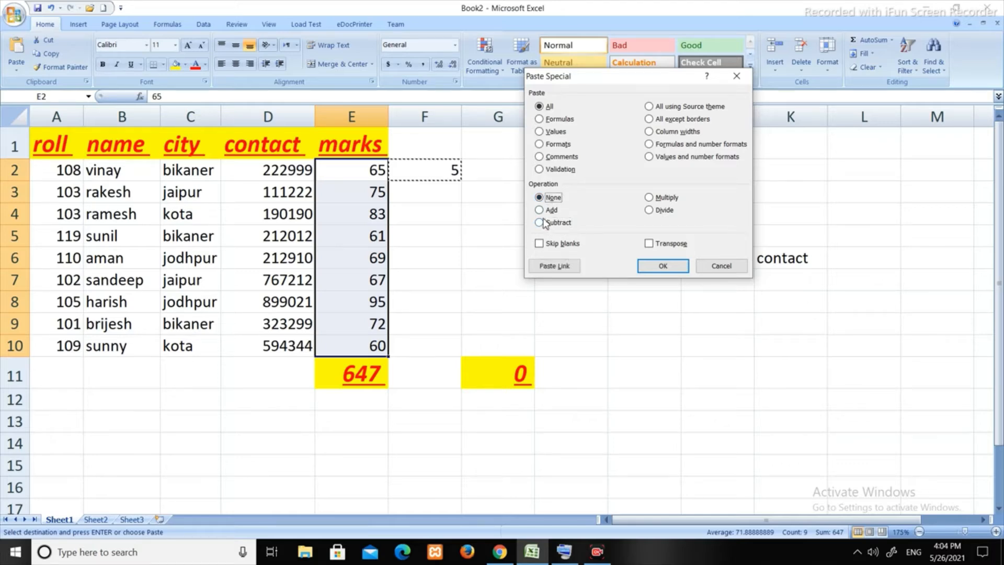
pyautogui.click(540, 224)
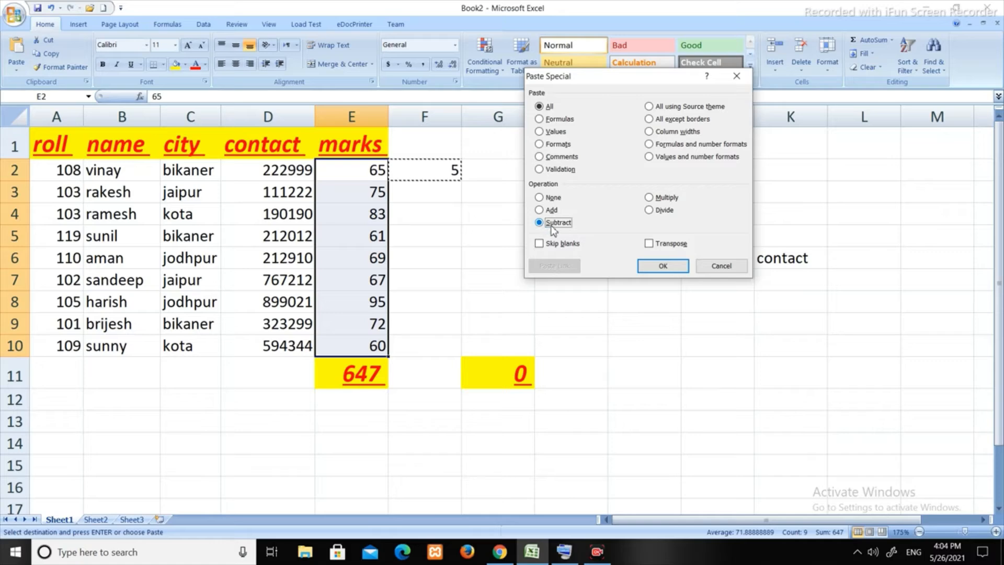
pyautogui.click(553, 211)
pyautogui.click(554, 225)
pyautogui.click(552, 211)
pyautogui.click(648, 198)
pyautogui.click(649, 211)
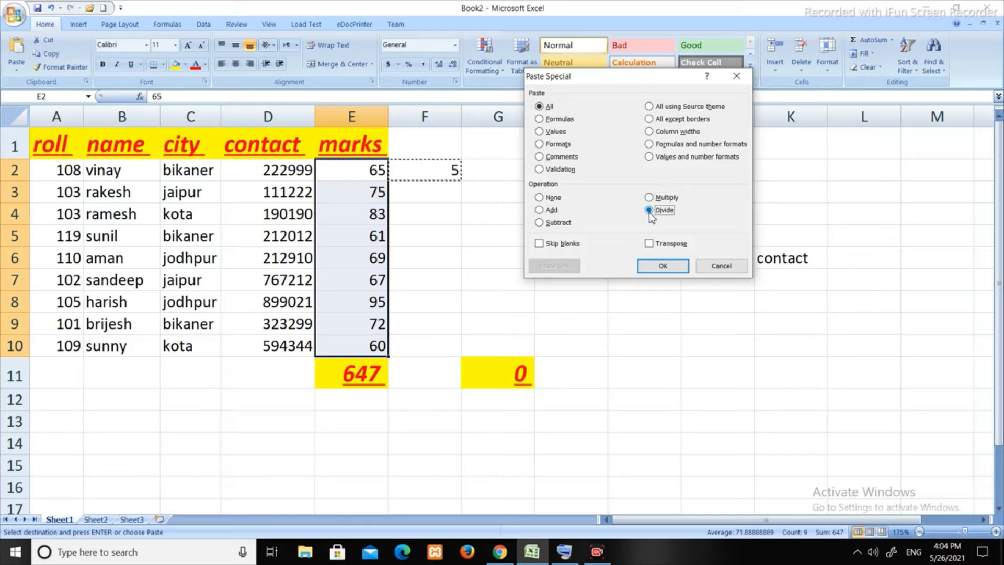
pyautogui.click(552, 199)
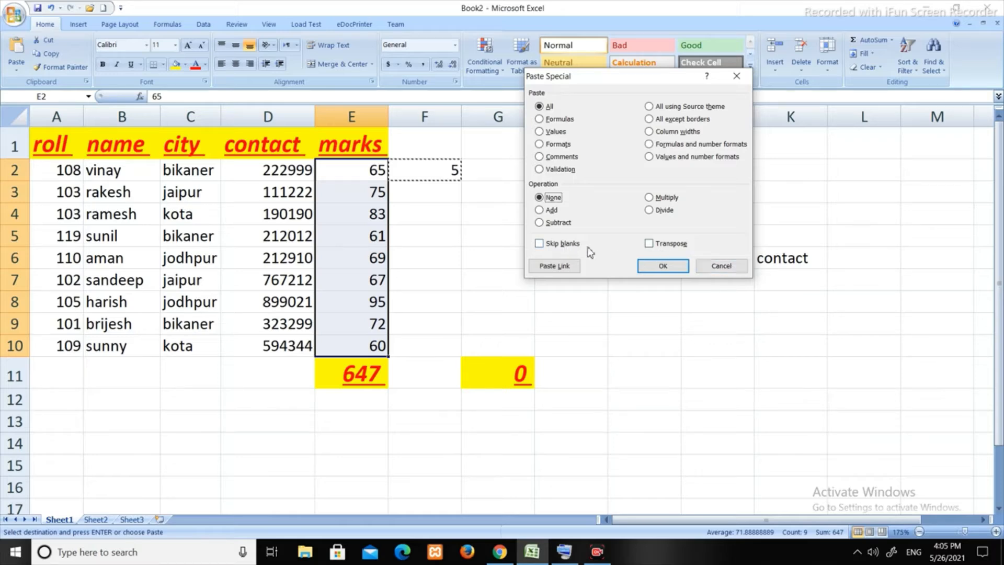
pyautogui.click(721, 265)
pyautogui.click(579, 209)
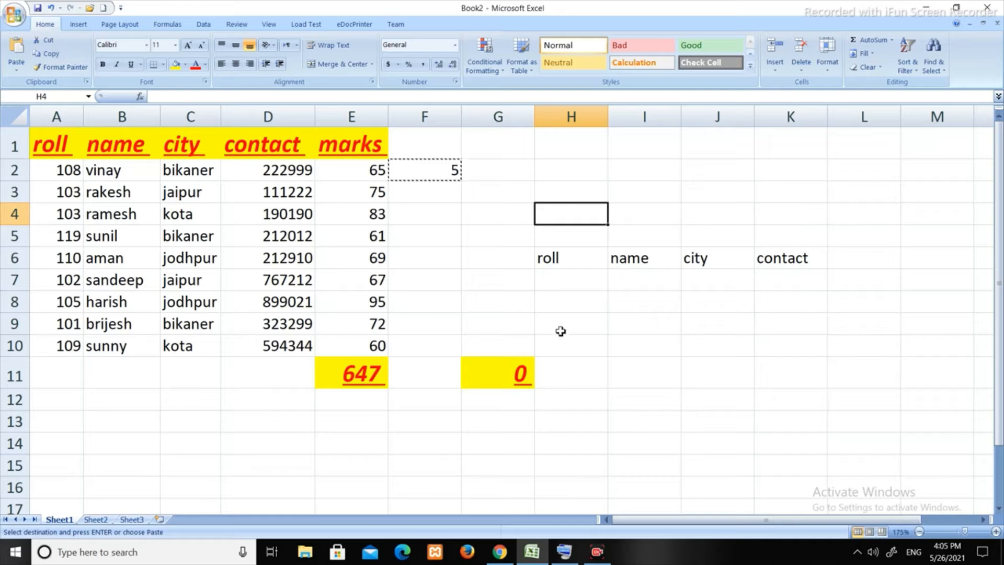
pyautogui.click(377, 215)
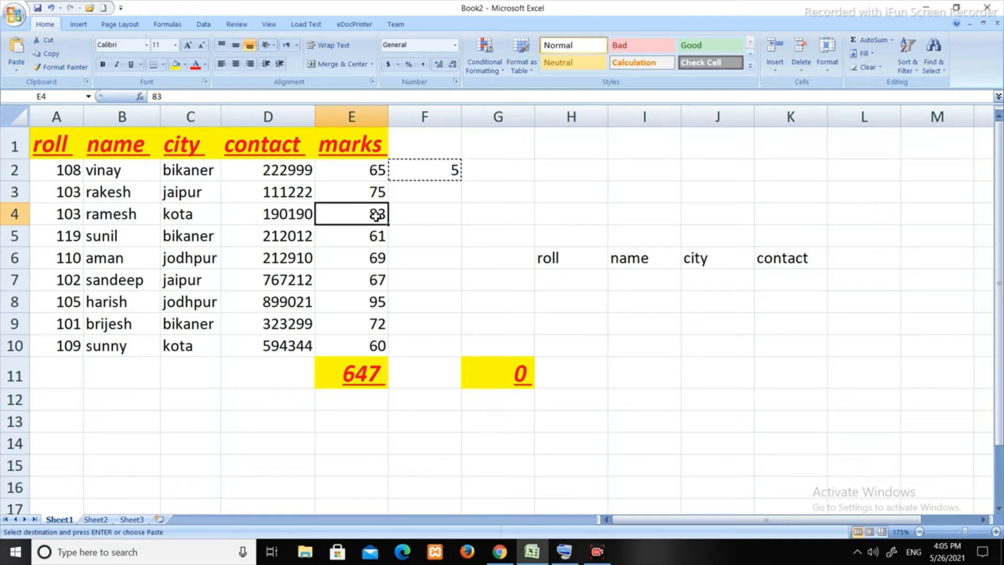
# Step: Clear the marks in cells E4, E7 and E8 to leave blanks in the marks column
pyautogui.press('Delete')
pyautogui.click(369, 272)
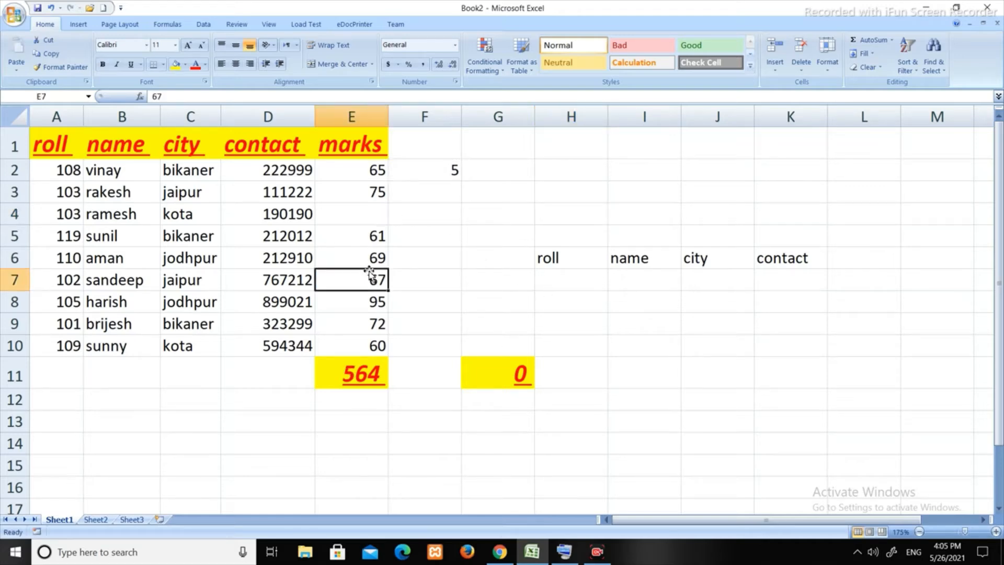
pyautogui.press('Delete')
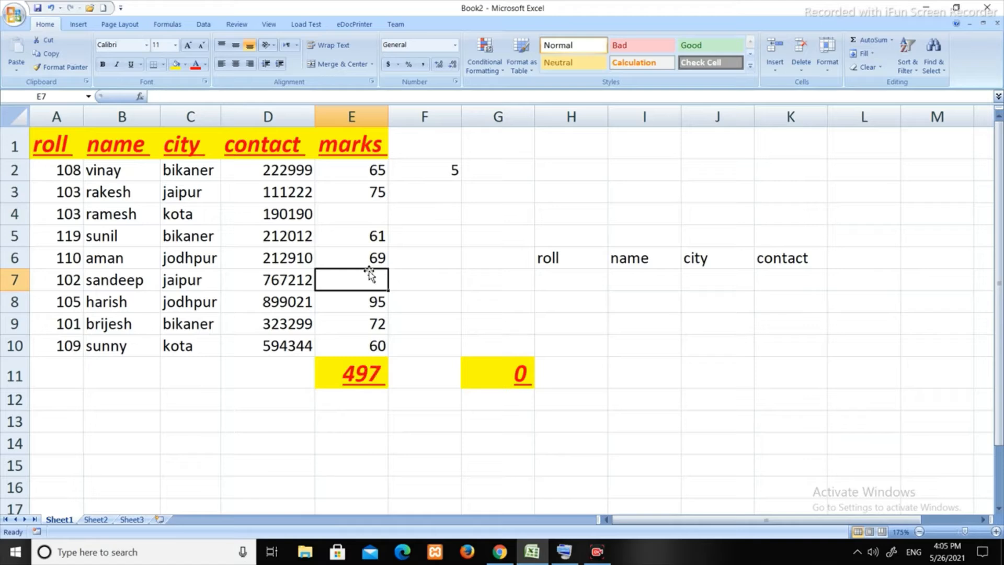
pyautogui.click(377, 308)
pyautogui.press('Delete')
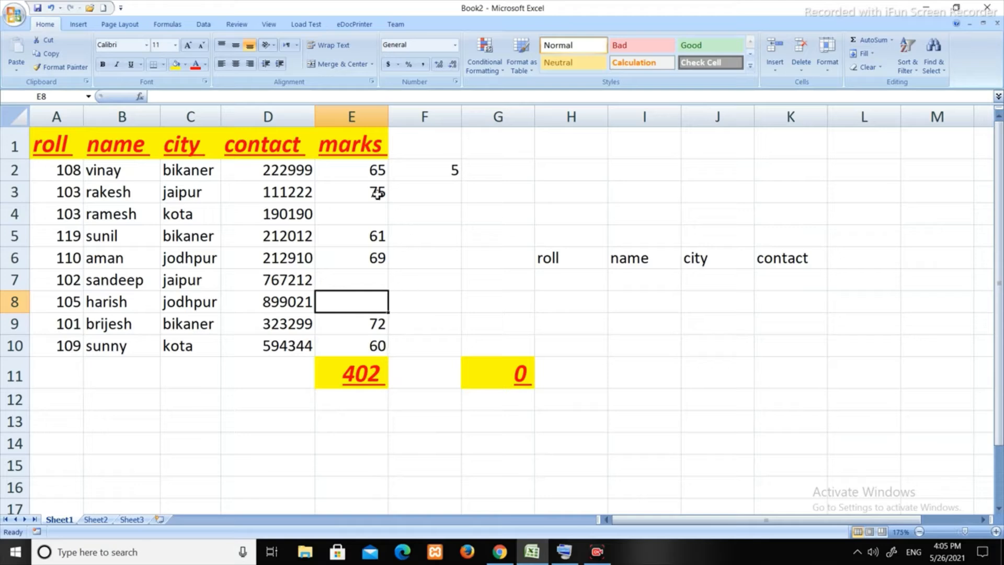
# Step: Clear the constant from cell F2 beside the marks column
pyautogui.moveTo(361, 174); pyautogui.dragTo(374, 339)
pyautogui.hotkey('ctrl', 'c')
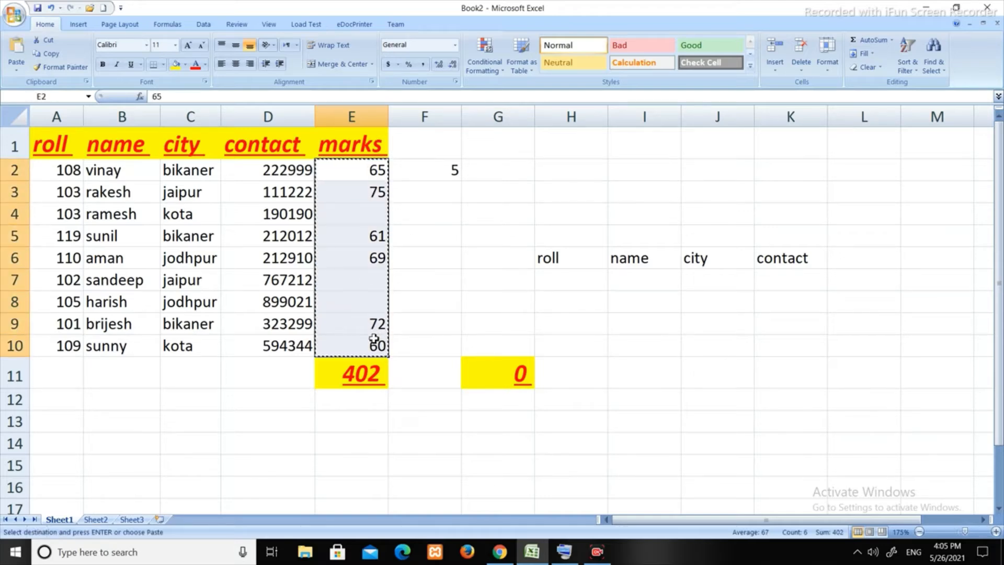
pyautogui.click(452, 170)
pyautogui.press('Delete')
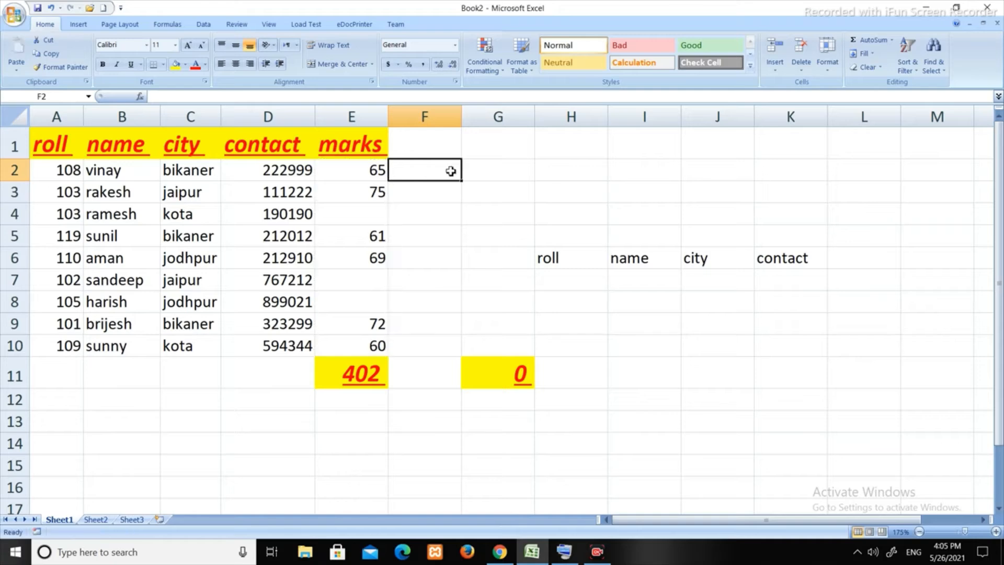
# Step: Copy the marks in E2:E10 and paste them at F2 using Paste Special with Skip blanks
pyautogui.moveTo(372, 170); pyautogui.dragTo(352, 352)
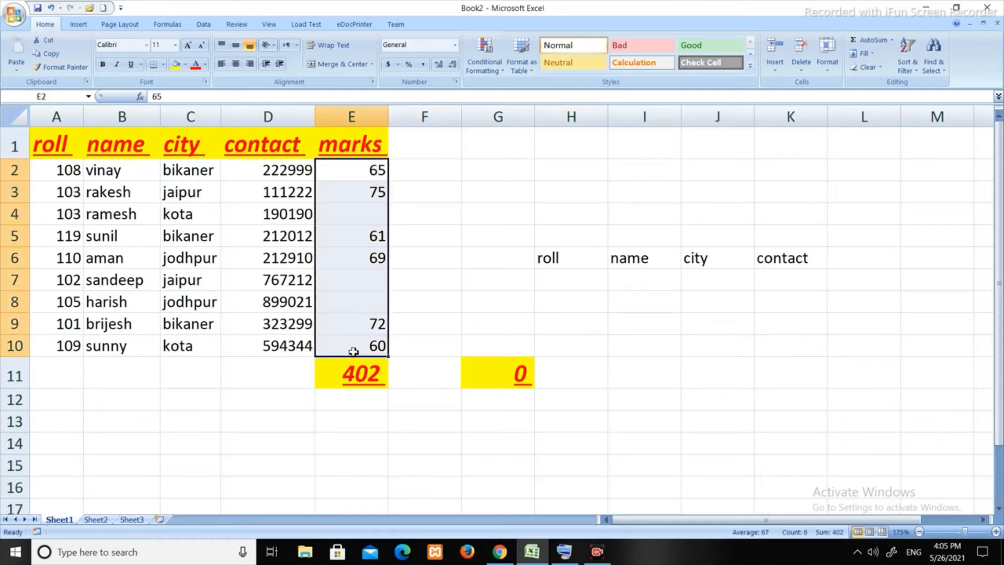
pyautogui.hotkey('ctrl', 'c')
pyautogui.click(452, 168)
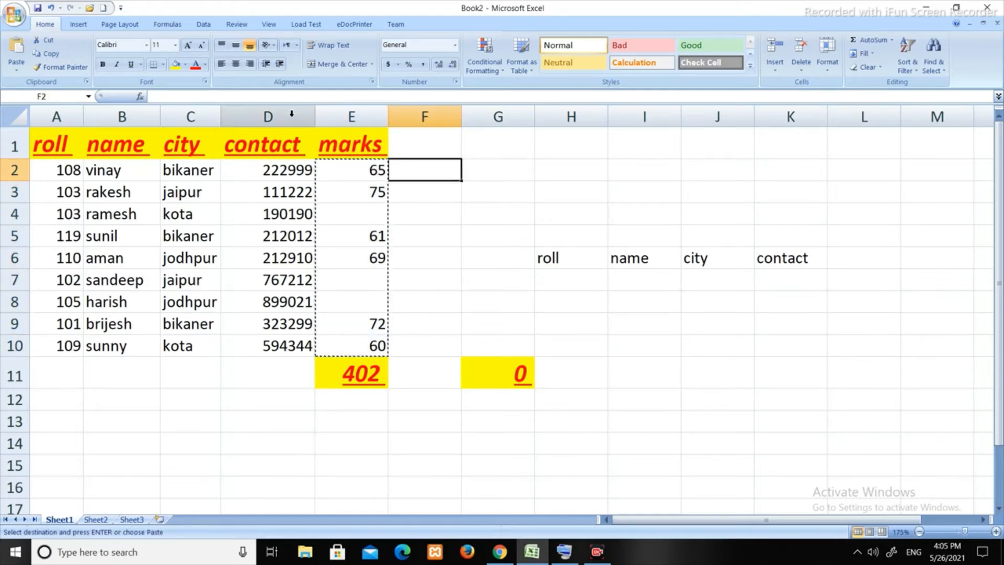
pyautogui.click(22, 70)
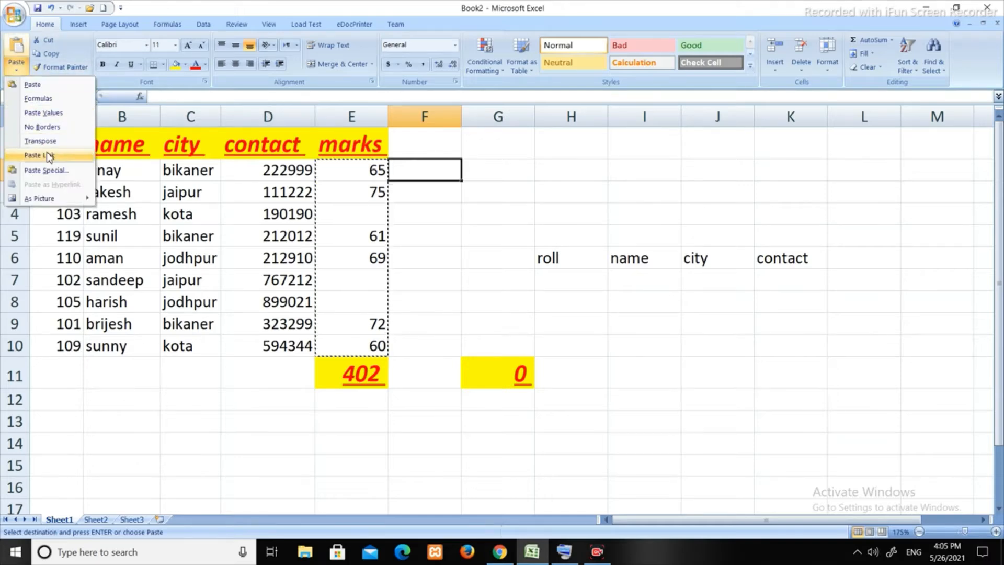
pyautogui.click(48, 169)
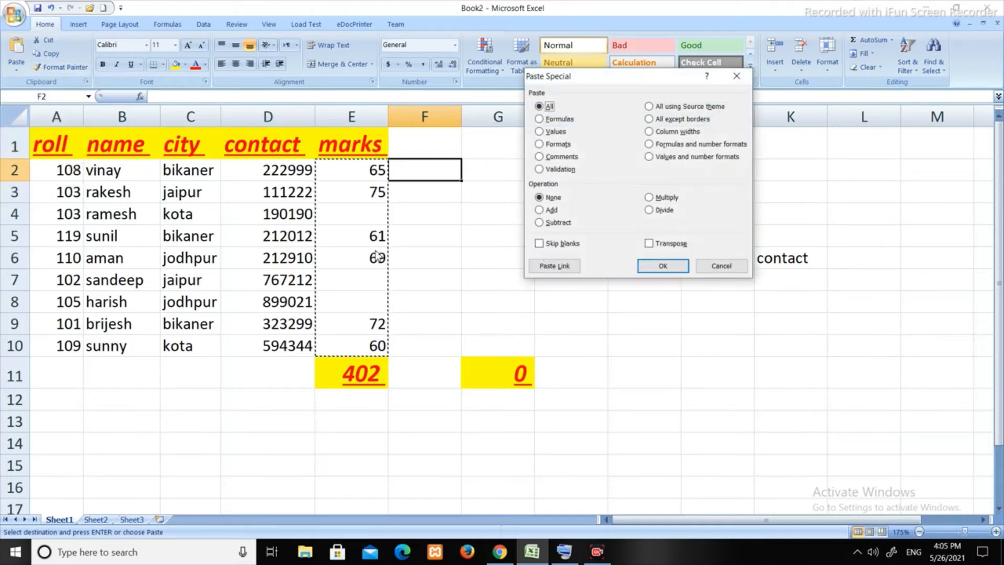
pyautogui.click(549, 250)
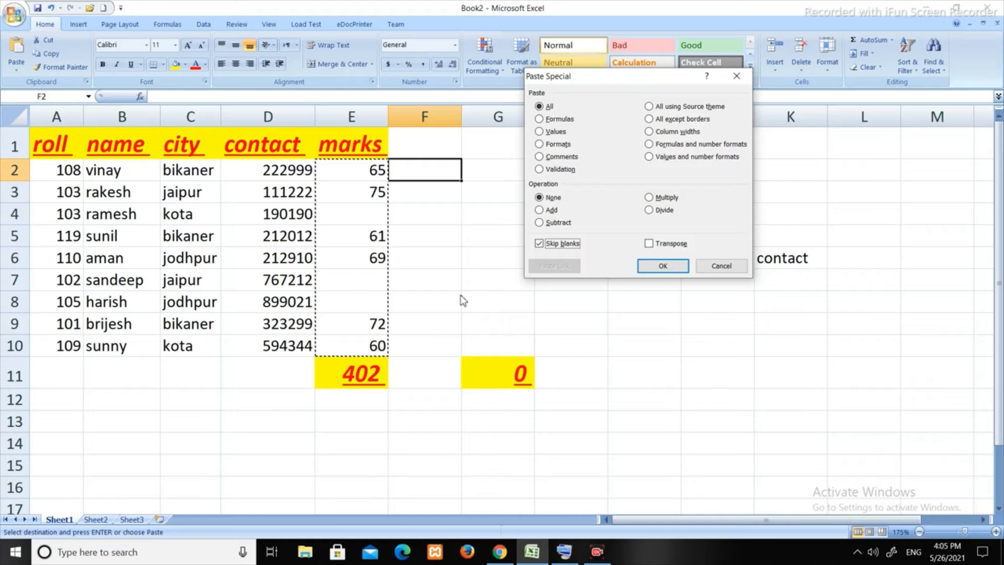
pyautogui.click(655, 268)
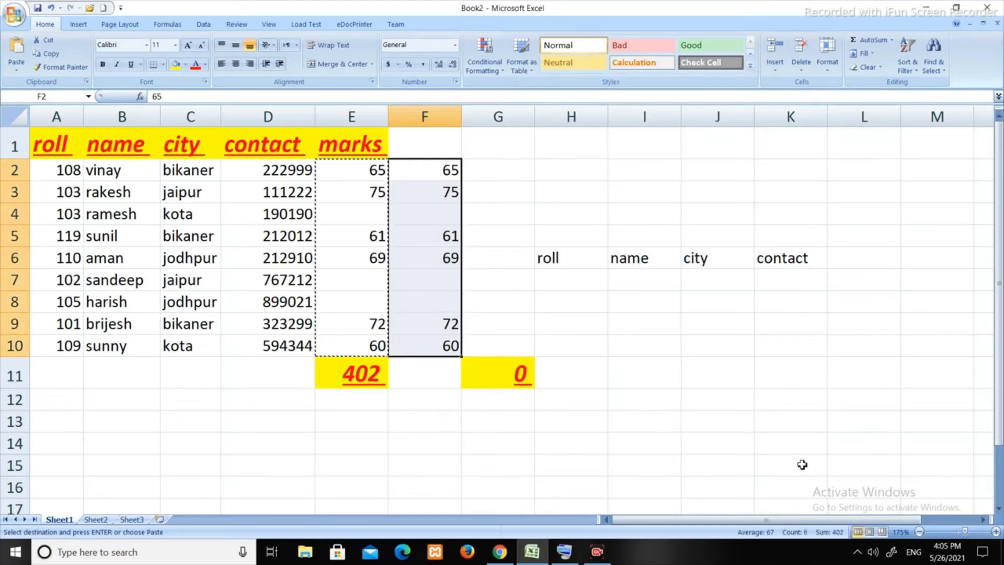
# Step: Fill the marks cells E2:E10 with yellow
pyautogui.hotkey('ctrl', 'z')
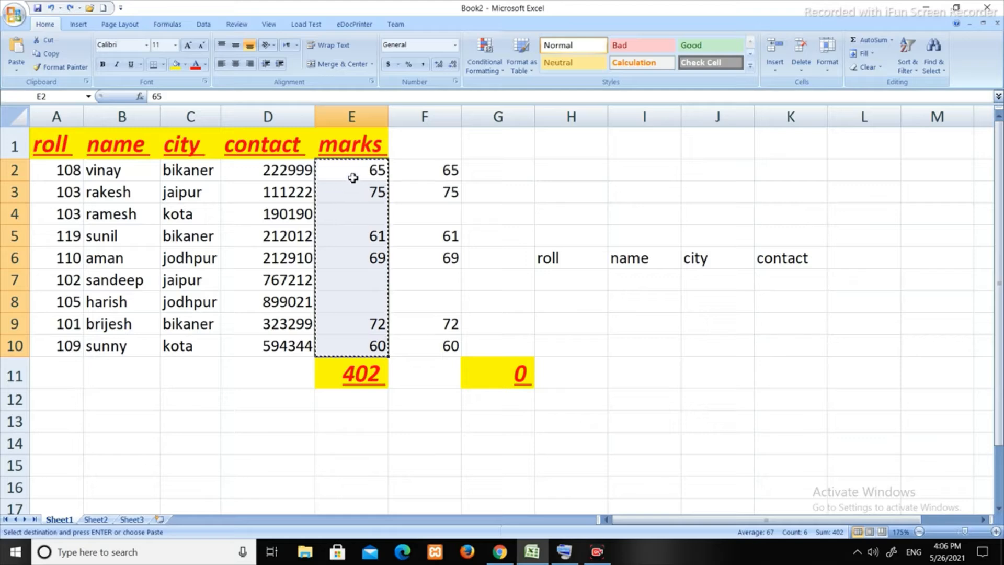
pyautogui.click(437, 217)
pyautogui.moveTo(359, 163); pyautogui.dragTo(379, 340)
pyautogui.click(176, 65)
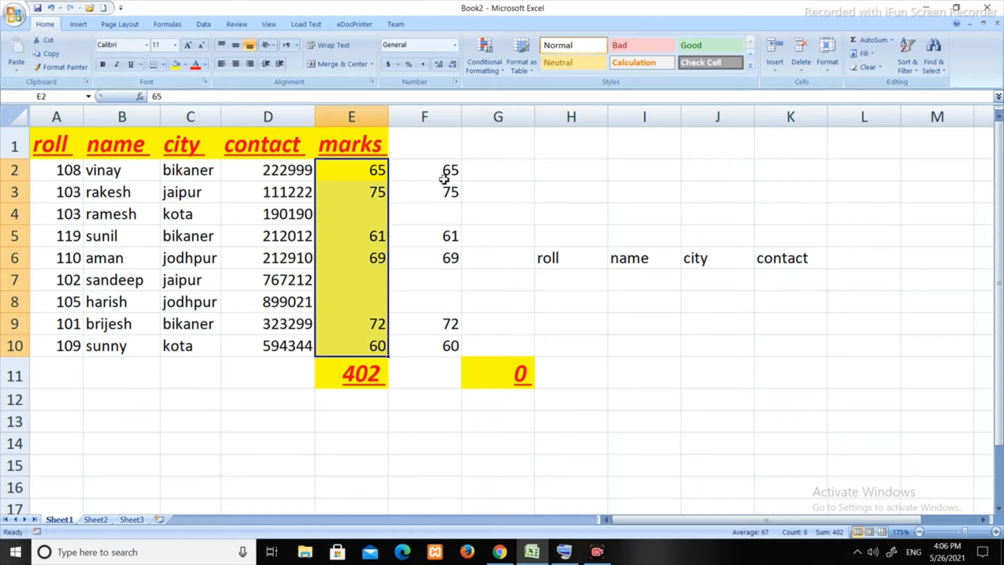
# Step: Clear the pasted marks from F2:F10
pyautogui.moveTo(450, 171); pyautogui.dragTo(445, 346)
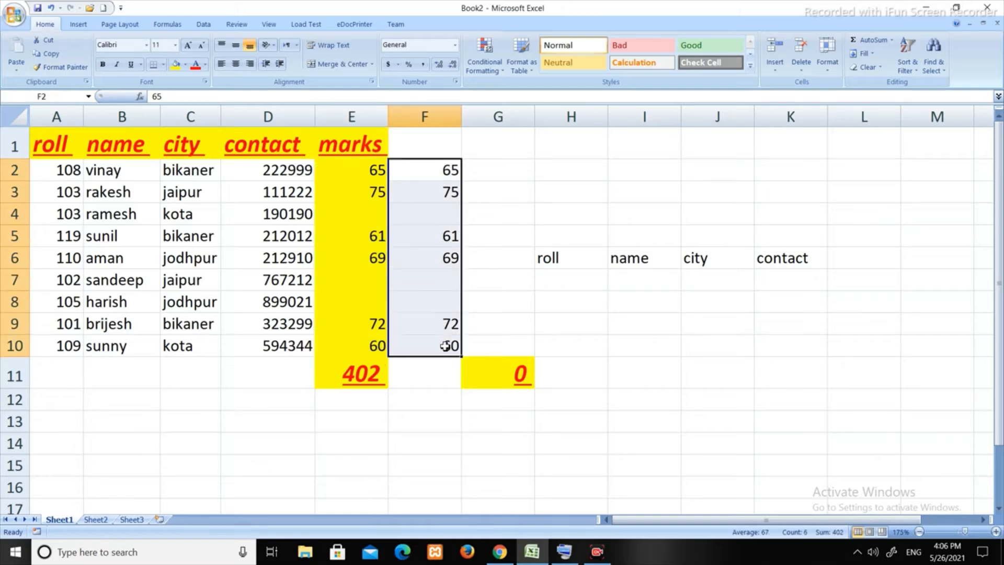
pyautogui.press('Delete')
pyautogui.click(444, 215)
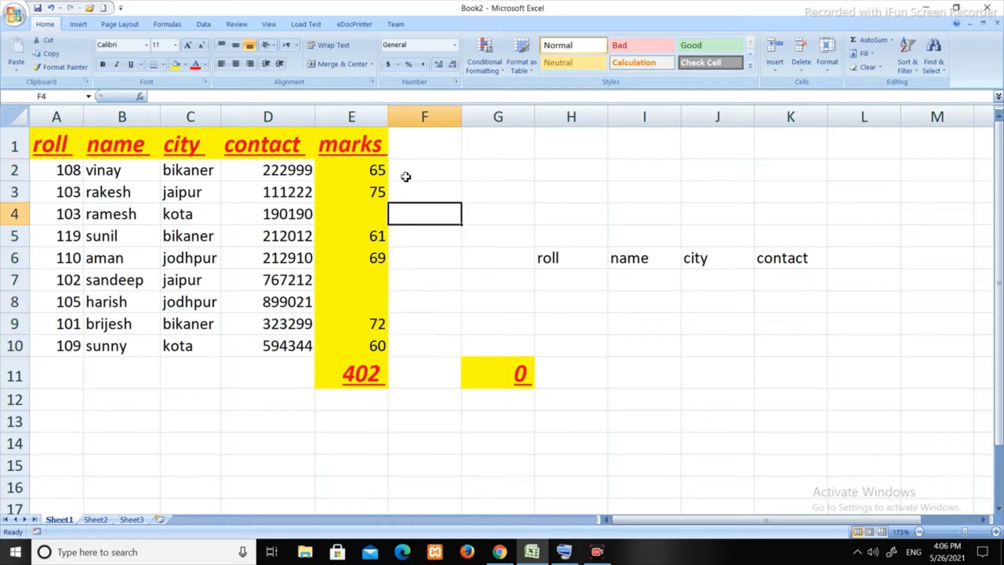
# Step: Copy the yellow marks range E2:E10, paste it normally at F2, and undo the paste
pyautogui.click(384, 169)
pyautogui.moveTo(385, 170); pyautogui.dragTo(378, 350)
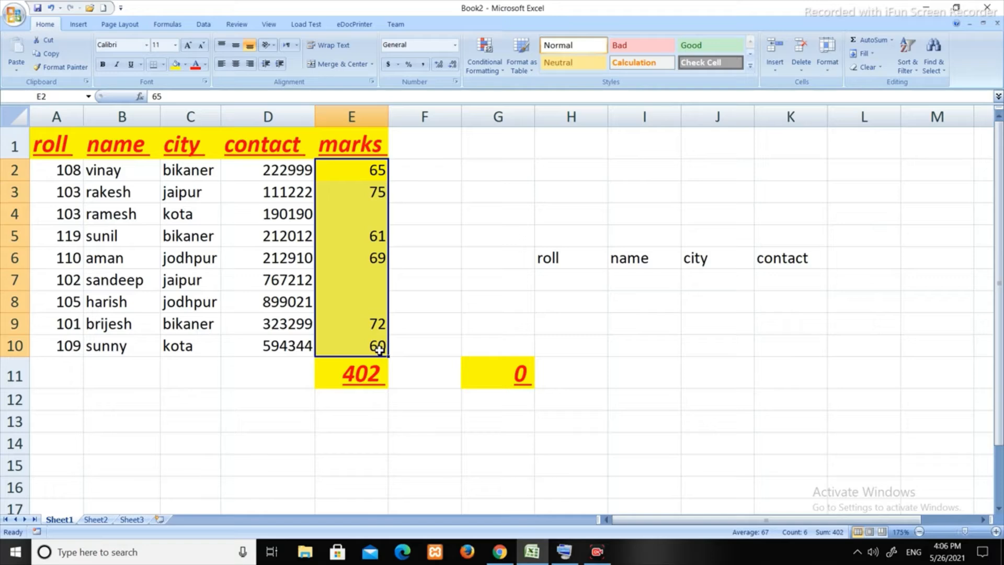
pyautogui.hotkey('ctrl', 'c')
pyautogui.click(435, 174)
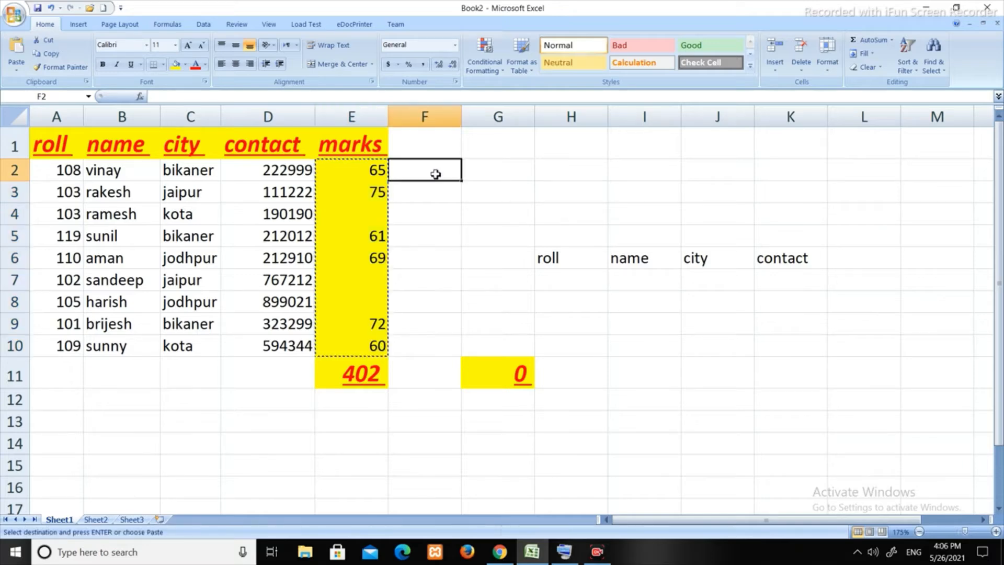
pyautogui.hotkey('ctrl', 'v')
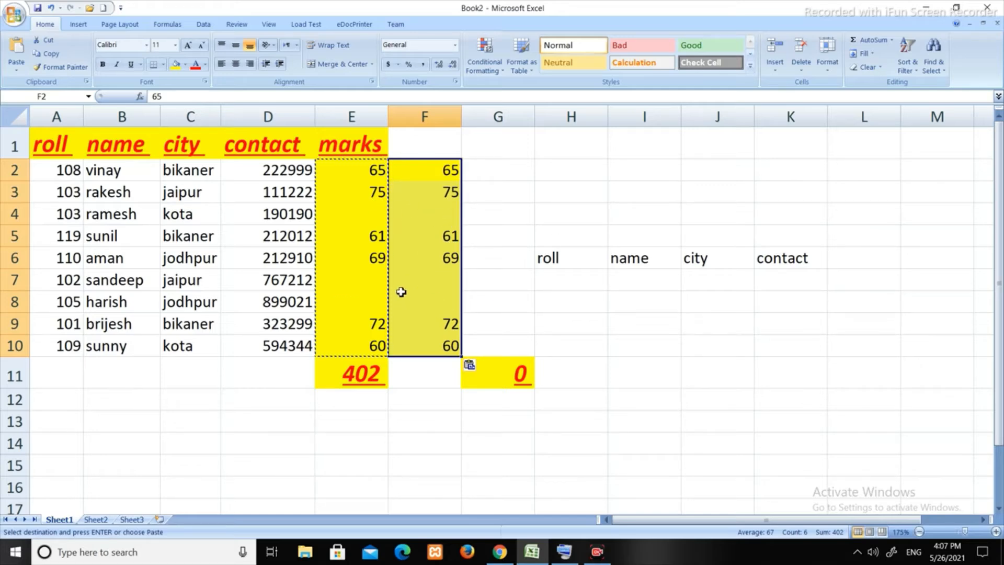
pyautogui.hotkey('ctrl', 'z')
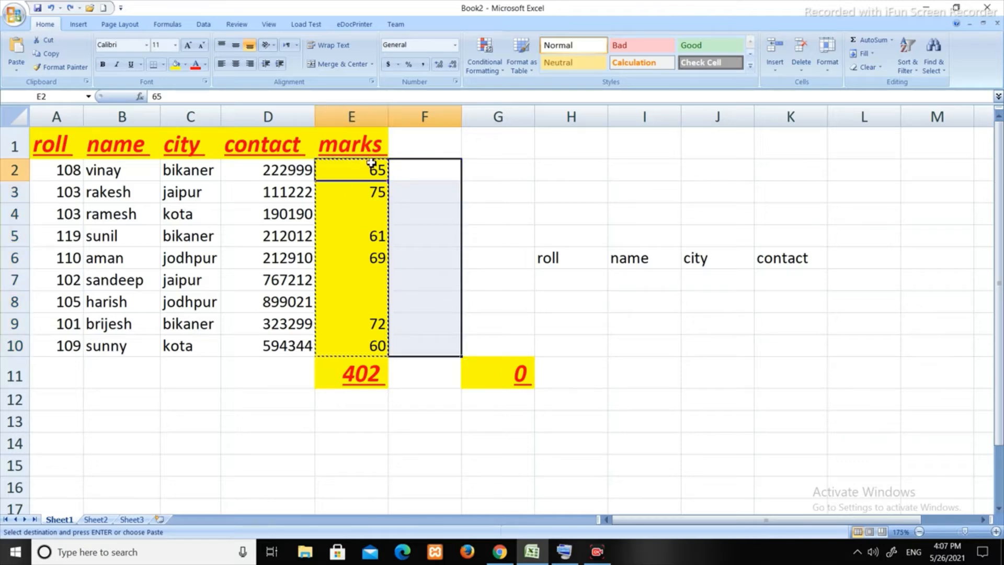
# Step: Paste the copied yellow marks range E2:E10 at F2 using Paste Special with Skip blanks
pyautogui.moveTo(369, 170); pyautogui.dragTo(373, 345)
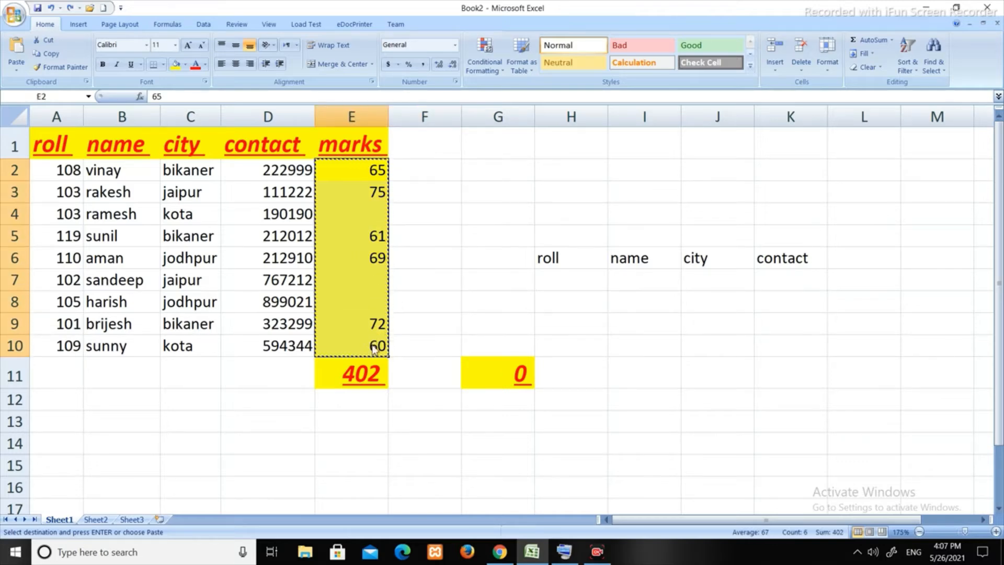
pyautogui.click(451, 175)
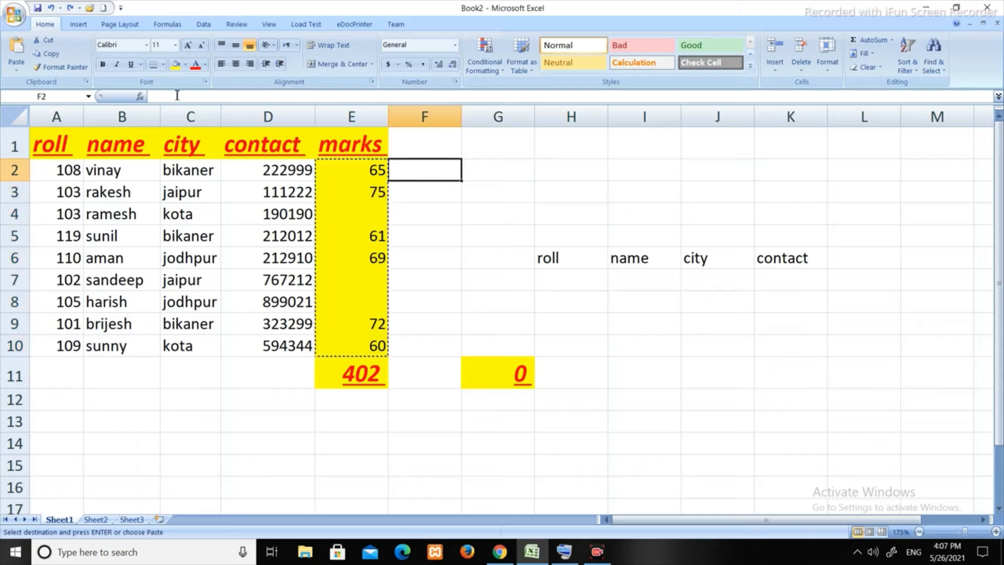
pyautogui.click(17, 69)
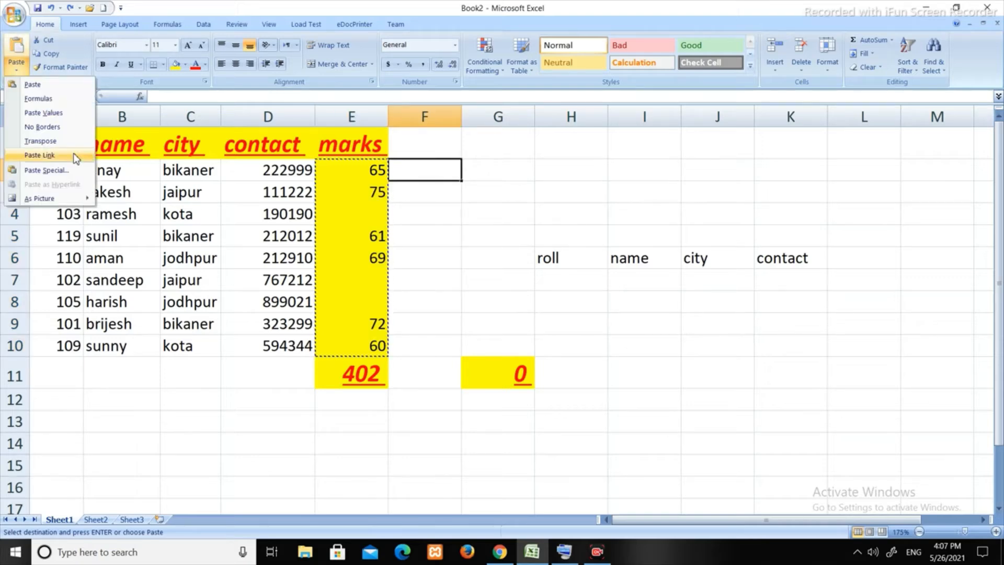
pyautogui.click(52, 170)
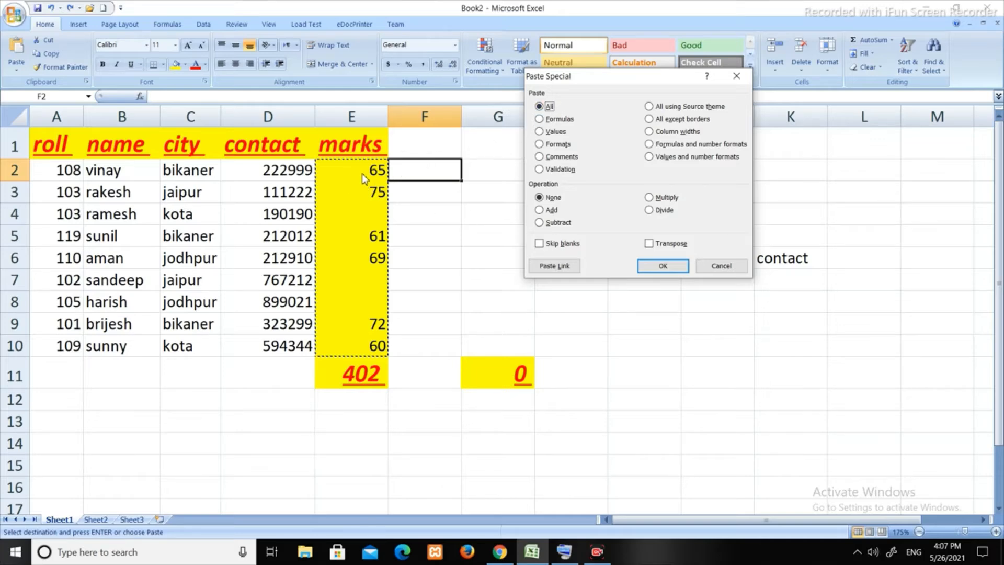
pyautogui.click(544, 244)
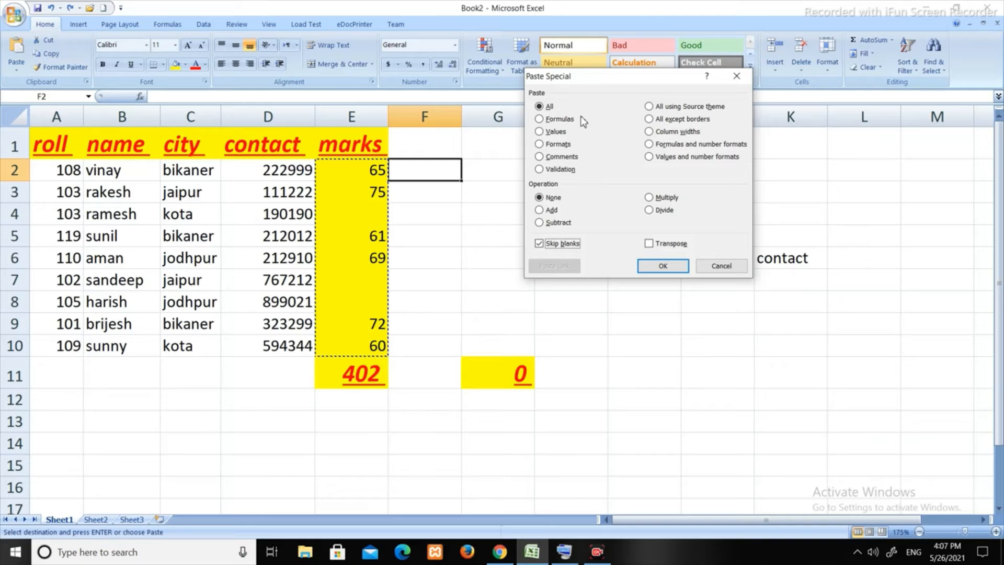
pyautogui.click(662, 265)
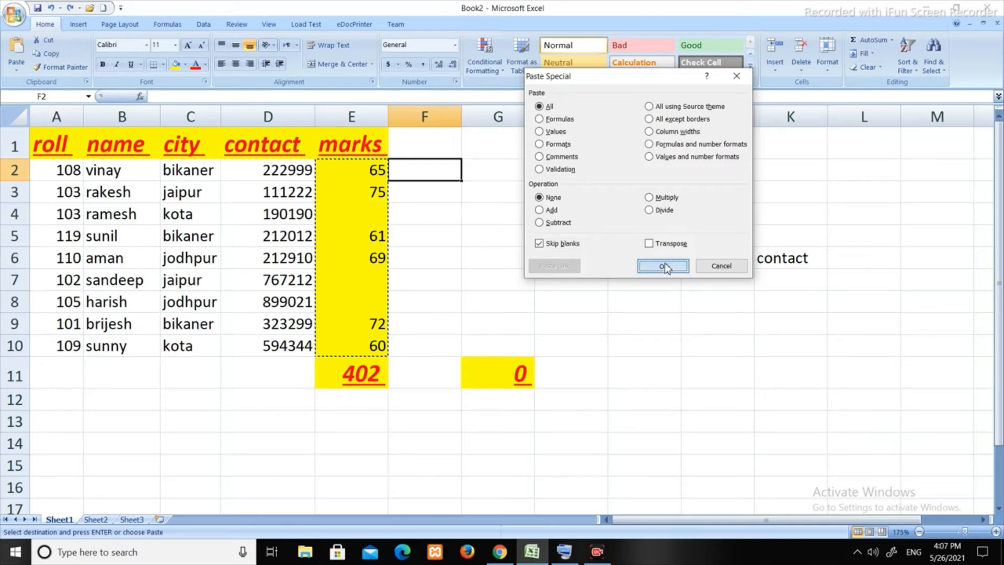
# Step: Compare the blank cells in rows 4, 7 and 8 of the marks column with their pasted counterparts in column F
pyautogui.click(452, 176)
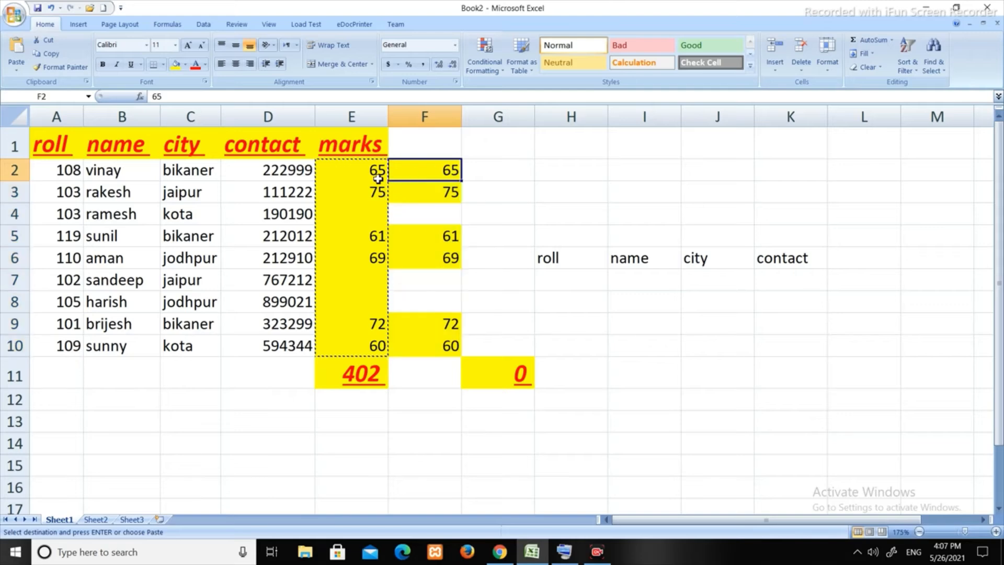
pyautogui.click(354, 215)
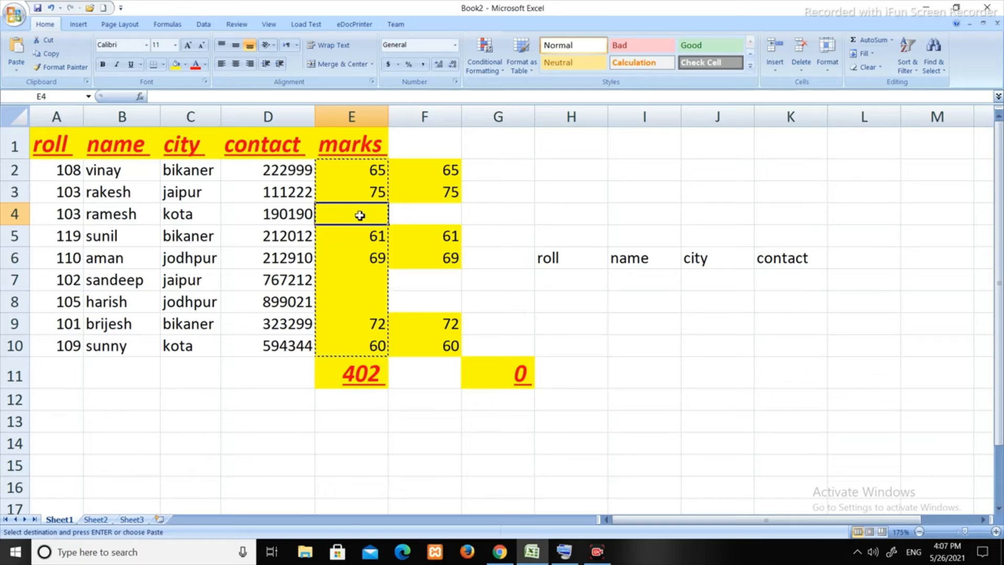
pyautogui.click(410, 217)
pyautogui.click(400, 280)
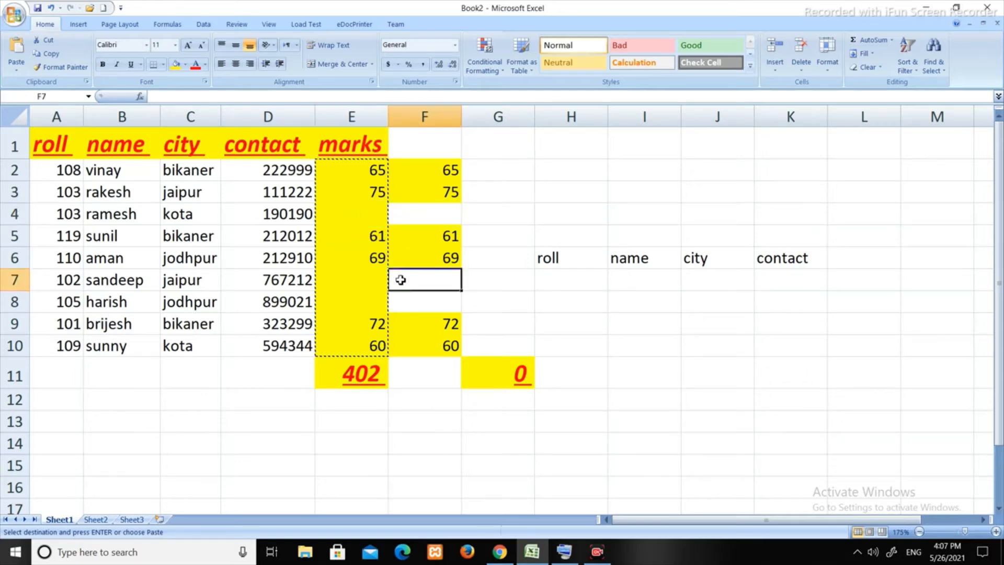
pyautogui.click(366, 281)
pyautogui.click(369, 296)
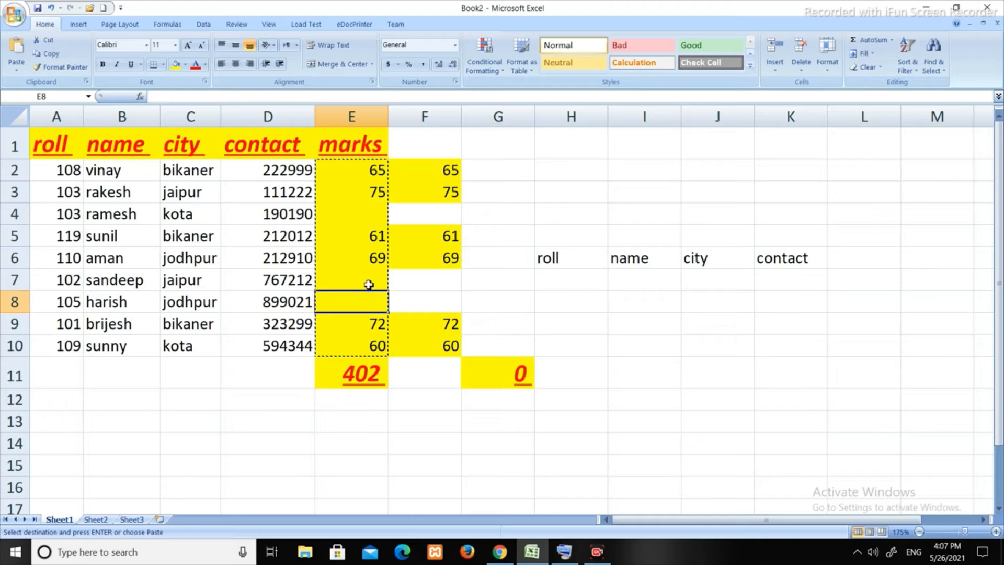
pyautogui.click(369, 284)
pyautogui.click(371, 294)
pyautogui.click(397, 287)
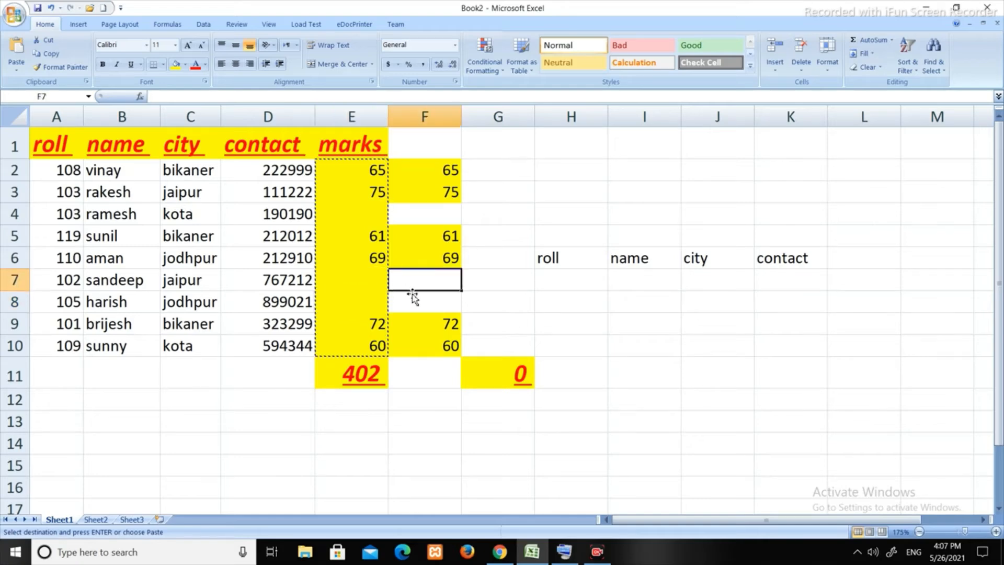
pyautogui.click(413, 297)
pyautogui.click(417, 288)
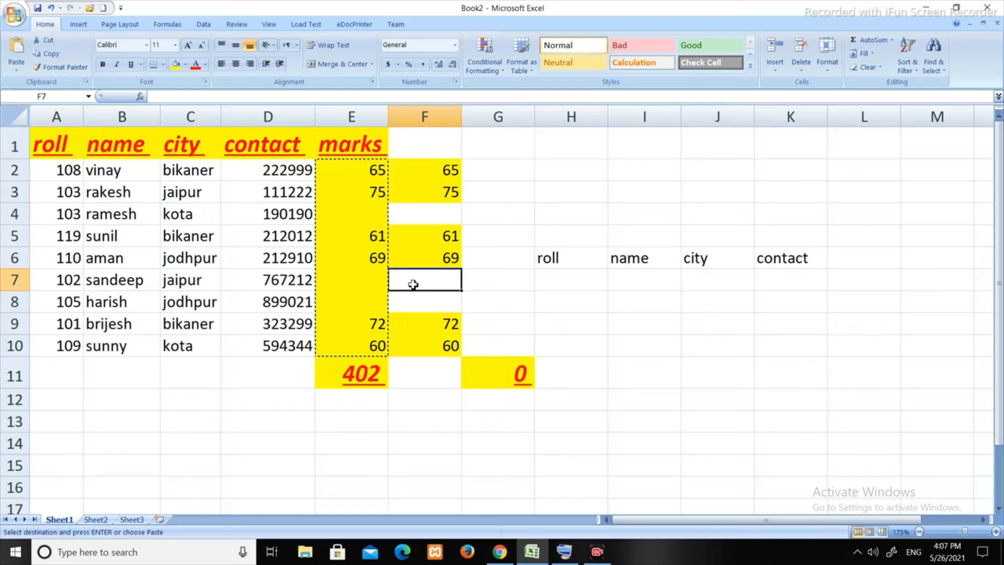
pyautogui.moveTo(364, 272); pyautogui.dragTo(404, 296)
pyautogui.moveTo(359, 209); pyautogui.dragTo(401, 211)
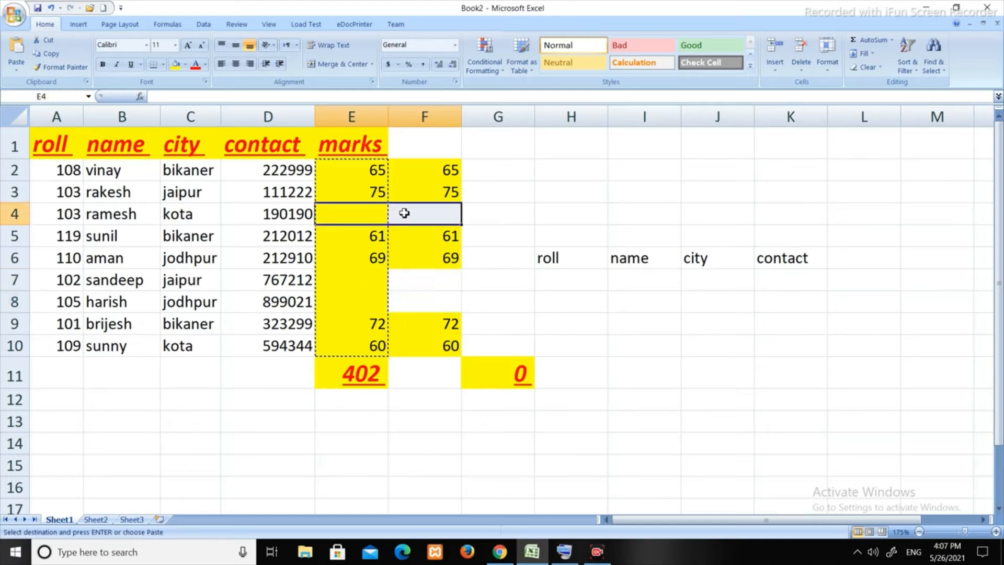
# Step: Delete the entire column F containing the pasted marks
pyautogui.click(567, 318)
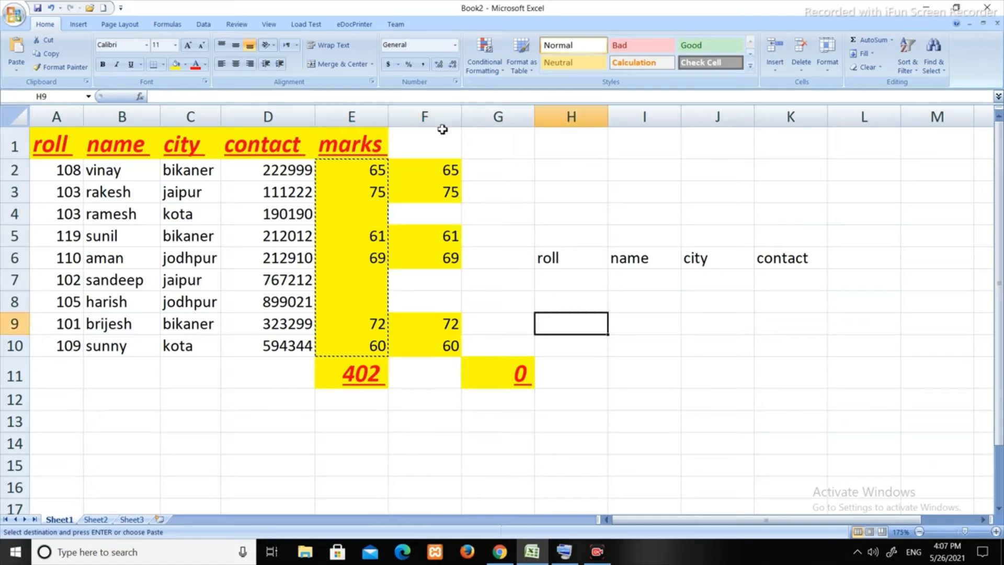
pyautogui.click(441, 111)
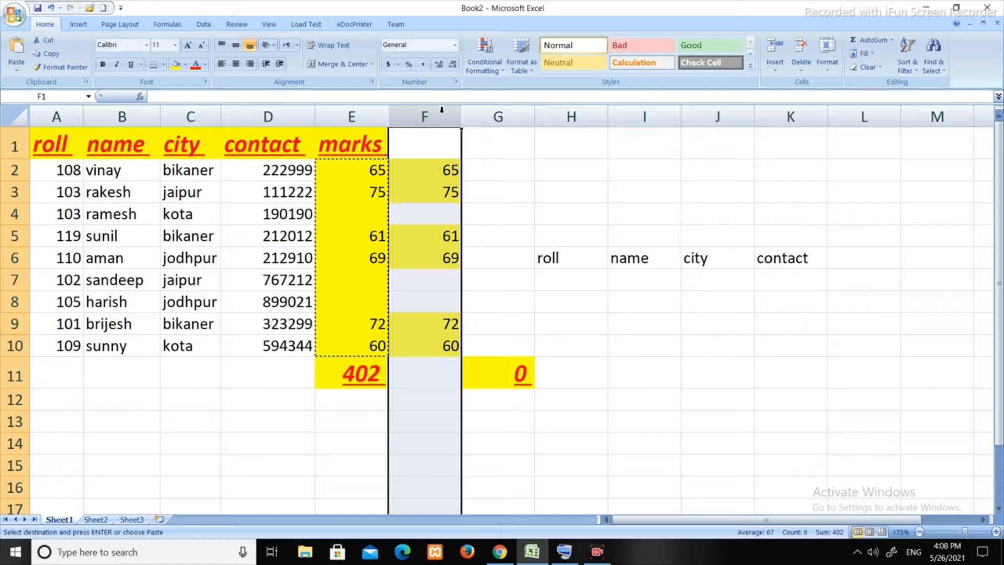
pyautogui.hotkey('ctrl', '-')
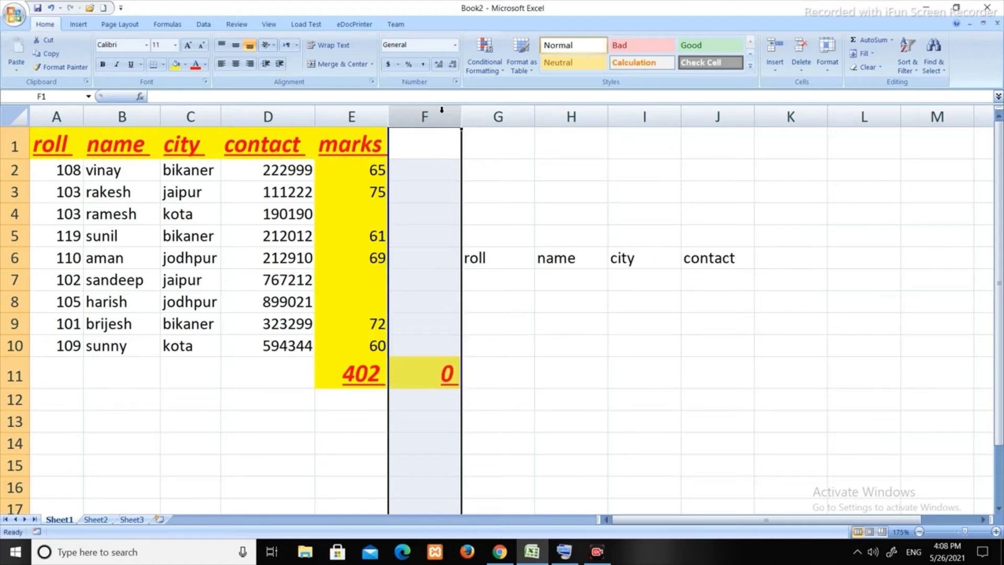
# Step: Delete column F with its leftover total, and delete columns F:J holding the stray roll, name, city and contact headings
pyautogui.hotkey('ctrl', '-')
pyautogui.hotkey('shift', 'Right')
pyautogui.hotkey('shift', 'Right')
pyautogui.hotkey('shift', 'Right')
pyautogui.hotkey('shift', 'Right')
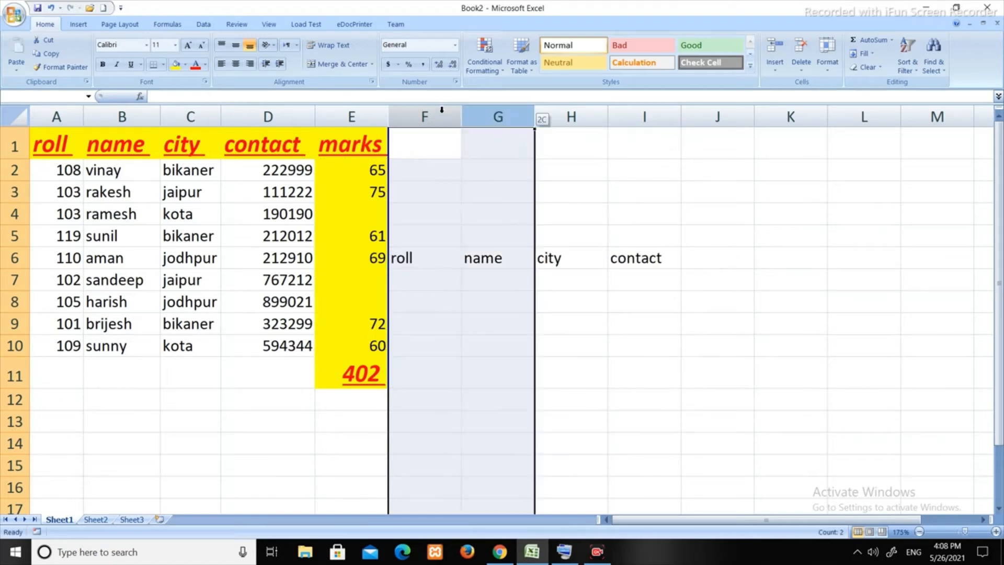
pyautogui.hotkey('ctrl', '-')
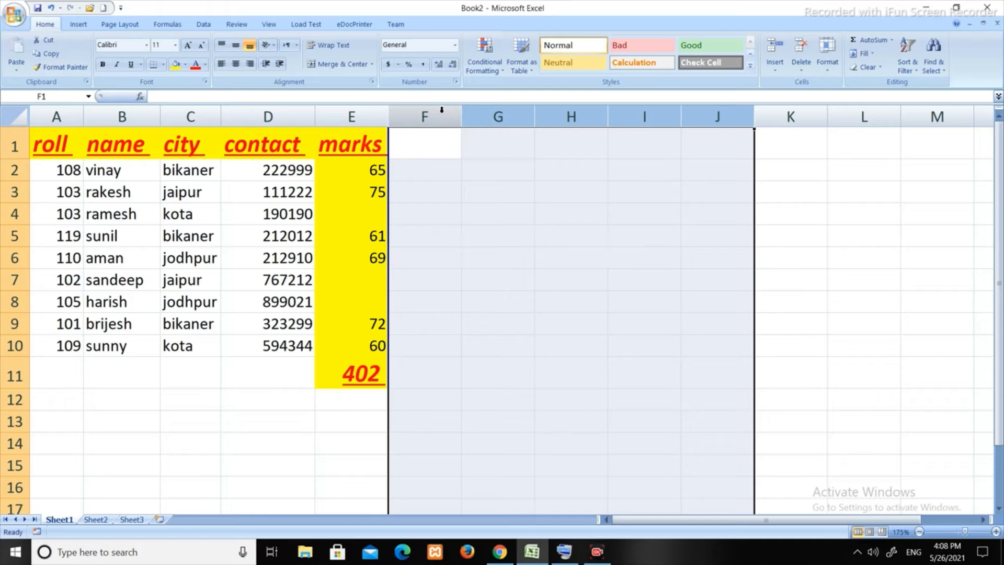
pyautogui.click(488, 215)
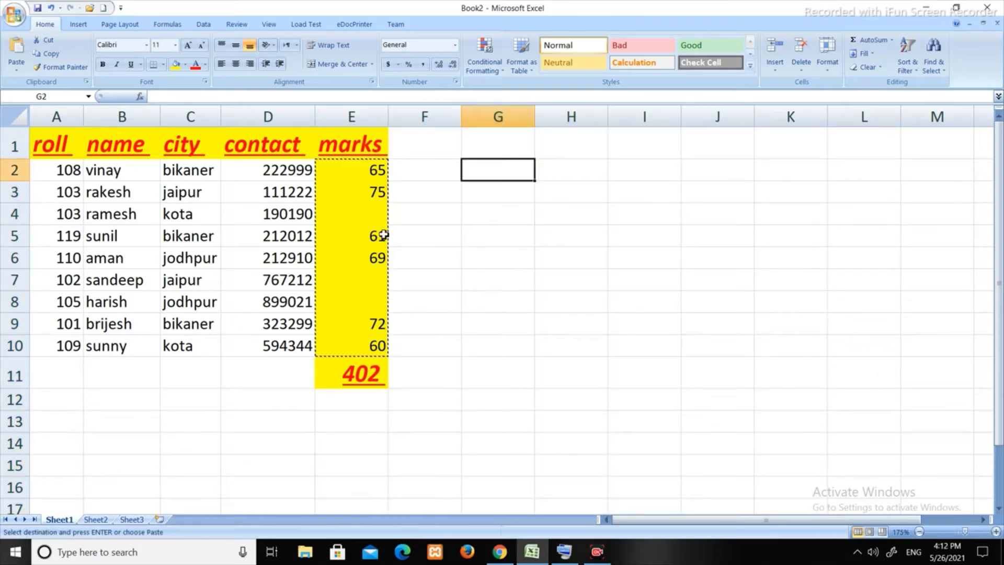
# Step: Copy the city entries C2:C10 and paste them as links at H2 using Paste Special
pyautogui.moveTo(199, 171); pyautogui.dragTo(208, 321)
pyautogui.hotkey('shift', 'Down')
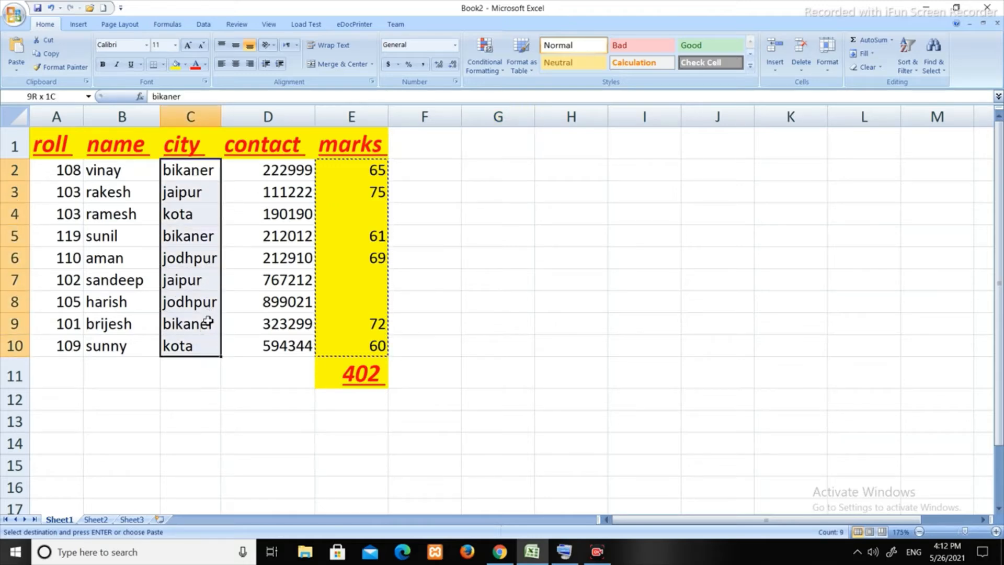
pyautogui.hotkey('ctrl', 'c')
pyautogui.hotkey('ctrl', 'v')
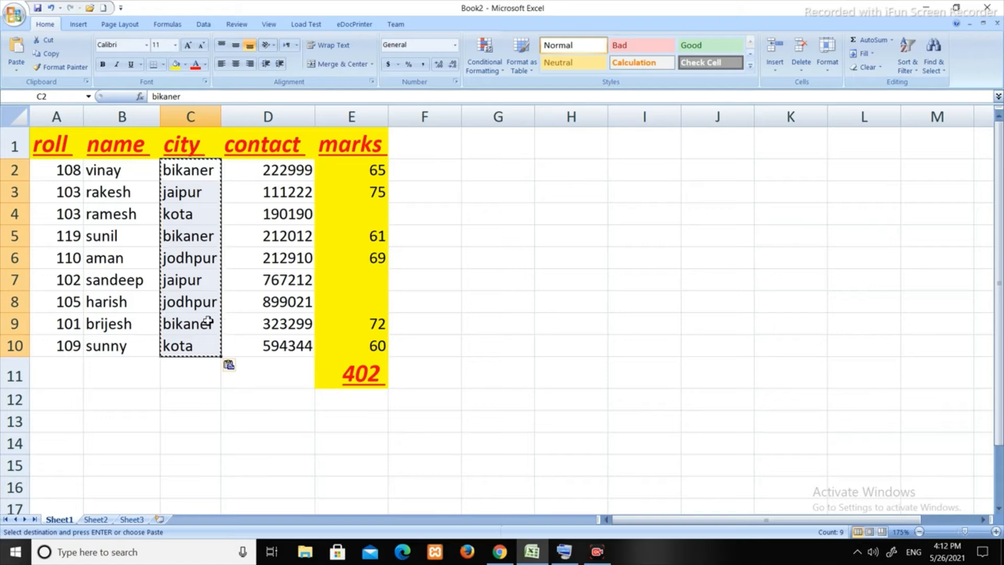
pyautogui.click(581, 167)
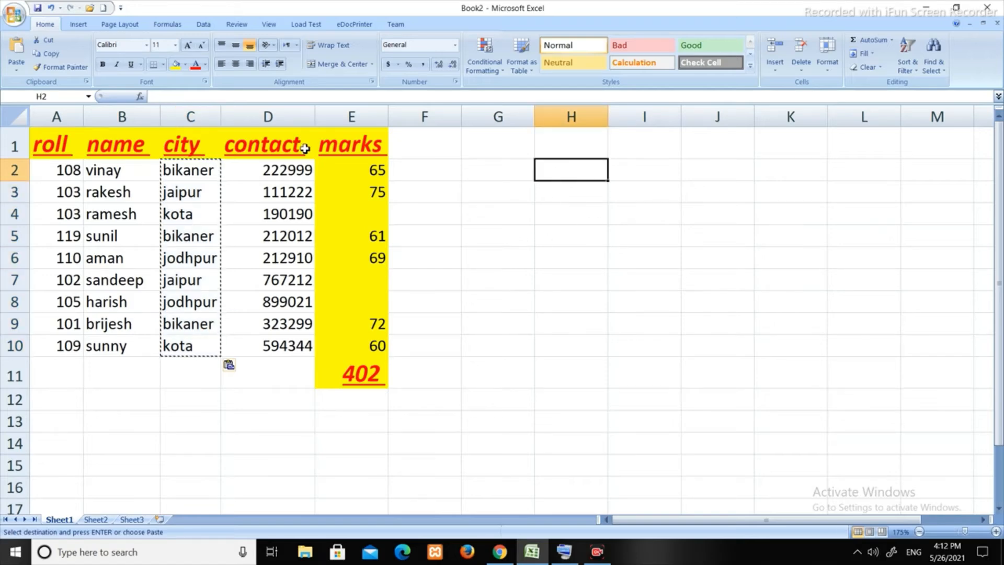
pyautogui.click(16, 66)
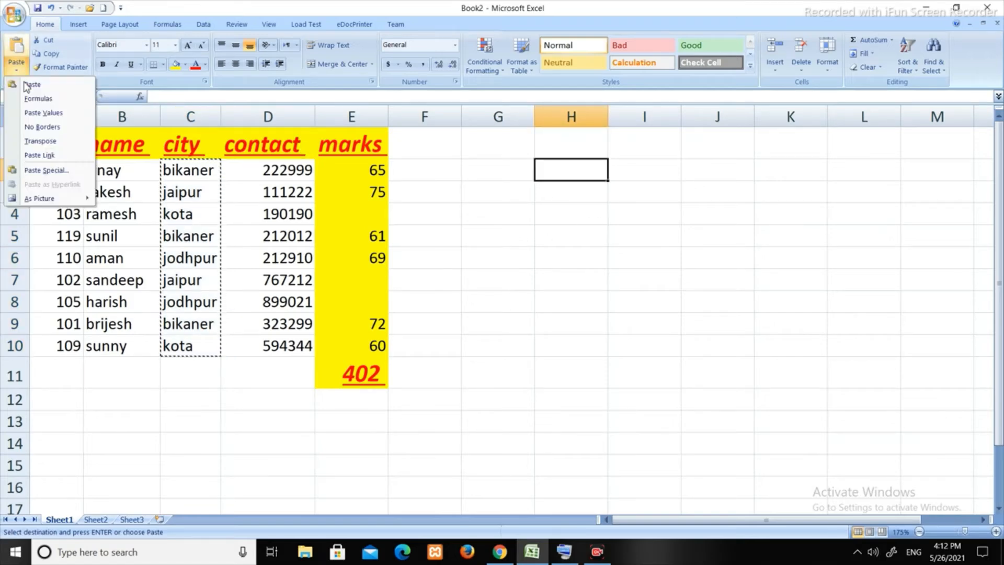
pyautogui.click(47, 170)
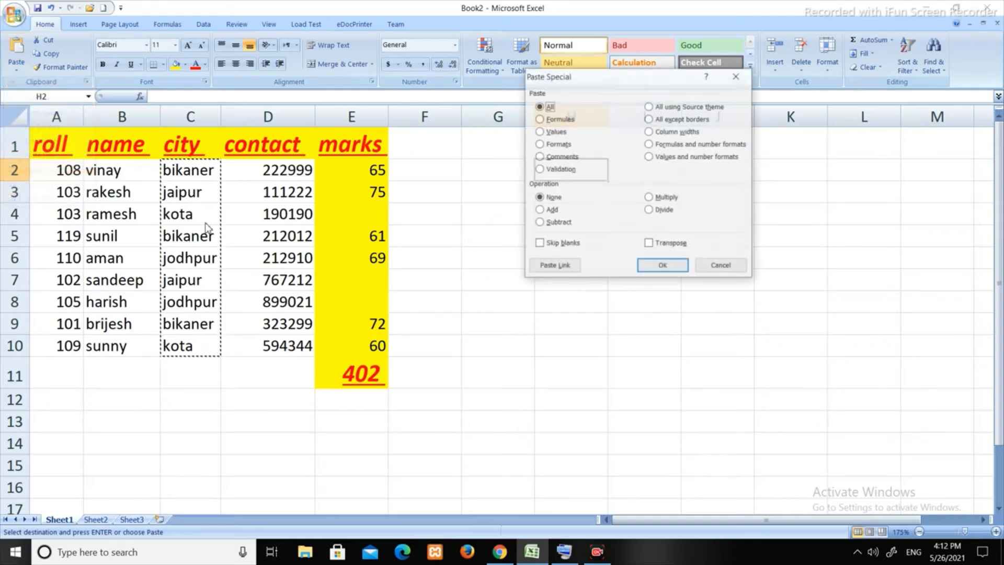
pyautogui.click(555, 265)
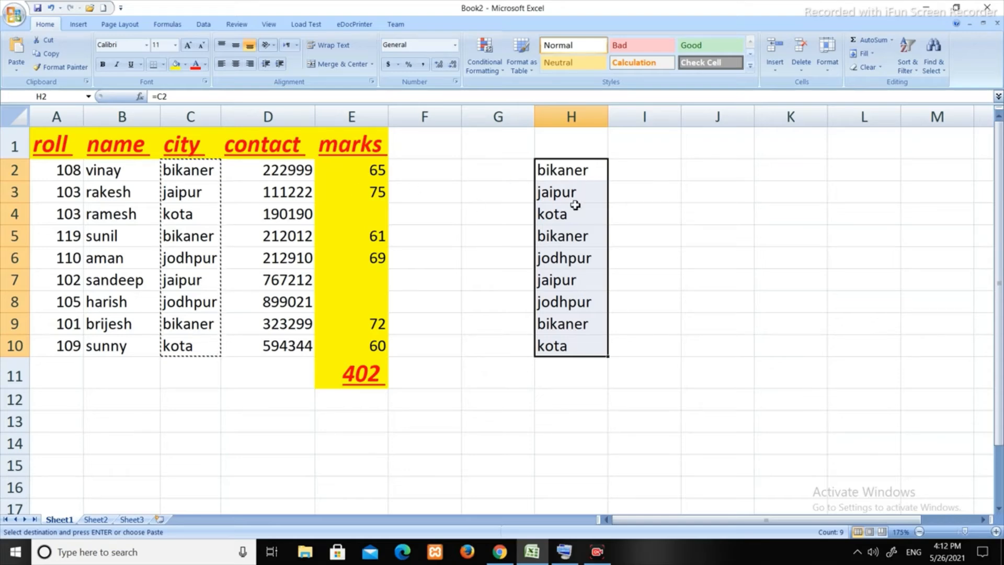
# Step: Compare the link formulas in H2:H4 with their source cells in the city column
pyautogui.click(592, 169)
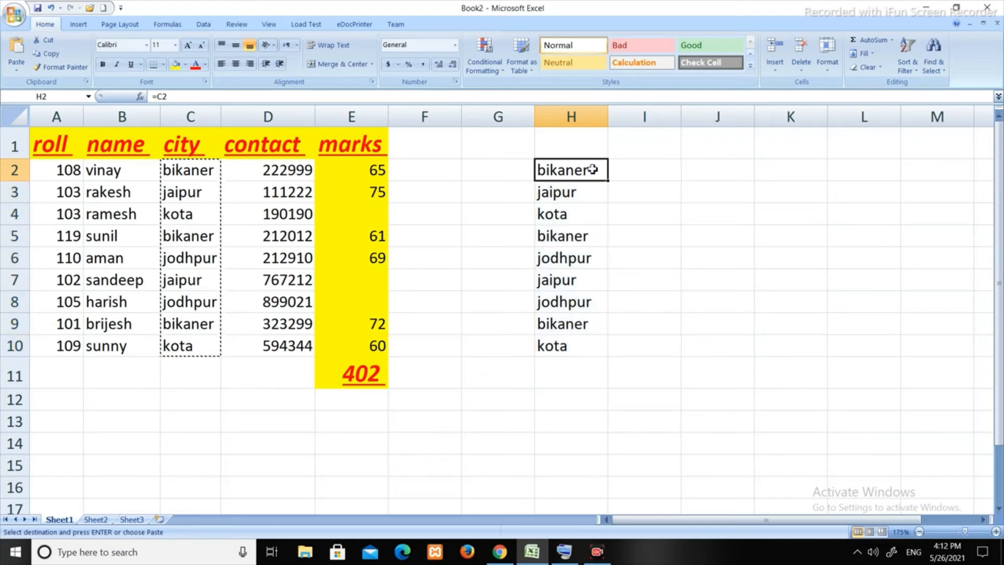
pyautogui.press('Escape')
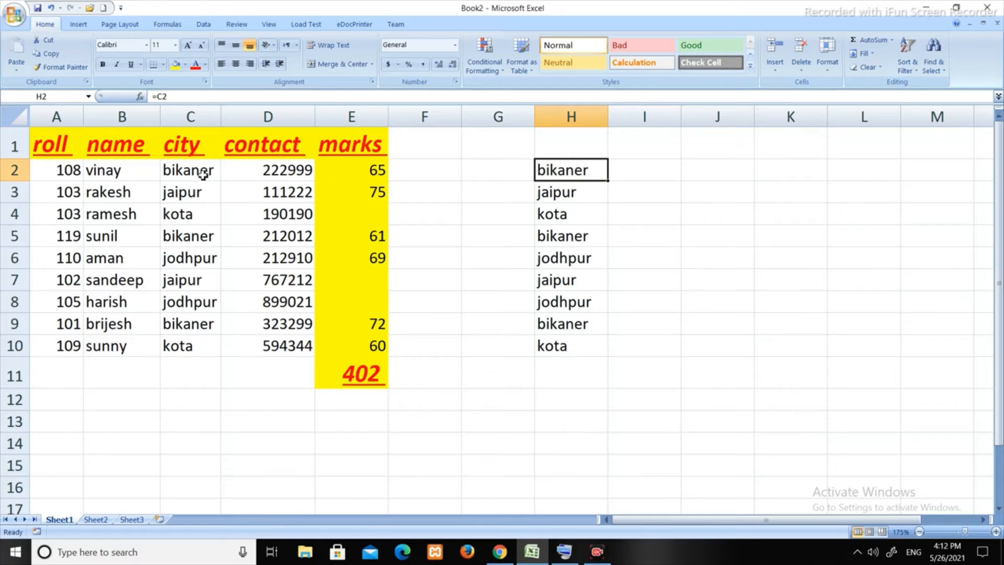
pyautogui.click(206, 171)
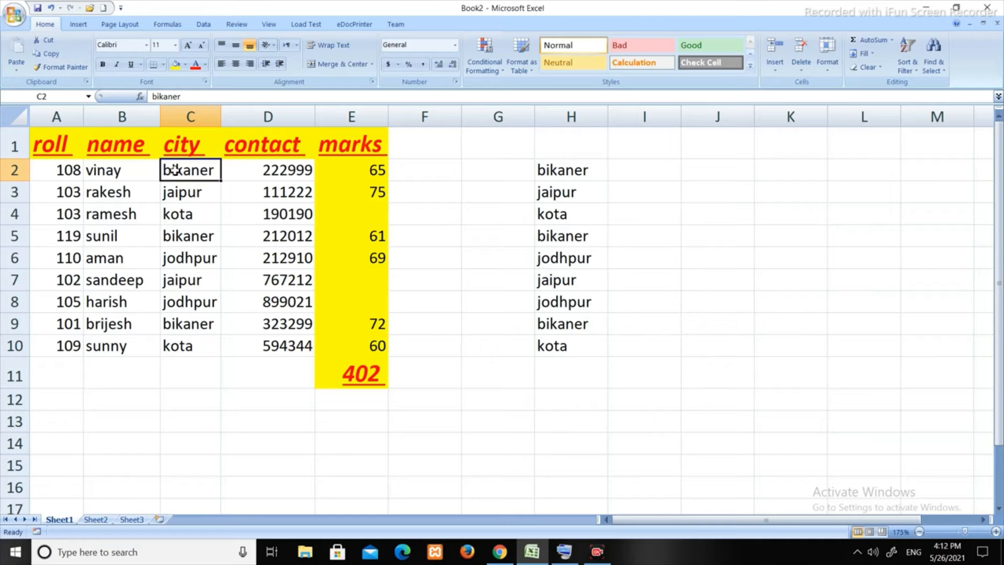
pyautogui.click(585, 177)
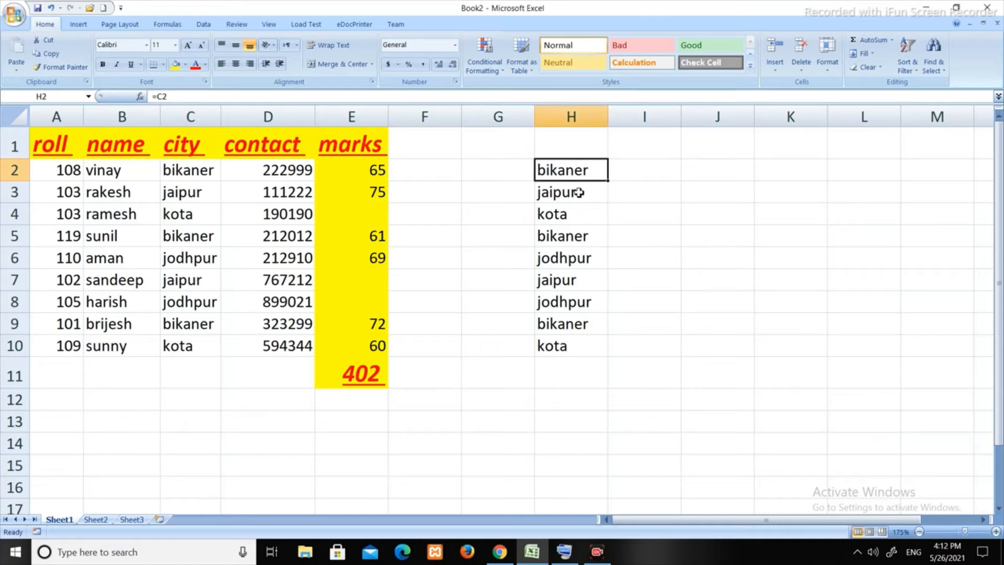
pyautogui.click(575, 196)
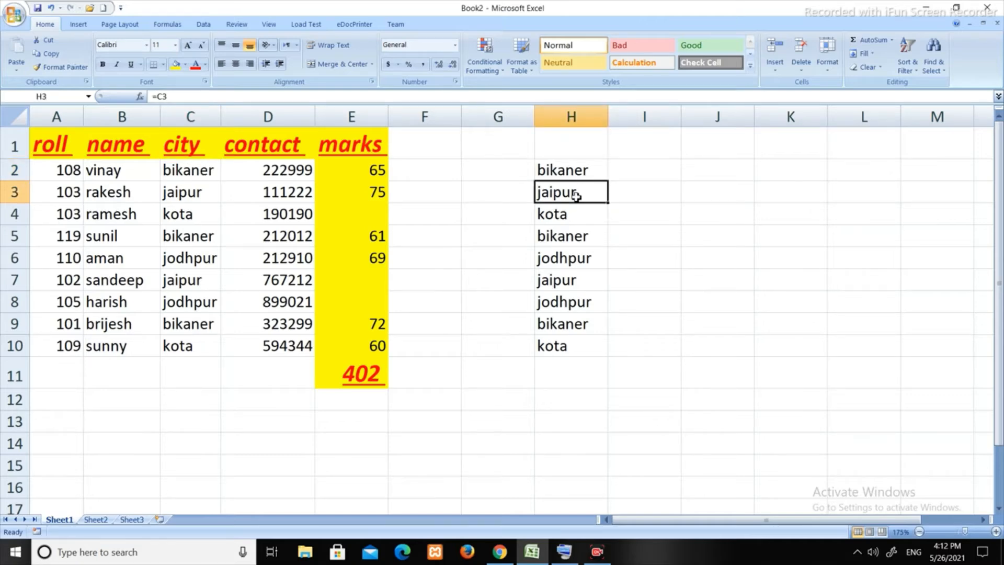
pyautogui.doubleClick(277, 98)
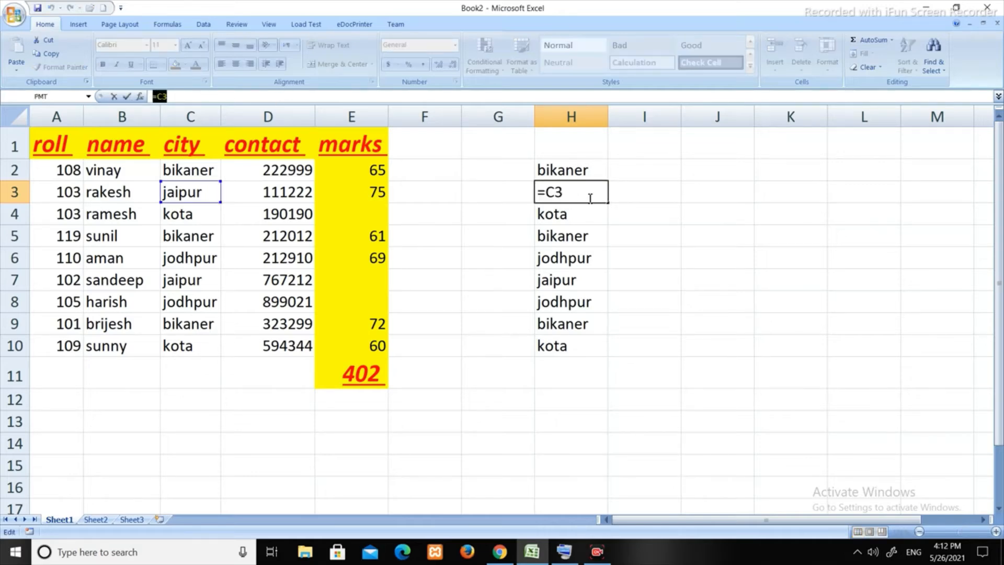
pyautogui.press('Escape')
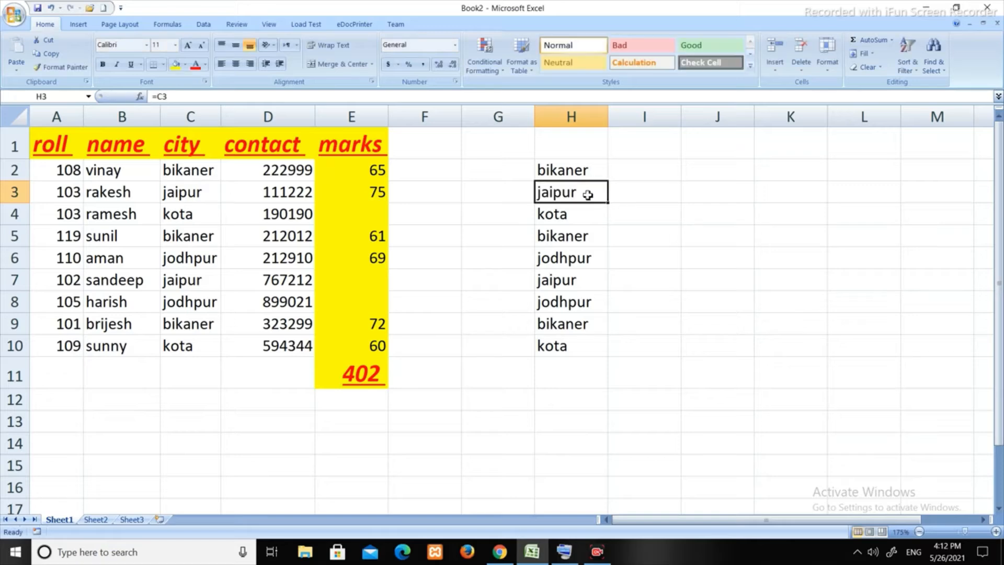
pyautogui.click(175, 197)
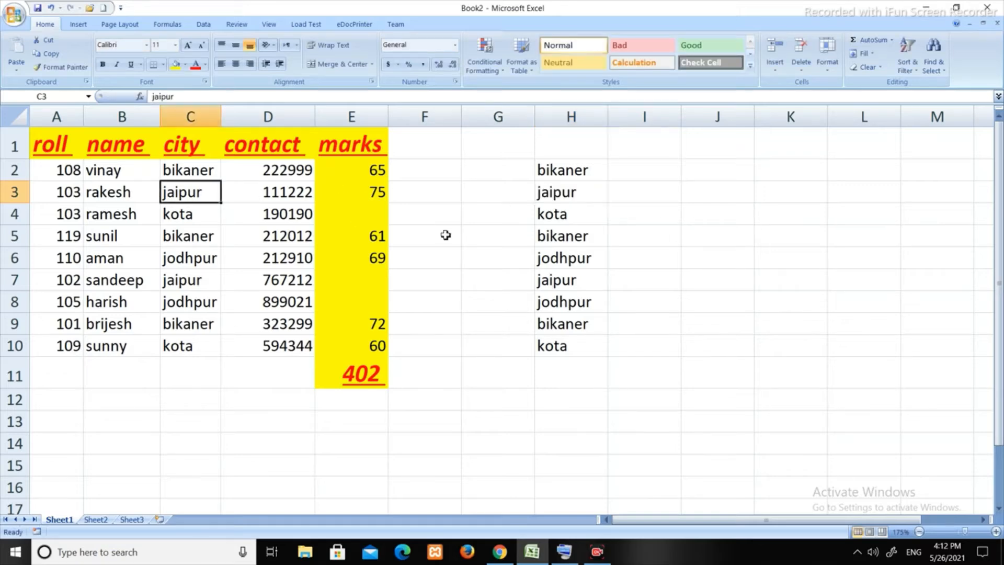
pyautogui.click(566, 223)
pyautogui.click(177, 210)
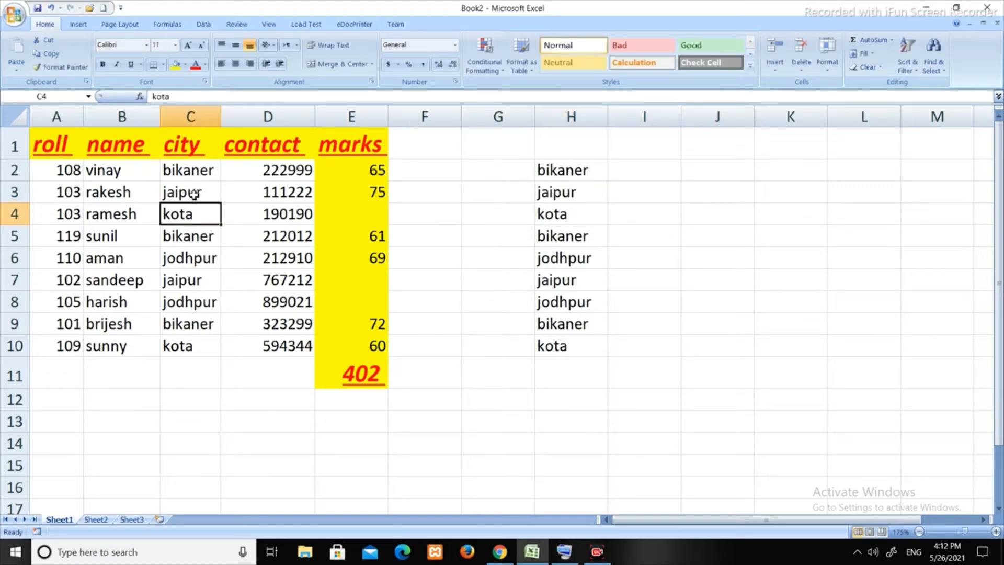
# Step: Change the city in C3 to ganganagar and check the linked cell H3
pyautogui.click(194, 194)
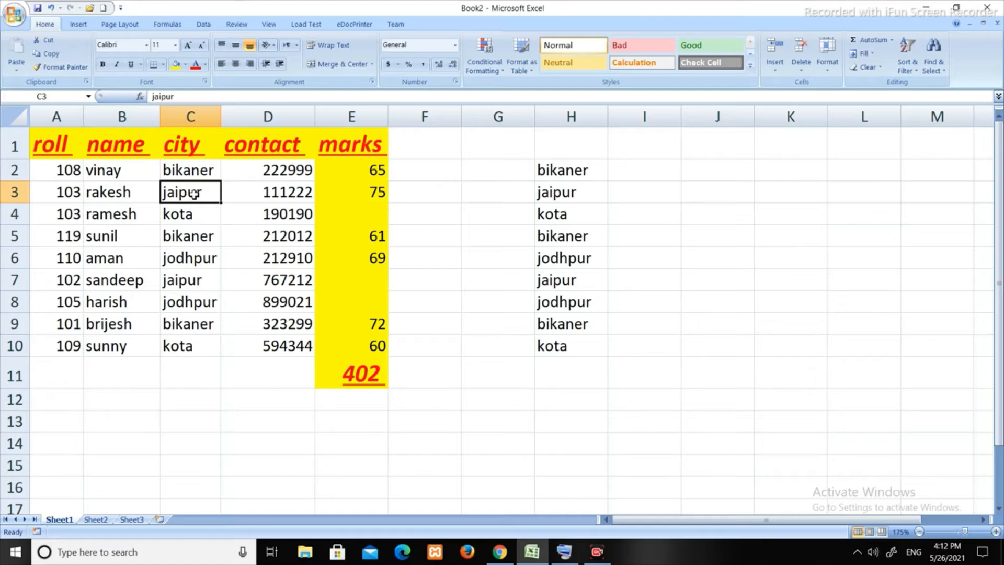
pyautogui.write('gn')
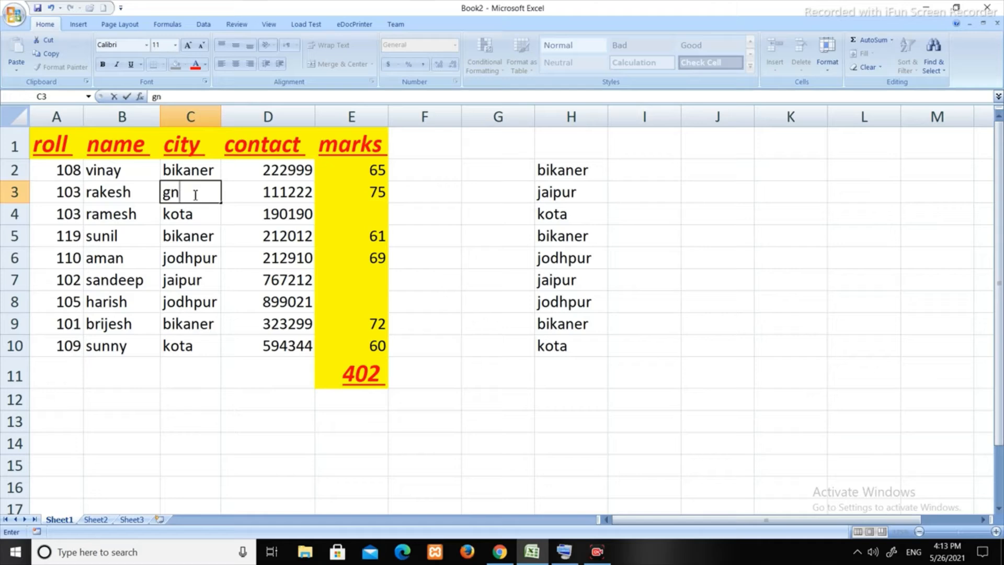
pyautogui.press('BackSpace')
pyautogui.write('am')
pyautogui.press('BackSpace')
pyautogui.write('nganah')
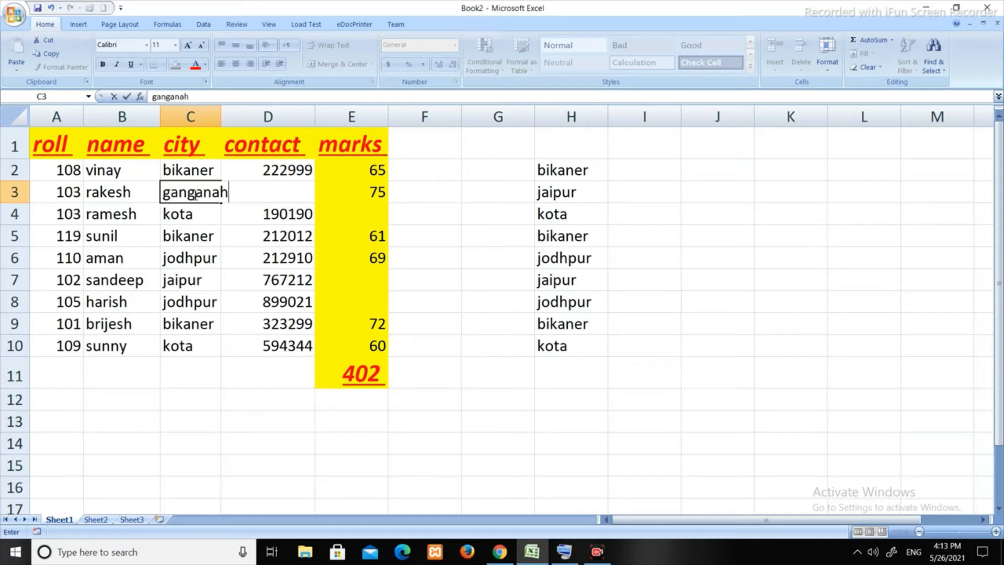
pyautogui.press('BackSpace')
pyautogui.write('gar')
pyautogui.press('Return')
pyautogui.click(595, 195)
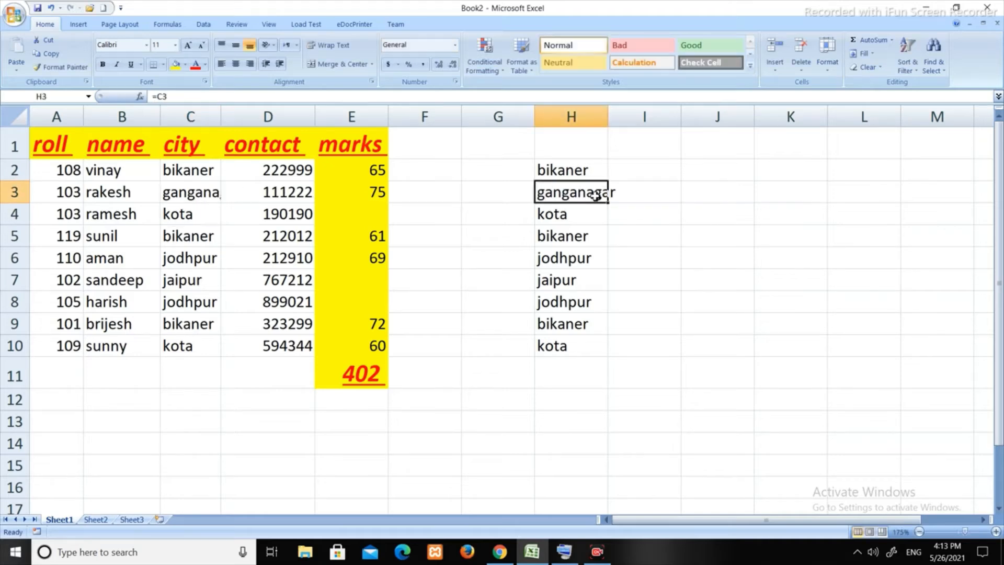
# Step: AutoFit the widths of the city column C and the linked column H
pyautogui.doubleClick(220, 116)
pyautogui.click(211, 184)
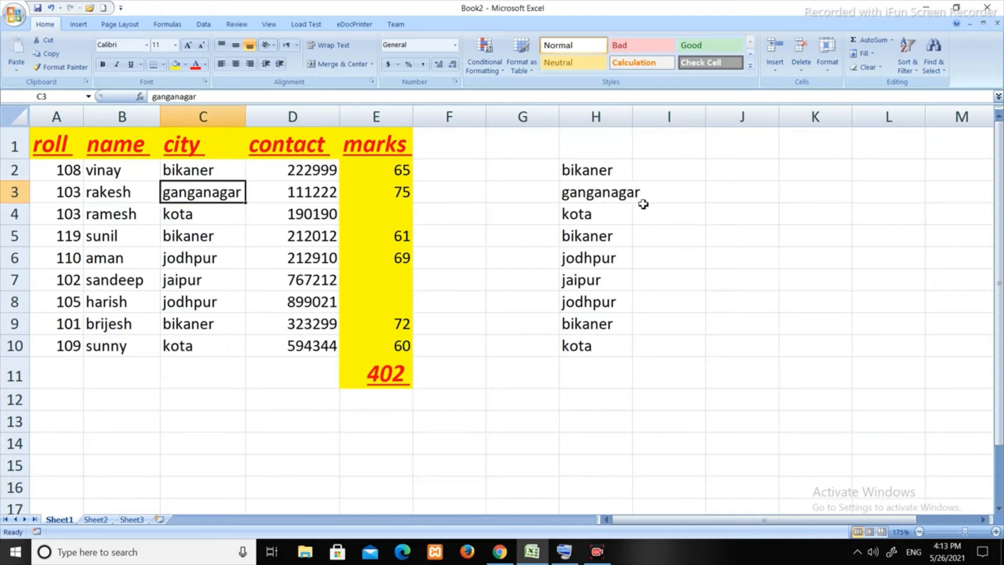
pyautogui.click(615, 195)
pyautogui.doubleClick(632, 107)
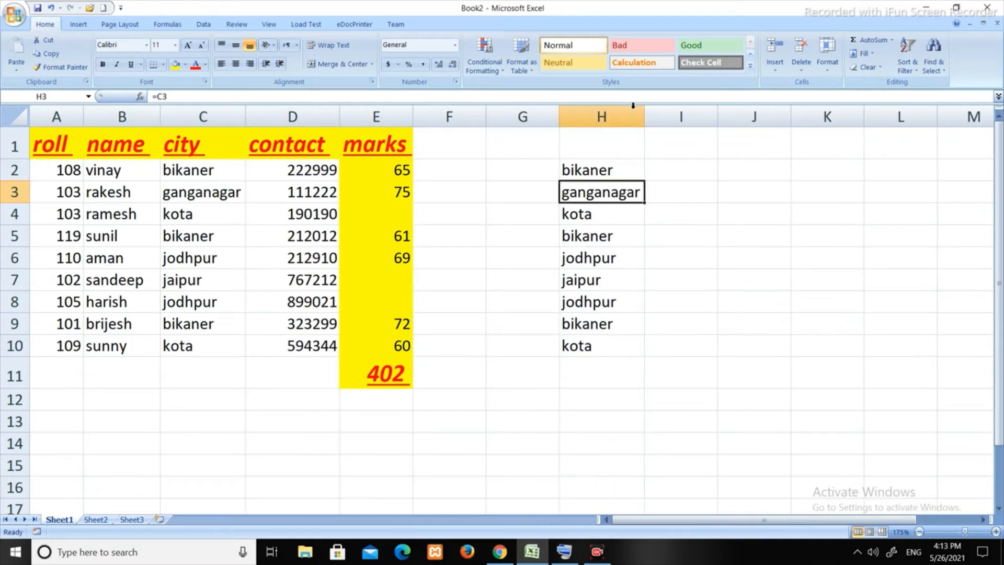
# Step: Examine the linked formulas down column H and compare the range H2:H10 with the source range C2:C10
pyautogui.click(613, 168)
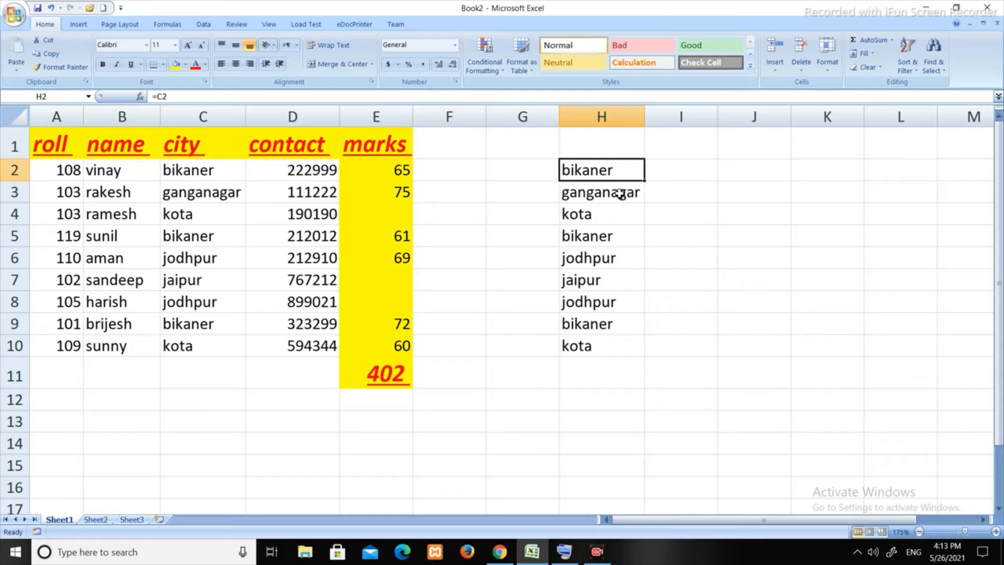
pyautogui.click(613, 220)
pyautogui.click(619, 175)
pyautogui.press('Down')
pyautogui.press('Down')
pyautogui.press('Down')
pyautogui.press('Down')
pyautogui.press('Down')
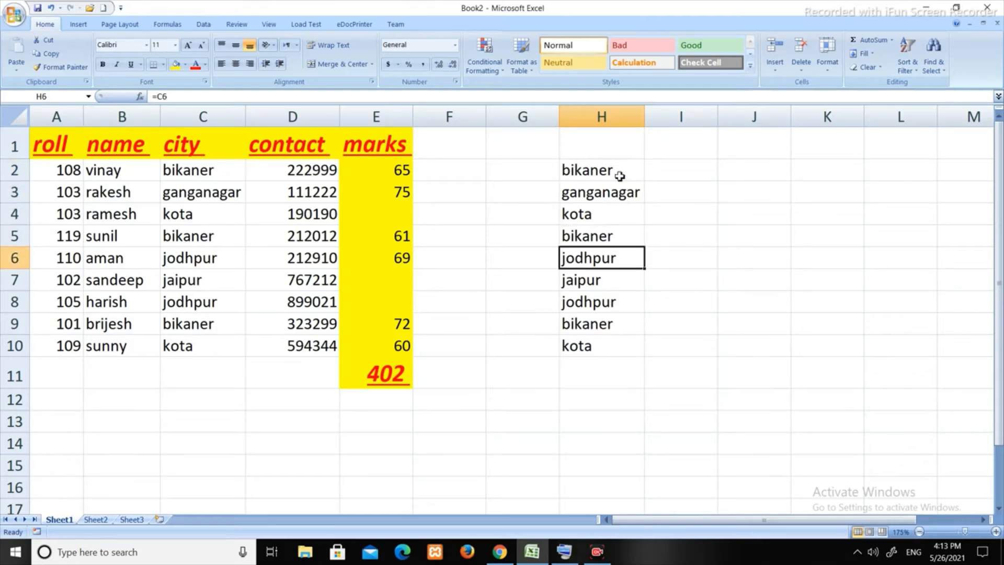
pyautogui.moveTo(226, 176); pyautogui.dragTo(221, 334)
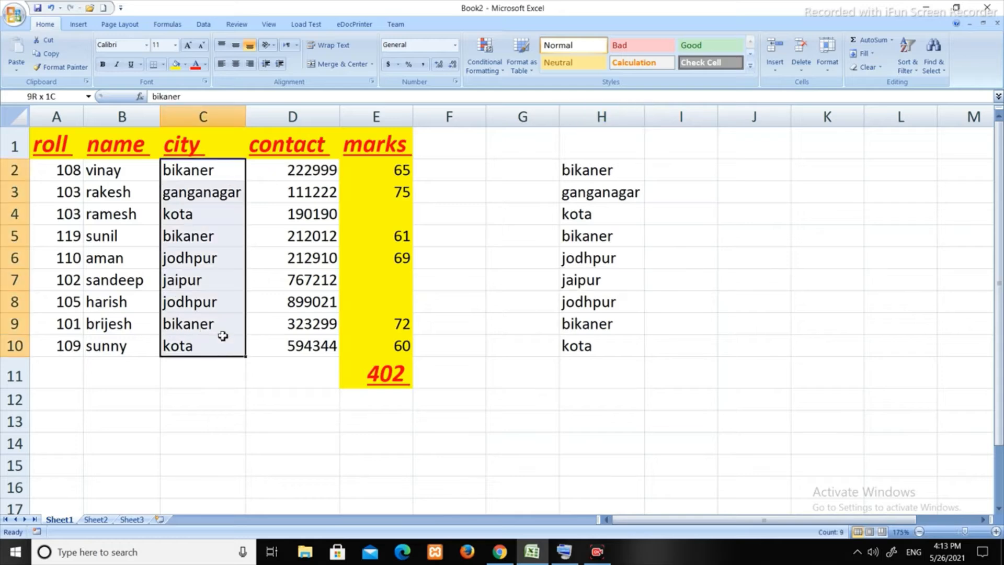
pyautogui.moveTo(617, 172); pyautogui.dragTo(622, 341)
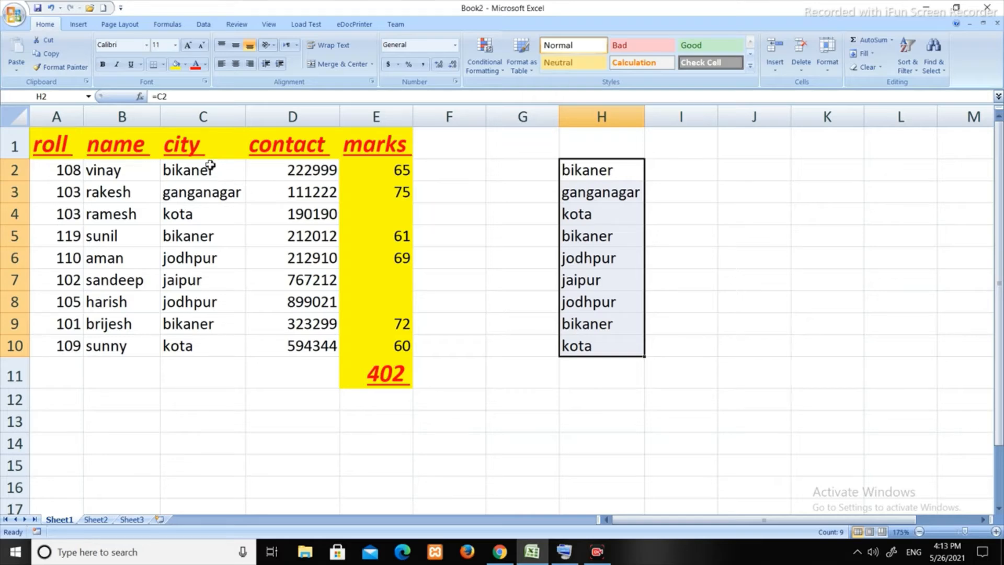
# Step: Copy the city entries C2:C10 and paste them as a row at G12 using Paste Special with Transpose
pyautogui.moveTo(209, 171); pyautogui.dragTo(211, 340)
pyautogui.hotkey('ctrl', 'c')
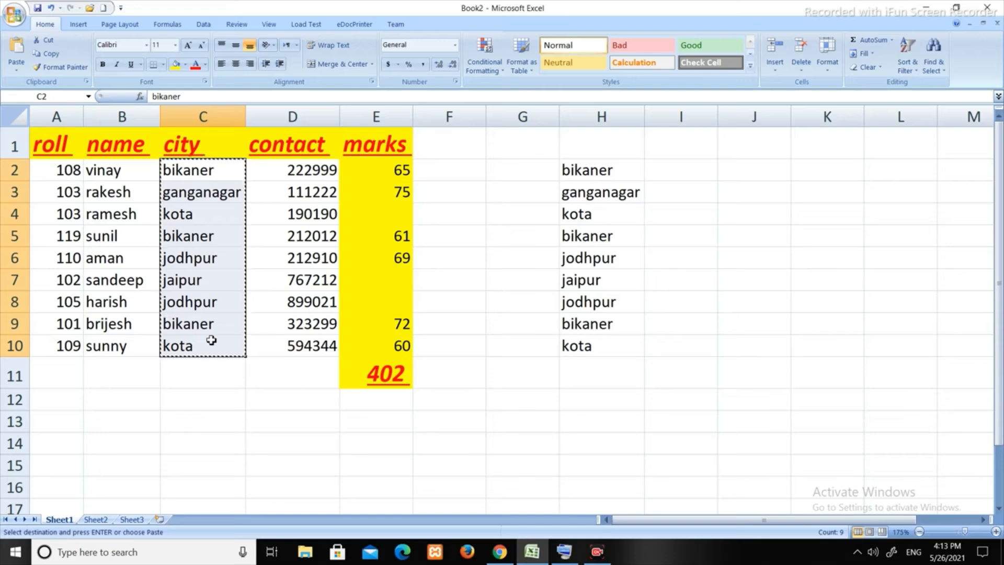
pyautogui.click(528, 403)
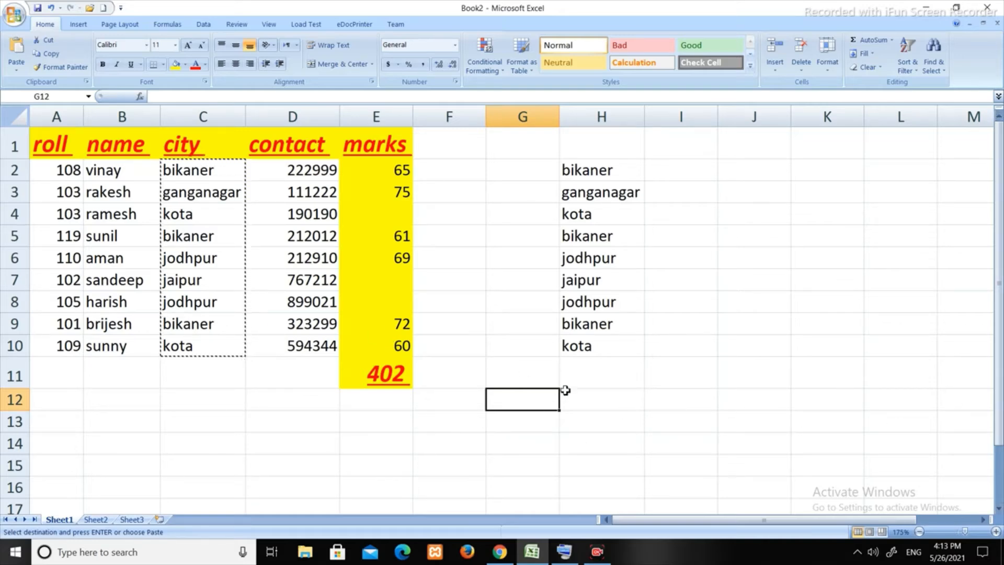
pyautogui.click(17, 65)
pyautogui.click(46, 170)
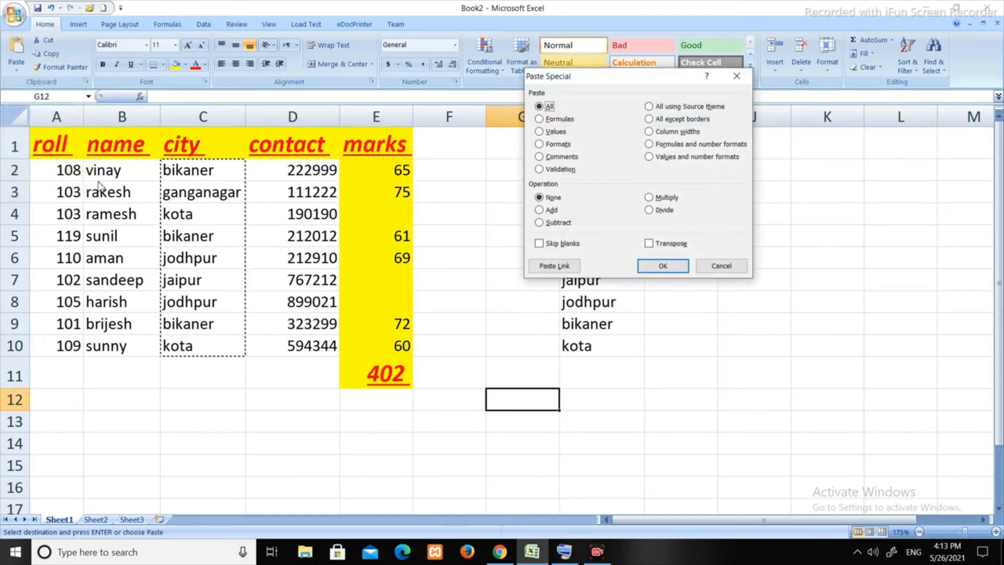
pyautogui.click(663, 244)
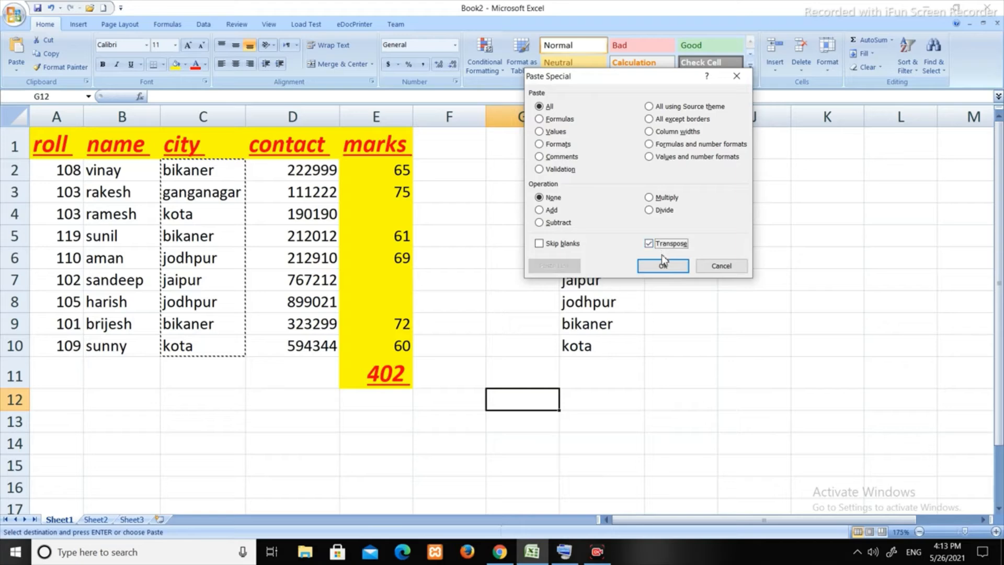
pyautogui.click(663, 265)
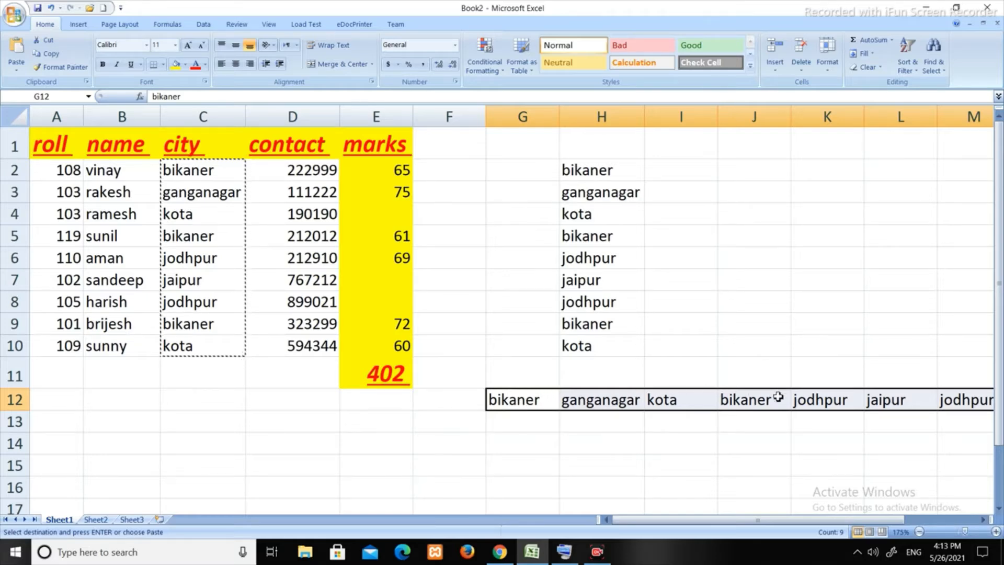
# Step: Copy the row of cities starting at G12 and paste it as a column at J2 using Paste Special with Transpose
pyautogui.hotkey('ctrl', 'c')
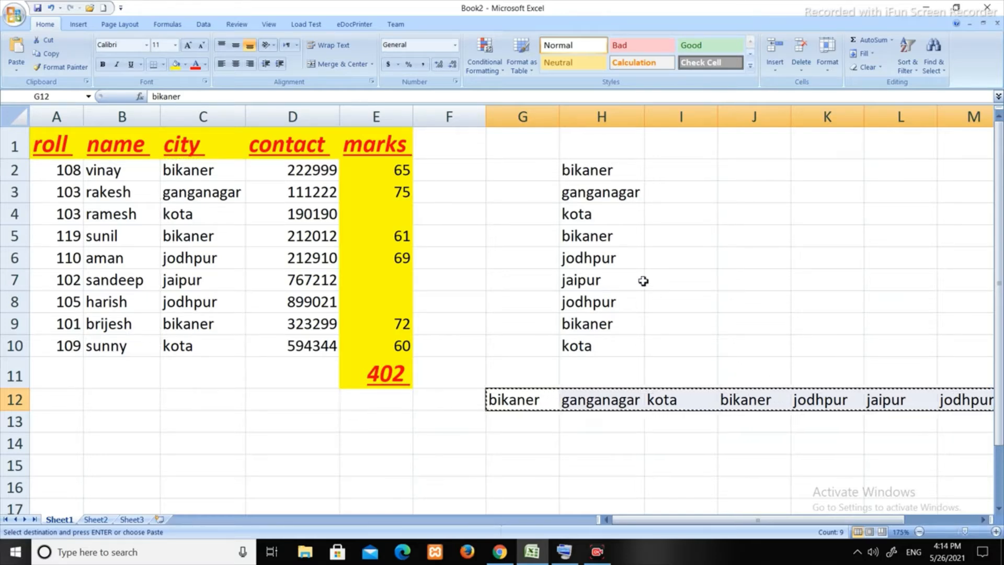
pyautogui.click(764, 175)
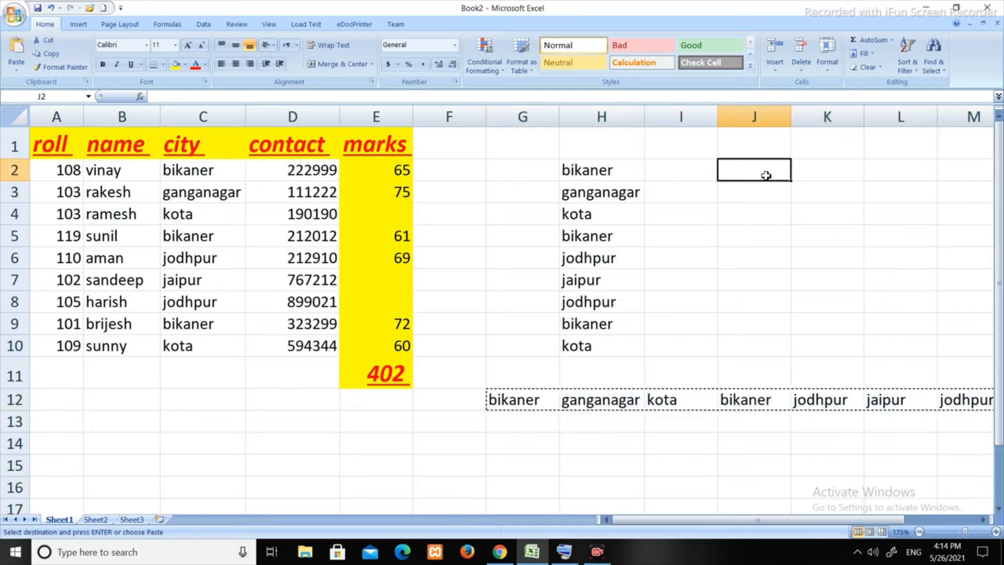
pyautogui.click(16, 68)
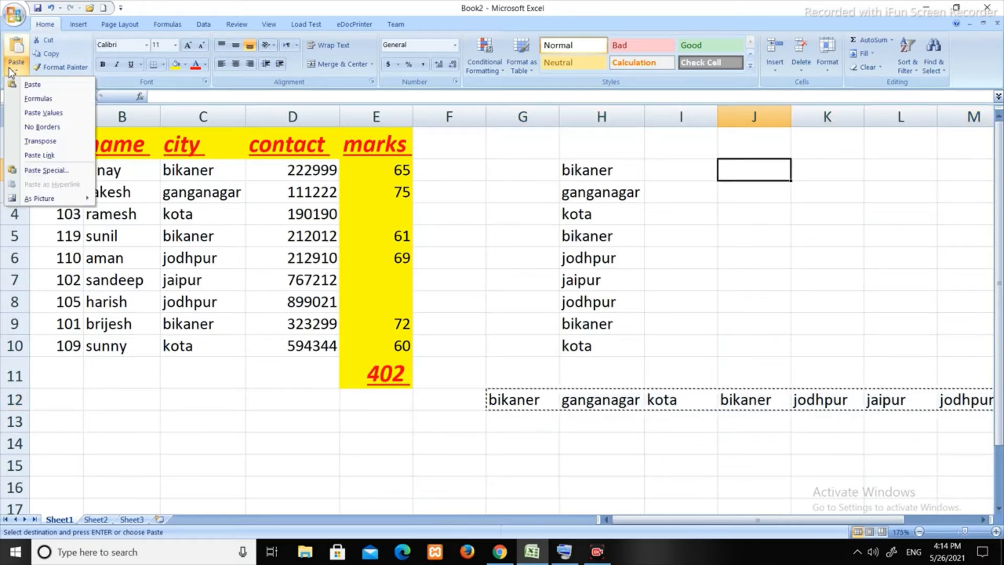
pyautogui.click(64, 170)
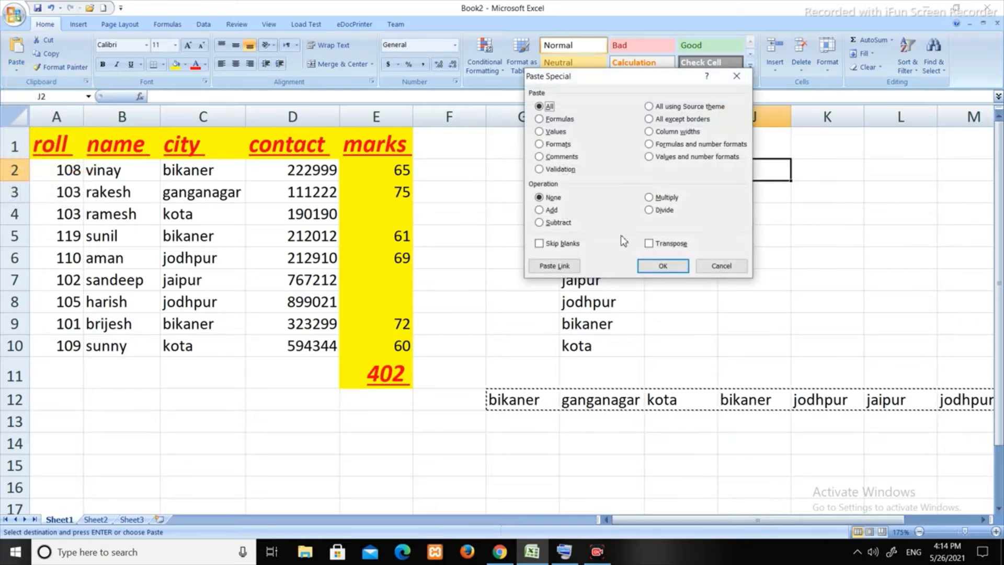
pyautogui.click(657, 245)
pyautogui.click(662, 266)
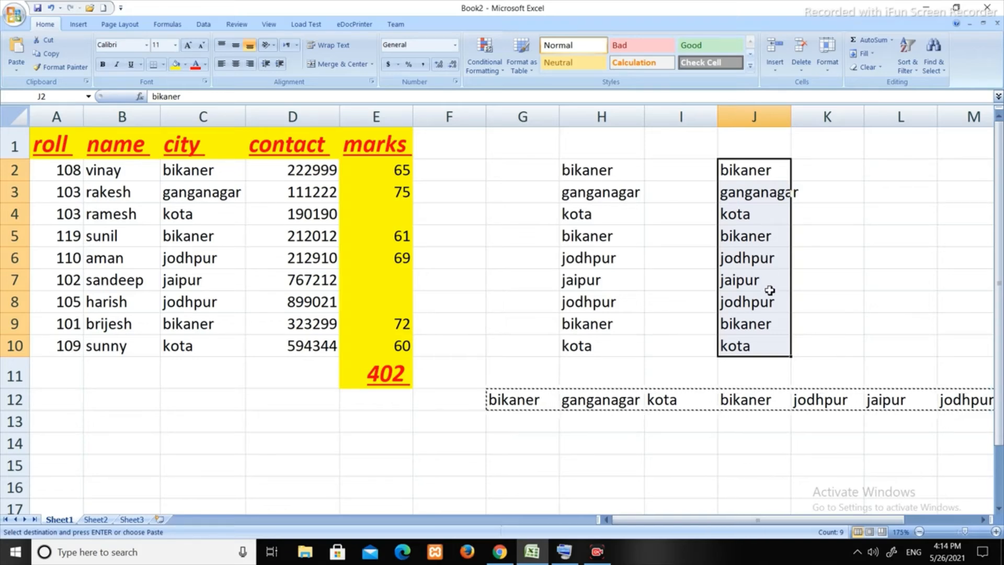
# Step: Undo the recent changes back to before the linked city entries were pasted at H2
pyautogui.hotkey('ctrl', 'z')
pyautogui.hotkey('ctrl', 'z')
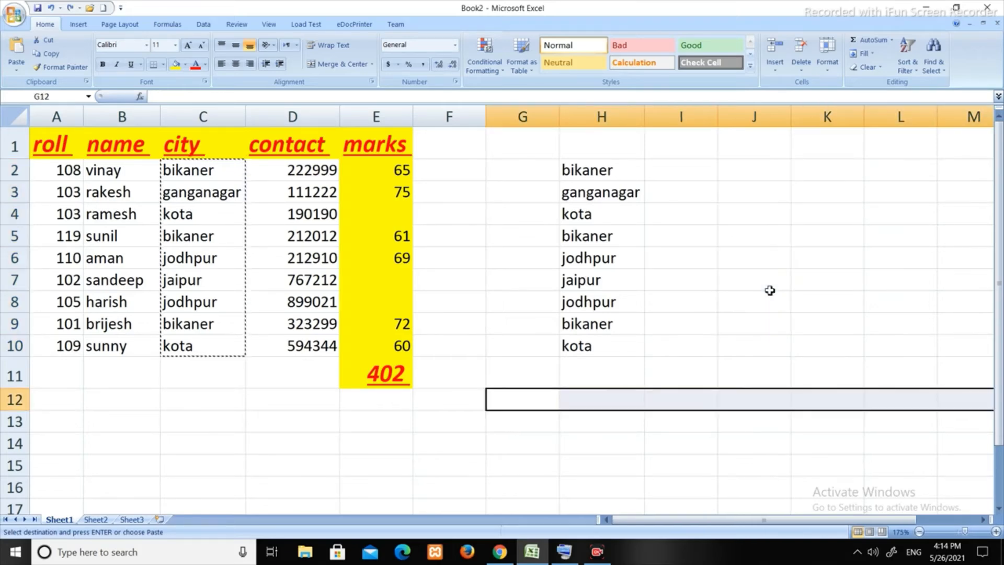
pyautogui.hotkey('ctrl', 'z')
pyautogui.hotkey('ctrl', 'z')
pyautogui.hotkey('ctrl', 'z')
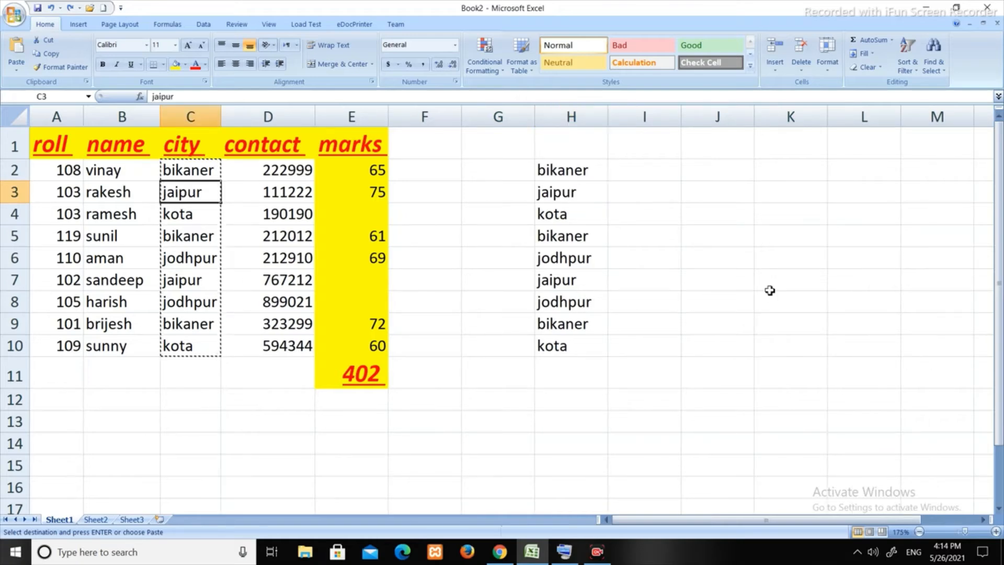
pyautogui.hotkey('ctrl', 'z')
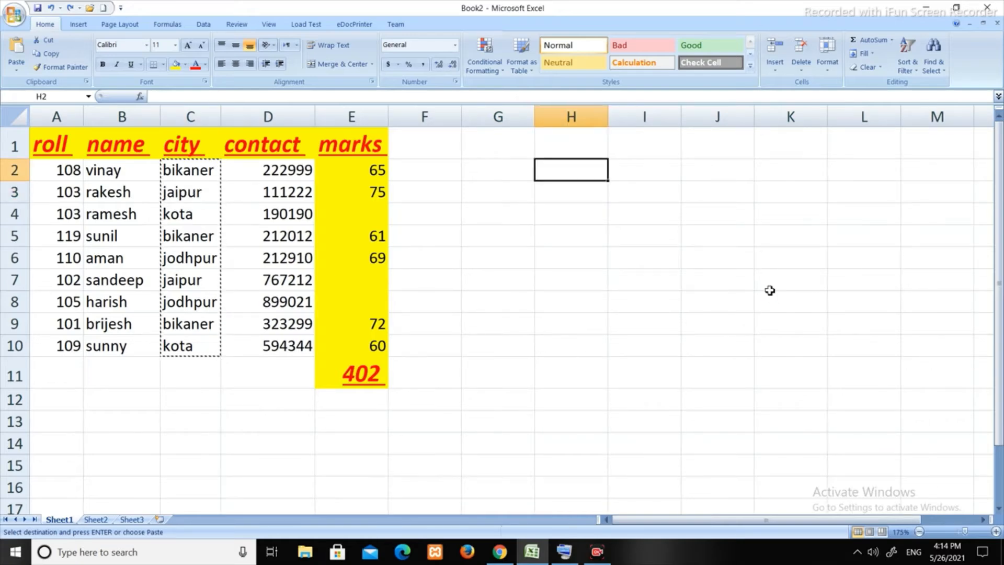
pyautogui.click(566, 218)
pyautogui.click(16, 69)
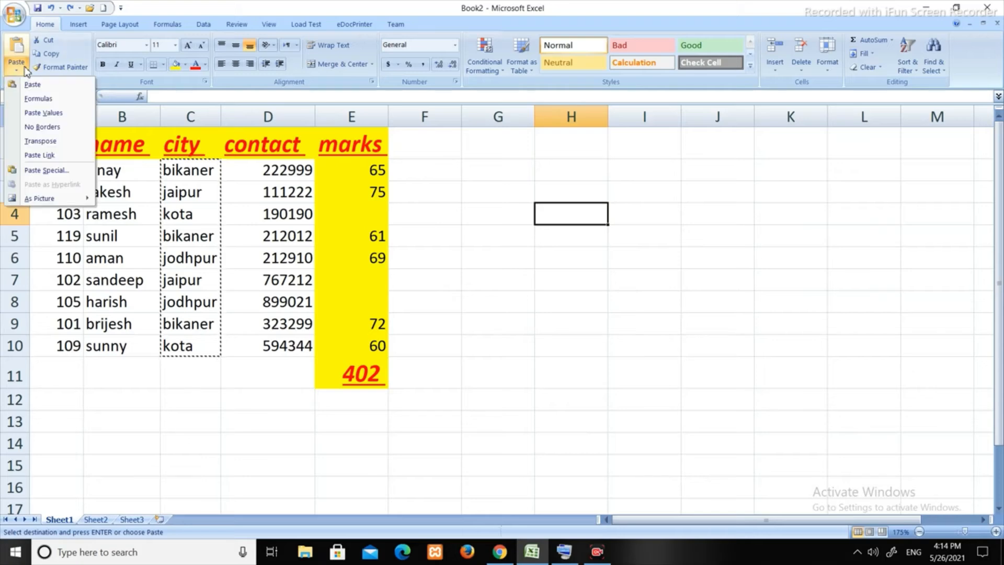
pyautogui.click(44, 170)
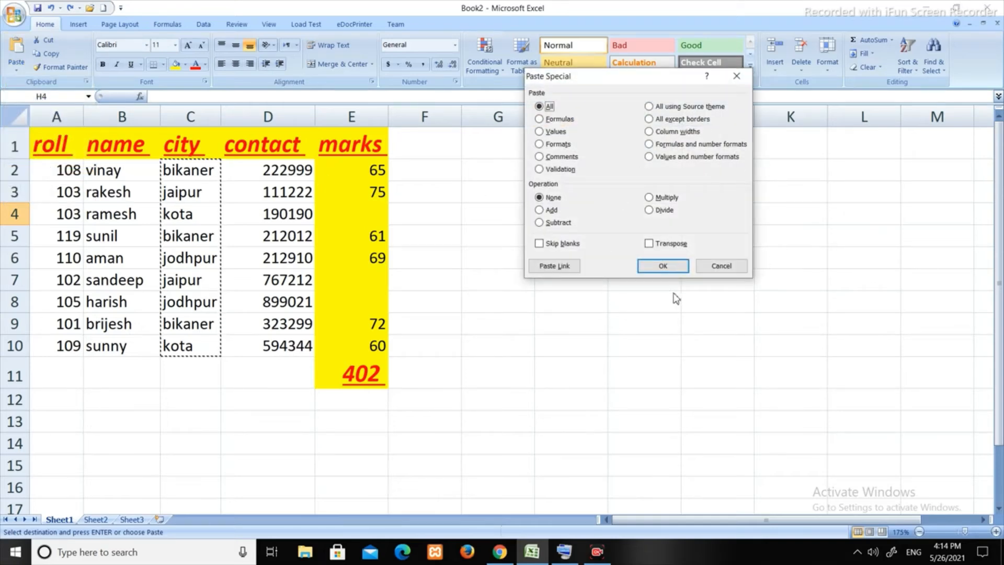
pyautogui.click(729, 265)
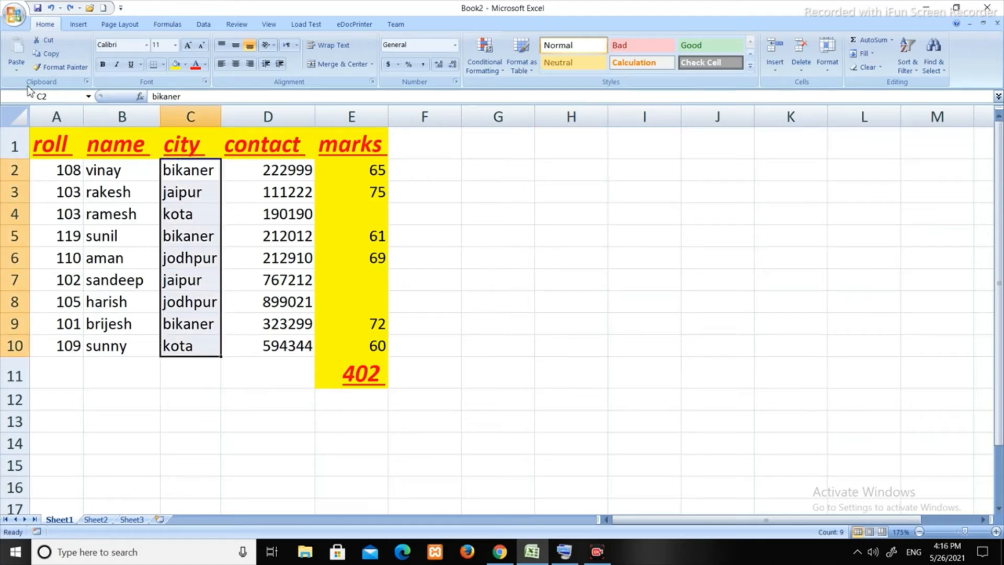
pyautogui.click(18, 72)
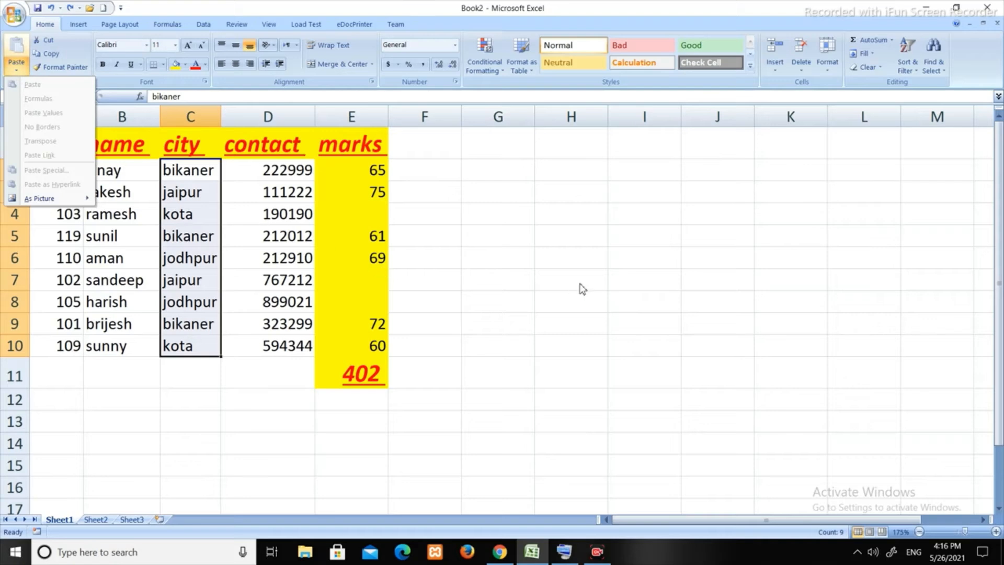
pyautogui.press('Escape')
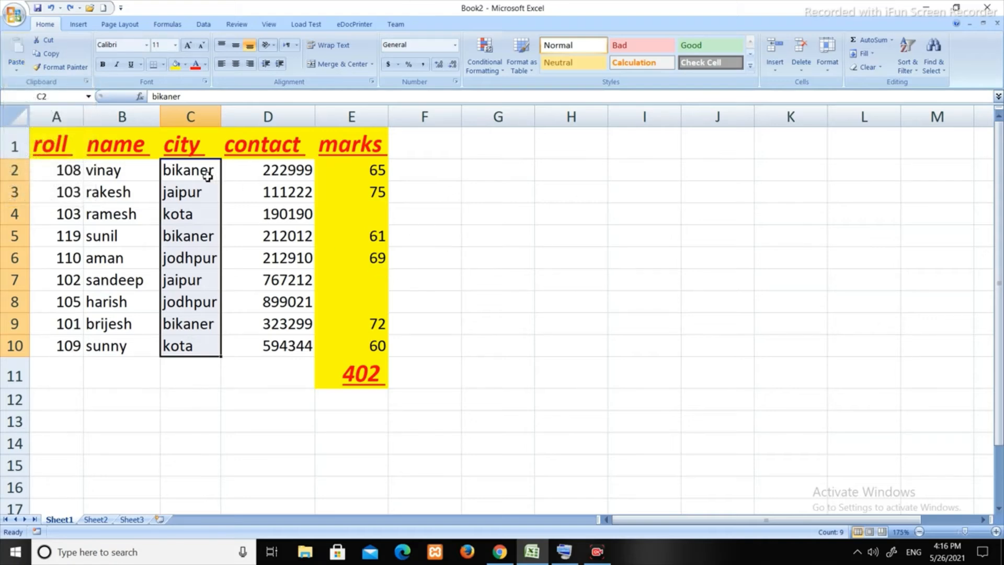
# Step: Copy the city entries C2:C10 and paste them as a picture at H2
pyautogui.moveTo(207, 176); pyautogui.dragTo(213, 338)
pyautogui.hotkey('ctrl', 'c')
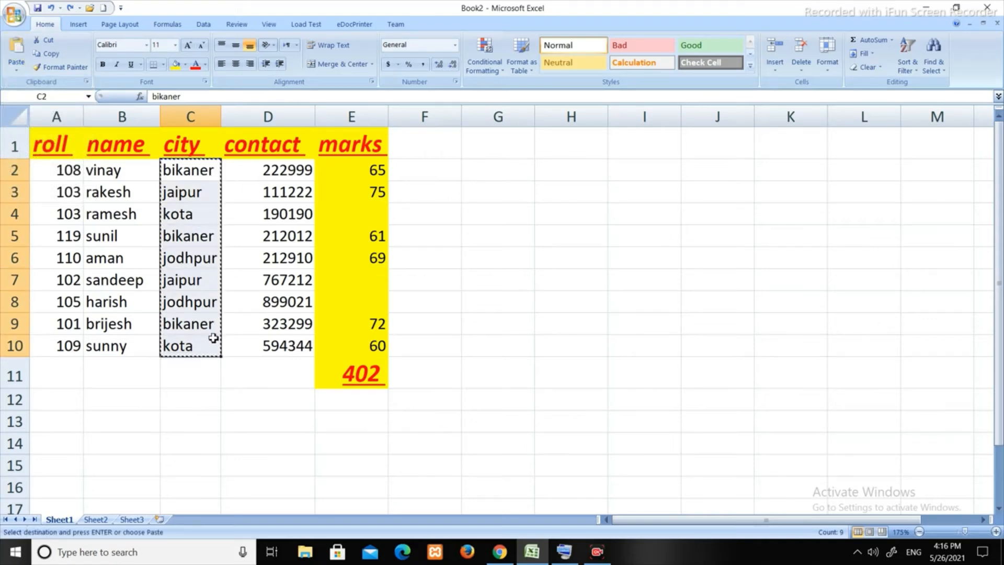
pyautogui.click(575, 163)
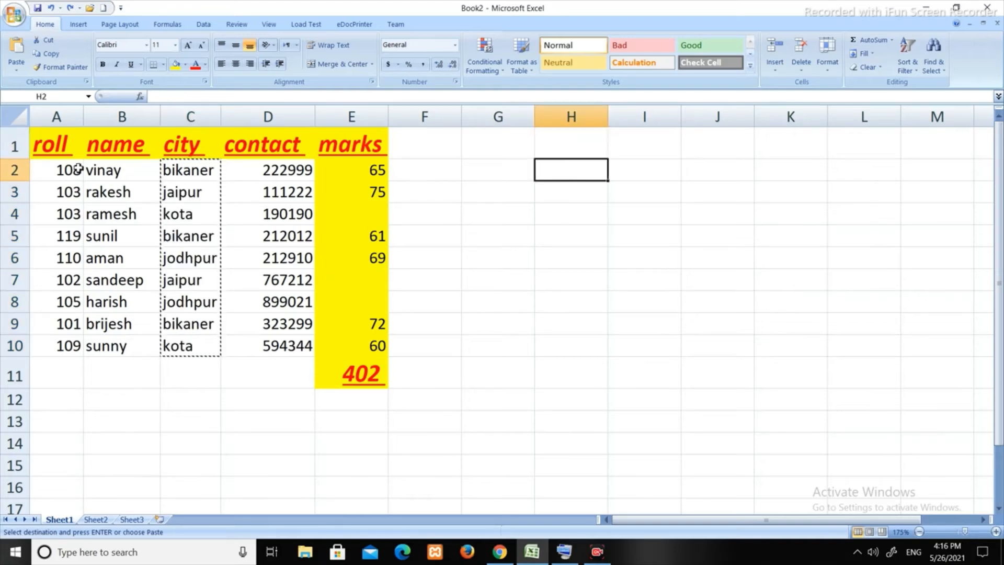
pyautogui.click(16, 66)
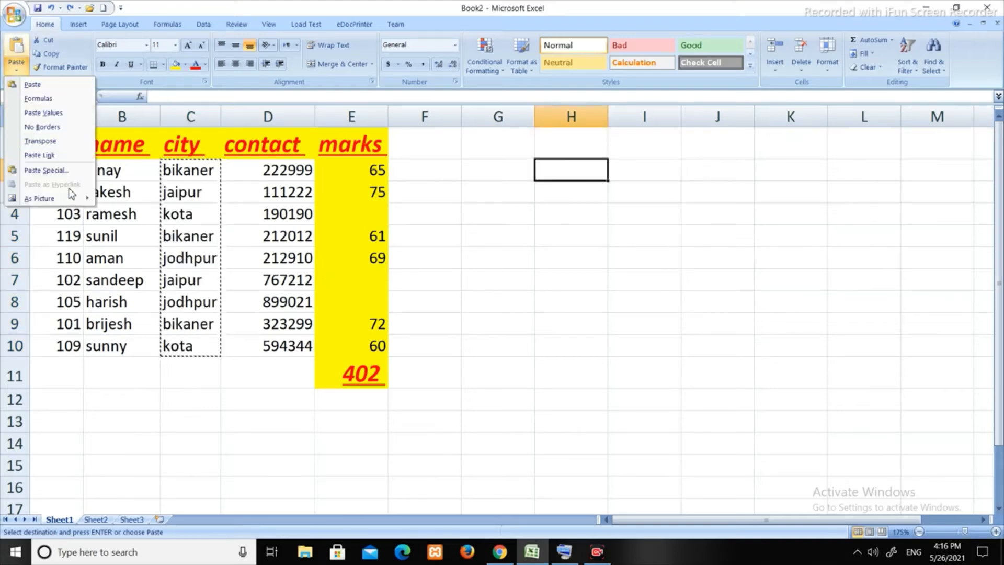
pyautogui.moveTo(73, 198)
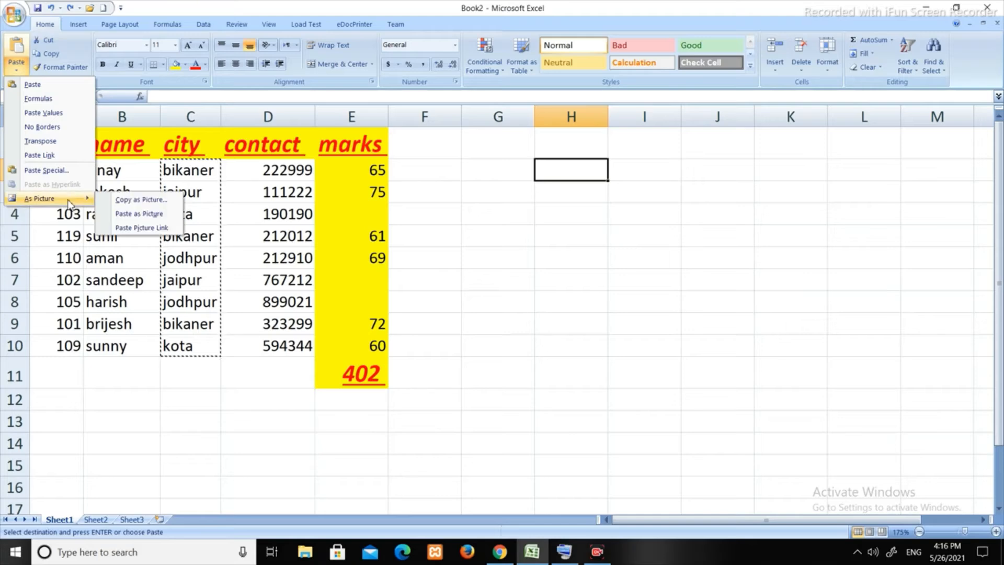
pyautogui.click(137, 214)
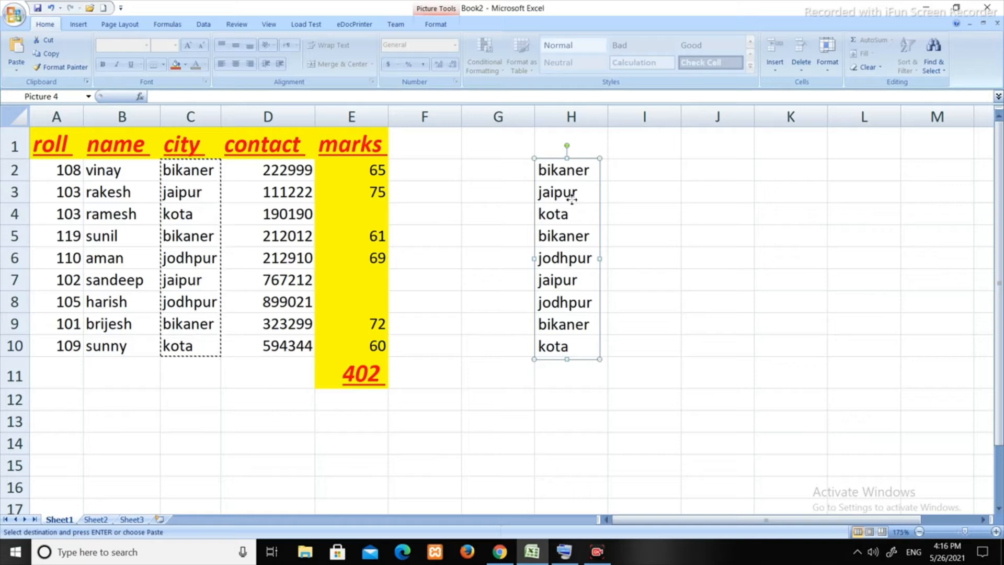
# Step: Move the pasted city picture so it starts in G4 and show its picture formatting options
pyautogui.moveTo(572, 198); pyautogui.dragTo(530, 228)
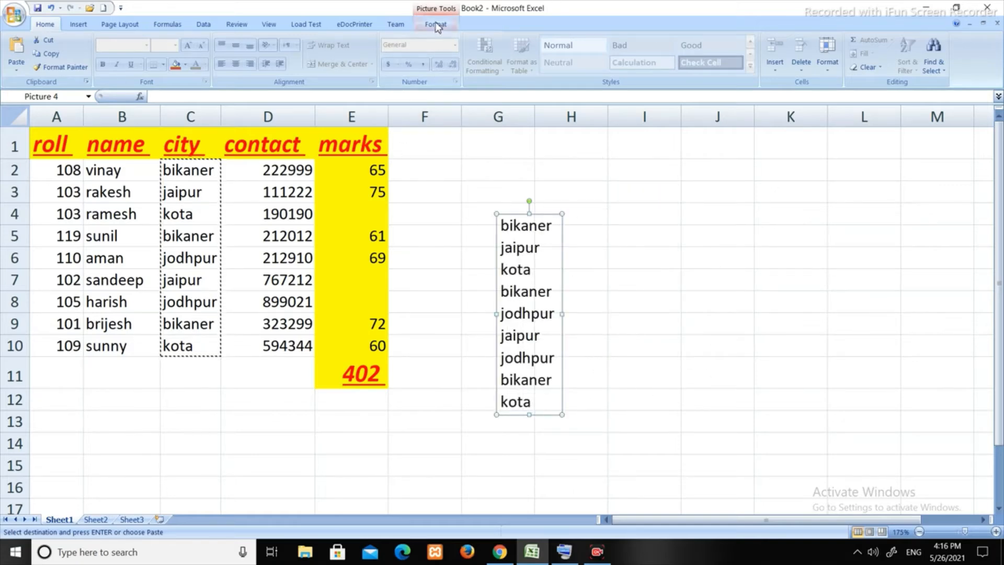
pyautogui.click(435, 24)
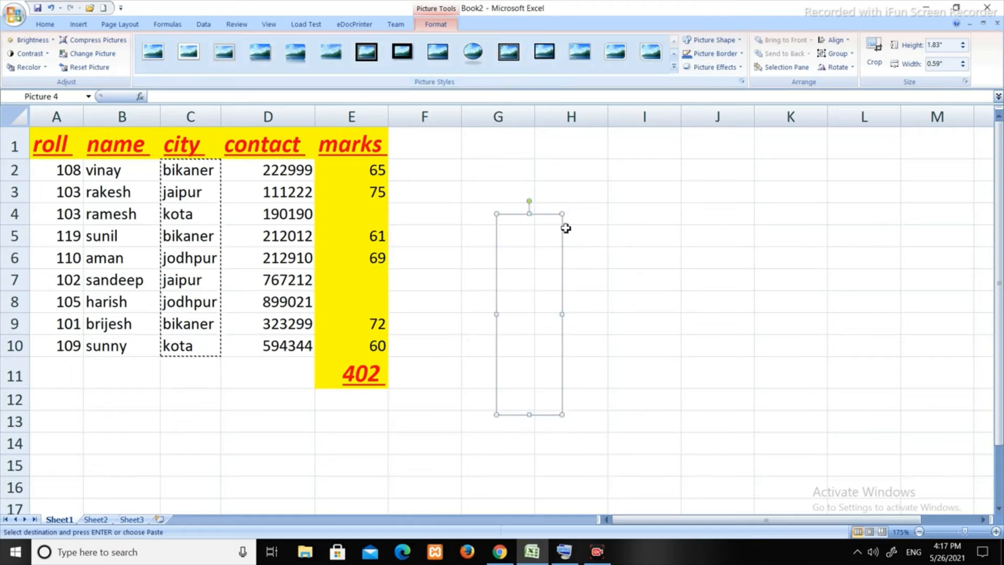
# Step: Stretch the pasted picture of the city list to nearly the full width of columns G to I and rotate it clockwise
pyautogui.click(673, 365)
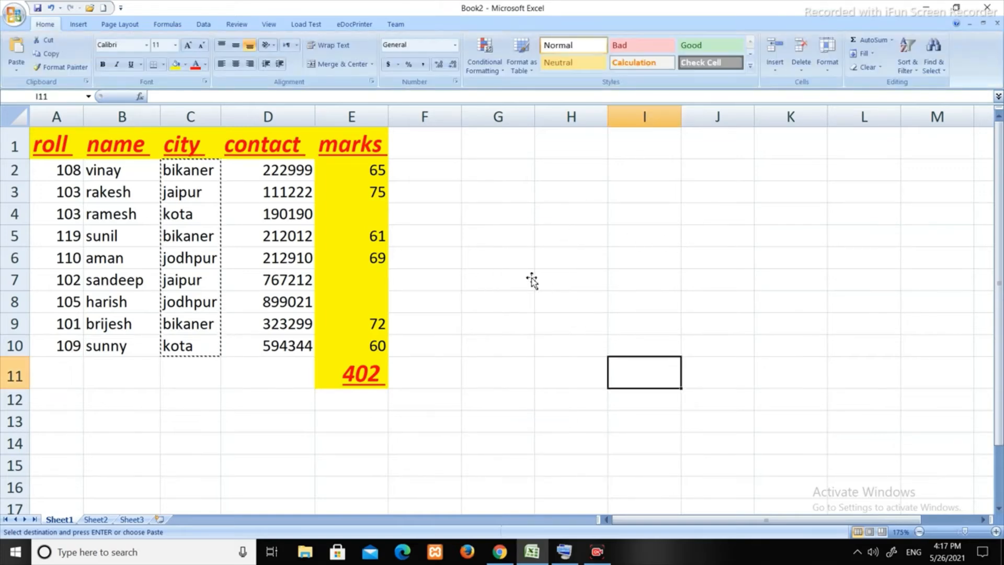
pyautogui.click(275, 236)
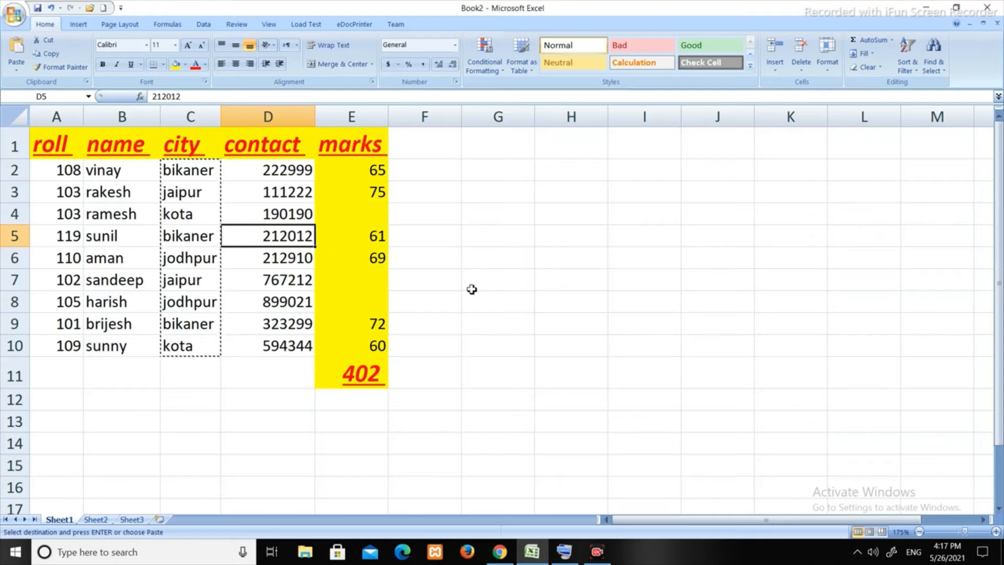
pyautogui.hotkey('ctrl', 'v')
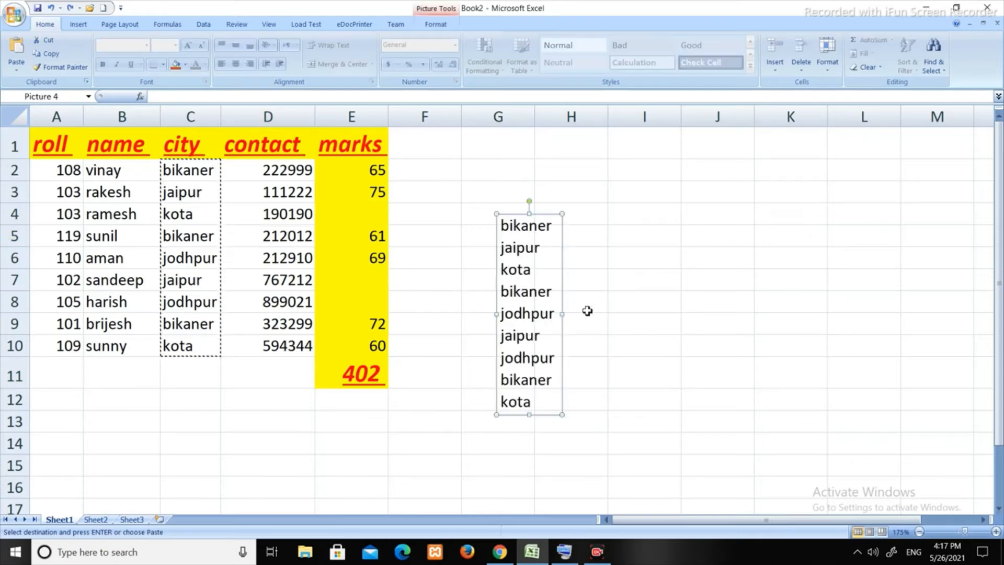
pyautogui.moveTo(564, 315); pyautogui.dragTo(673, 314)
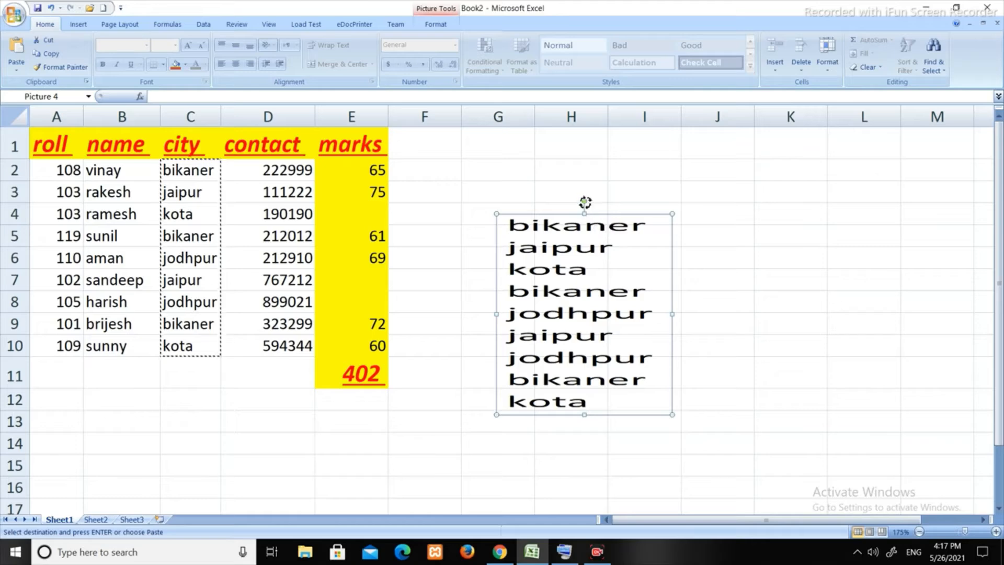
pyautogui.moveTo(584, 202); pyautogui.dragTo(690, 232)
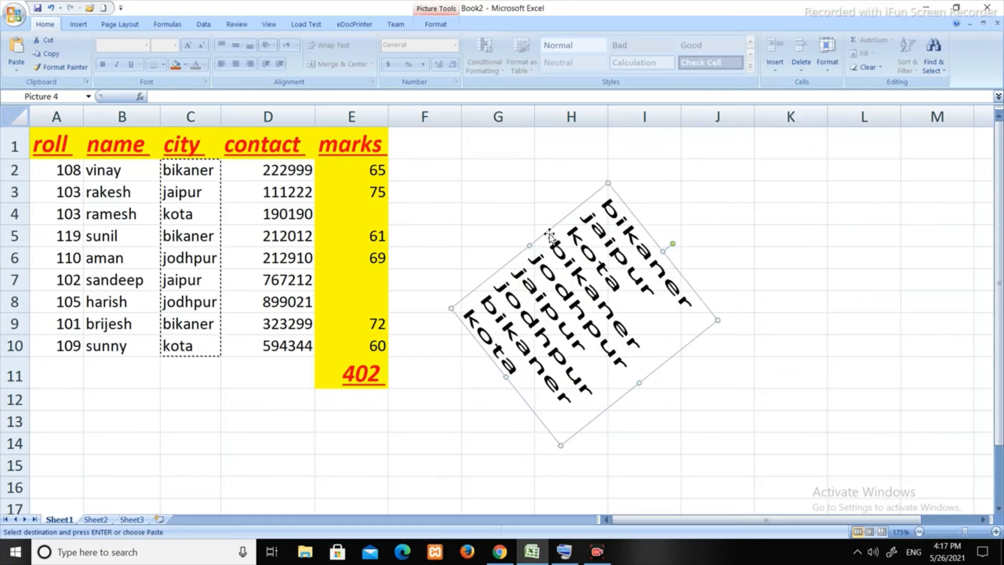
# Step: Change the city in cell C4 to jaipur to test whether the static picture follows the source data
pyautogui.click(206, 214)
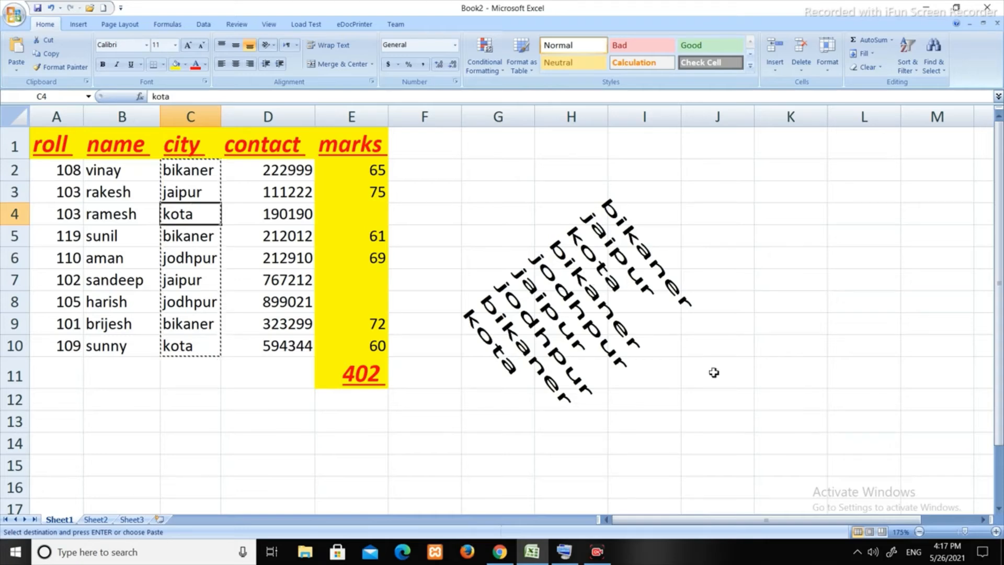
pyautogui.write('jaipur')
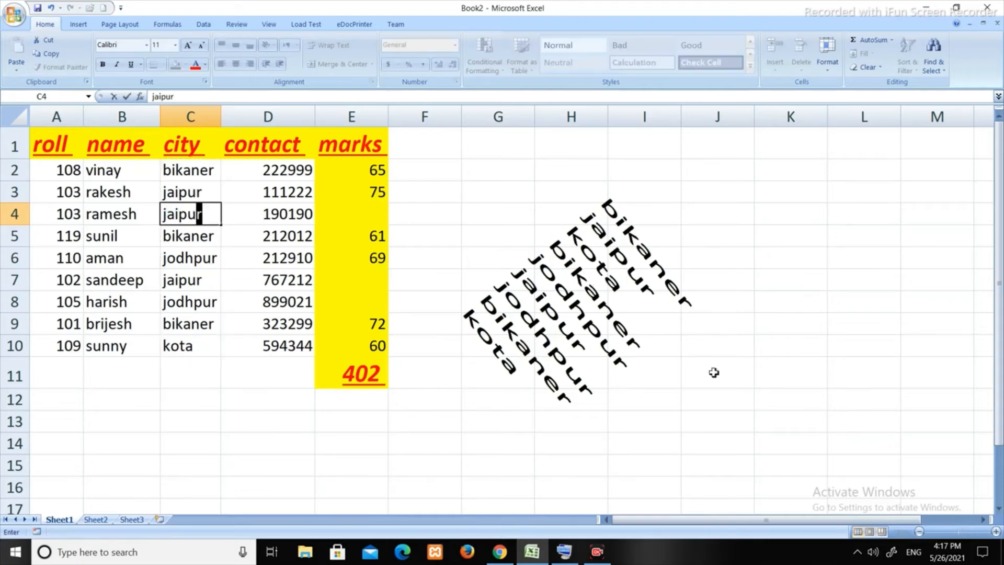
pyautogui.press('Return')
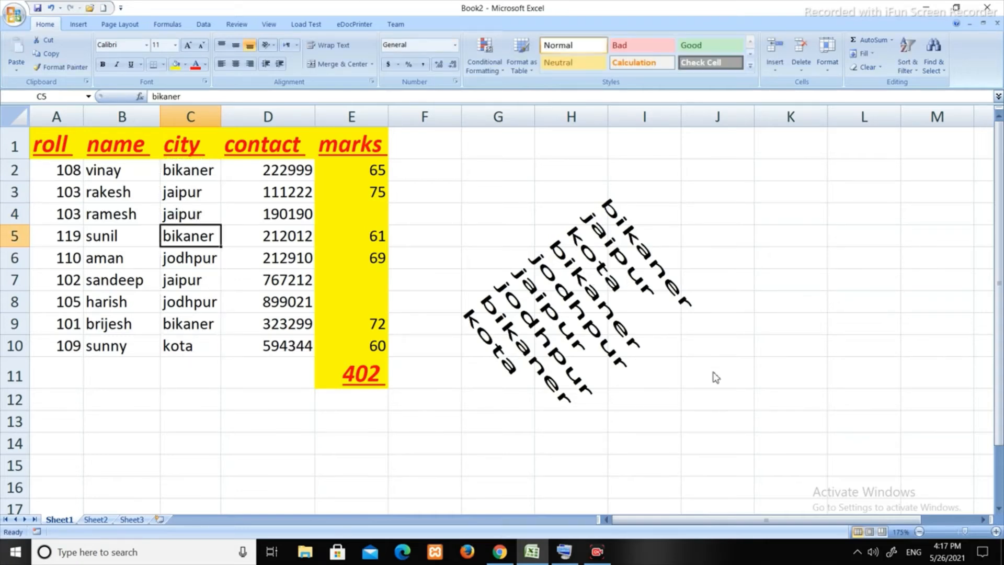
# Step: Undo the city change in cell C4 and delete the rotated static picture
pyautogui.click(604, 269)
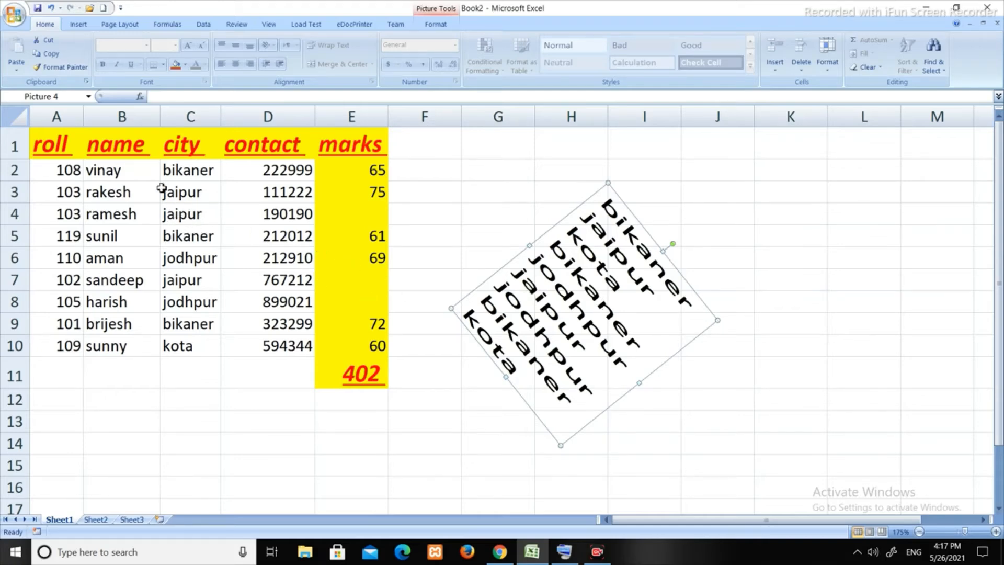
pyautogui.hotkey('ctrl', 'z')
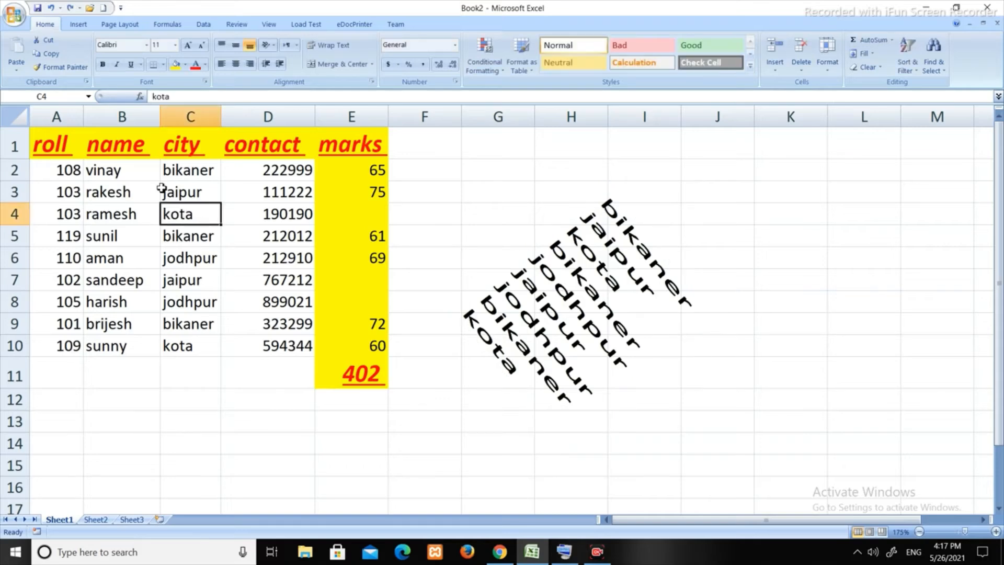
pyautogui.click(646, 284)
pyautogui.press('Delete')
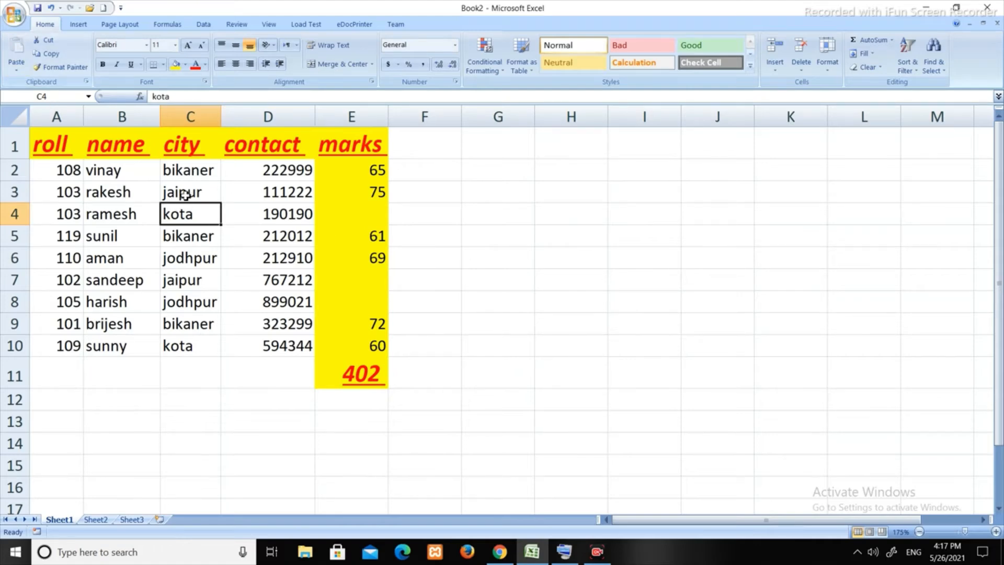
# Step: Copy the cities in C2:C10, paste them at H3 as a linked picture, and widen it to the edge of column I
pyautogui.moveTo(197, 170); pyautogui.dragTo(190, 345)
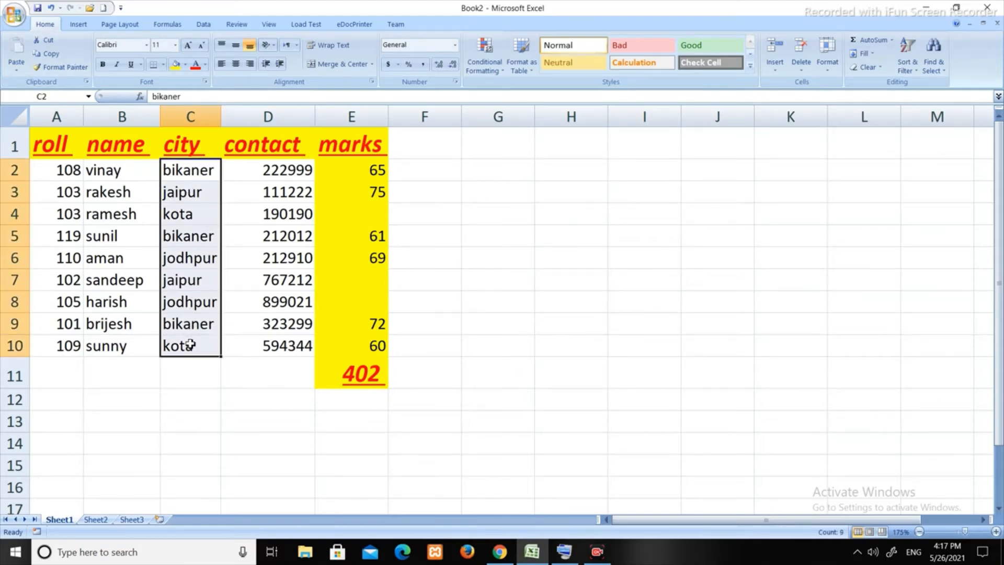
pyautogui.hotkey('ctrl', 'c')
pyautogui.click(591, 191)
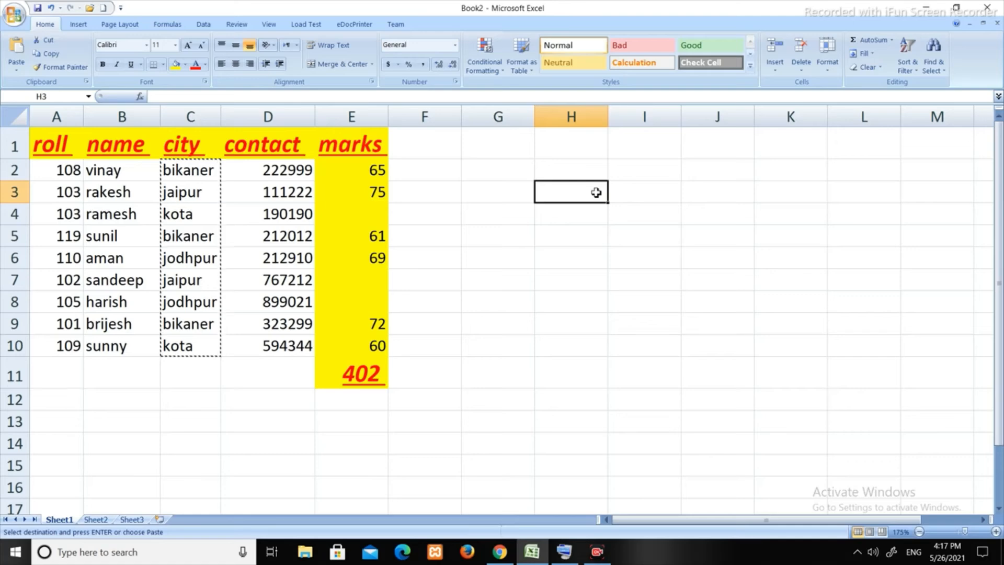
pyautogui.click(16, 67)
pyautogui.moveTo(74, 199)
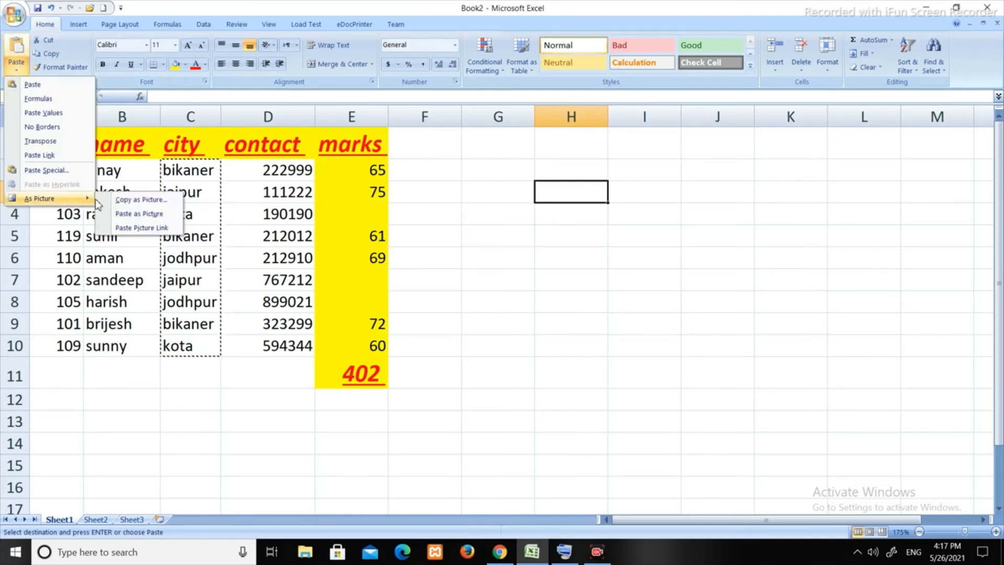
pyautogui.click(135, 228)
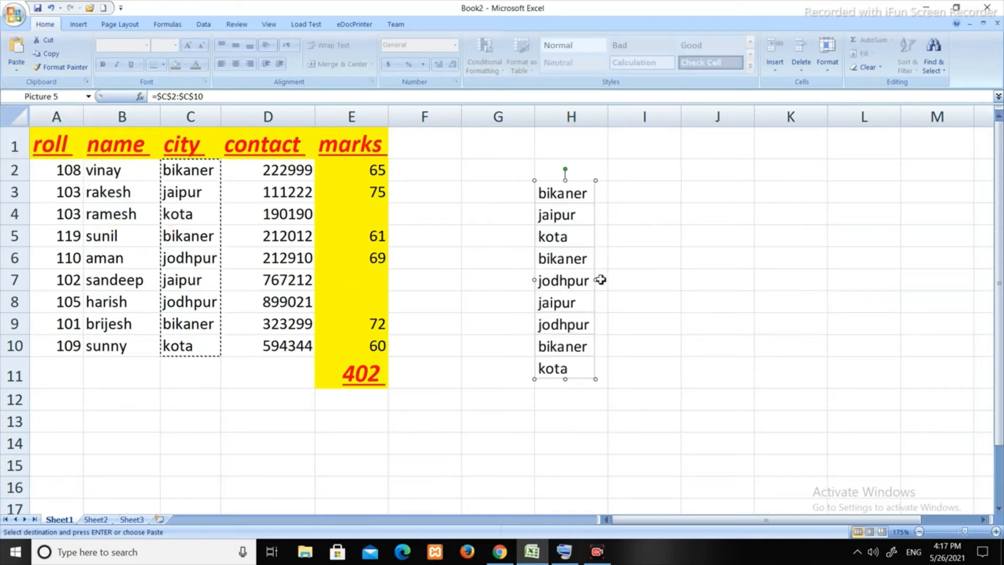
pyautogui.moveTo(599, 280); pyautogui.dragTo(680, 280)
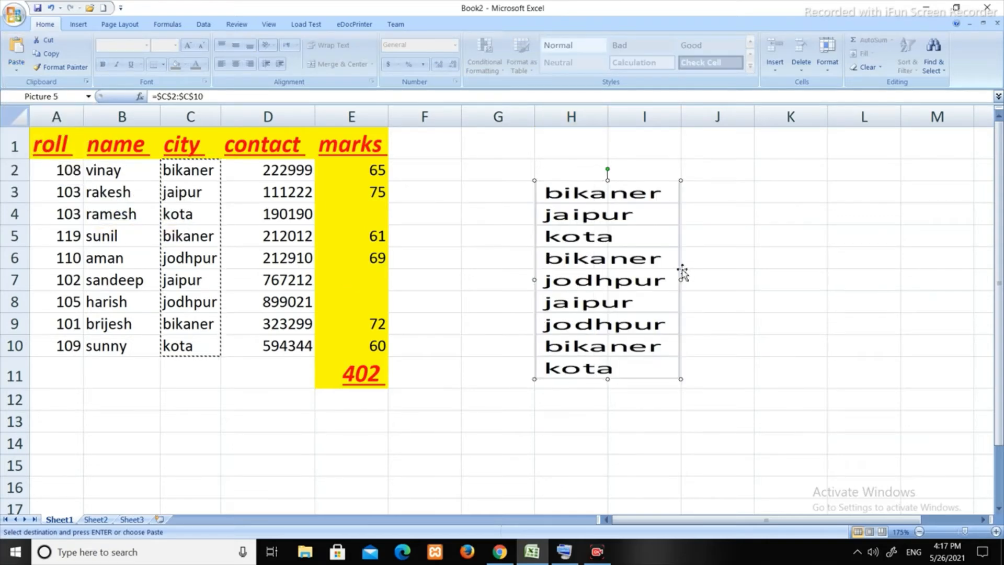
# Step: Set the city in cell C4 to jaipur to test the linked picture
pyautogui.click(198, 214)
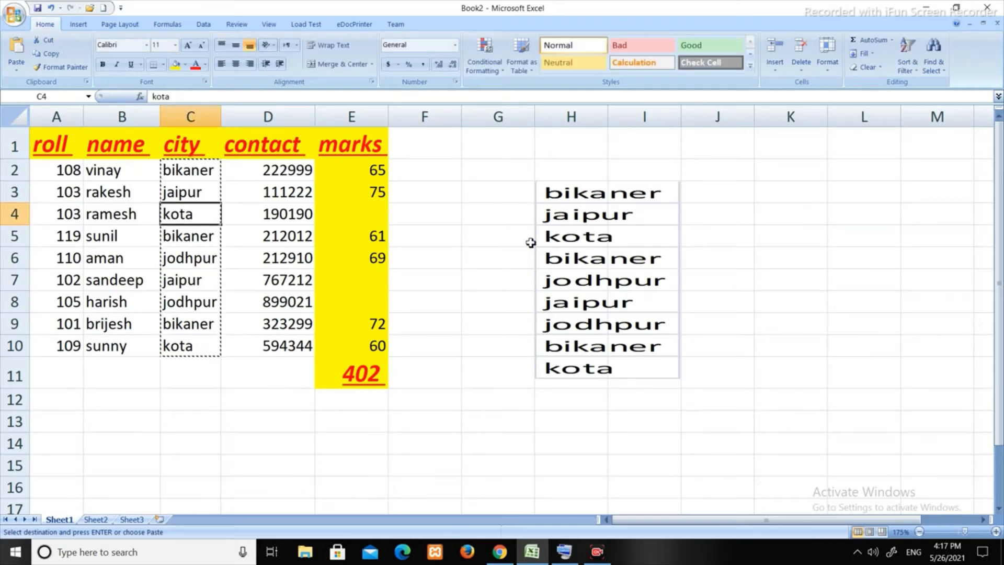
pyautogui.write('jia')
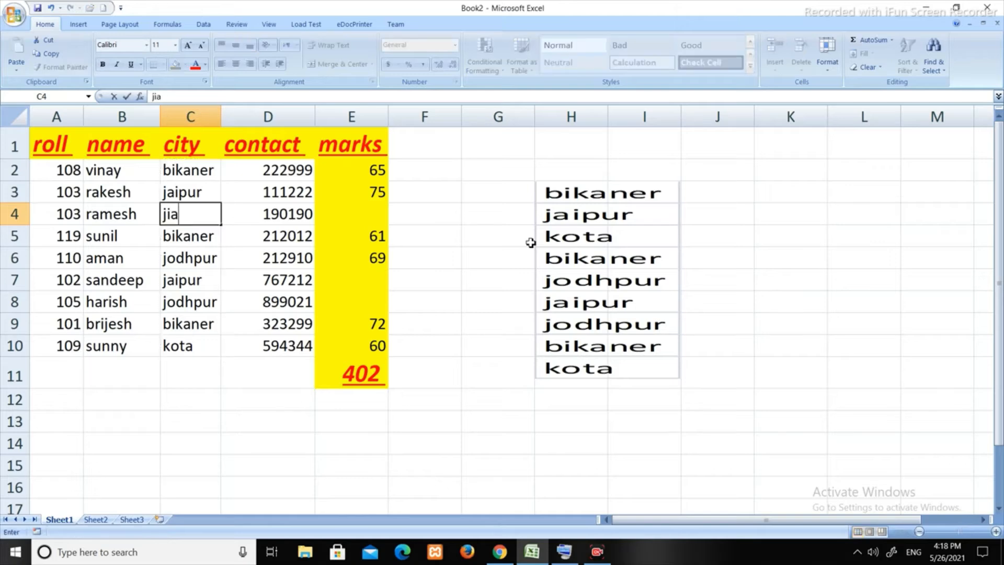
pyautogui.press('BackSpace')
pyautogui.press('BackSpace')
pyautogui.write('aipur')
pyautogui.press('BackSpace')
pyautogui.press('BackSpace')
pyautogui.write('p')
pyautogui.press('Return')
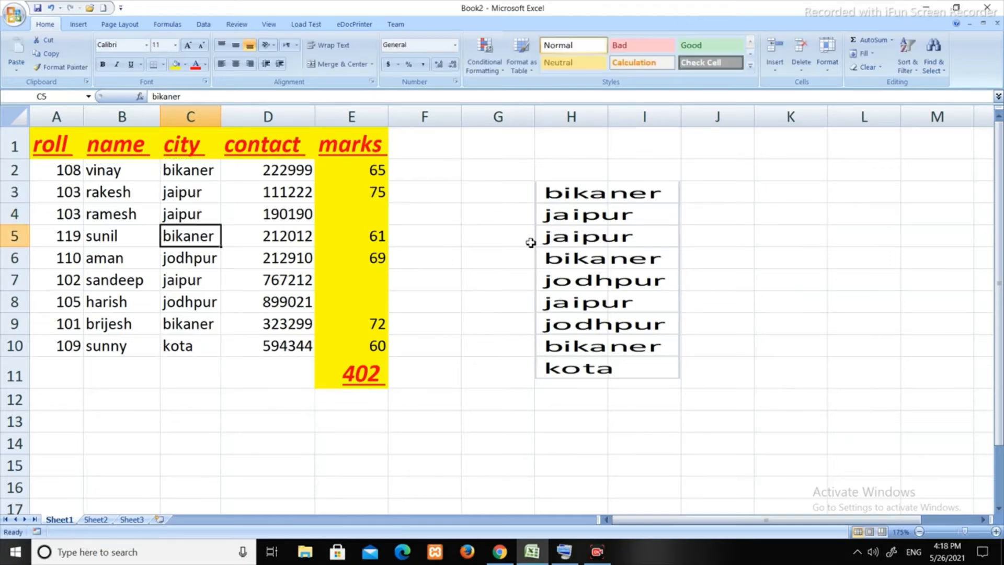
# Step: Move the linked picture over columns I and J and delete it
pyautogui.click(623, 237)
pyautogui.moveTo(624, 236); pyautogui.dragTo(708, 262)
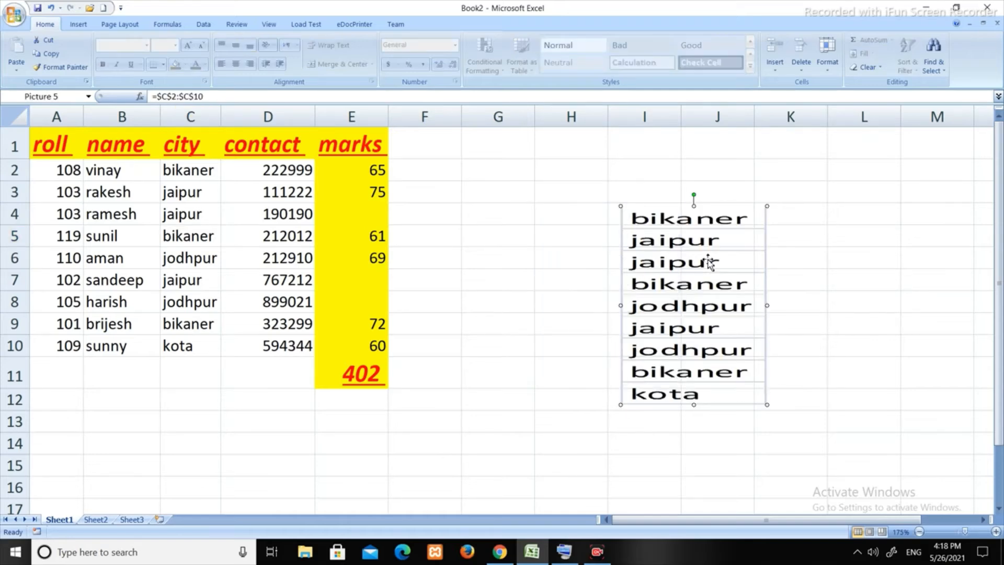
pyautogui.press('Delete')
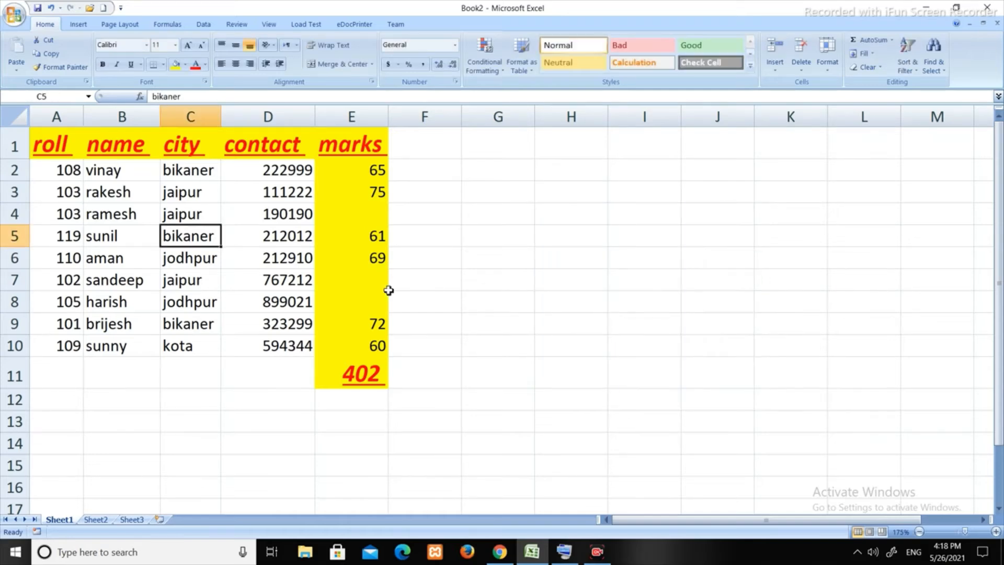
# Step: Undo the picture's deletion and move and the city edit in C4, and remove the linked picture again
pyautogui.hotkey('ctrl', 'z')
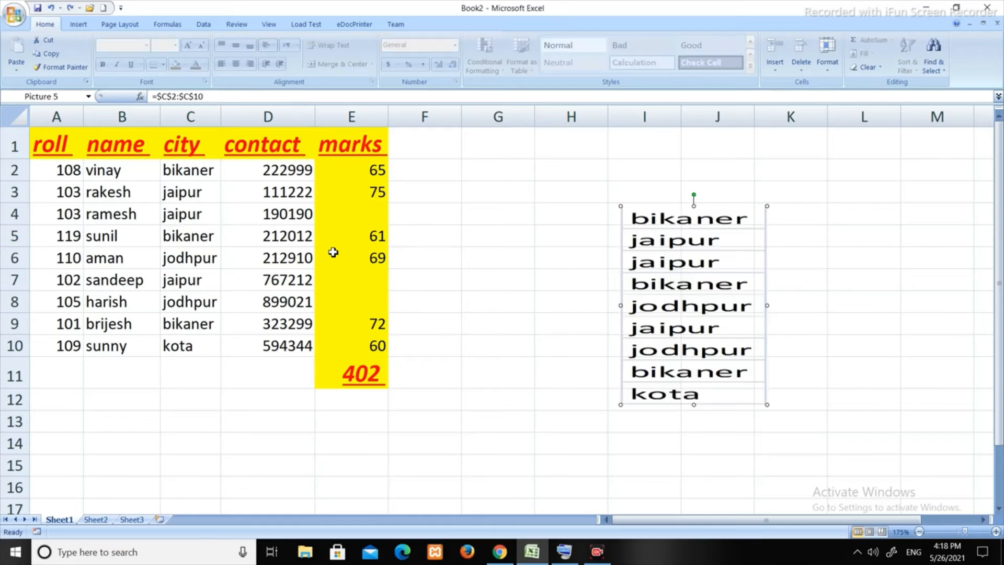
pyautogui.hotkey('ctrl', 'z')
pyautogui.hotkey('ctrl', 'z')
pyautogui.click(622, 231)
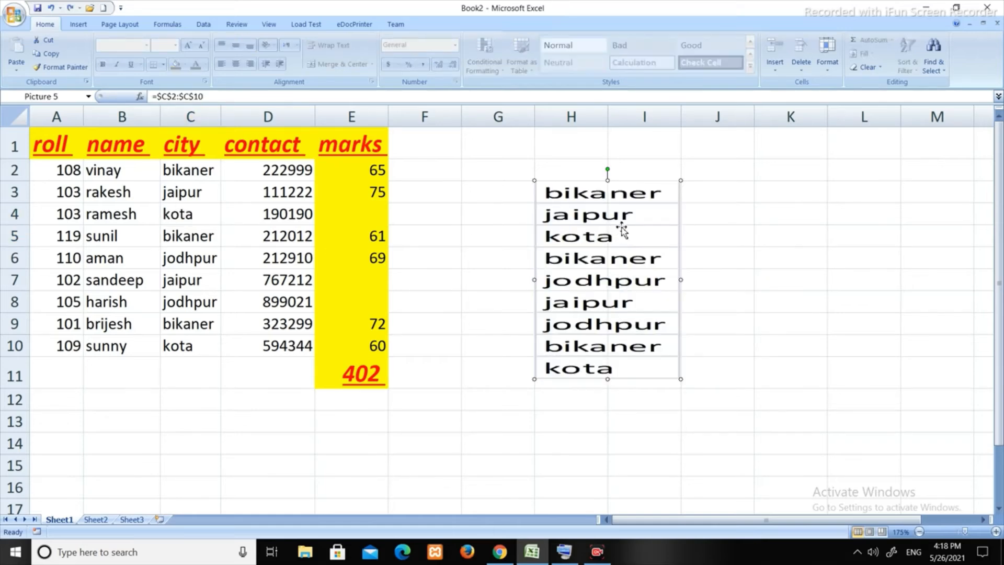
pyautogui.press('Delete')
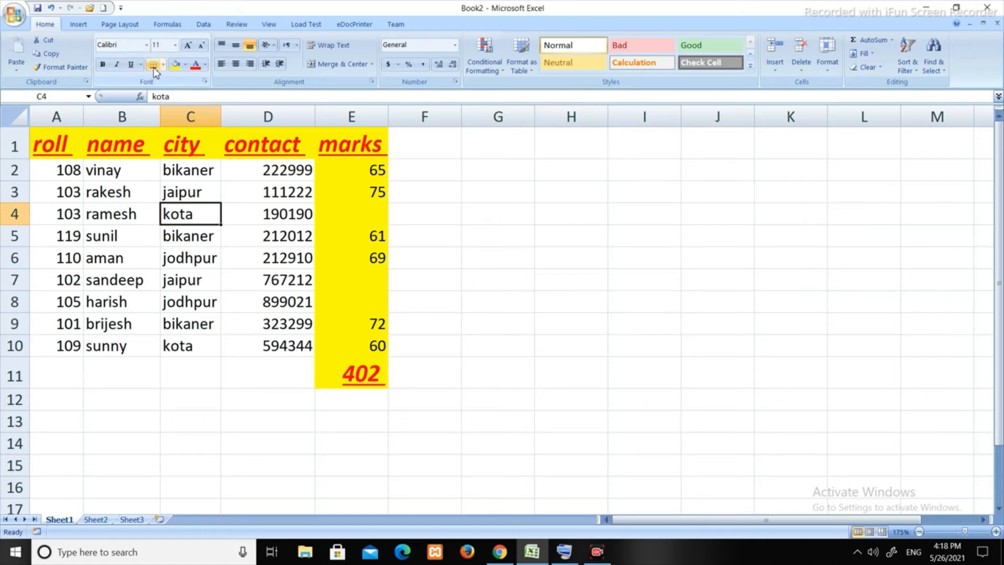
# Step: Select the table range A1:E10 and look through the available fonts and font sizes
pyautogui.click(66, 141)
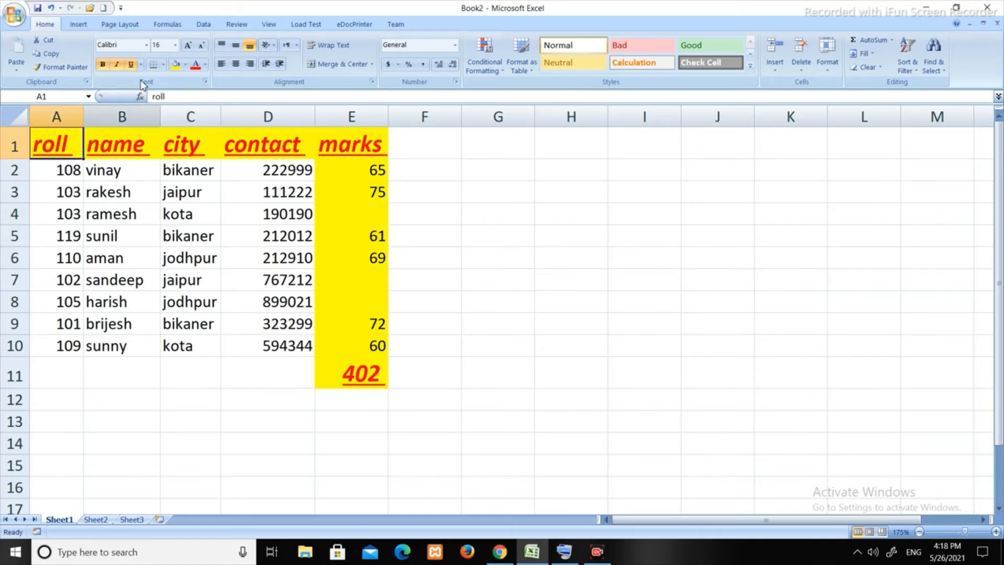
pyautogui.click(146, 51)
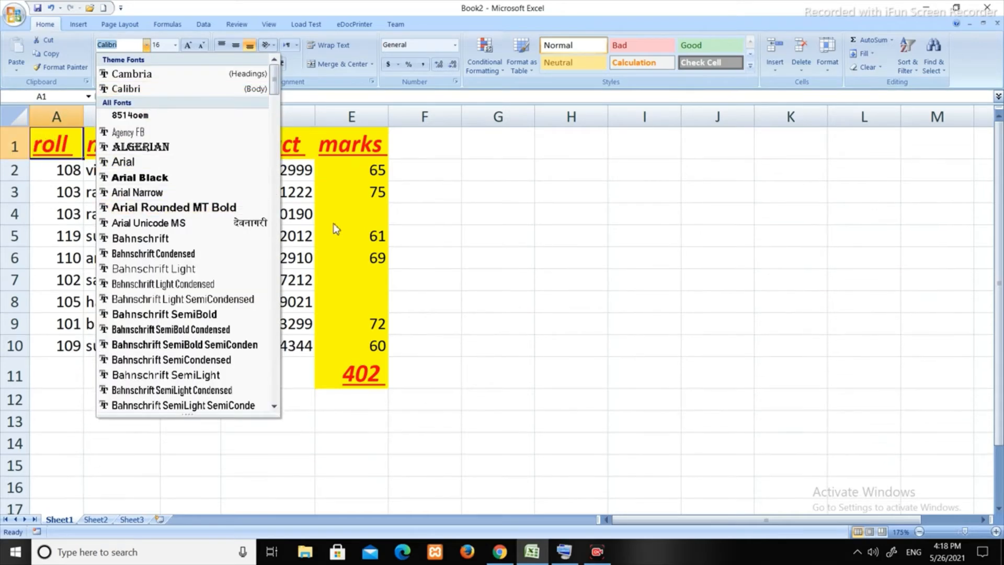
pyautogui.press('Escape')
pyautogui.moveTo(66, 148); pyautogui.dragTo(373, 353)
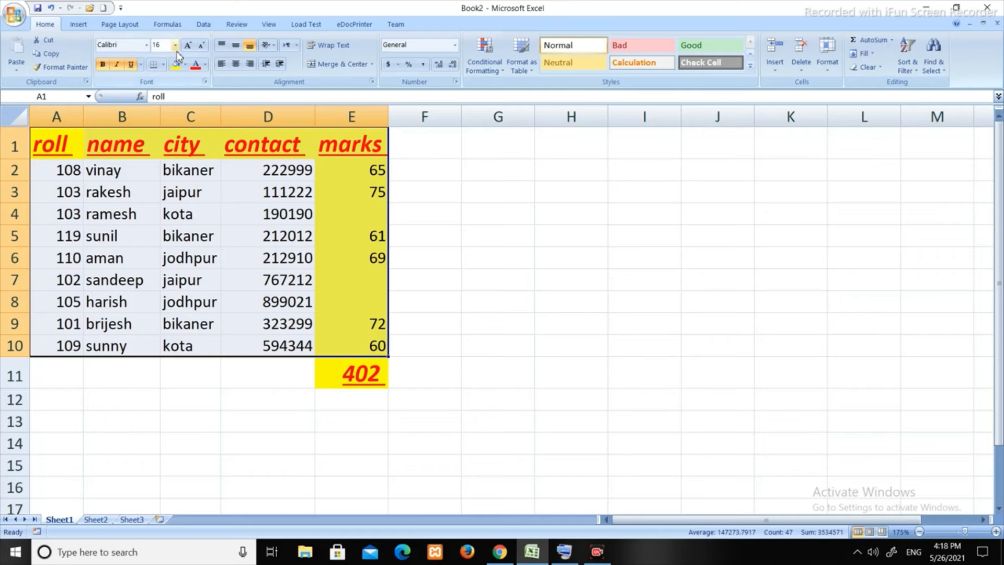
pyautogui.click(147, 45)
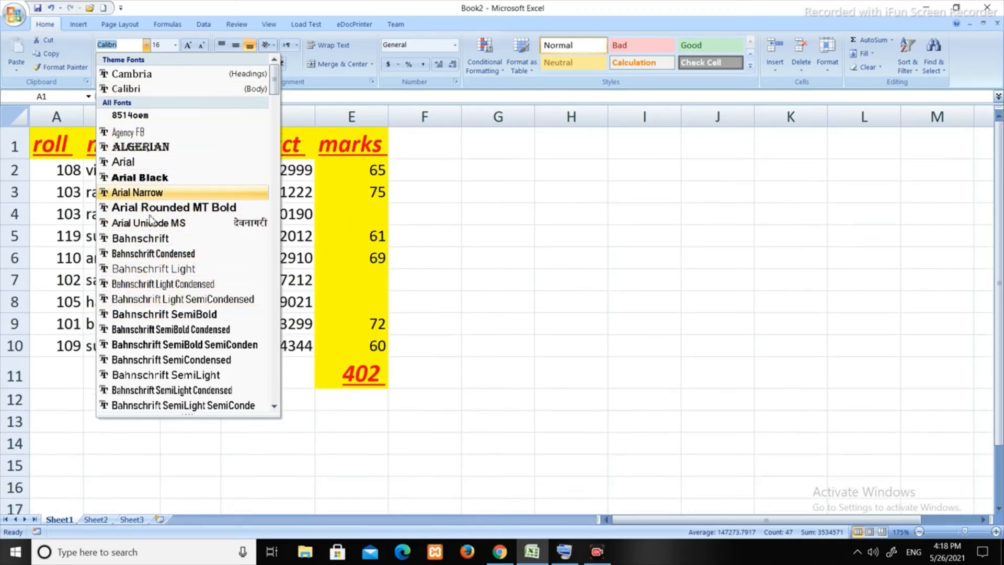
pyautogui.click(175, 45)
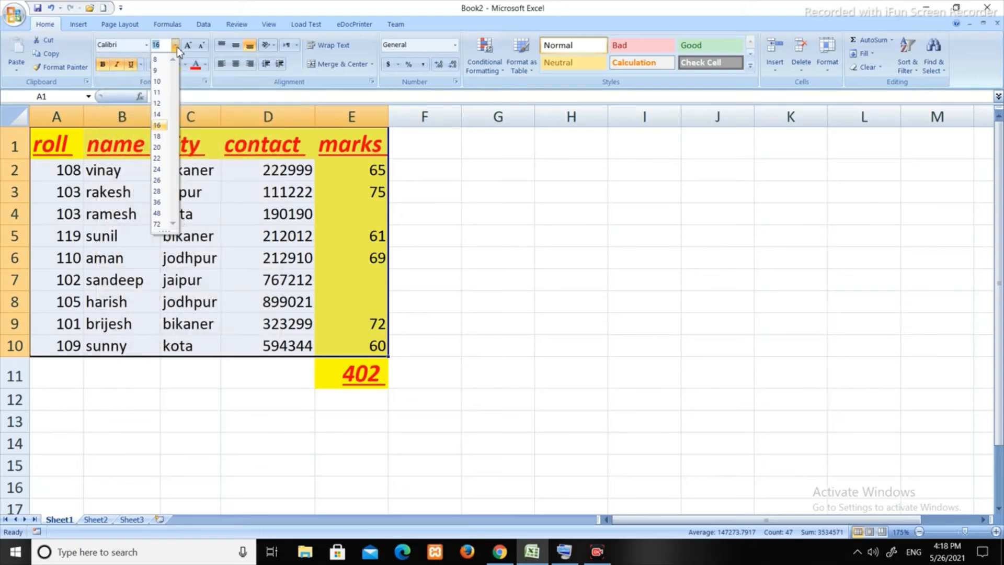
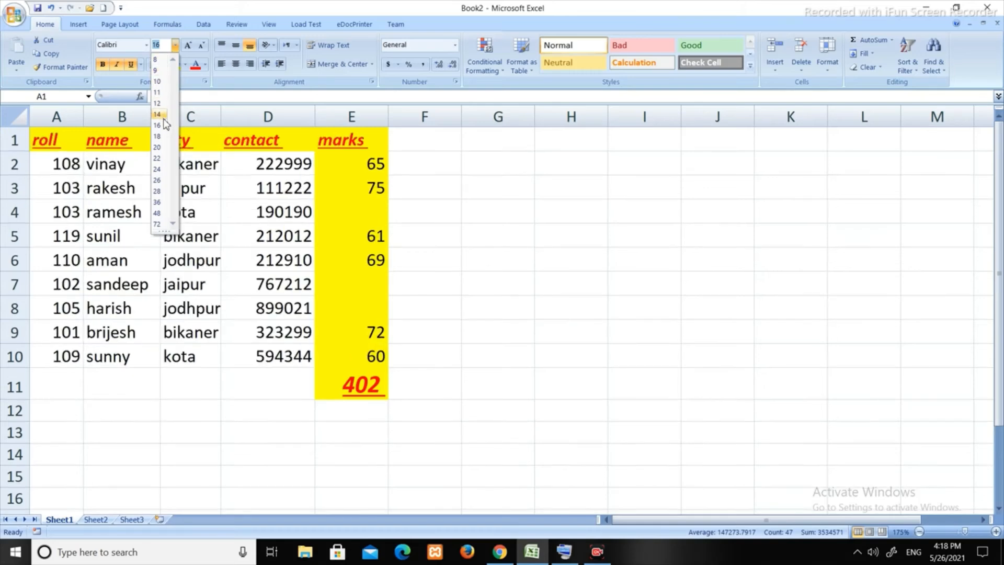
# Step: Enlarge the text of A1:E10 by three size increments, bringing the header row to size 22
pyautogui.click(188, 46)
pyautogui.click(188, 46)
pyautogui.click(189, 46)
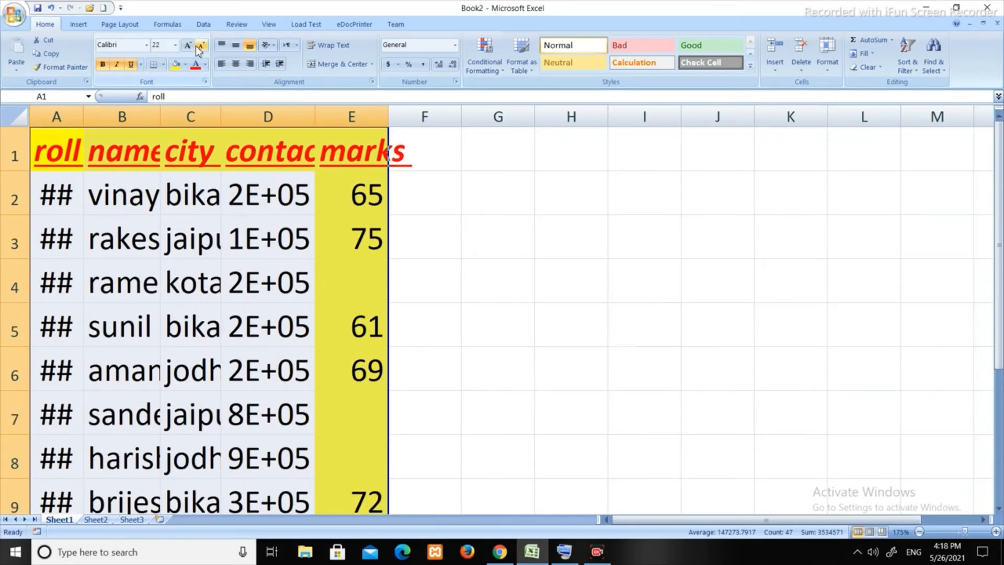
# Step: Shrink the text of A1:E10 until the header row is size 14, and enlarge it again to header size 18
pyautogui.click(199, 46)
pyautogui.click(199, 47)
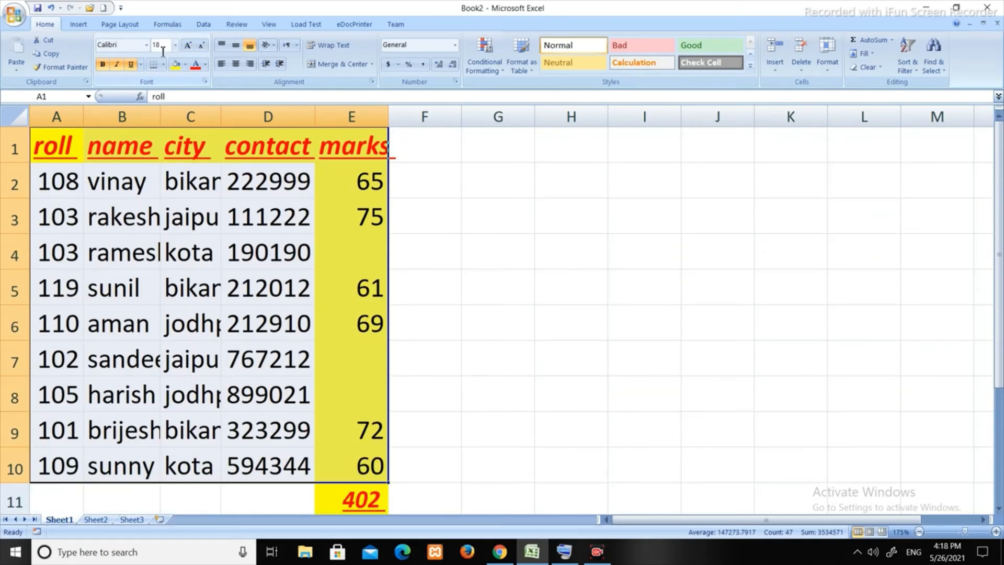
pyautogui.click(199, 46)
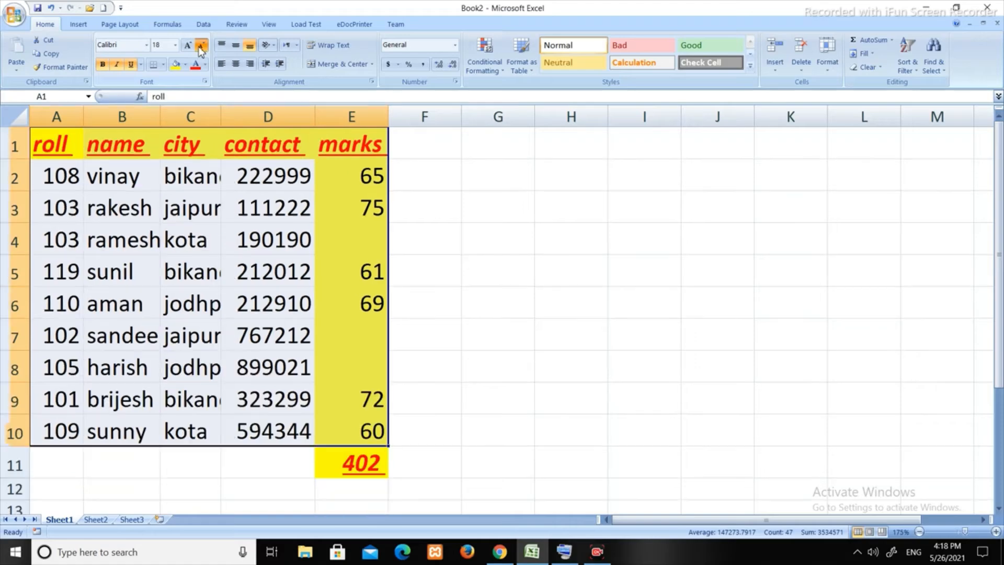
pyautogui.click(203, 46)
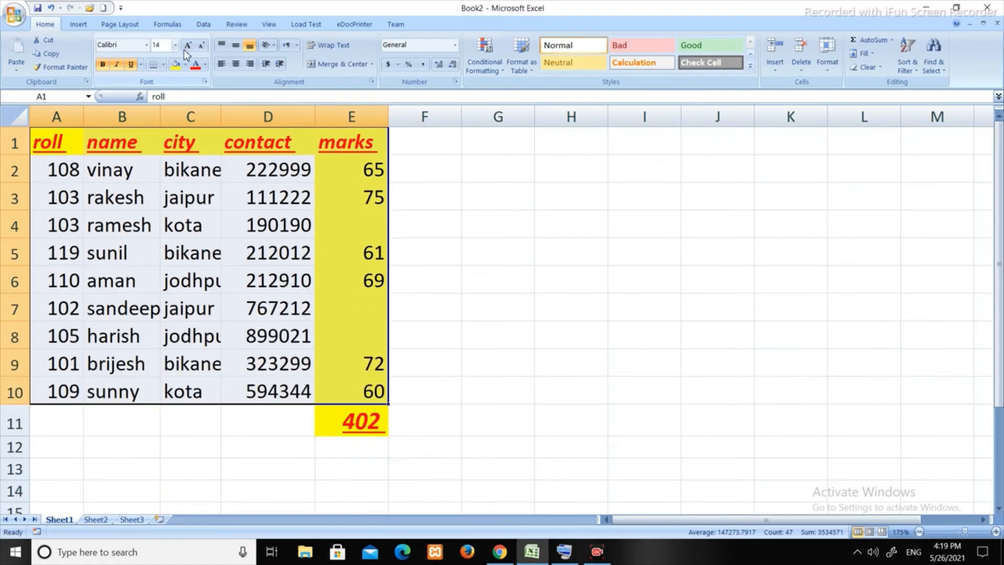
pyautogui.click(192, 48)
pyautogui.click(190, 48)
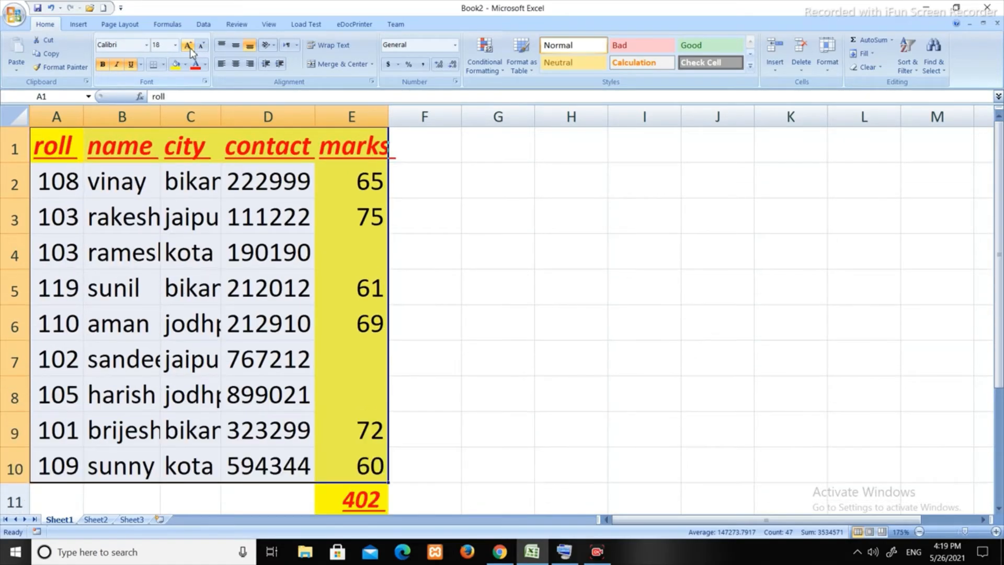
# Step: Reduce the text size of A1:E10 in increments until the header row is size 14
pyautogui.click(190, 48)
pyautogui.click(201, 49)
pyautogui.click(201, 49)
pyautogui.click(200, 49)
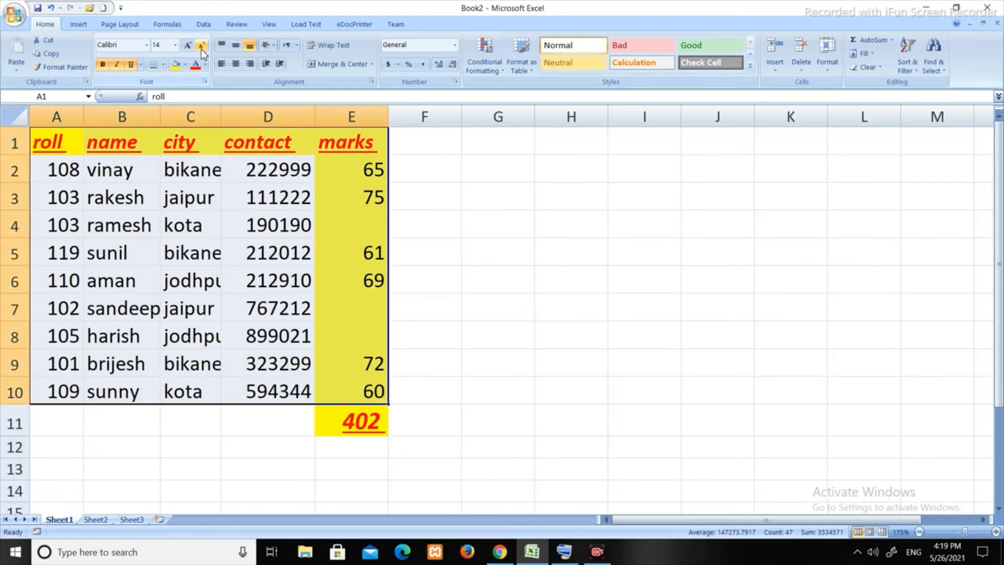
# Step: Remove the bold, italic and underline formatting from A1:E10
pyautogui.click(103, 65)
pyautogui.click(117, 63)
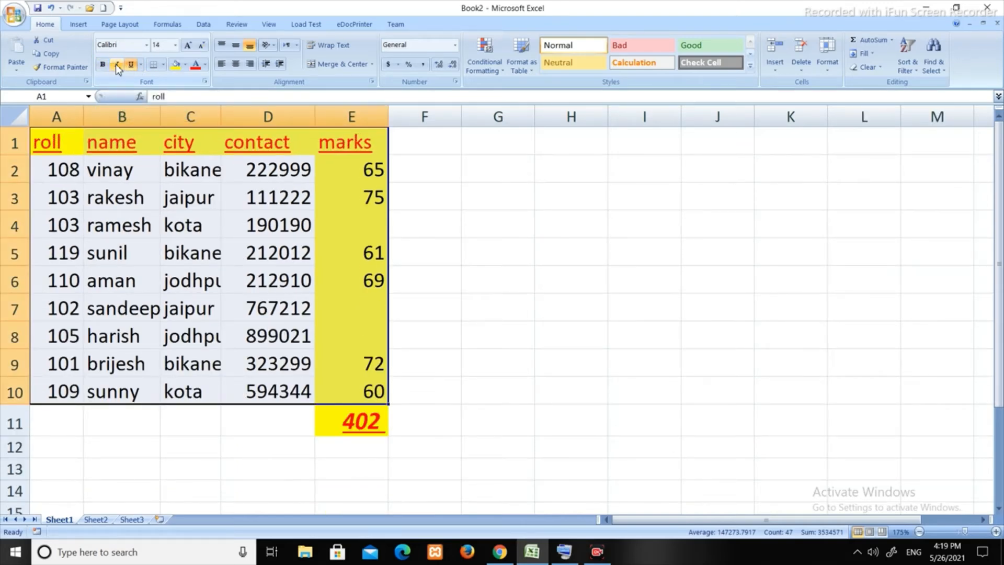
pyautogui.click(131, 64)
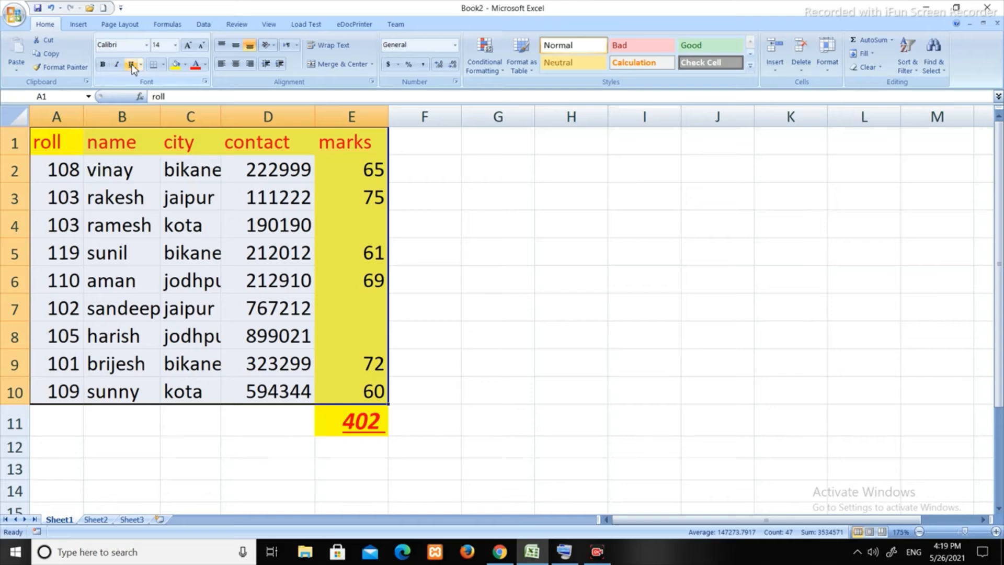
# Step: Try bold, italic and single underline on A1:E10 one at a time, removing each again
pyautogui.click(102, 67)
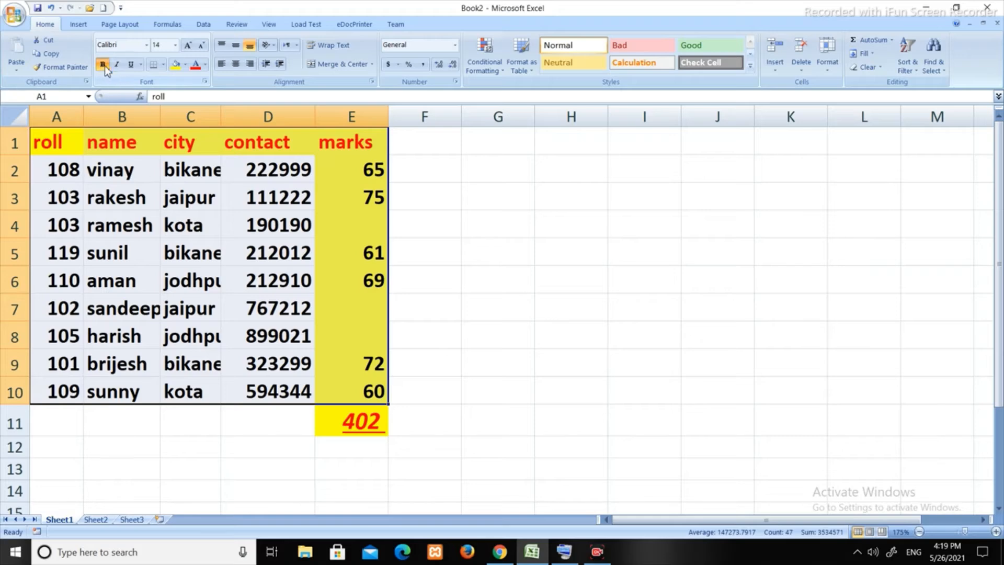
pyautogui.click(103, 66)
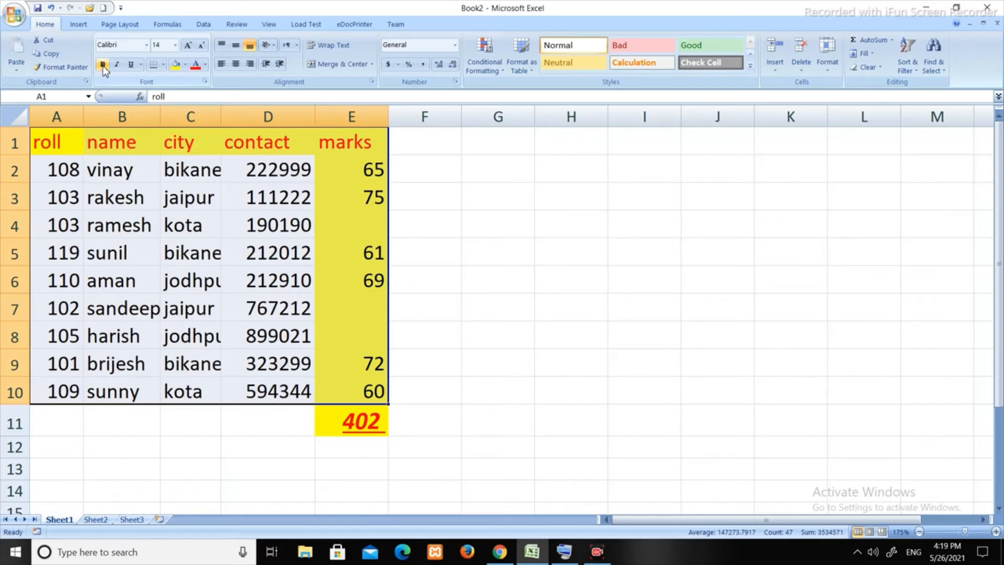
pyautogui.click(117, 65)
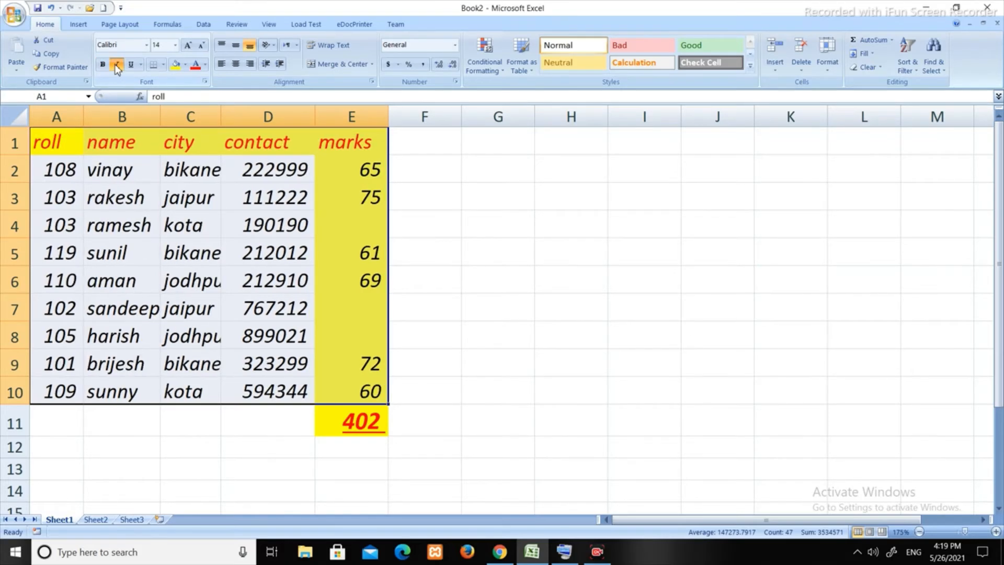
pyautogui.click(116, 65)
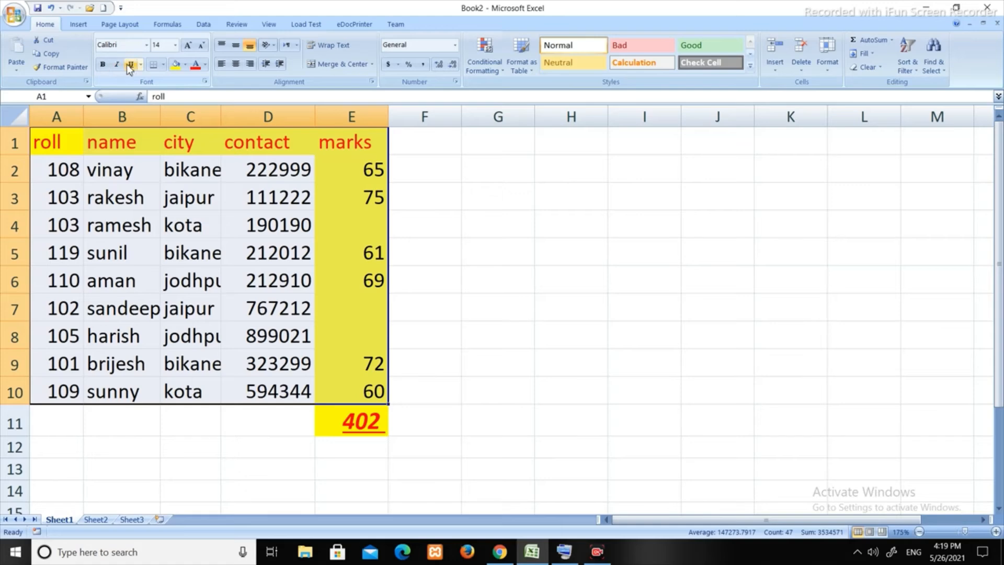
pyautogui.click(129, 65)
pyautogui.click(129, 65)
pyautogui.click(129, 65)
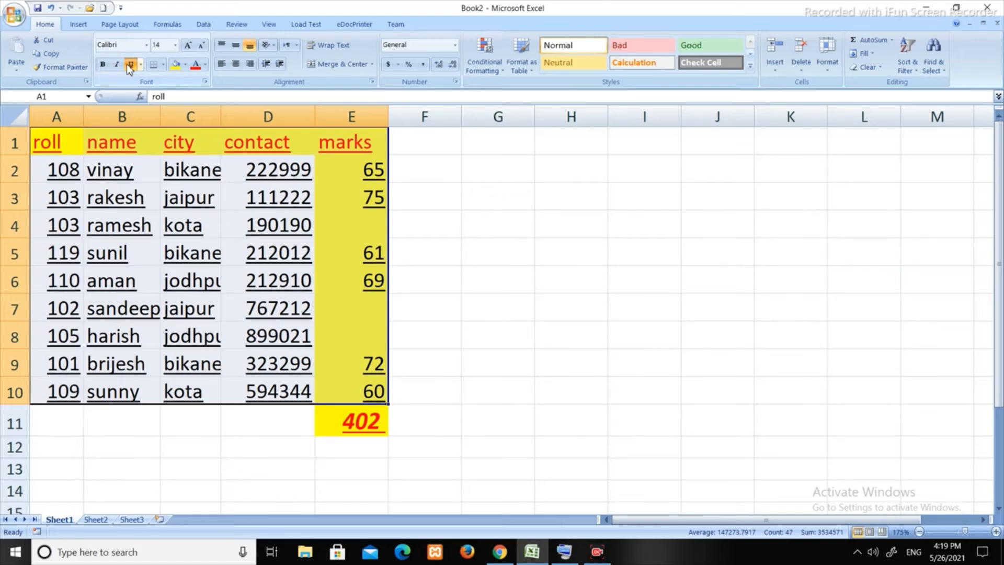
pyautogui.click(129, 64)
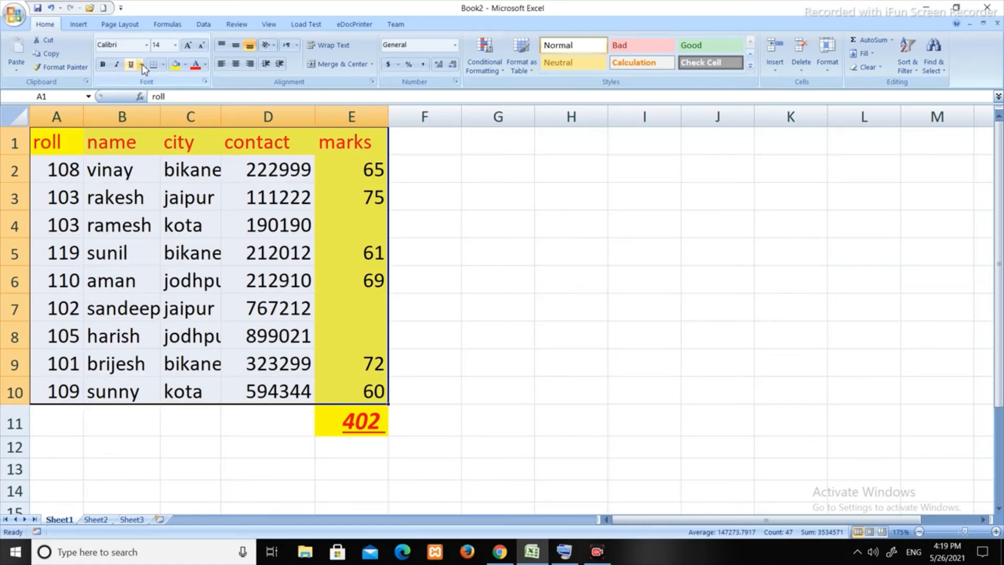
# Step: Apply a double underline to A1:E10 and remove it again
pyautogui.click(140, 64)
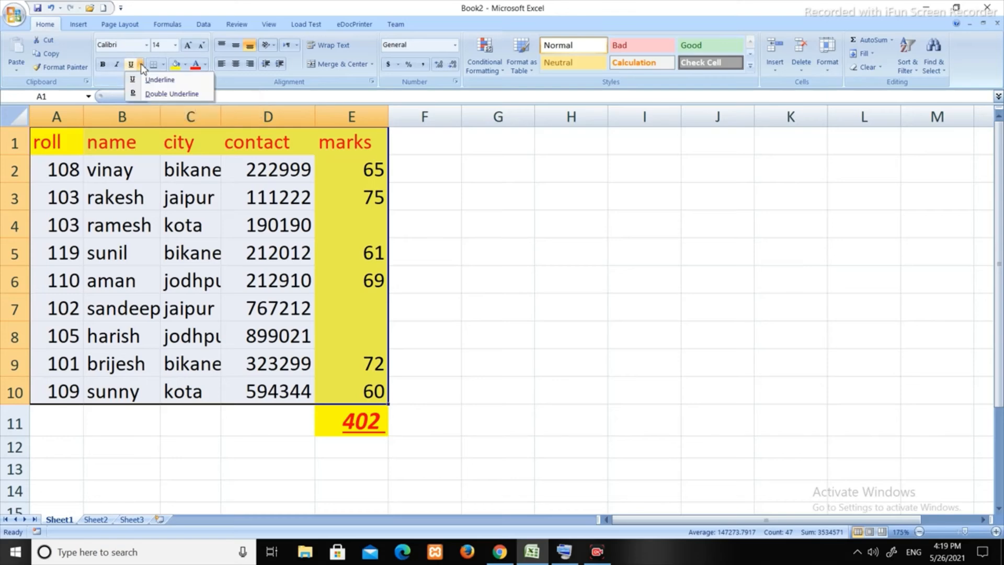
pyautogui.click(157, 94)
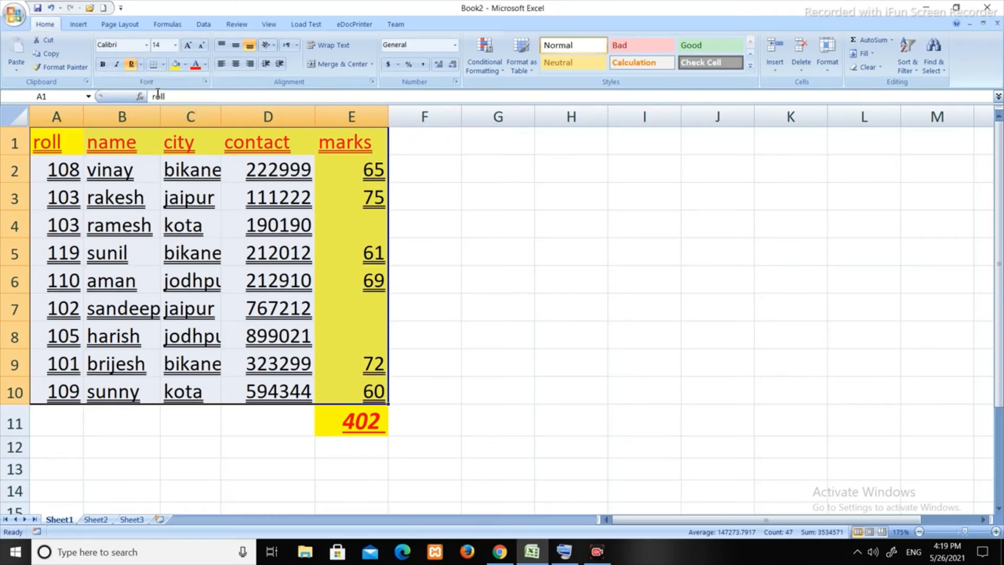
pyautogui.click(130, 65)
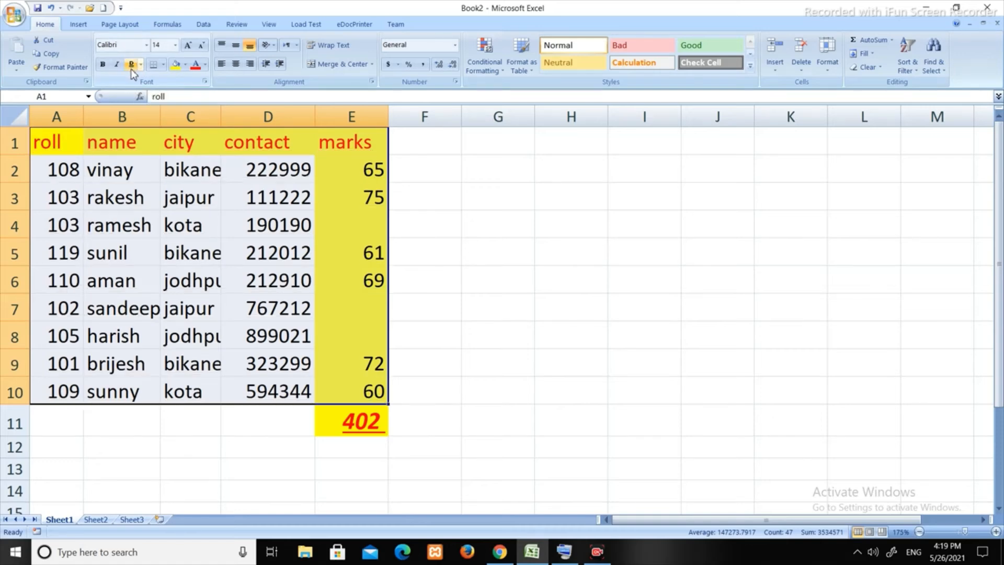
# Step: Apply All Borders to the table range A1:E10 and deselect the range
pyautogui.click(163, 64)
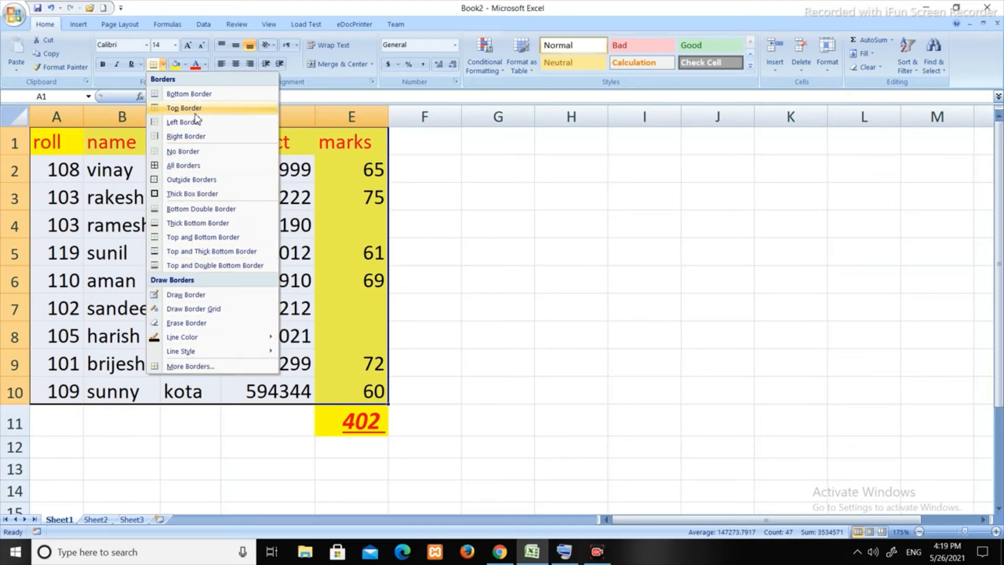
pyautogui.click(177, 166)
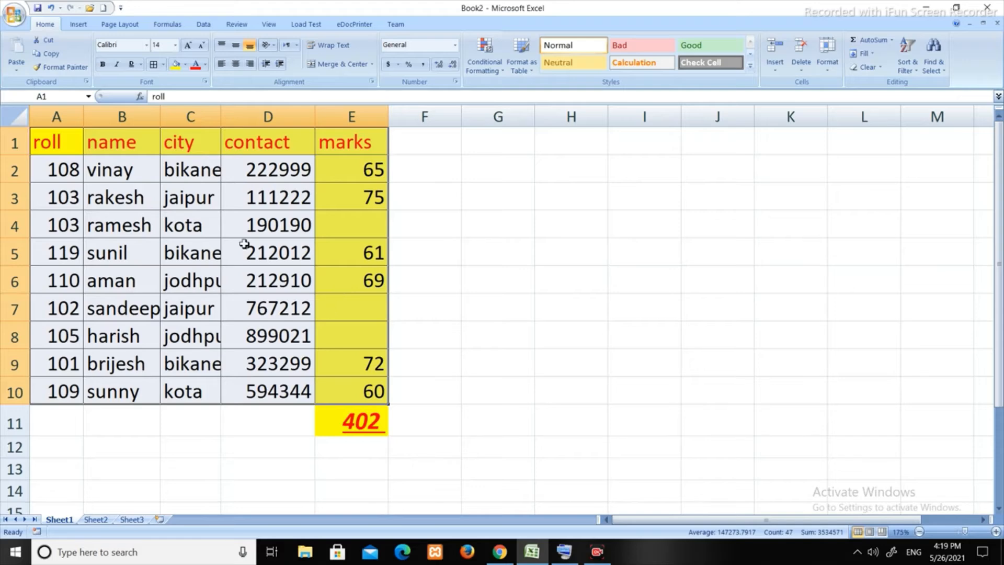
pyautogui.click(364, 296)
pyautogui.click(469, 259)
pyautogui.click(288, 176)
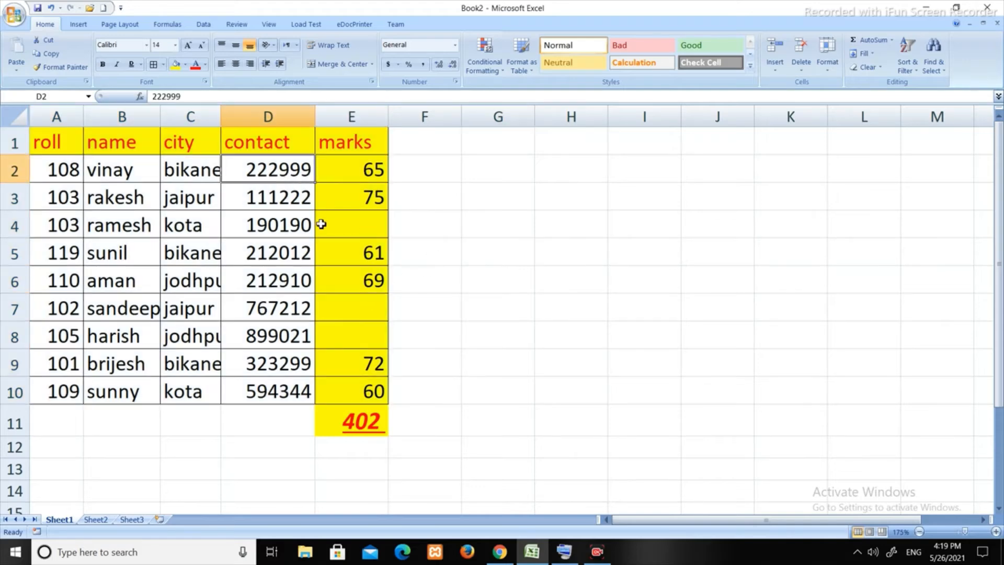
pyautogui.click(146, 149)
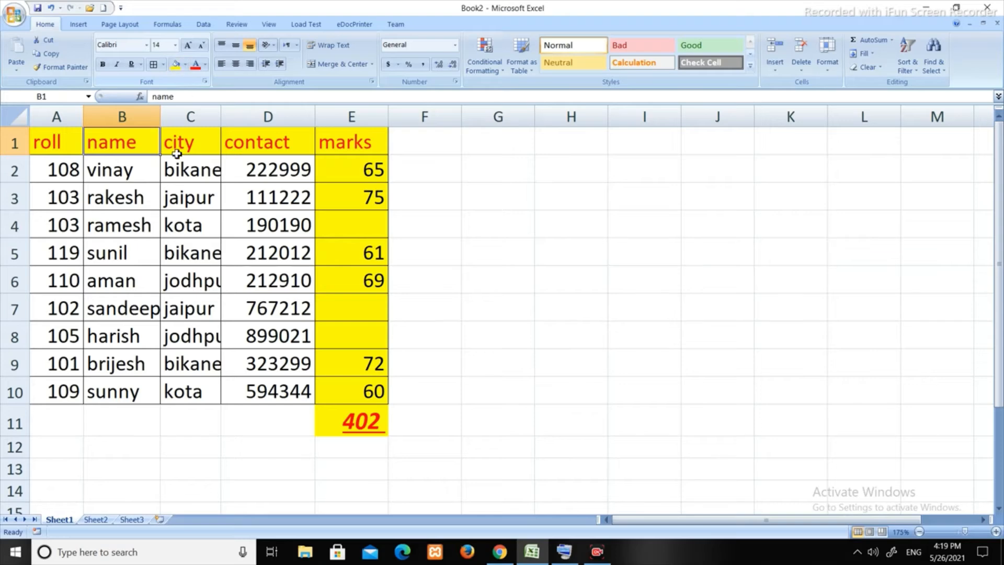
pyautogui.moveTo(168, 140); pyautogui.dragTo(256, 147)
pyautogui.moveTo(343, 177); pyautogui.dragTo(374, 385)
pyautogui.click(285, 270)
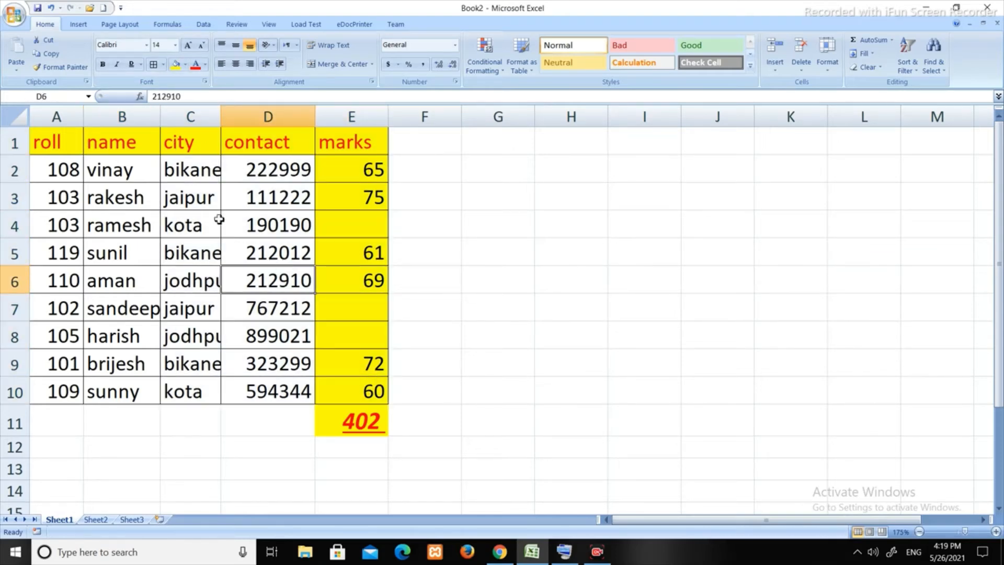
pyautogui.click(177, 172)
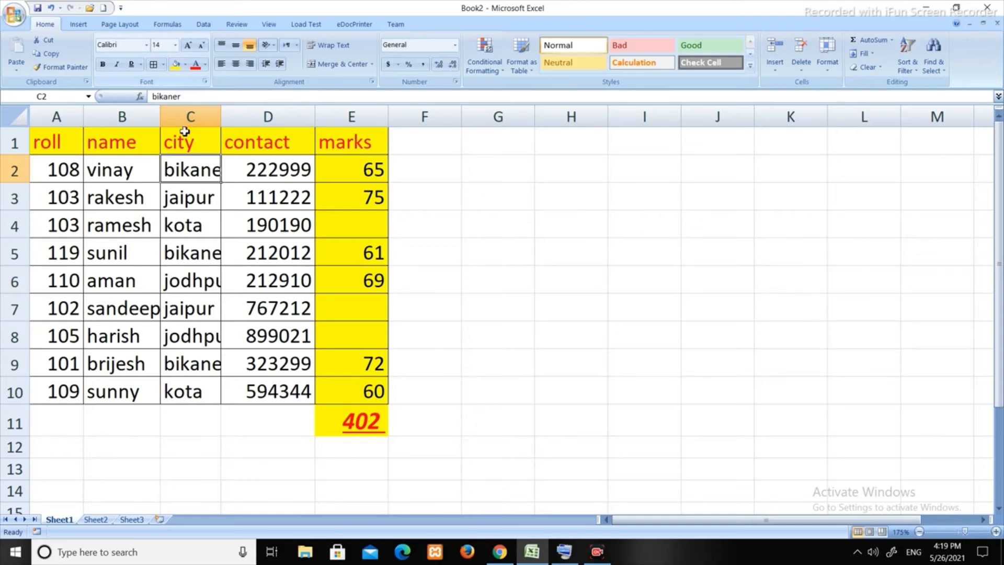
# Step: Try a red font on the cities in C3:C7, preview fill and font colors, and set the font color back to Automatic
pyautogui.moveTo(189, 197); pyautogui.dragTo(197, 303)
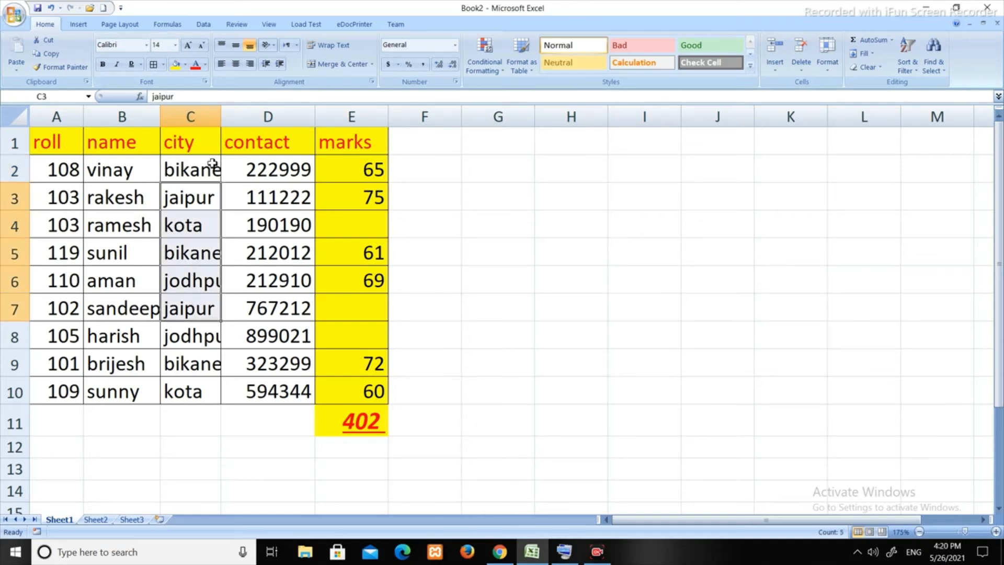
pyautogui.click(195, 65)
pyautogui.click(185, 63)
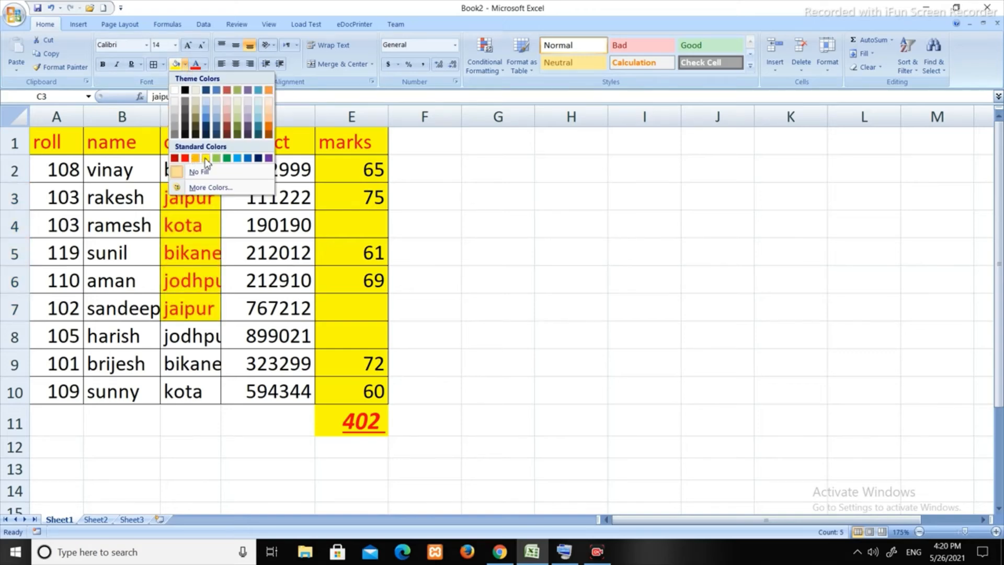
pyautogui.click(206, 65)
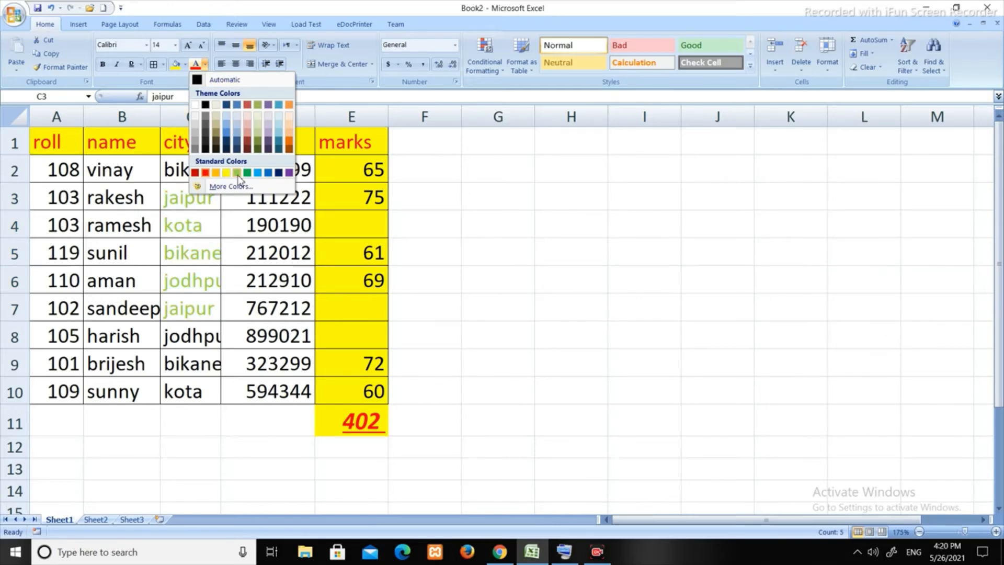
pyautogui.click(226, 80)
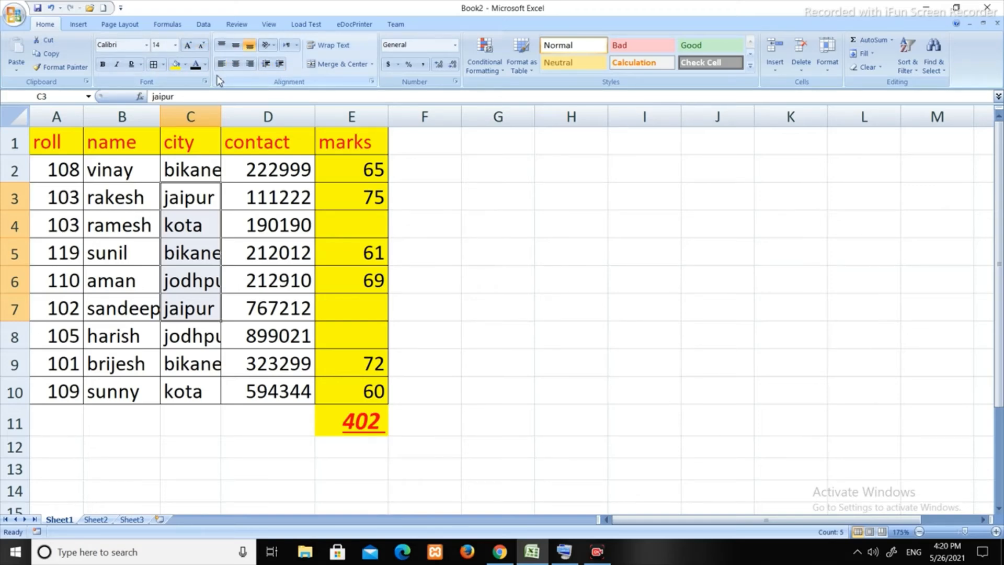
# Step: AutoFit the widths of columns A through E to their contents and return to cell A1
pyautogui.doubleClick(224, 119)
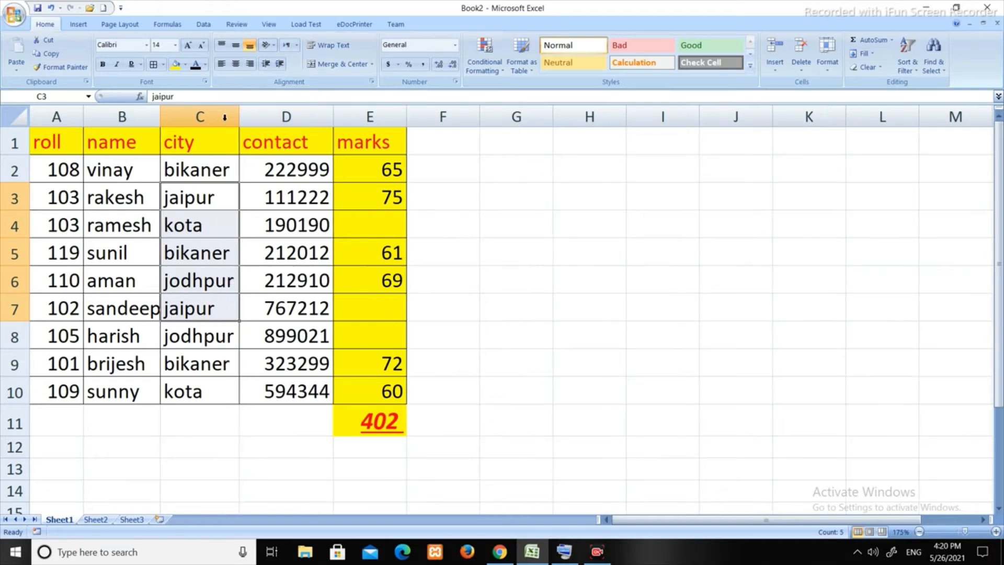
pyautogui.doubleClick(161, 113)
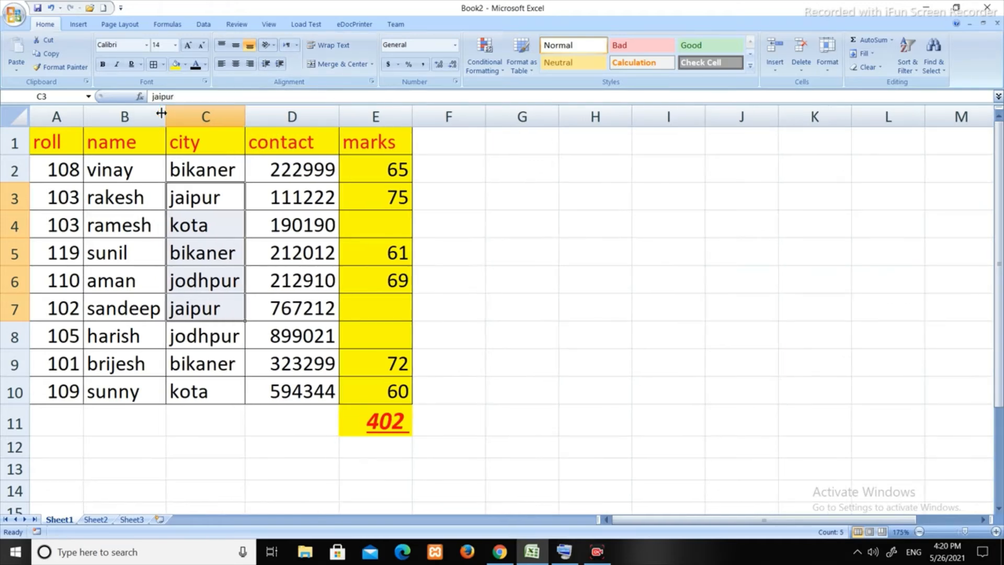
pyautogui.doubleClick(83, 113)
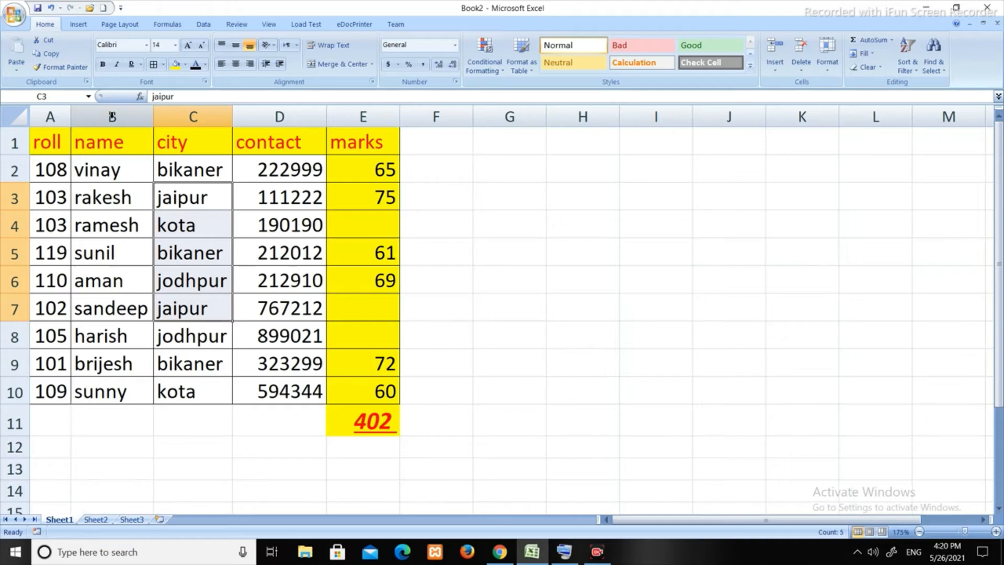
pyautogui.doubleClick(327, 115)
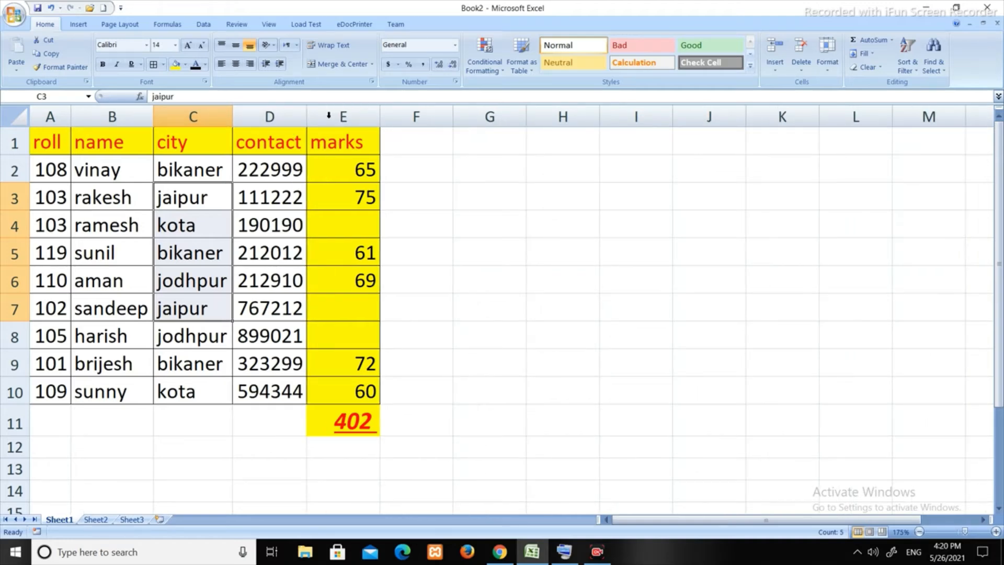
pyautogui.doubleClick(376, 115)
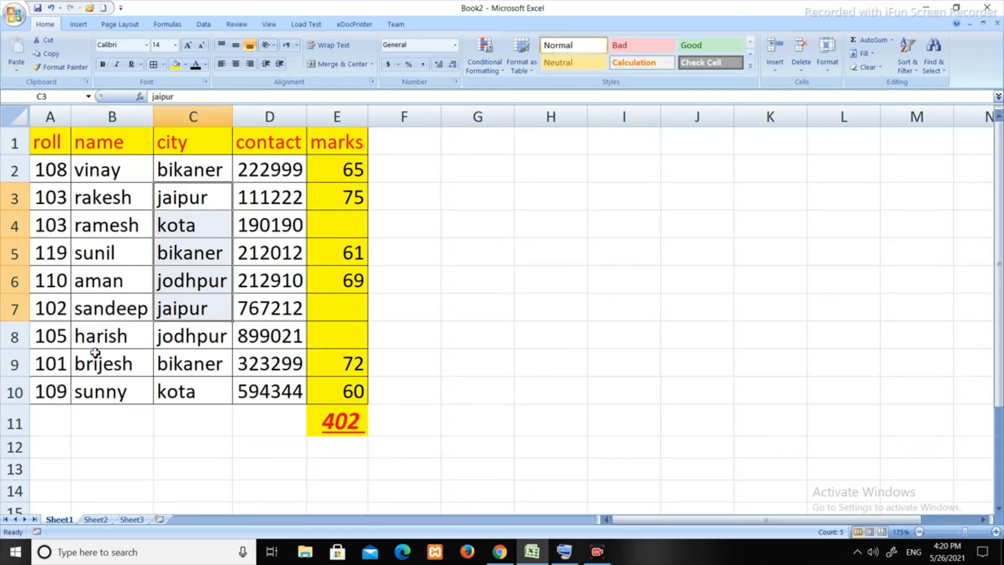
pyautogui.click(134, 278)
pyautogui.hotkey('ctrl', 'Home')
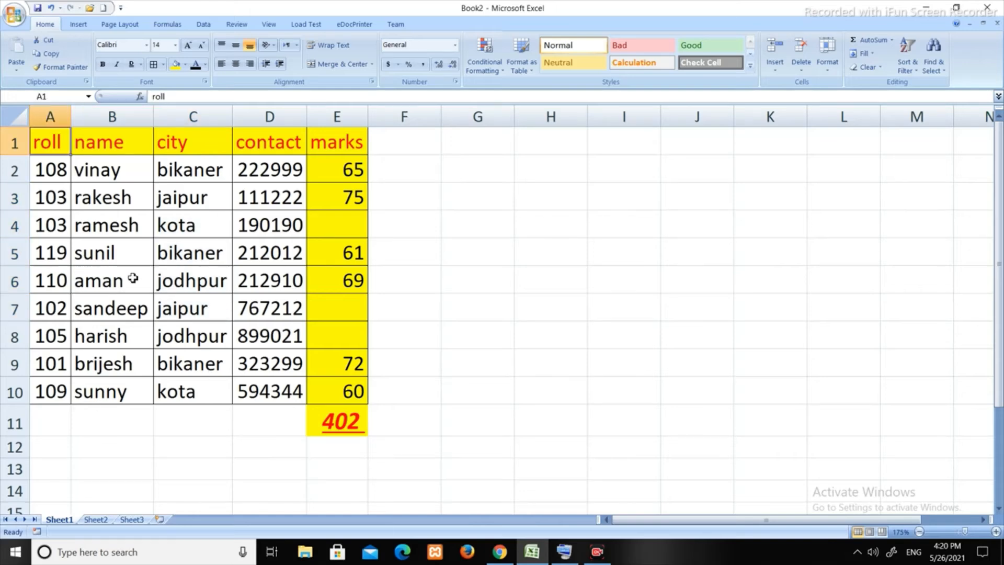
# Step: Try right and left alignment on the data range A2:E10, and center its contents horizontally
pyautogui.click(94, 192)
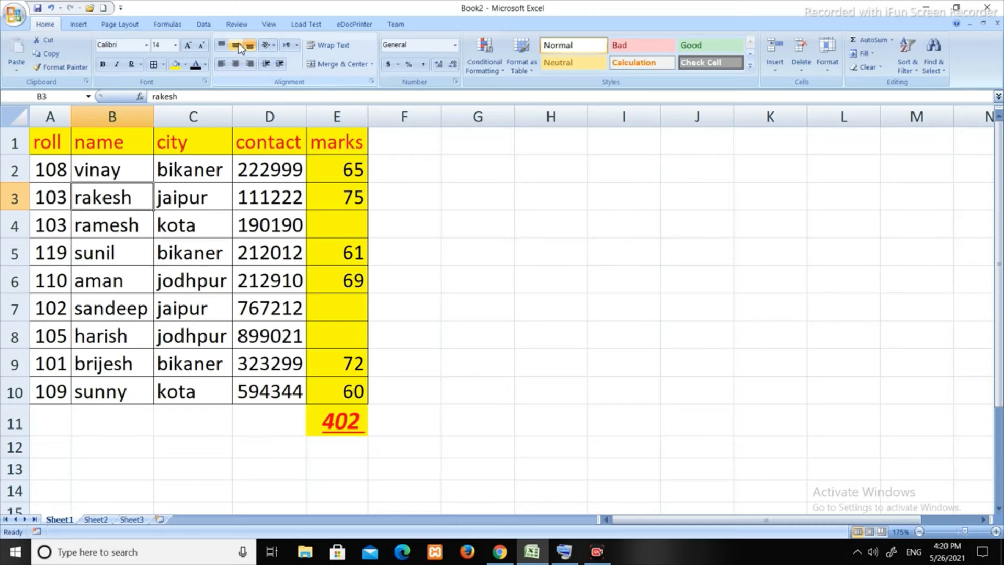
pyautogui.click(141, 174)
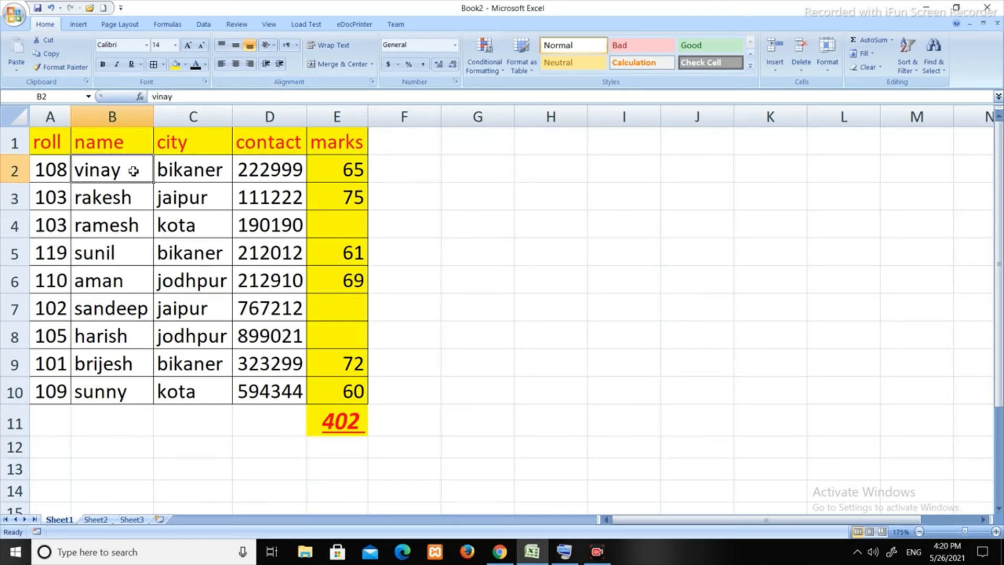
pyautogui.moveTo(54, 170); pyautogui.dragTo(318, 390)
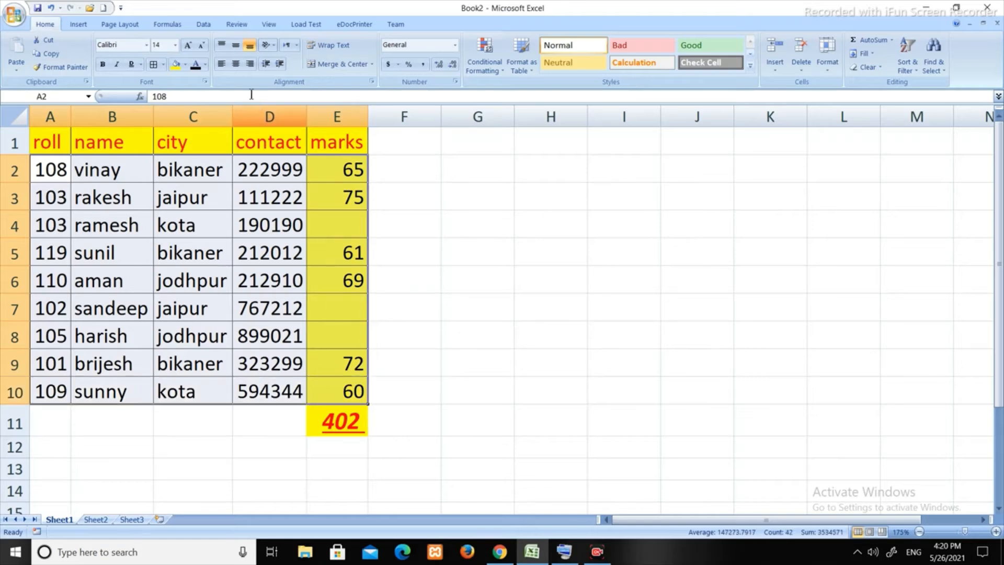
pyautogui.click(235, 64)
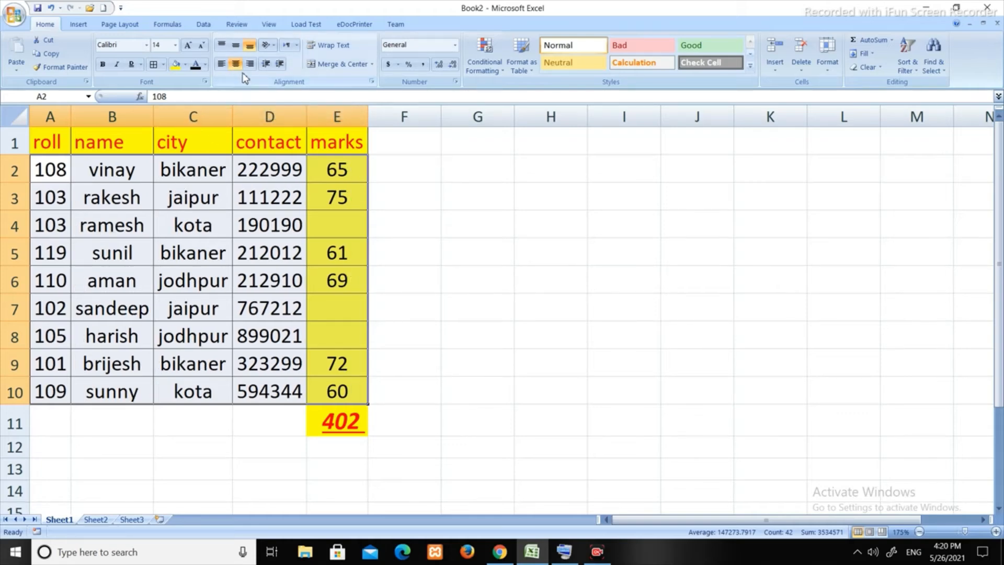
pyautogui.click(248, 64)
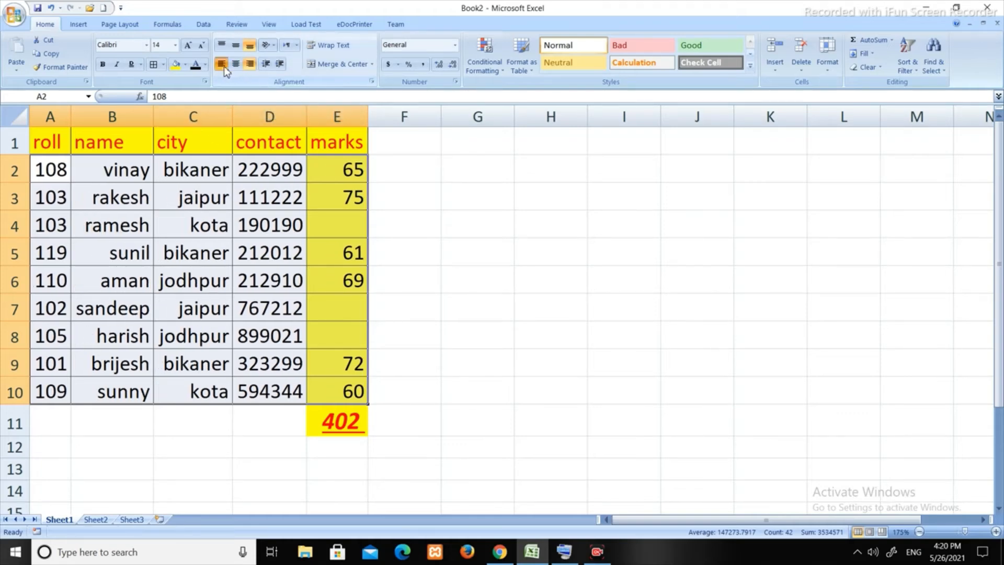
pyautogui.click(250, 64)
pyautogui.click(220, 65)
pyautogui.click(236, 64)
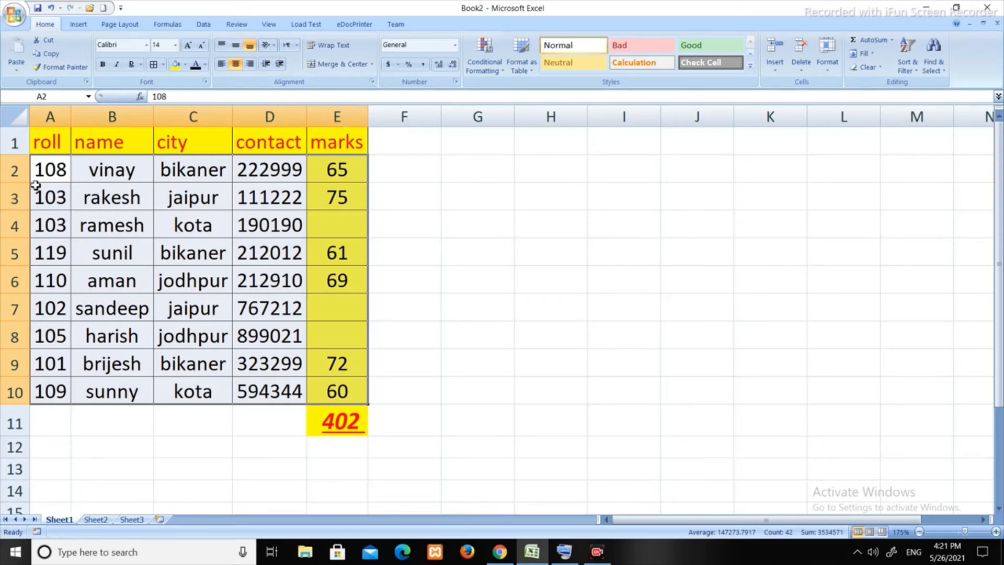
# Step: Select the table's rows from row 1 through row 11 and increase their height
pyautogui.moveTo(15, 141); pyautogui.dragTo(15, 421)
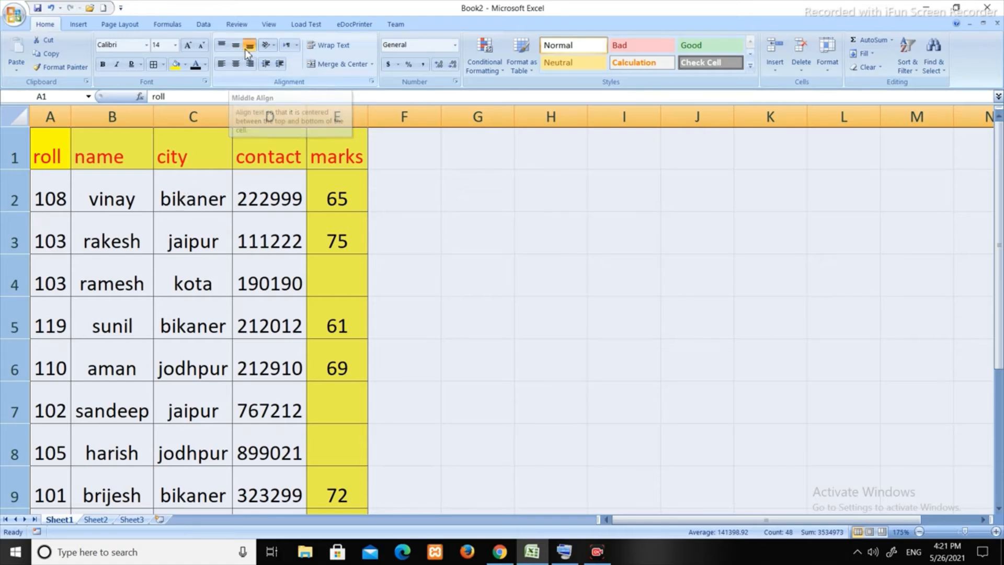
# Step: Try top and middle vertical alignment on the table's selected rows, and set the alignment back to bottom
pyautogui.click(222, 46)
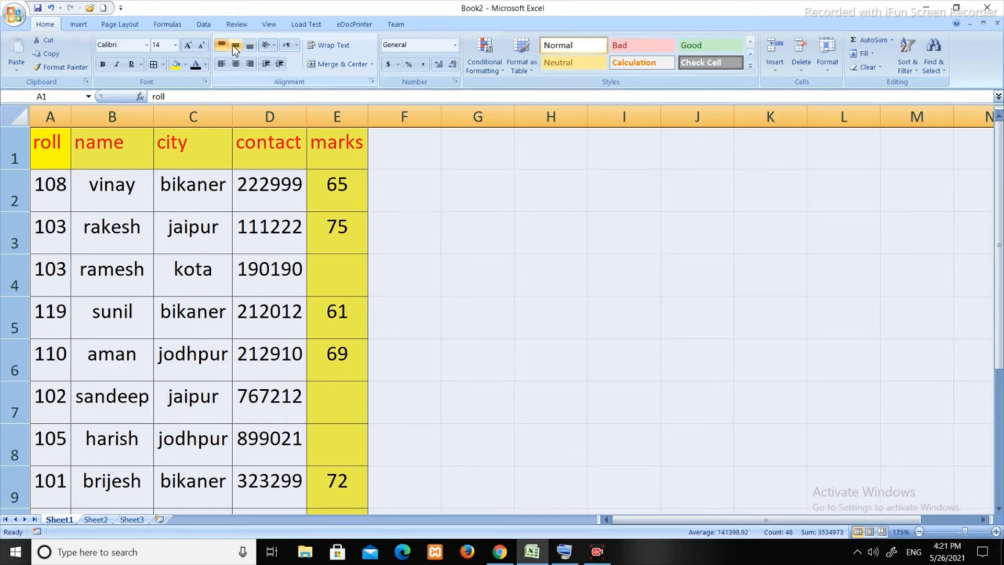
pyautogui.click(235, 49)
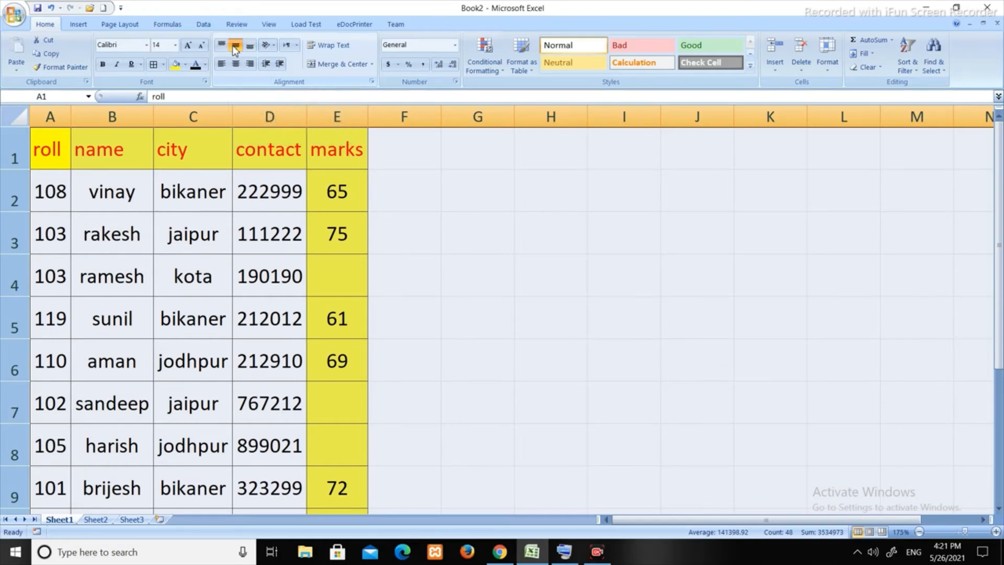
pyautogui.click(253, 49)
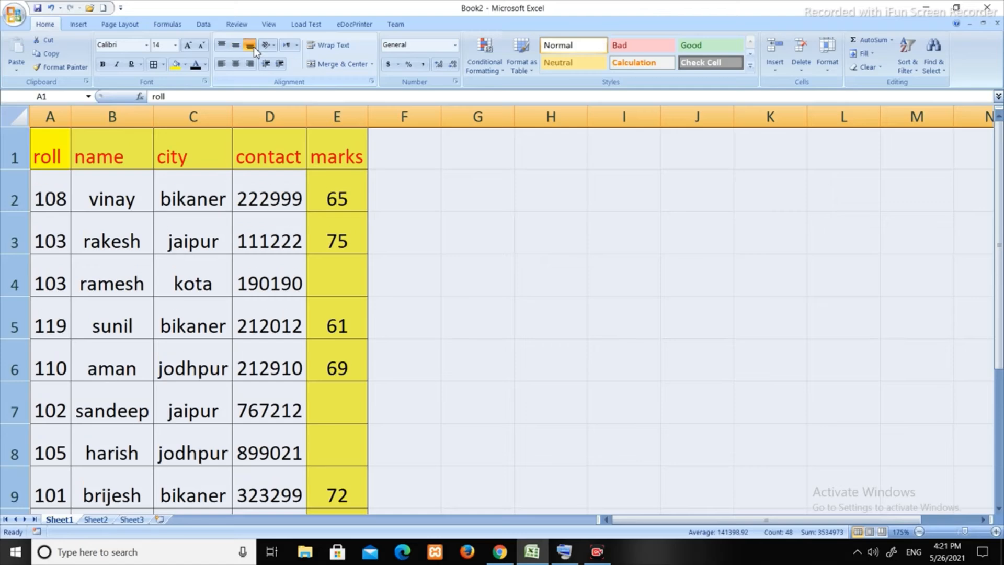
pyautogui.click(222, 47)
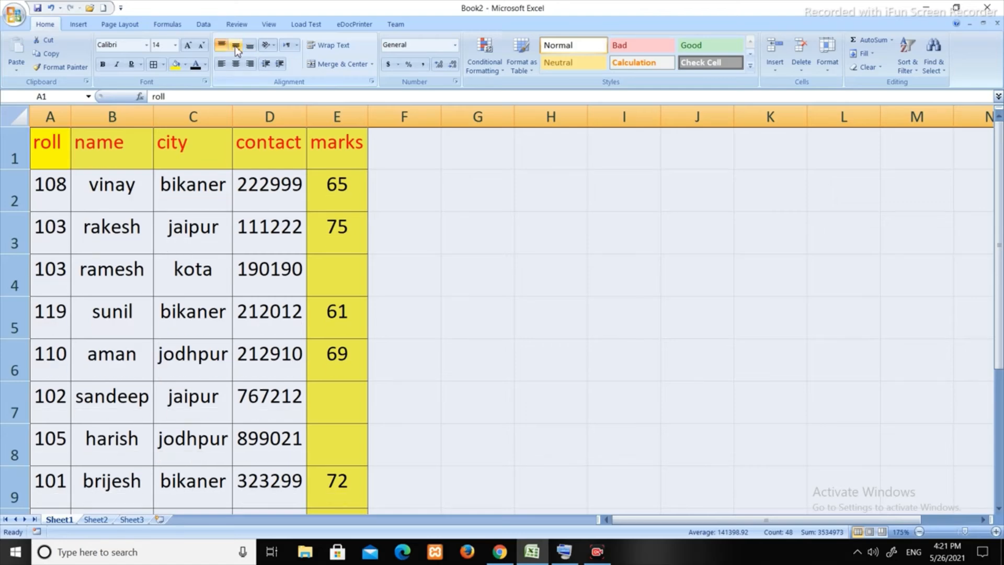
pyautogui.click(237, 48)
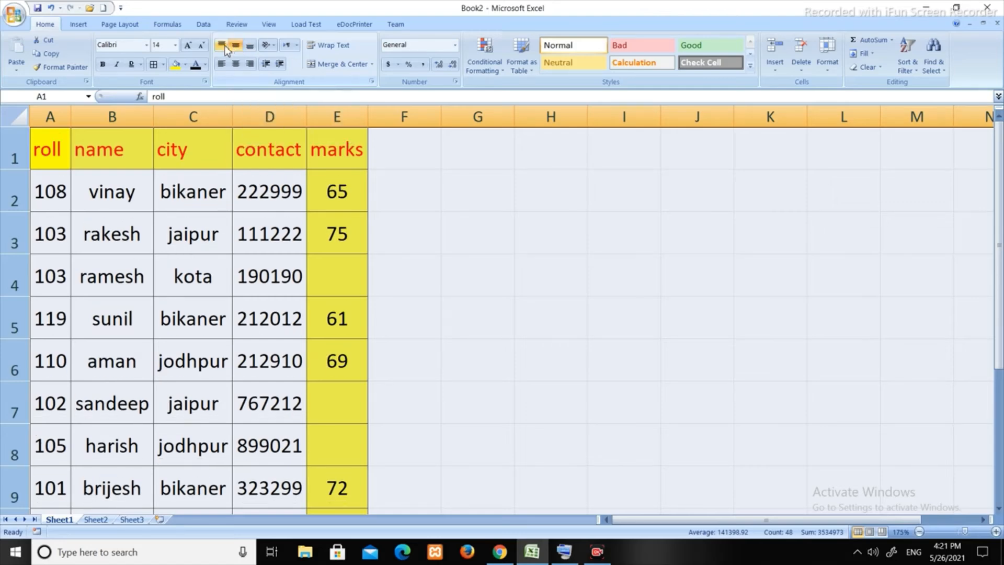
pyautogui.click(229, 48)
pyautogui.click(236, 47)
pyautogui.click(250, 48)
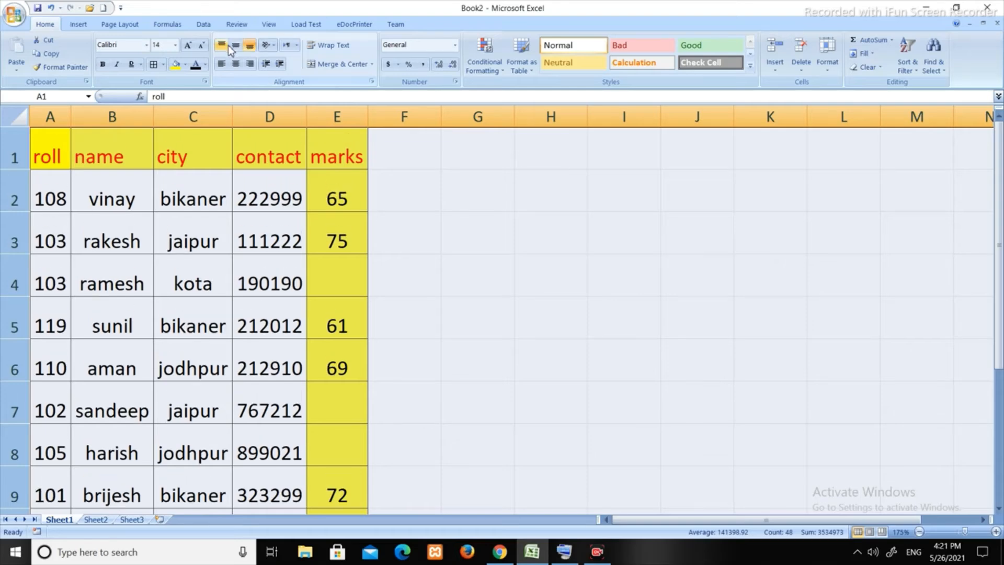
# Step: Select the header cells A1:E1 for changing their text orientation
pyautogui.click(272, 47)
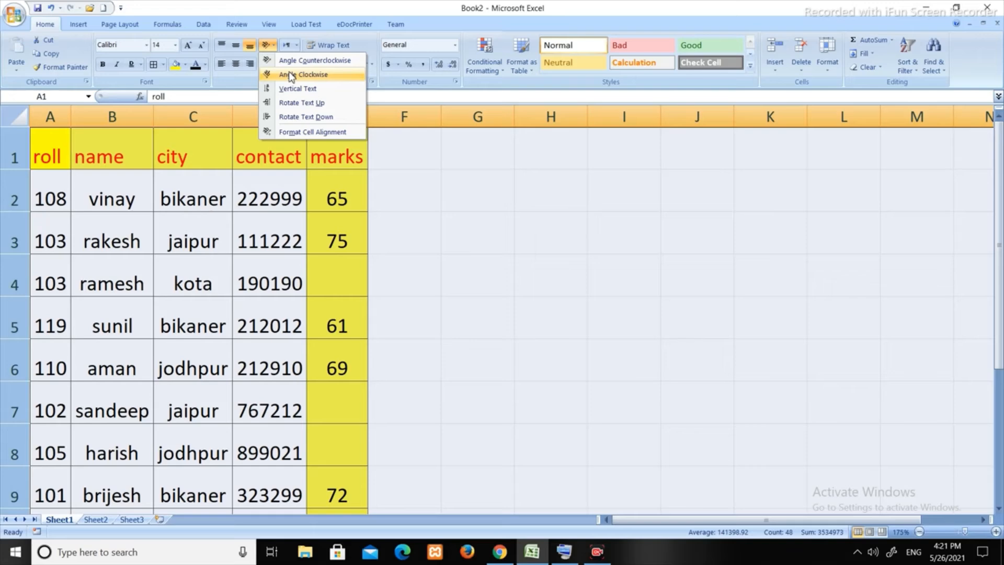
pyautogui.click(163, 224)
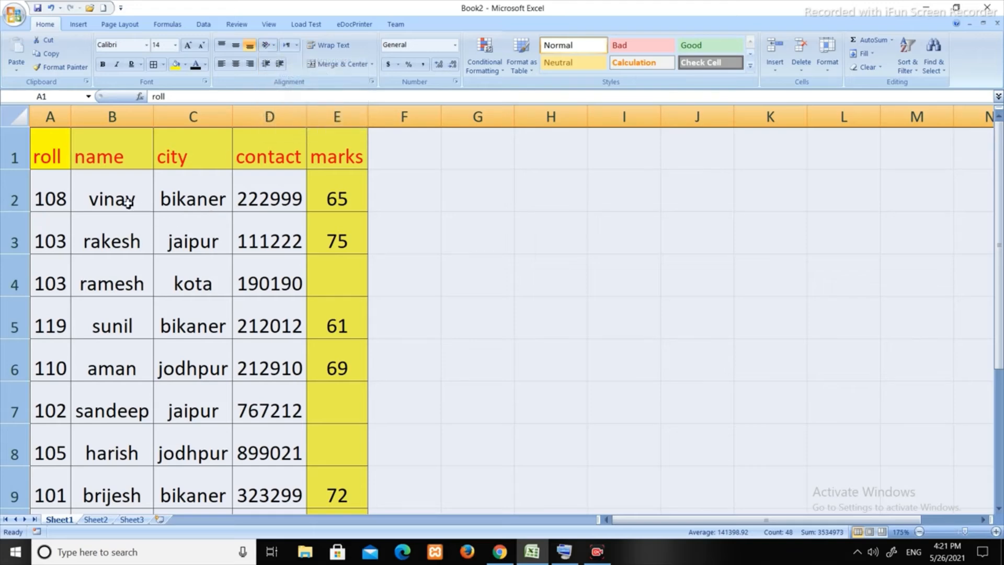
pyautogui.click(64, 161)
pyautogui.moveTo(68, 157); pyautogui.dragTo(310, 132)
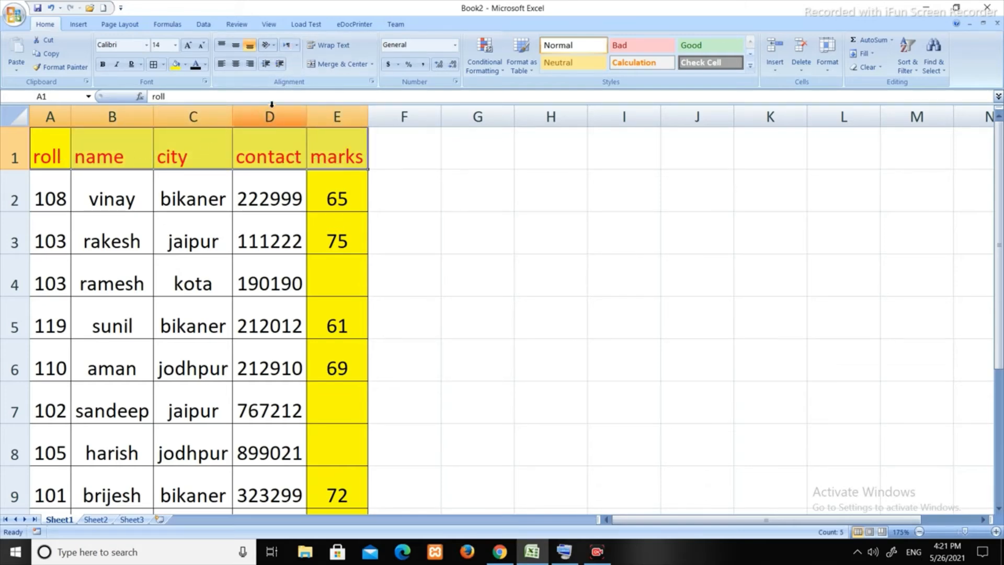
# Step: Try the Angle Counterclockwise and Angle Clockwise orientations on the header cells A1:E1, returning the text to horizontal each time
pyautogui.click(275, 49)
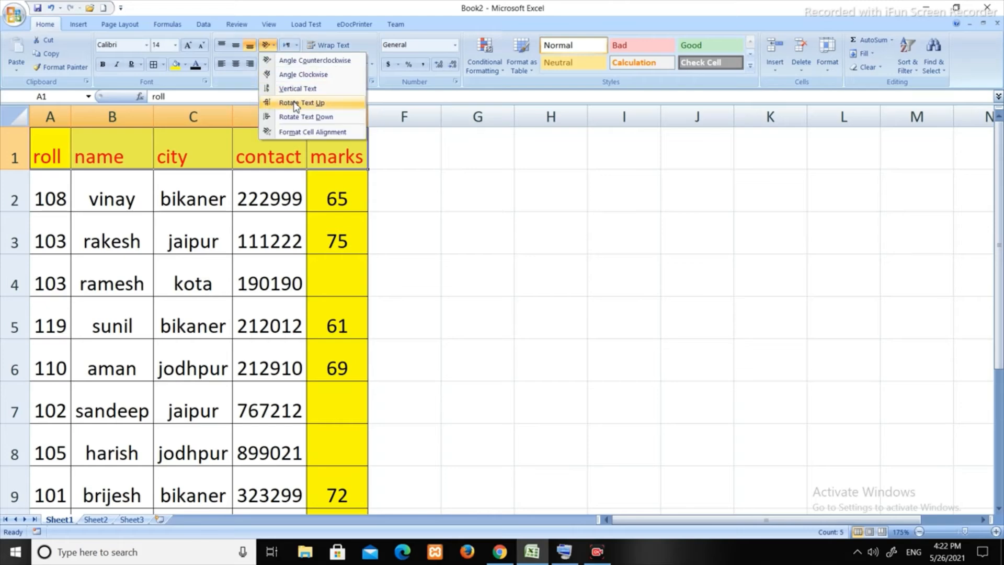
pyautogui.click(313, 61)
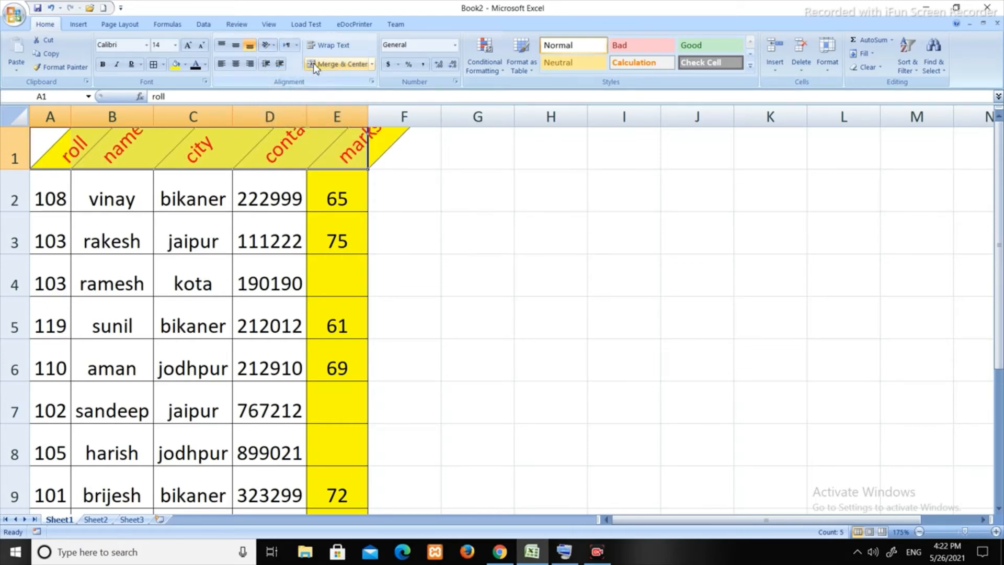
pyautogui.click(296, 46)
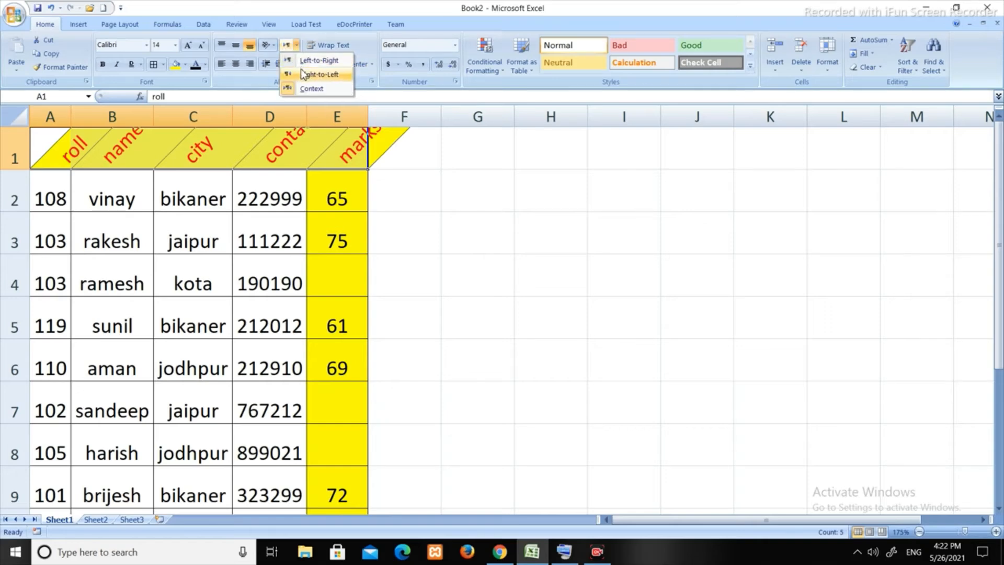
pyautogui.click(274, 46)
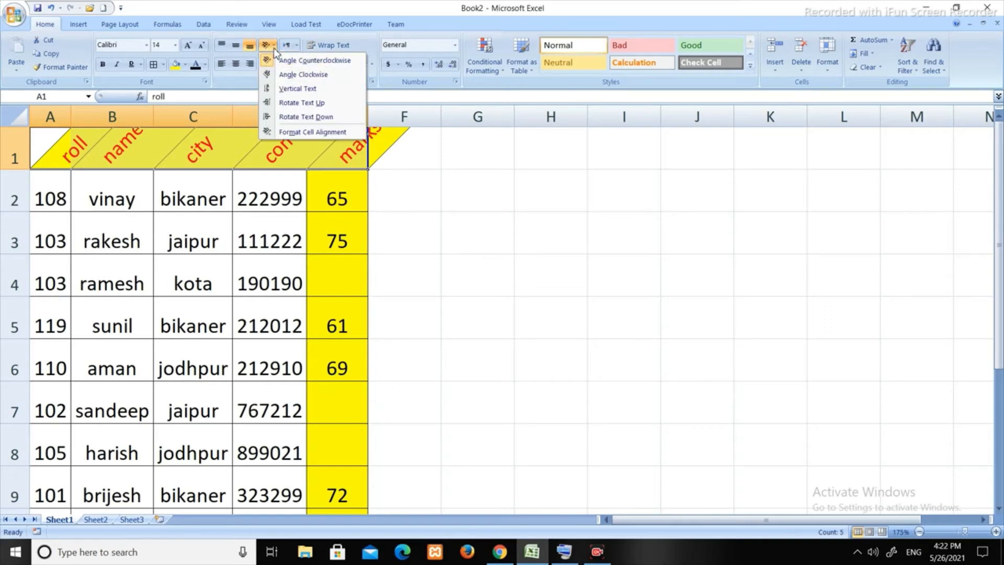
pyautogui.click(278, 58)
pyautogui.click(274, 47)
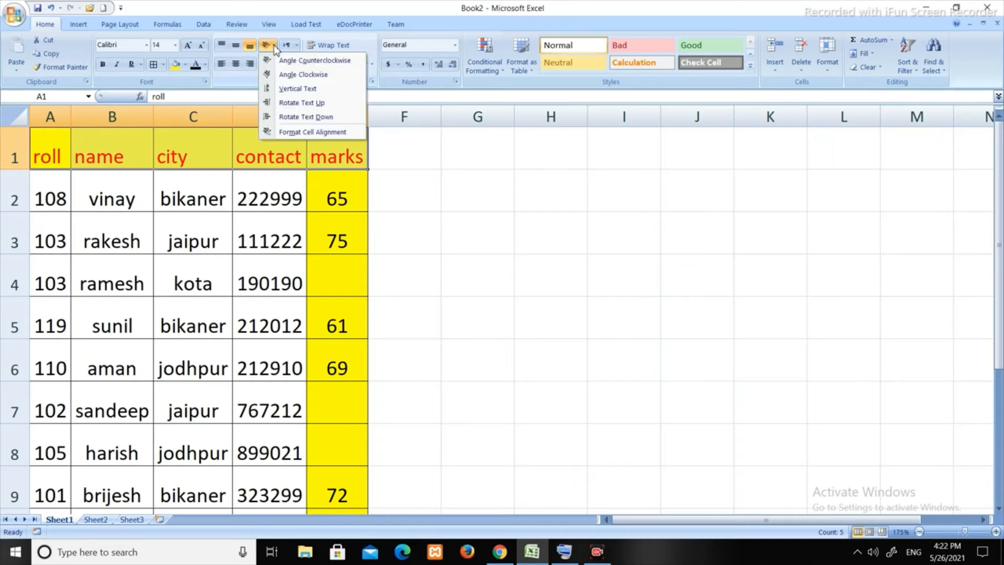
pyautogui.click(281, 76)
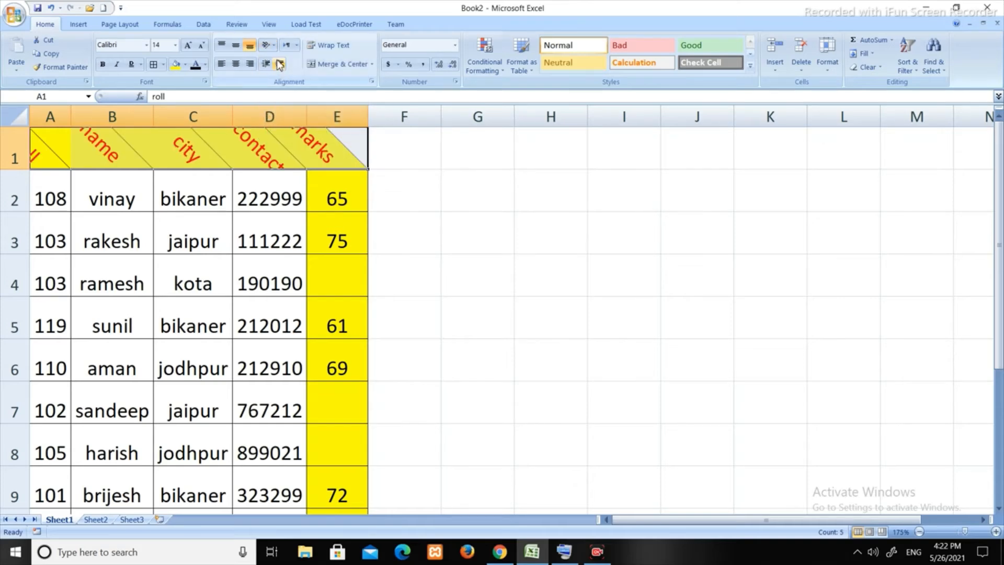
pyautogui.click(274, 46)
pyautogui.click(283, 75)
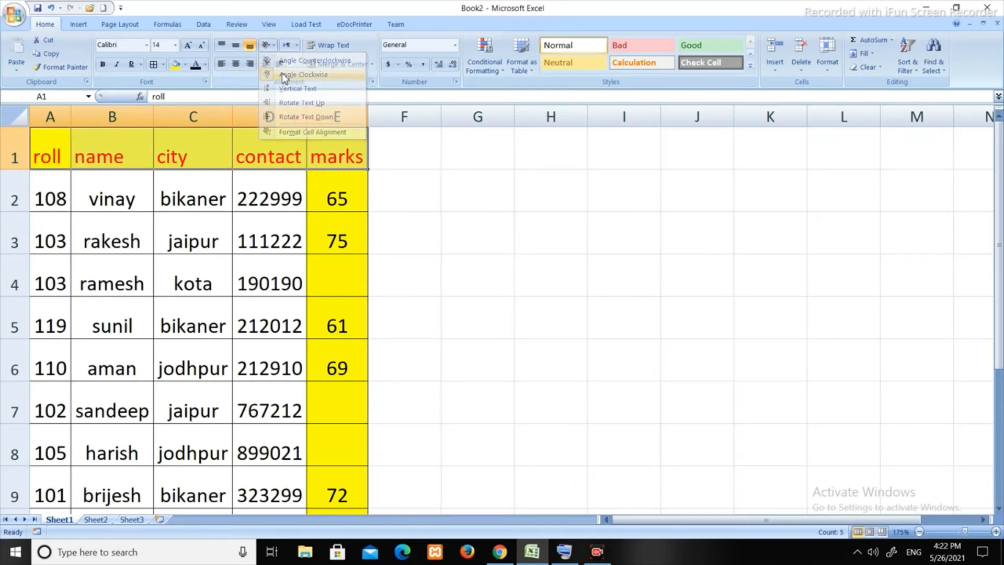
# Step: Try the Vertical Text orientation on the header cells A1:E1 and increase row 1's height until the stacked words fit
pyautogui.click(275, 47)
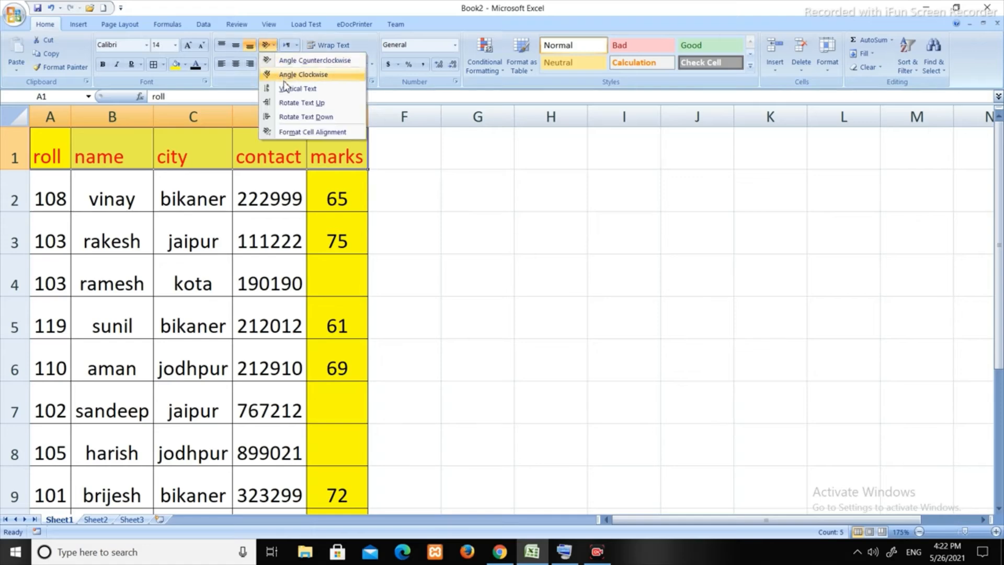
pyautogui.click(287, 90)
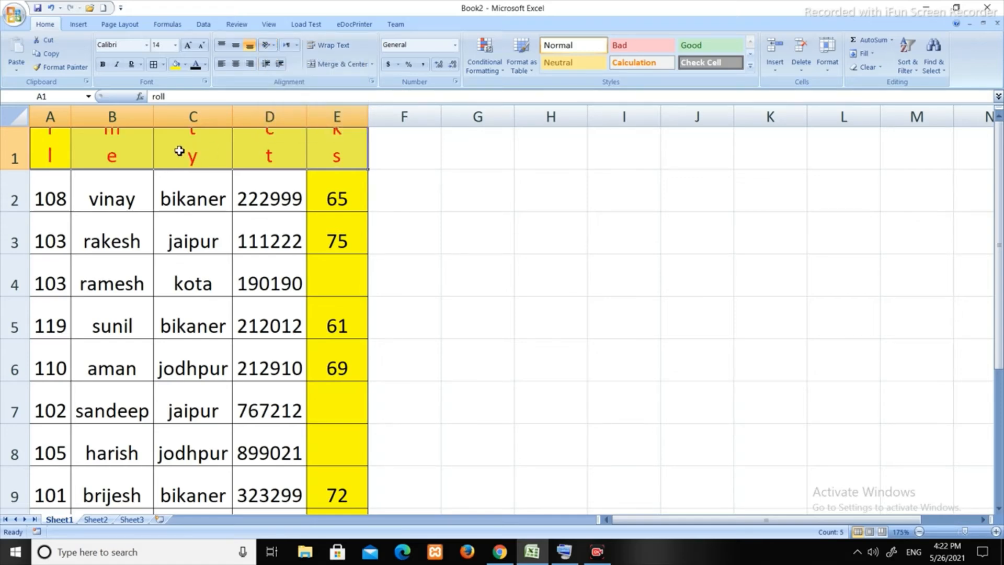
pyautogui.moveTo(19, 170); pyautogui.dragTo(27, 273)
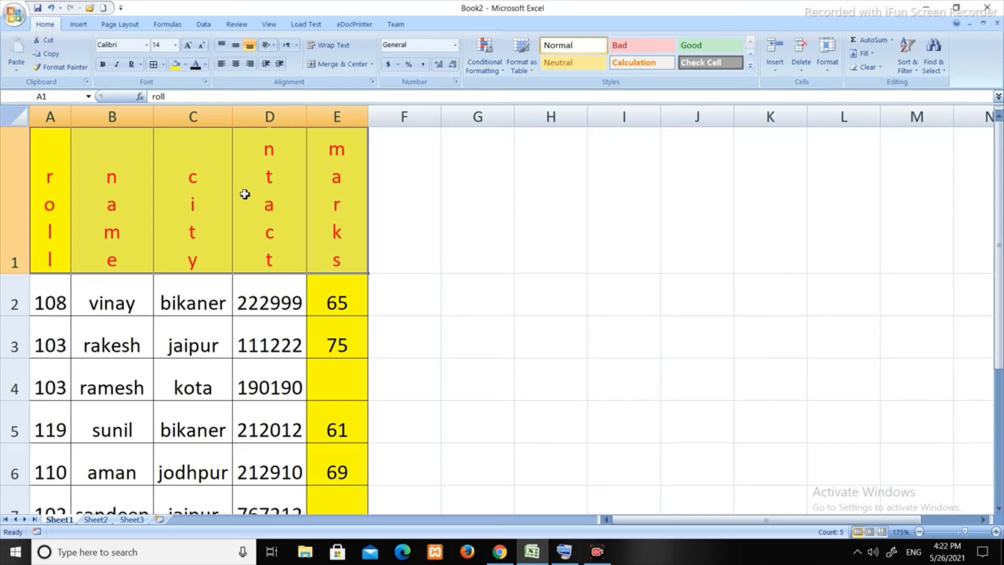
pyautogui.moveTo(12, 273); pyautogui.dragTo(11, 332)
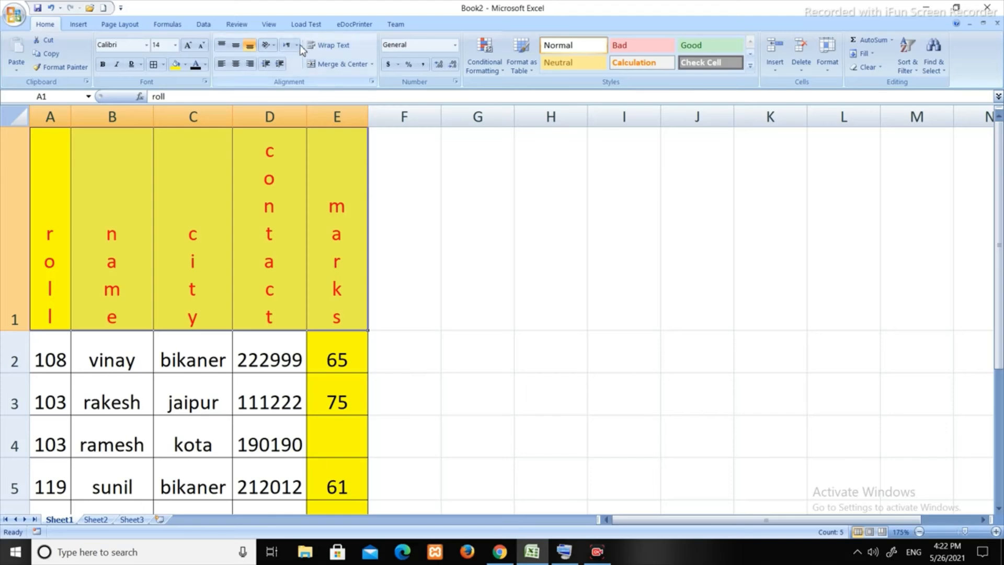
# Step: Apply Rotate Text Up to the header cells and AutoFit row 1's height to the rotated words
pyautogui.click(267, 45)
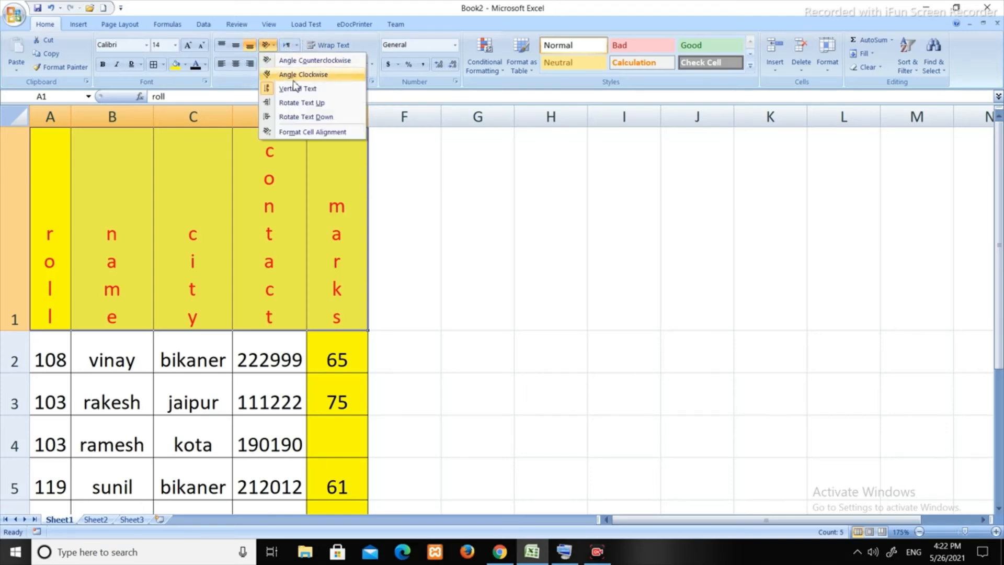
pyautogui.click(308, 107)
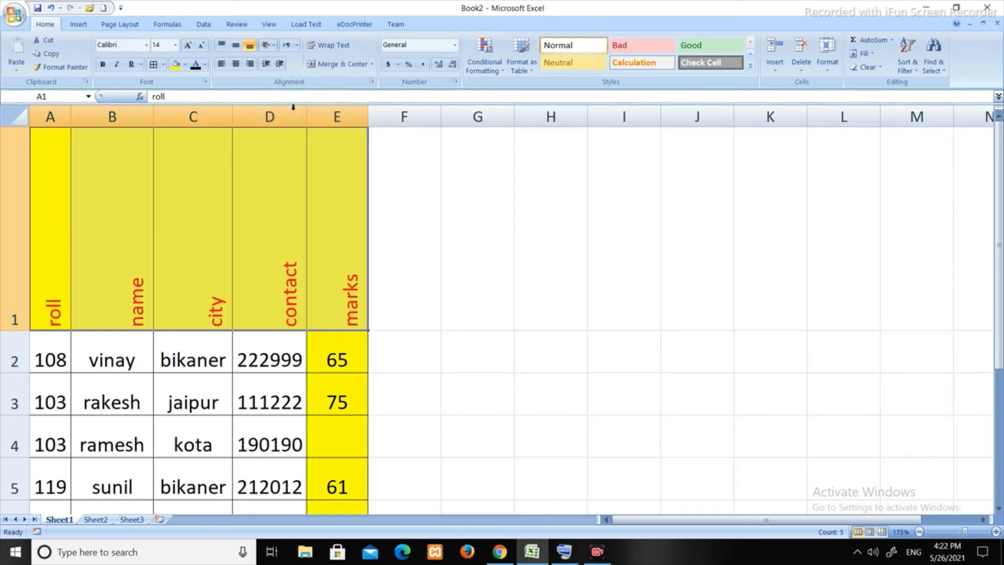
pyautogui.doubleClick(13, 330)
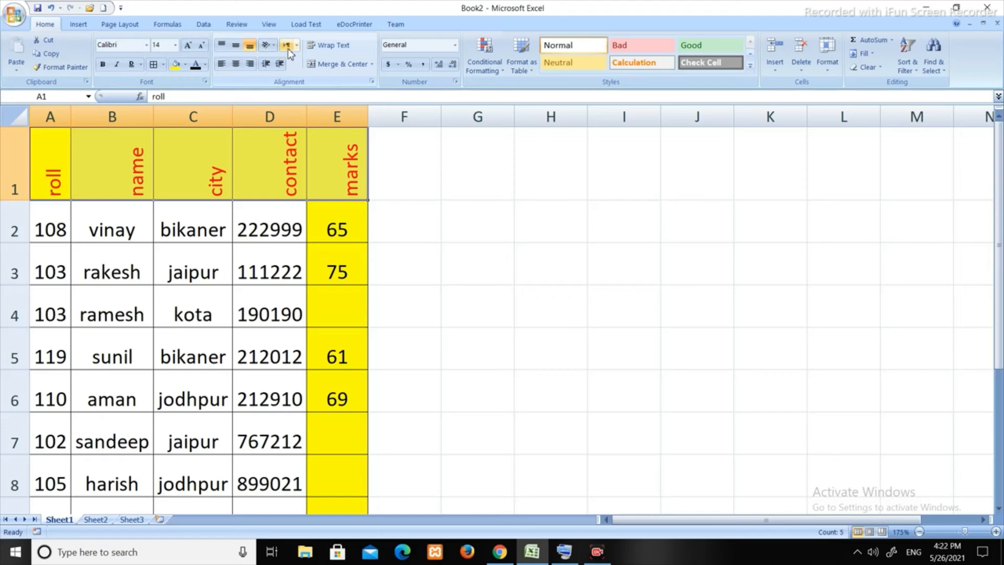
# Step: Change the orientation of the header cells A1:E1 to Rotate Text Down
pyautogui.click(273, 47)
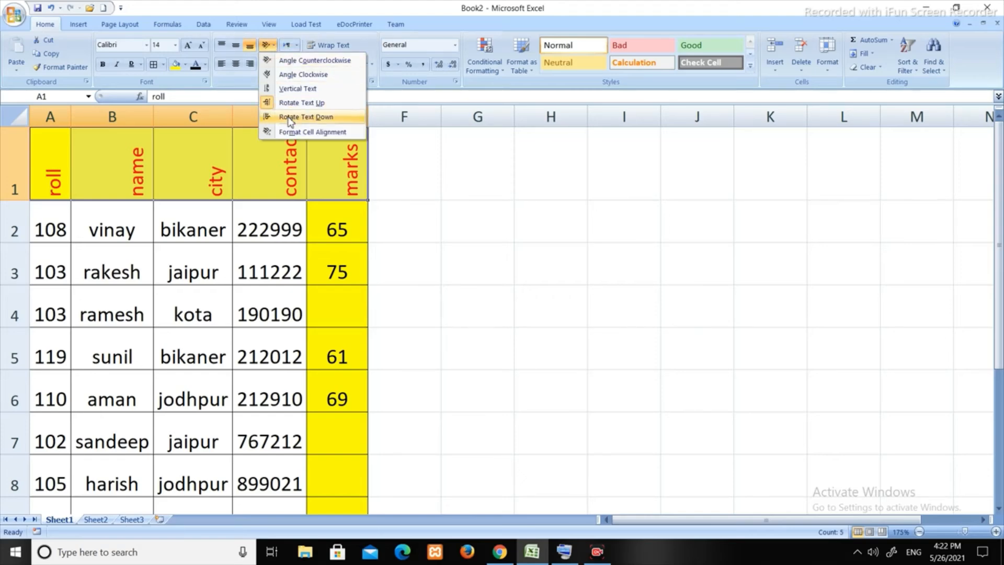
pyautogui.click(291, 117)
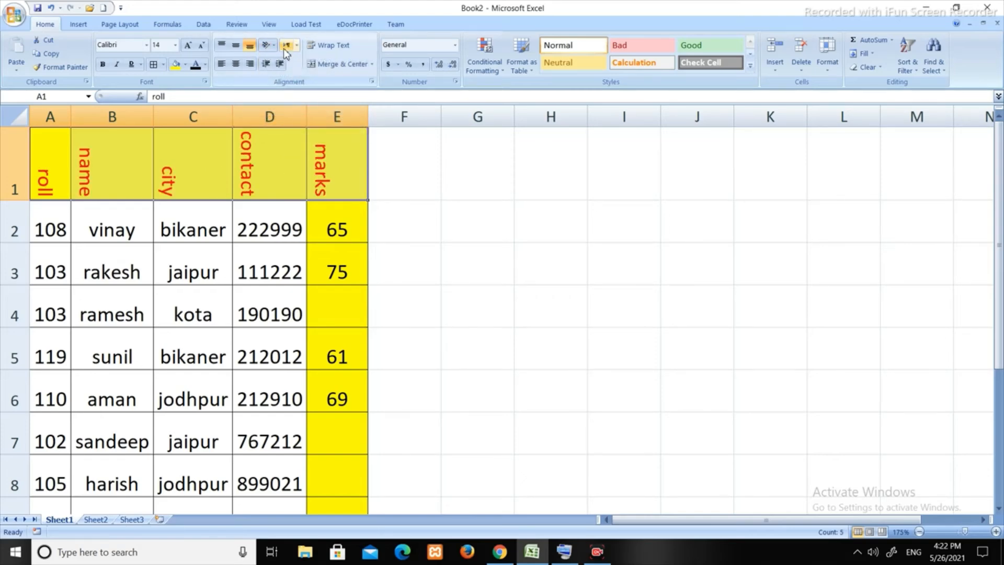
# Step: Open the Format Cells alignment settings for the header cells and move the dialog closer to the table
pyautogui.click(268, 45)
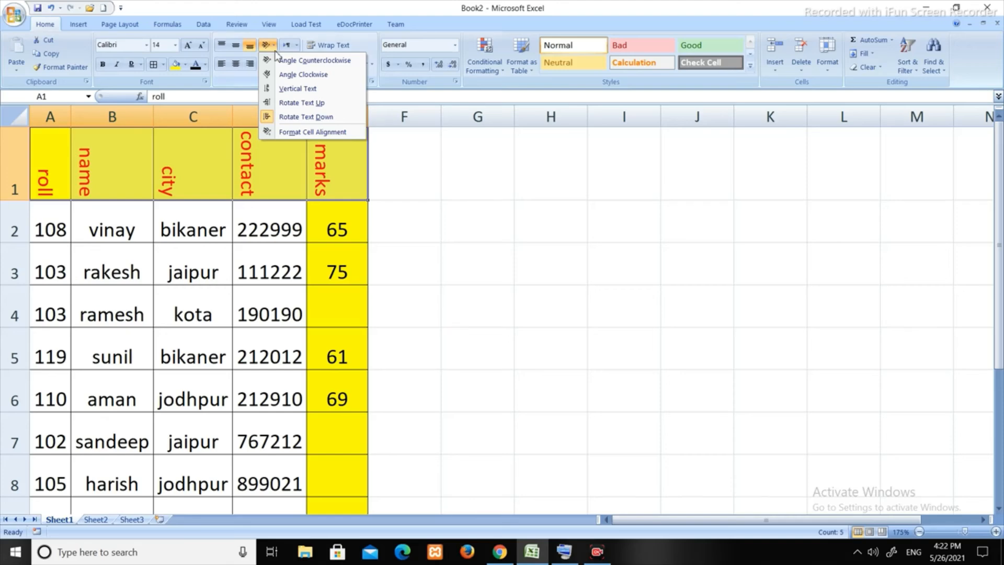
pyautogui.click(302, 132)
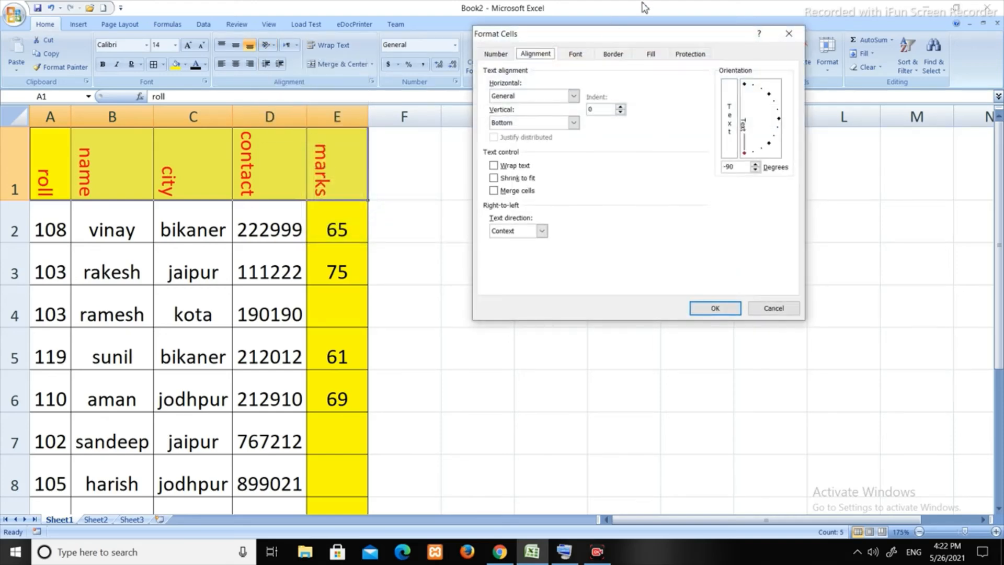
pyautogui.moveTo(619, 42); pyautogui.dragTo(500, 187)
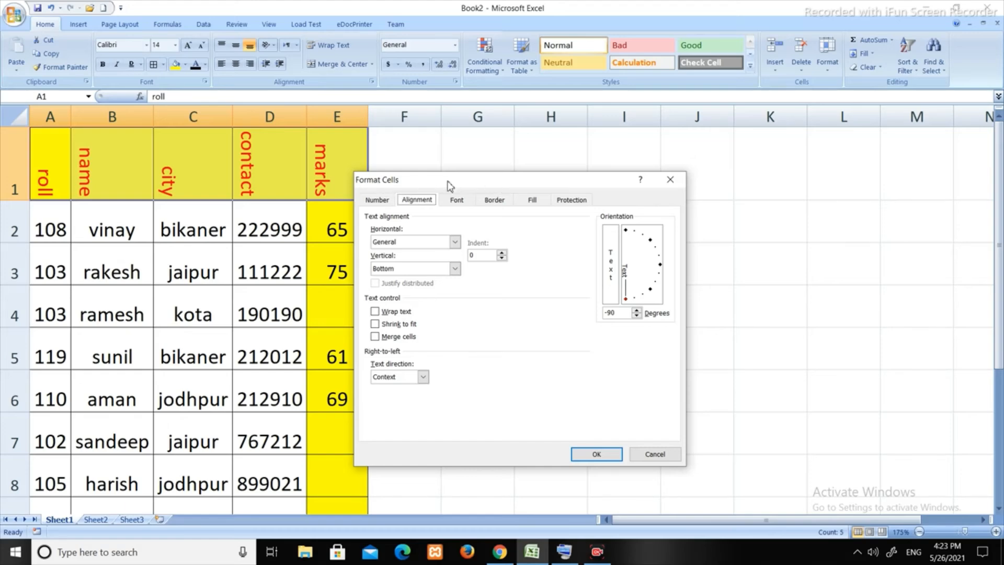
# Step: Look through the Number, Alignment, Font and Border settings, and preview the Scientific and Accounting number categories
pyautogui.click(381, 201)
pyautogui.click(416, 201)
pyautogui.click(465, 201)
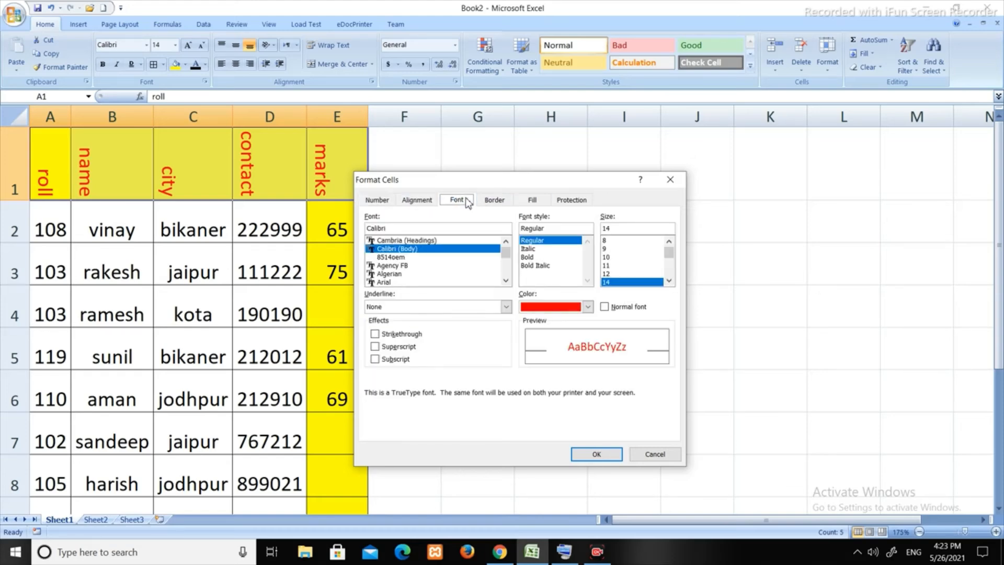
pyautogui.click(488, 202)
pyautogui.click(393, 203)
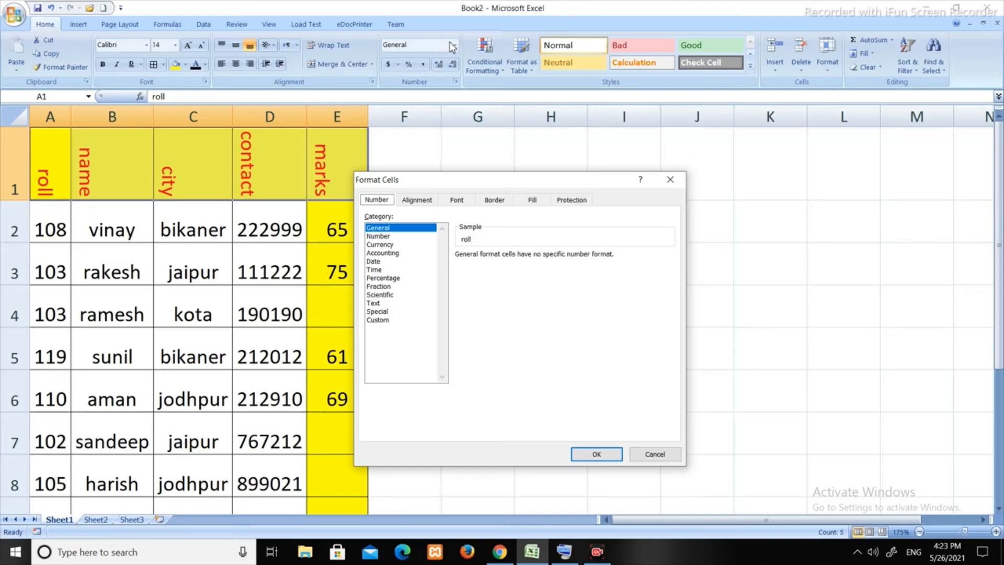
pyautogui.click(381, 253)
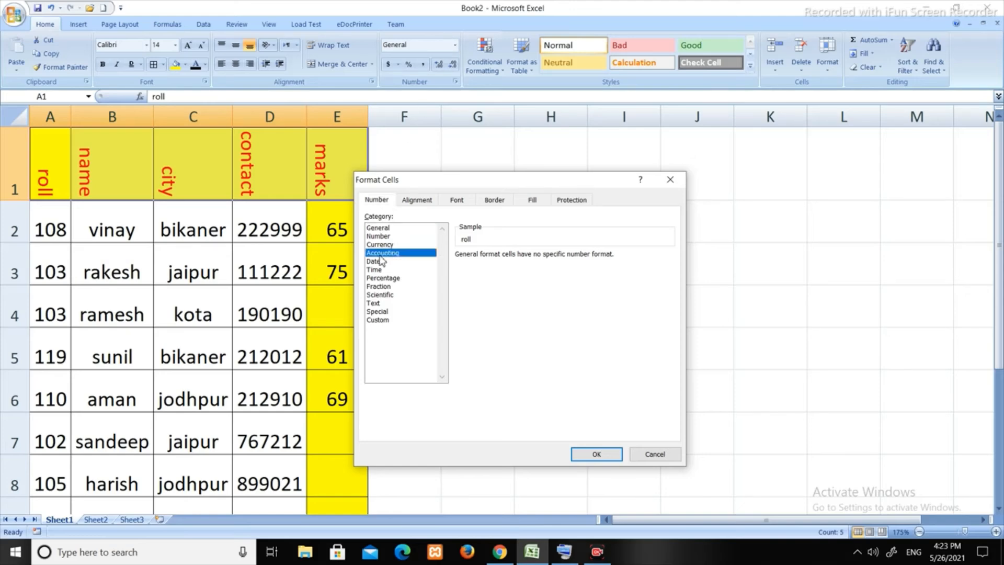
pyautogui.click(381, 294)
pyautogui.click(386, 253)
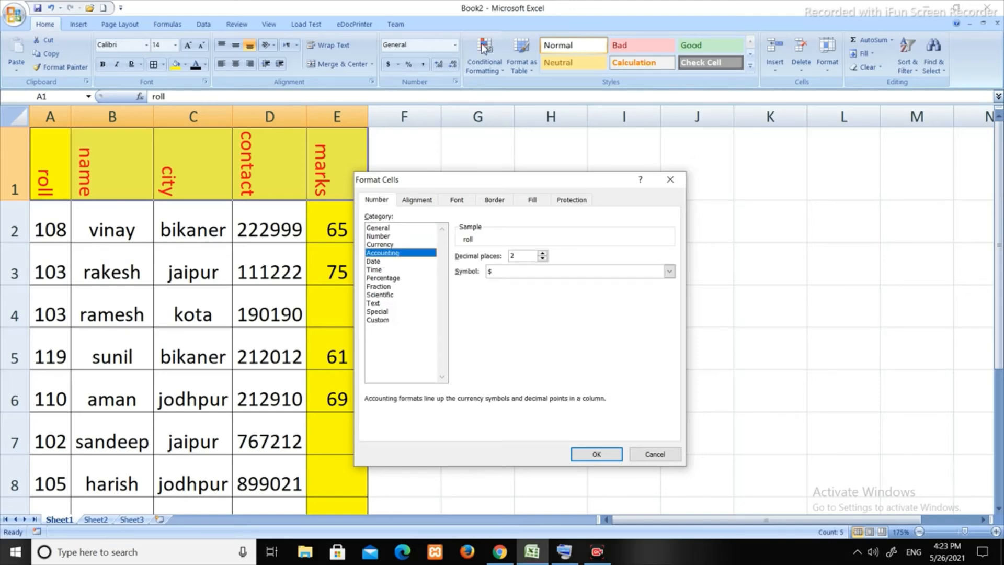
# Step: Try the vertical alignment choices and different text orientations, including 0 degrees, in the header cells' alignment settings
pyautogui.click(417, 199)
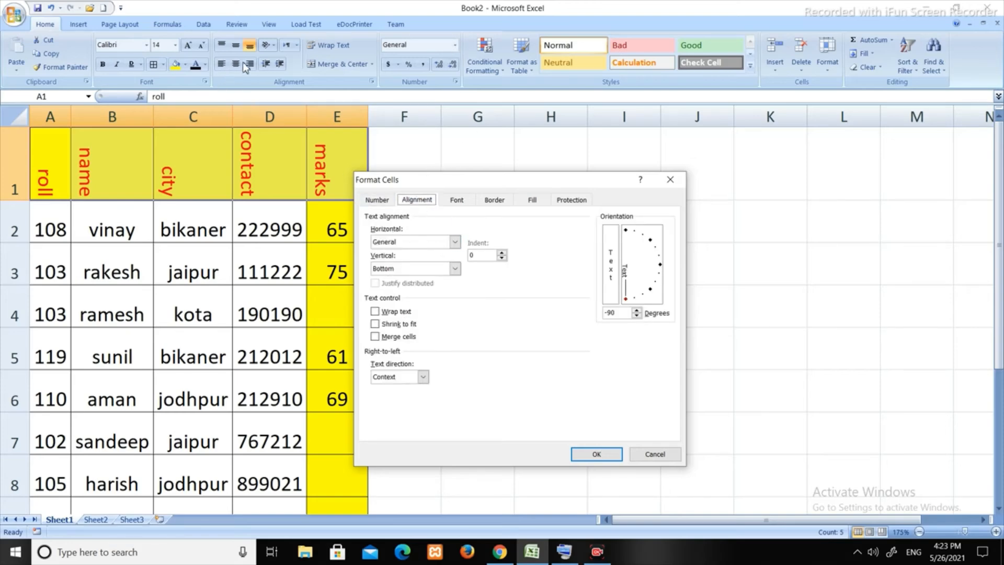
pyautogui.click(417, 268)
pyautogui.click(408, 293)
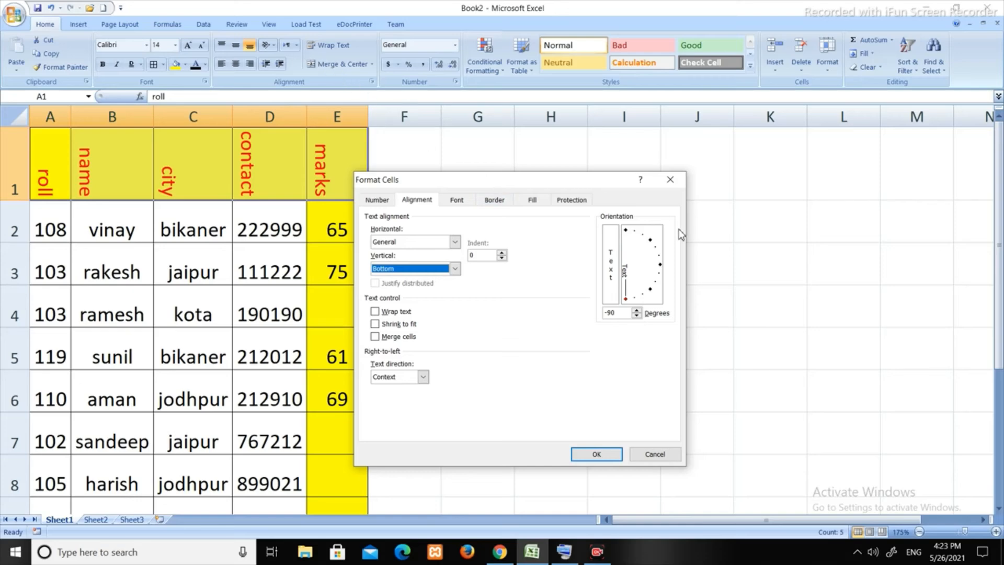
pyautogui.moveTo(631, 294); pyautogui.dragTo(661, 269)
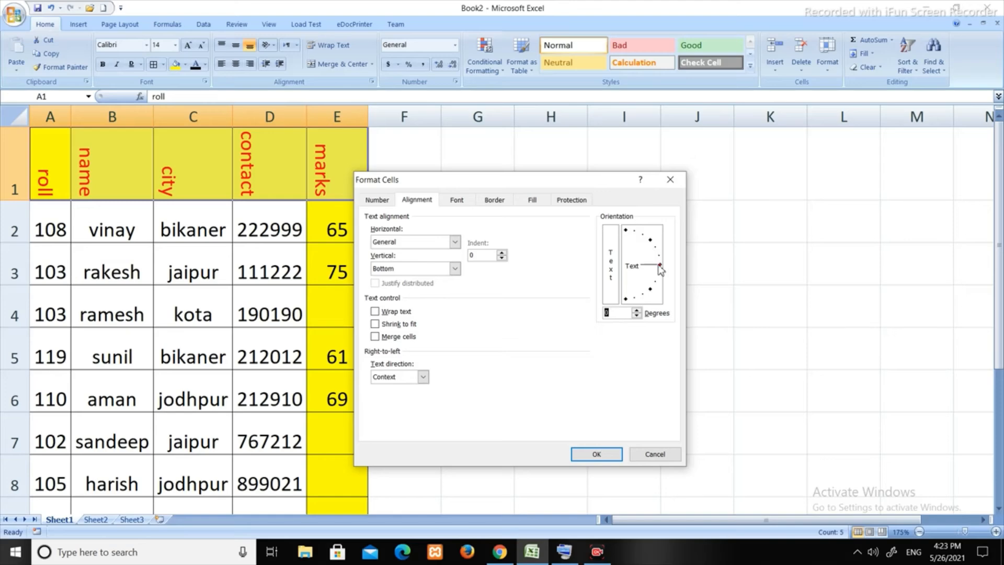
pyautogui.click(637, 316)
pyautogui.moveTo(638, 317); pyautogui.dragTo(637, 313)
pyautogui.moveTo(636, 269)
pyautogui.mouseDown()
pyautogui.moveTo(635, 255)
pyautogui.moveTo(652, 265)
pyautogui.moveTo(649, 284)
pyautogui.mouseUp()
# Step: Review the Font, Border, Fill and Protection settings and close Format Cells without applying any change
pyautogui.click(457, 199)
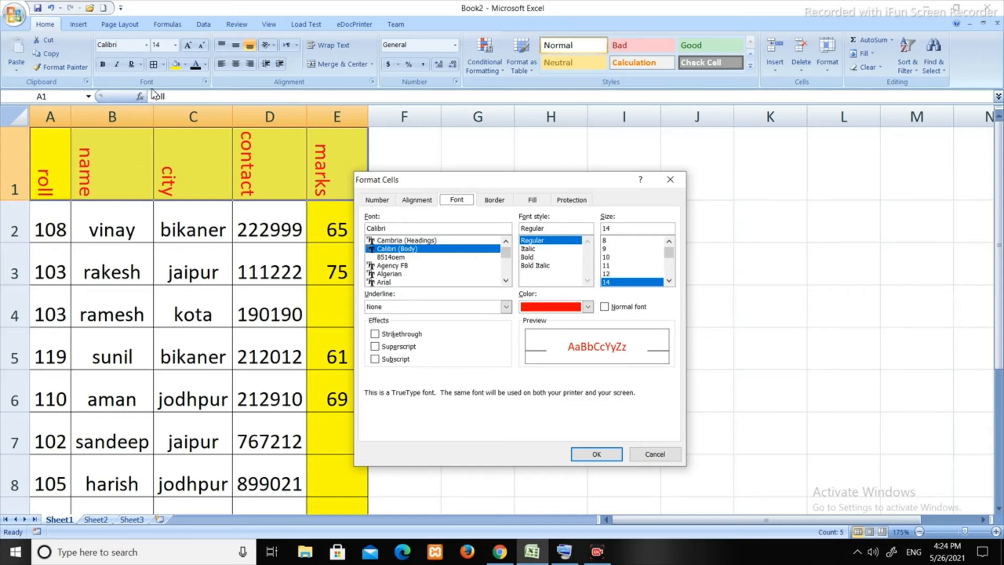
pyautogui.click(497, 204)
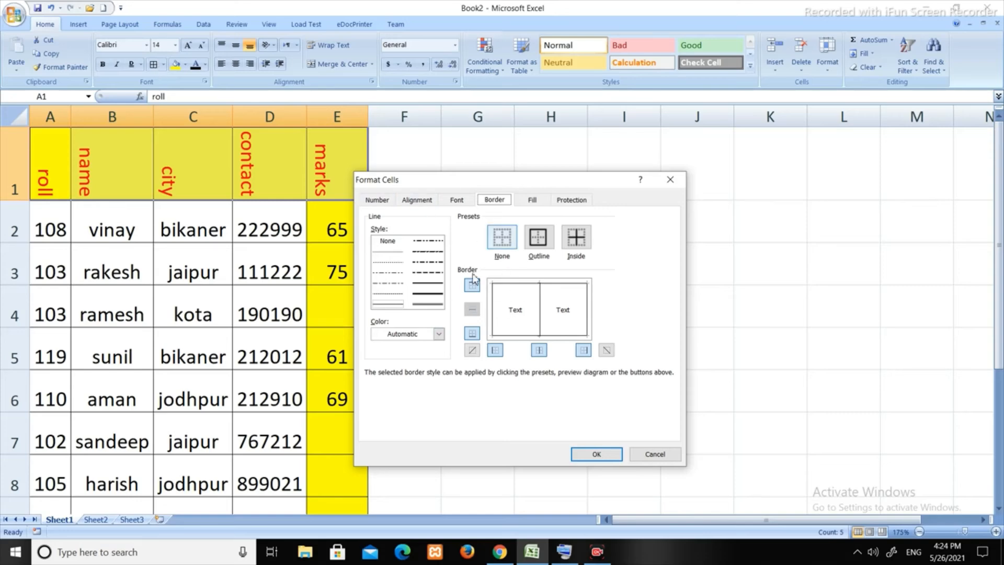
pyautogui.click(541, 203)
pyautogui.click(566, 203)
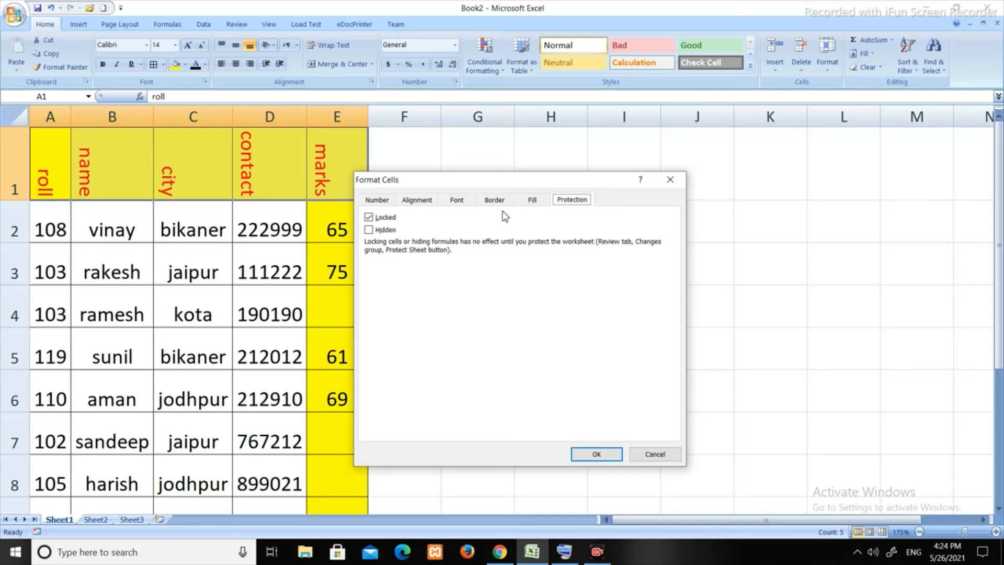
pyautogui.click(669, 179)
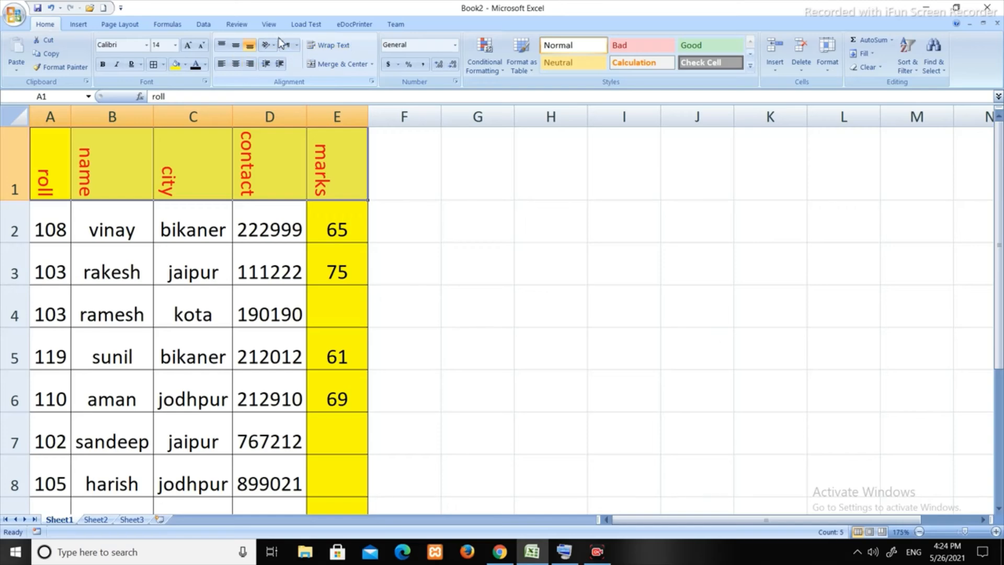
# Step: Reopen Format Cells for the header cells and look through its Number, Alignment, Font, Border, Fill and Protection settings
pyautogui.click(273, 47)
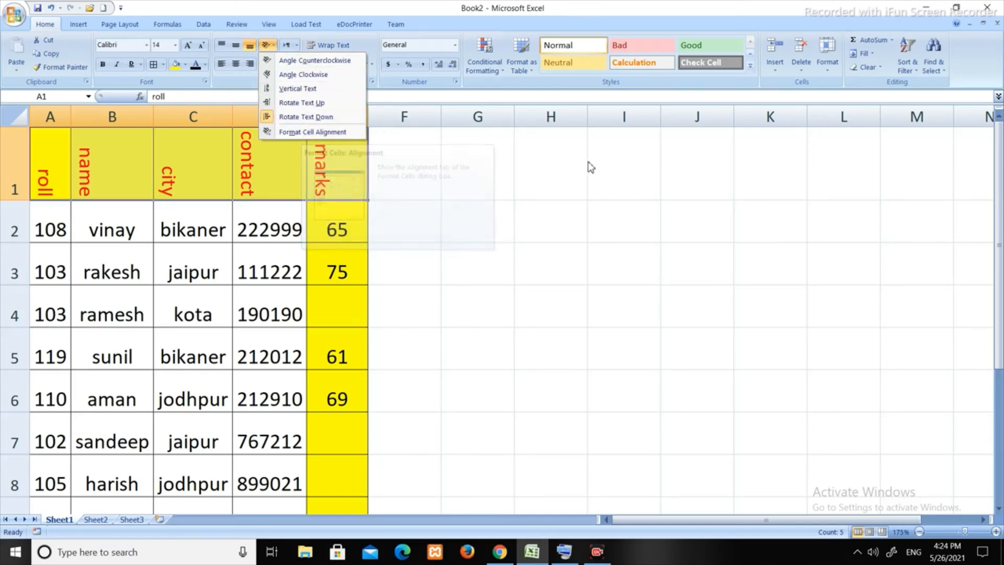
pyautogui.press('Escape')
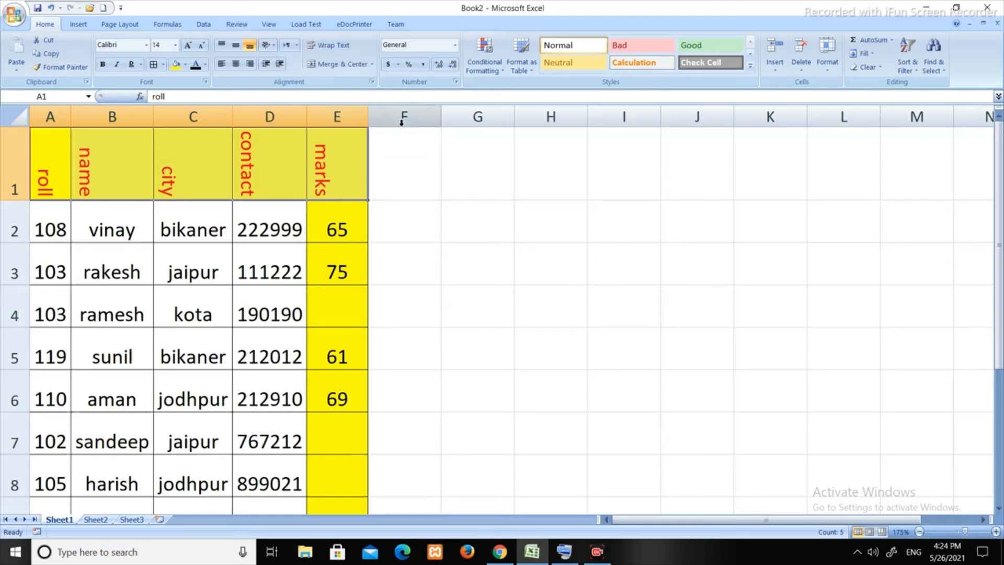
pyautogui.click(372, 81)
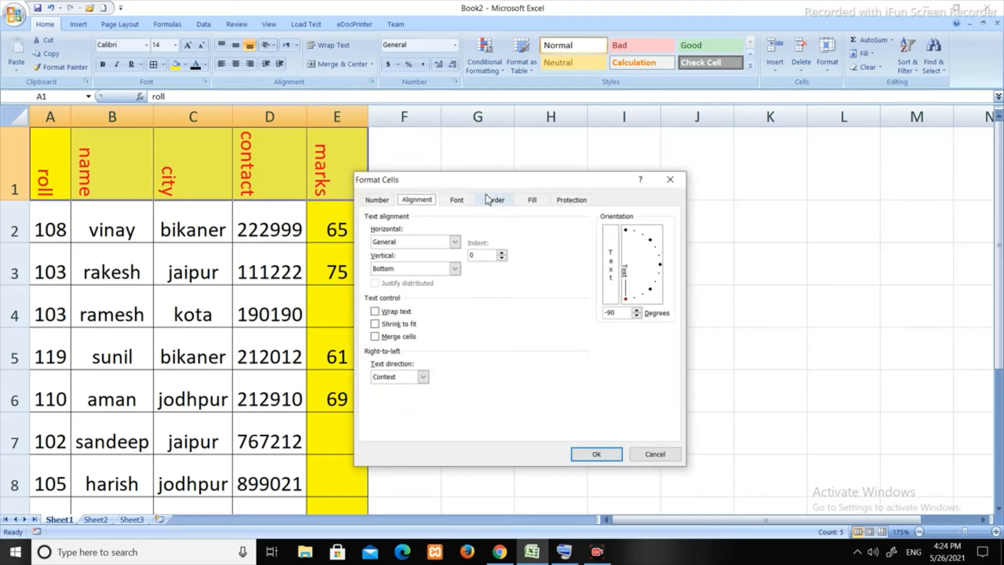
pyautogui.click(391, 198)
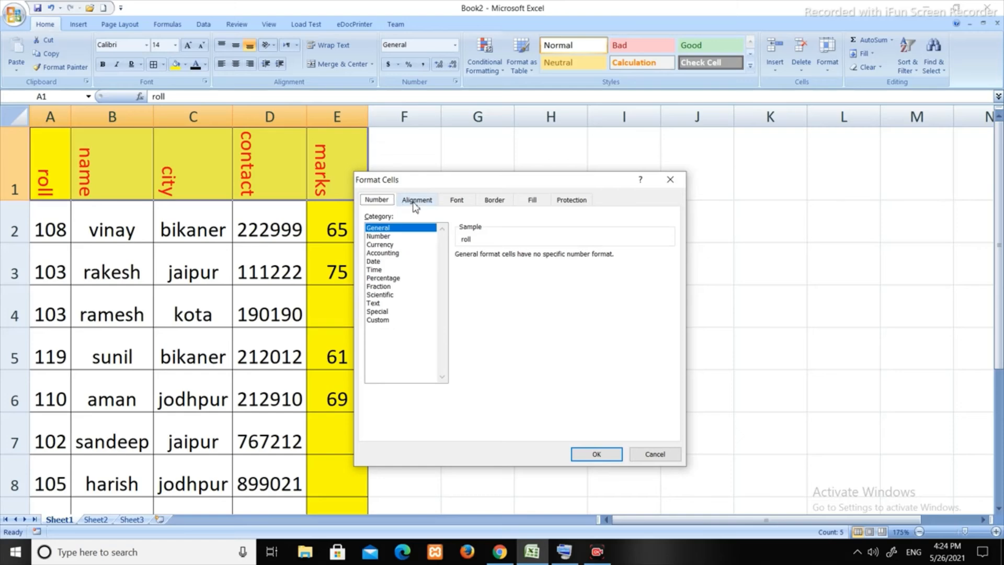
pyautogui.click(419, 202)
pyautogui.click(456, 201)
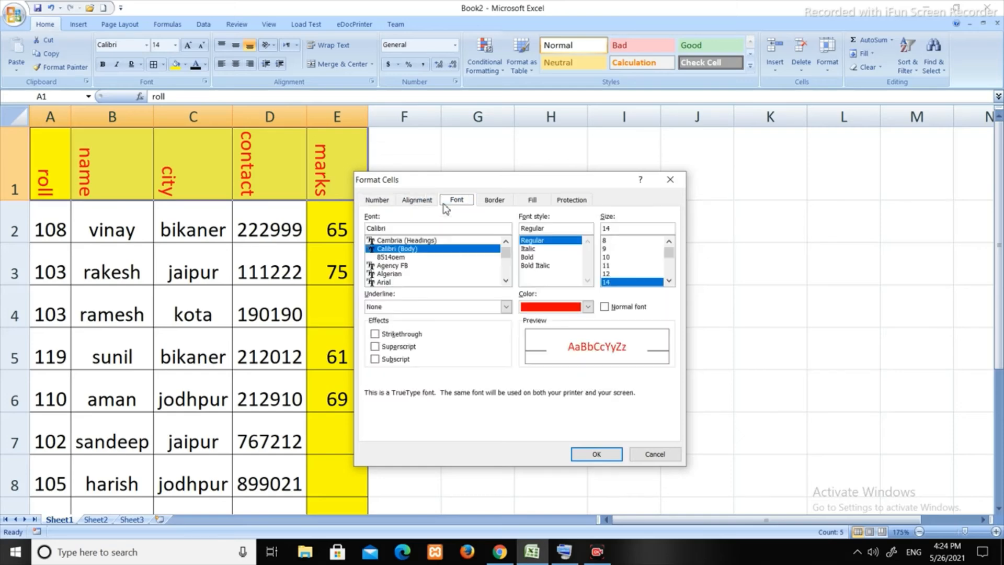
pyautogui.click(379, 202)
pyautogui.click(414, 204)
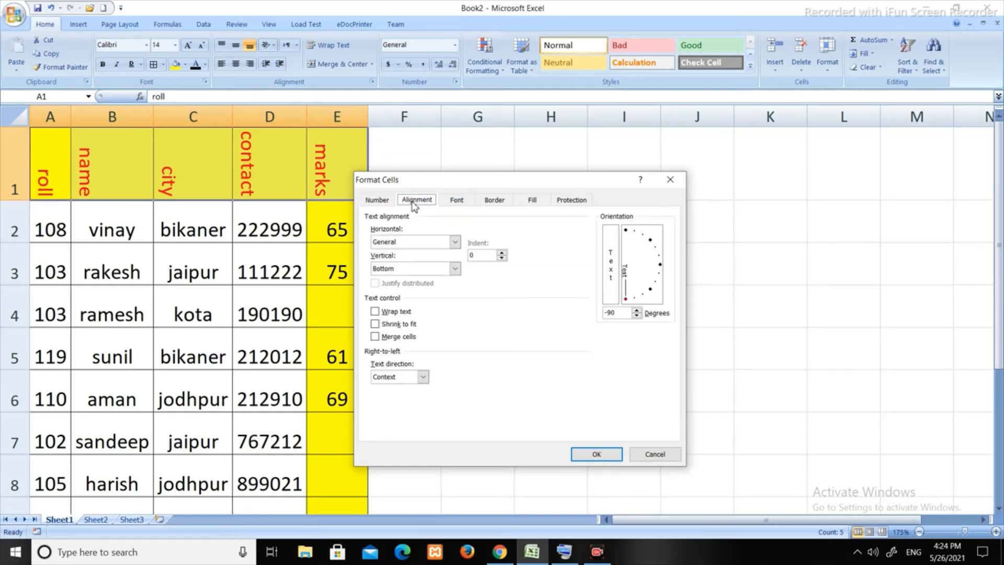
pyautogui.click(457, 201)
pyautogui.click(491, 202)
pyautogui.click(534, 201)
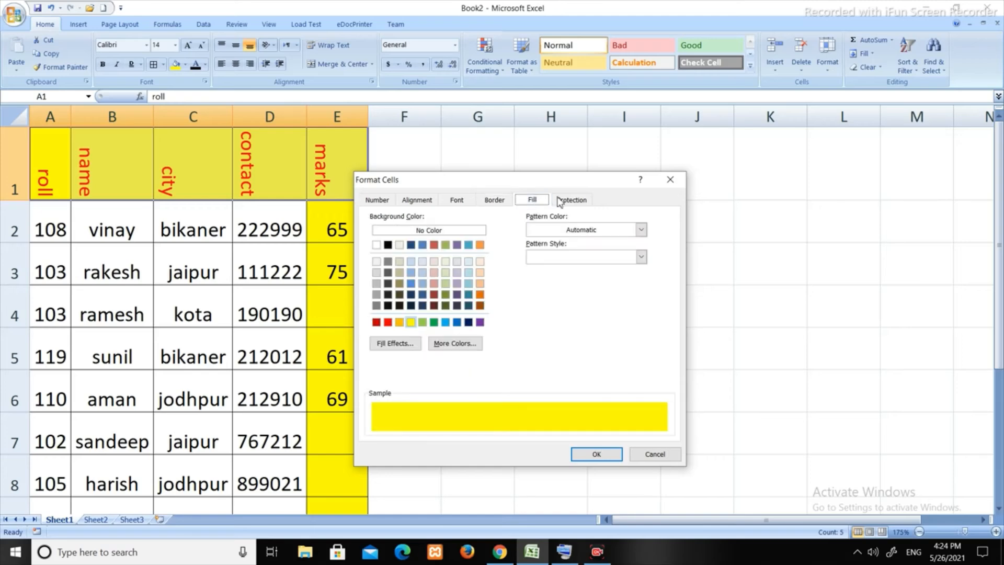
pyautogui.click(572, 199)
pyautogui.click(669, 182)
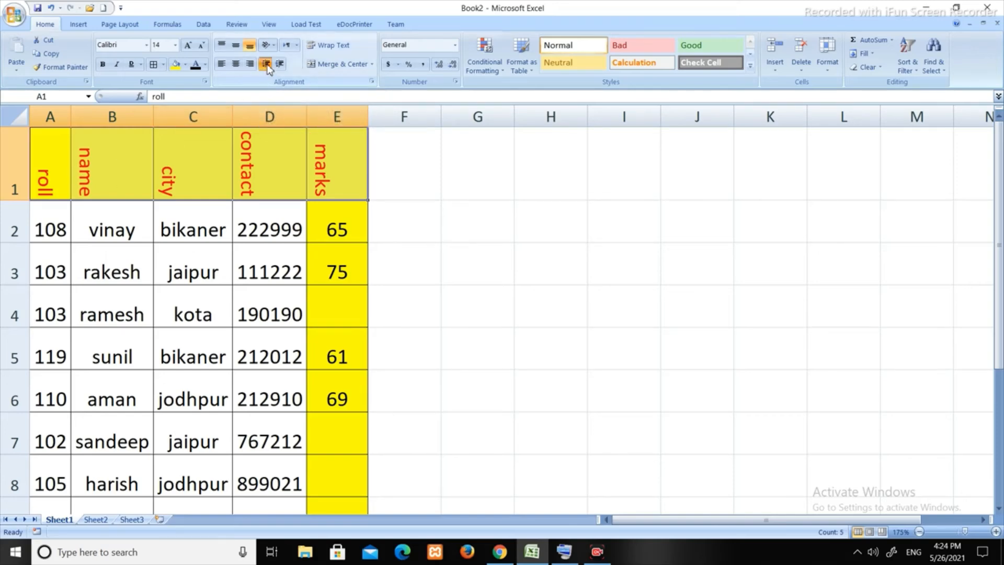
# Step: Try the Vertical Text orientation on header cells A1:E1 and undo it
pyautogui.click(55, 149)
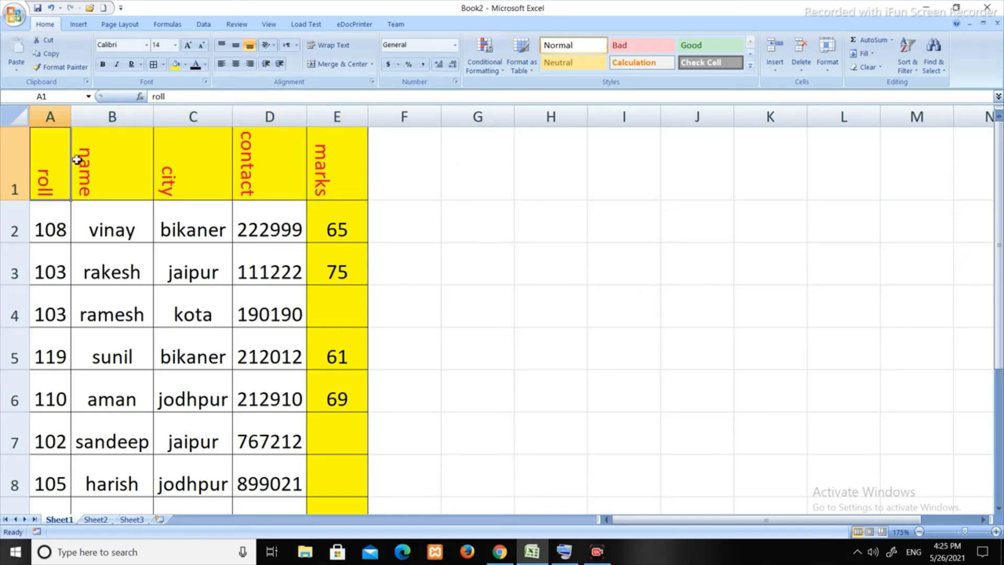
pyautogui.hotkey('ctrl', 'shift', 'Right')
pyautogui.hotkey('alt', 'h')
pyautogui.press('f')
pyautogui.press('q')
pyautogui.press('v')
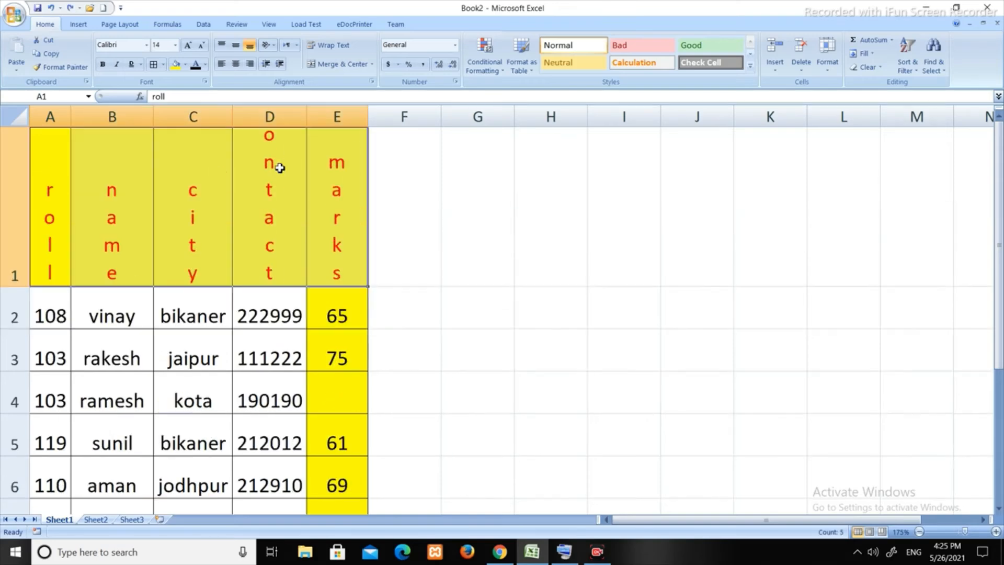
pyautogui.hotkey('ctrl', 'z')
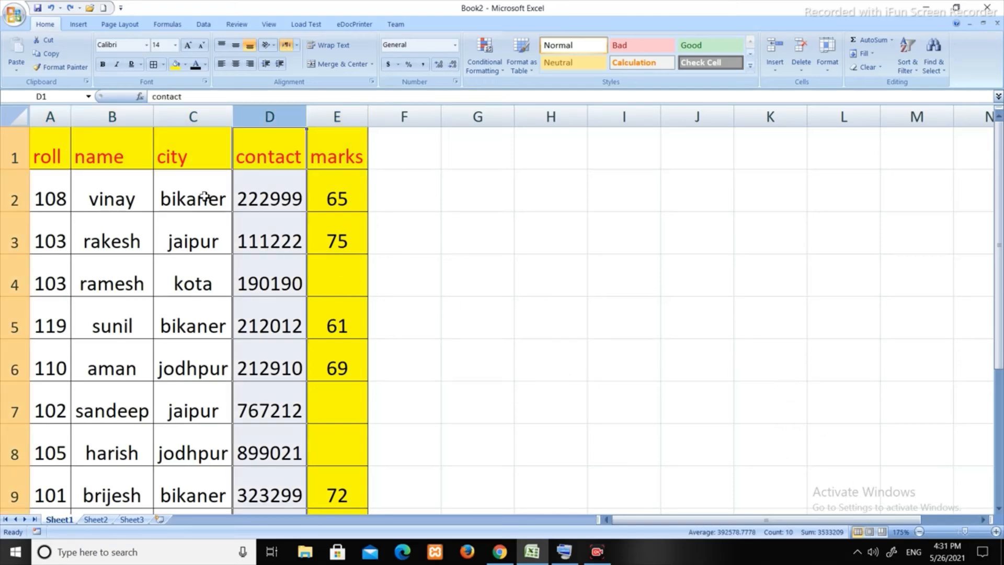
# Step: Increase the indent of the whole contact column D repeatedly so its contents shift far from the column's left border
pyautogui.click(277, 160)
pyautogui.click(283, 118)
pyautogui.moveTo(303, 119); pyautogui.dragTo(303, 120)
pyautogui.click(304, 119)
pyautogui.click(307, 119)
pyautogui.click(305, 121)
pyautogui.click(280, 64)
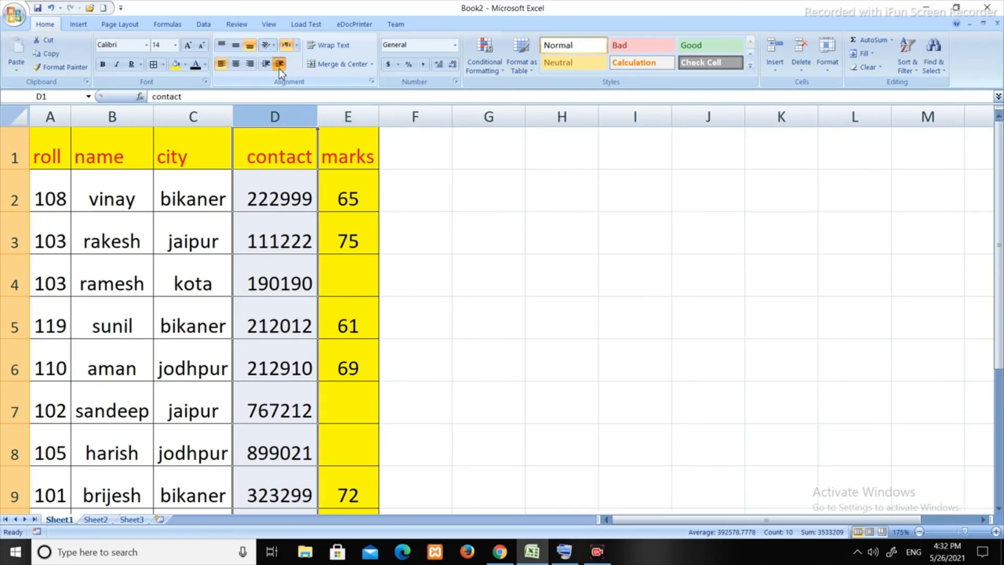
pyautogui.click(279, 64)
pyautogui.click(280, 64)
pyautogui.click(279, 65)
pyautogui.click(279, 66)
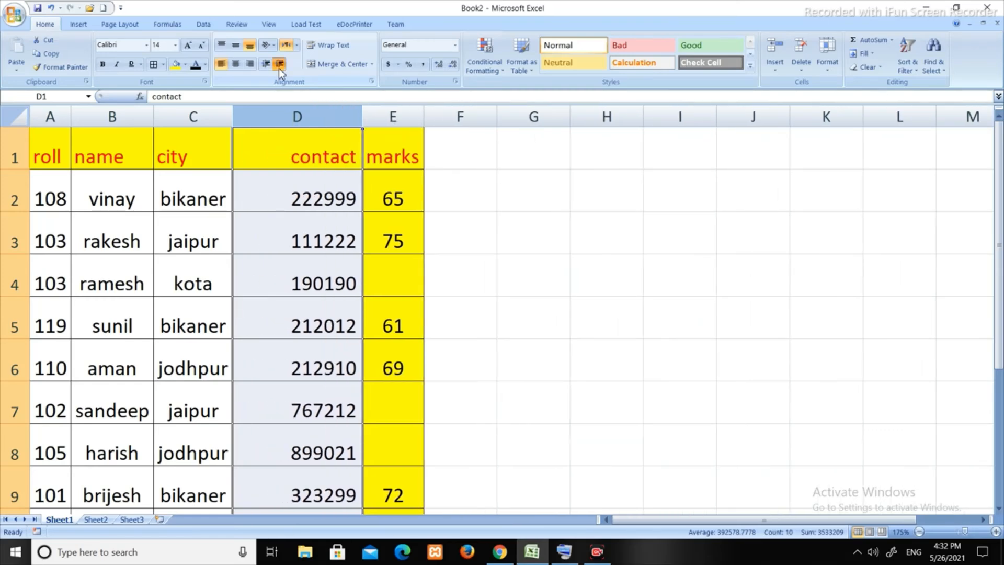
pyautogui.click(279, 65)
pyautogui.click(280, 65)
pyautogui.click(280, 63)
pyautogui.click(279, 63)
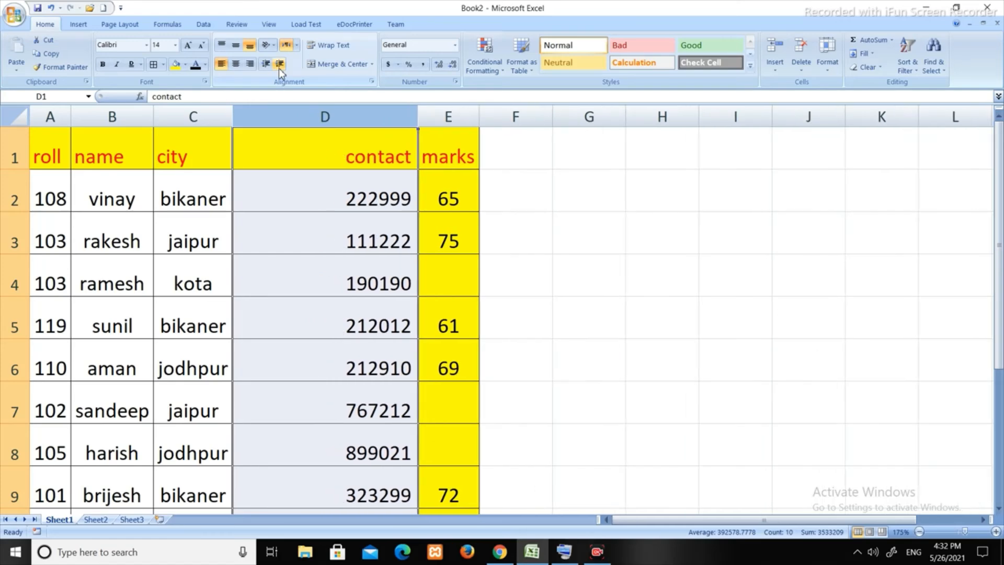
pyautogui.click(280, 64)
pyautogui.click(280, 64)
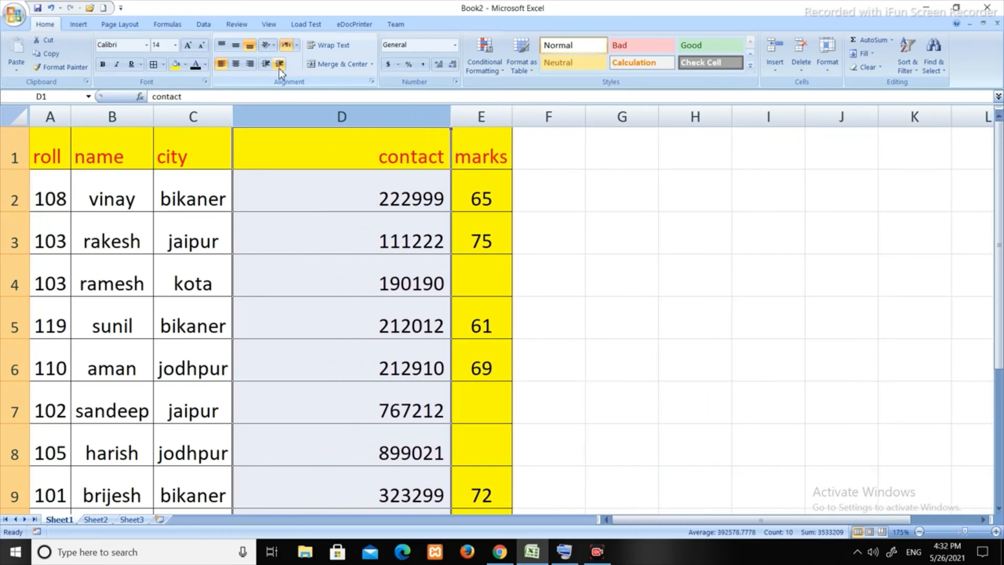
# Step: Decrease the indent of the contact column repeatedly to move its contents back towards the column's left border
pyautogui.click(265, 67)
pyautogui.click(265, 67)
pyautogui.click(265, 67)
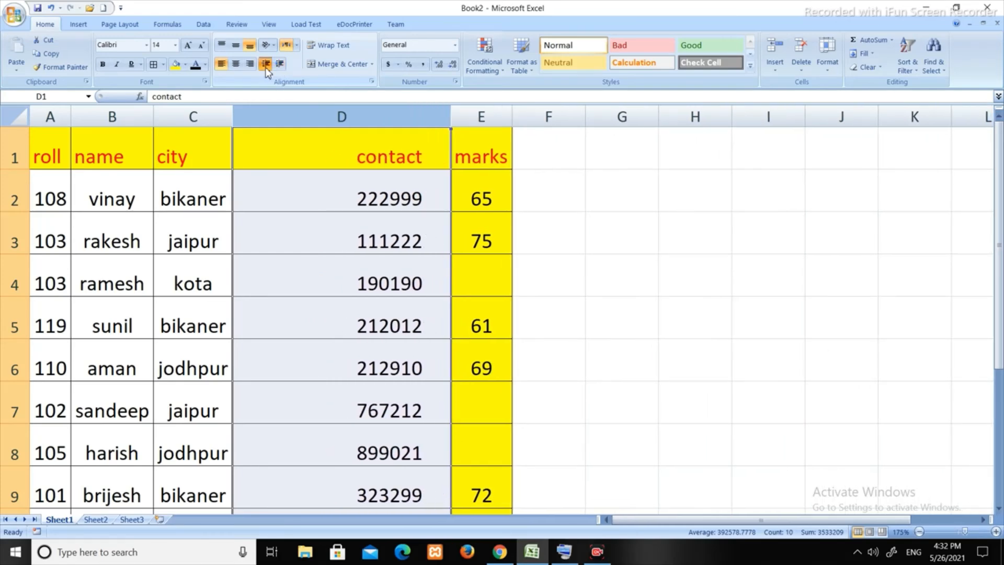
pyautogui.click(265, 63)
pyautogui.click(265, 64)
pyautogui.click(265, 63)
pyautogui.click(265, 64)
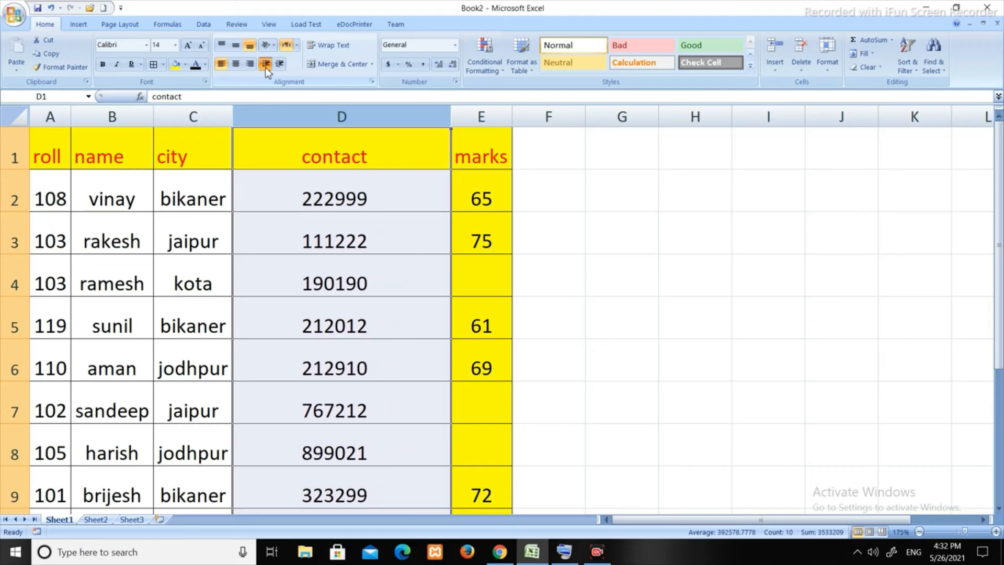
pyautogui.click(266, 64)
pyautogui.click(265, 63)
# Step: Increase the contact column's indent again by several levels
pyautogui.click(278, 67)
pyautogui.click(278, 67)
pyautogui.click(278, 67)
pyautogui.click(279, 67)
pyautogui.click(279, 67)
pyautogui.click(278, 66)
pyautogui.click(279, 67)
pyautogui.click(278, 67)
pyautogui.click(279, 67)
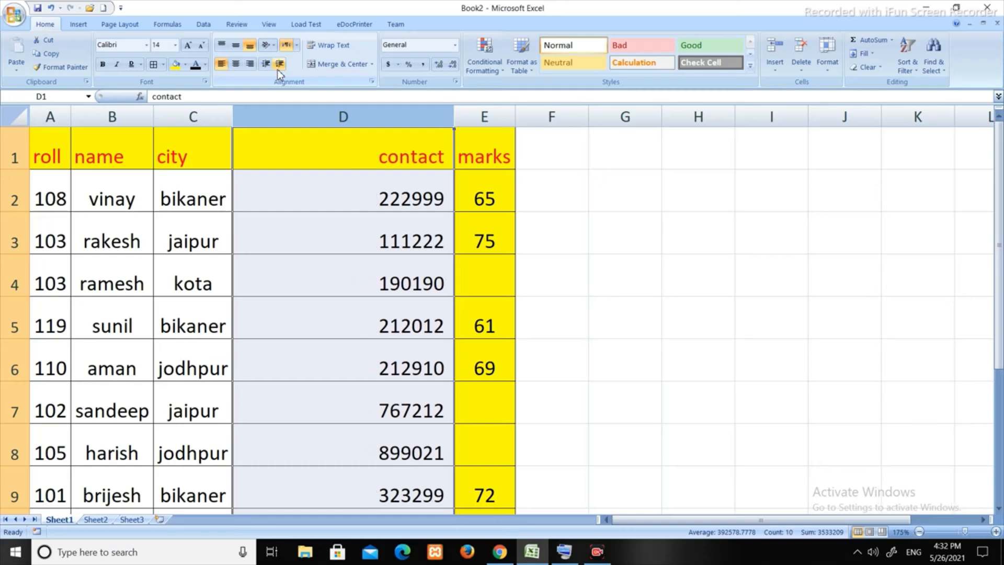
# Step: Decrease the contact column's indent until its contents reach the left border, and AutoFit the width of column D
pyautogui.click(265, 64)
pyautogui.click(265, 64)
pyautogui.click(265, 64)
pyautogui.click(265, 63)
pyautogui.click(265, 63)
pyautogui.click(265, 64)
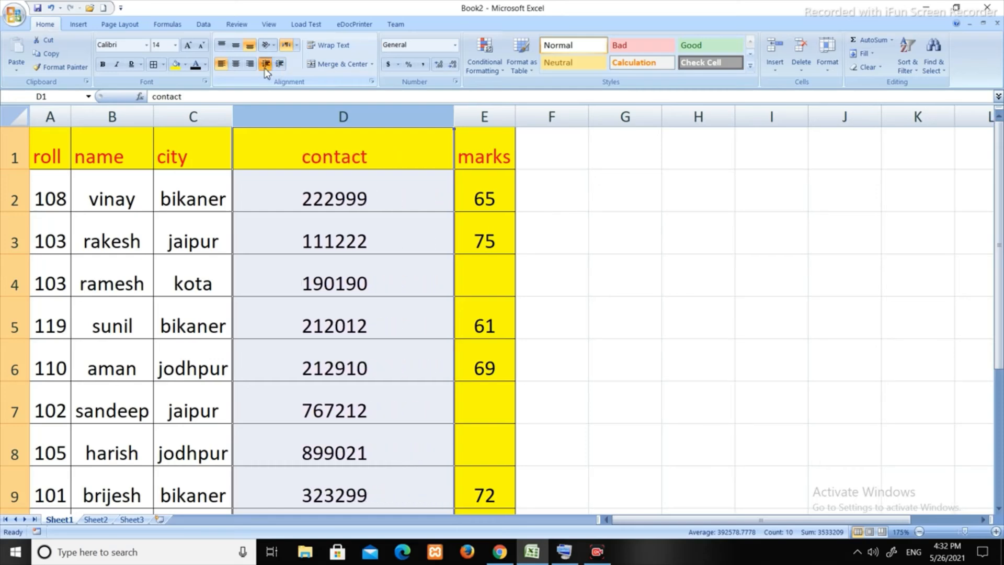
pyautogui.click(265, 63)
pyautogui.click(265, 64)
pyautogui.click(265, 64)
pyautogui.click(265, 63)
pyautogui.click(265, 64)
pyautogui.click(265, 64)
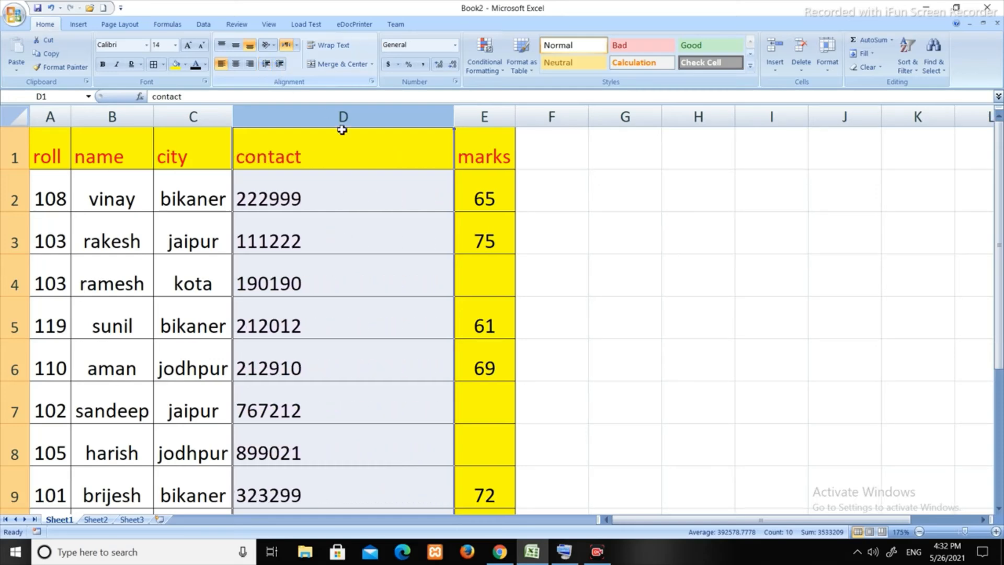
pyautogui.doubleClick(453, 124)
pyautogui.click(314, 192)
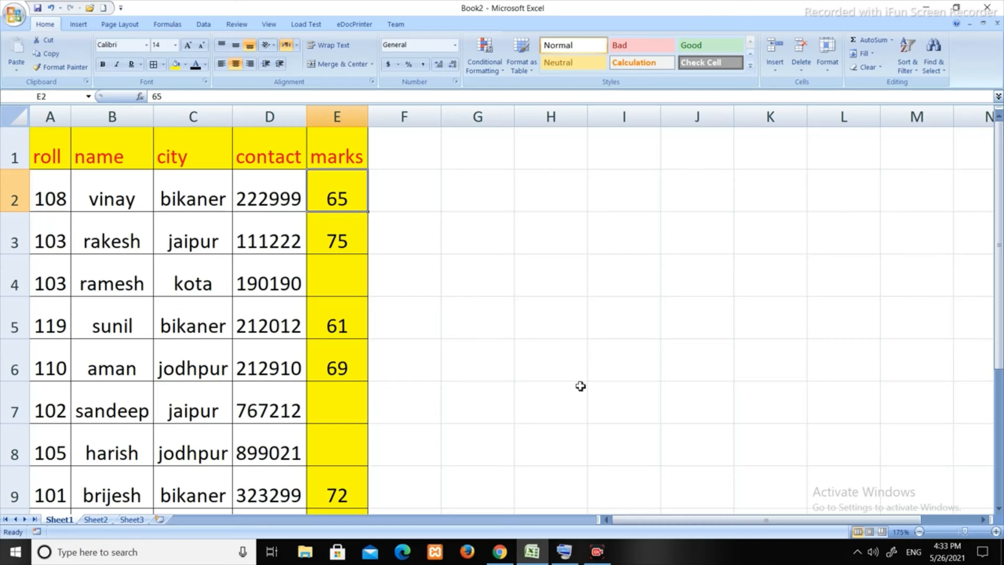
# Step: Launch Notepad with a blank document in front of the worksheet
pyautogui.press('super+r')
pyautogui.write('note')
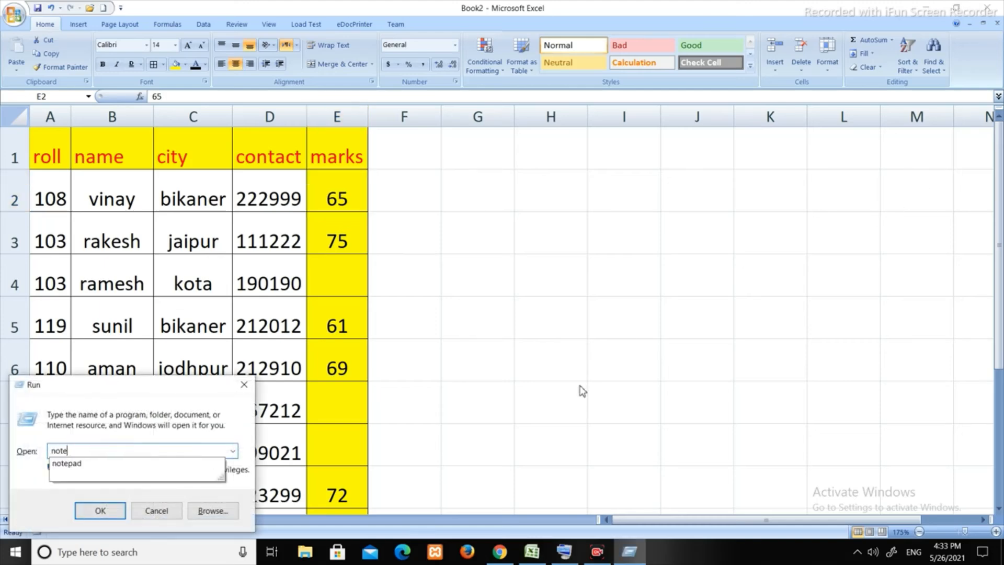
pyautogui.write('pad')
pyautogui.press('Return')
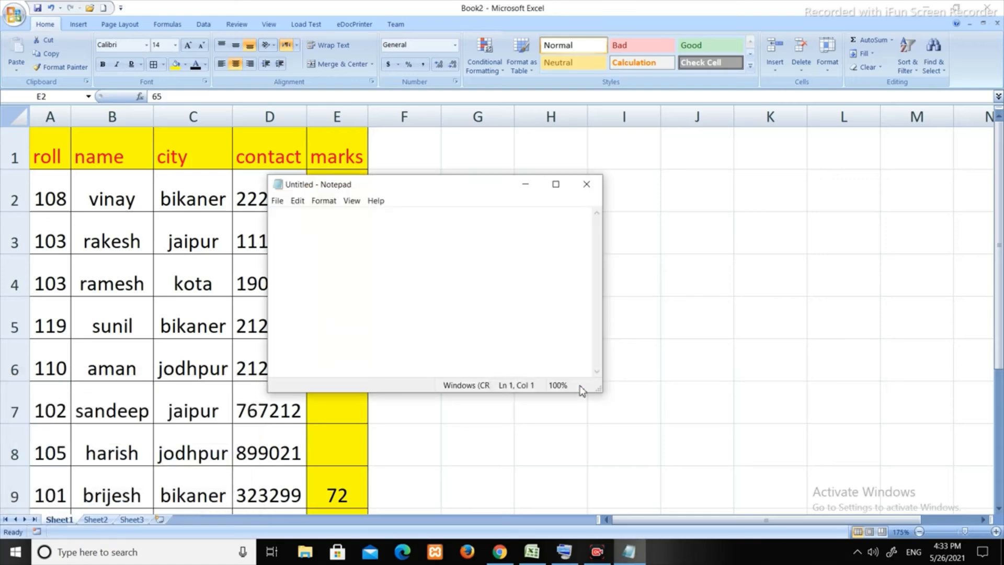
pyautogui.hotkey('alt', 'space')
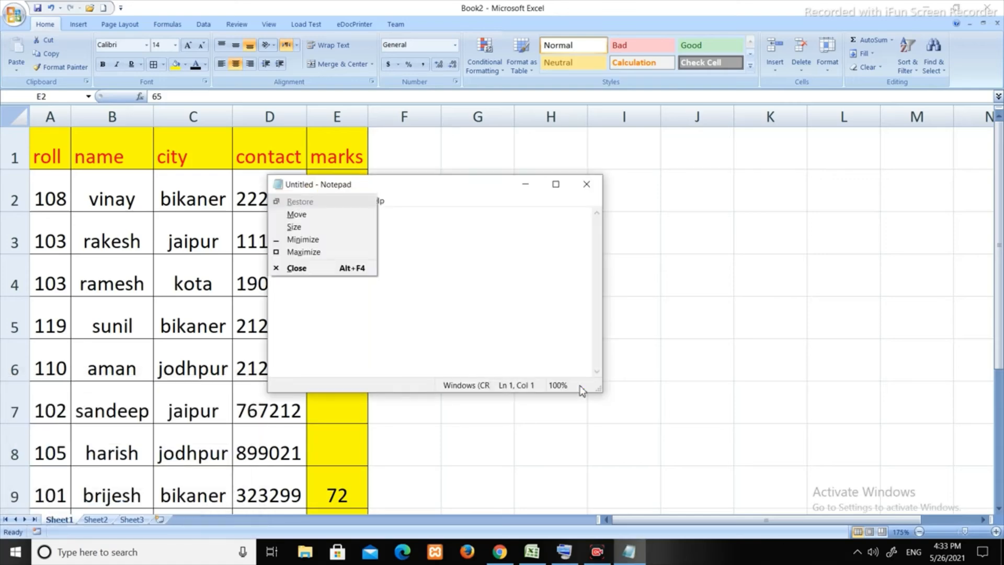
pyautogui.press('Escape')
# Step: Write the filler text "ljkljlsfls fjskfjal fafjkla jflk akf afj laj fklalkfjalkjfjflkajfjlka fjafjafljafj jkjflaj fajlfajfjdk" in the blank Notepad document
pyautogui.write('ljkljl')
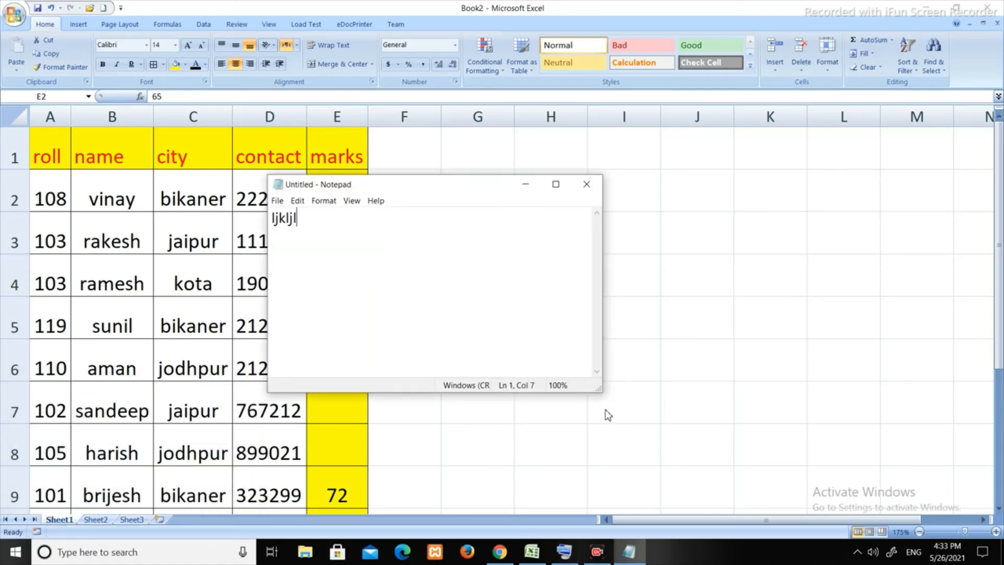
pyautogui.write('sfls fjskfjal fafjkla jflk akf a')
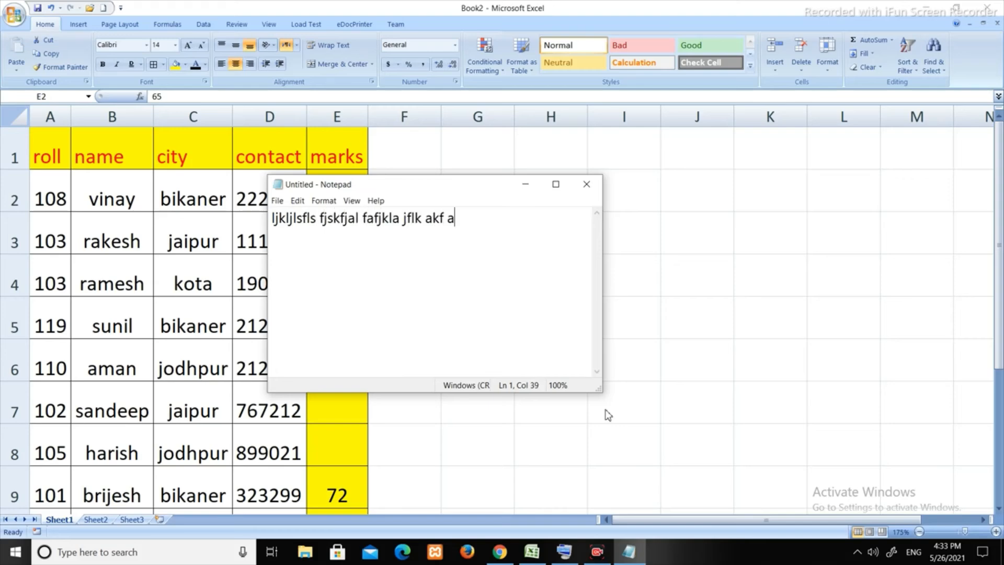
pyautogui.write('fj laj fklalkfjalkjfjflkajfjlka')
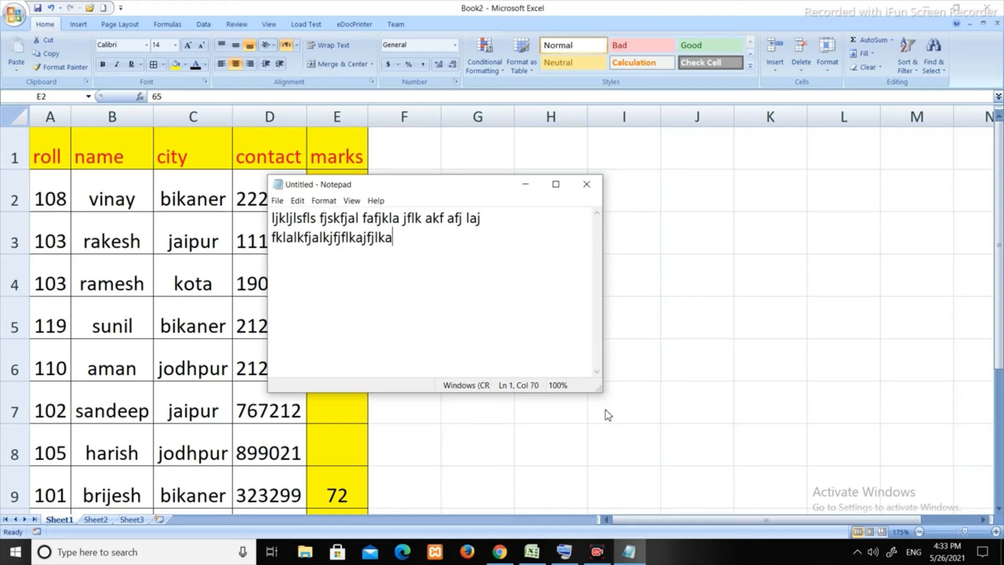
pyautogui.write(' fjafjafljafj jkjflaj fajlfajfjdk')
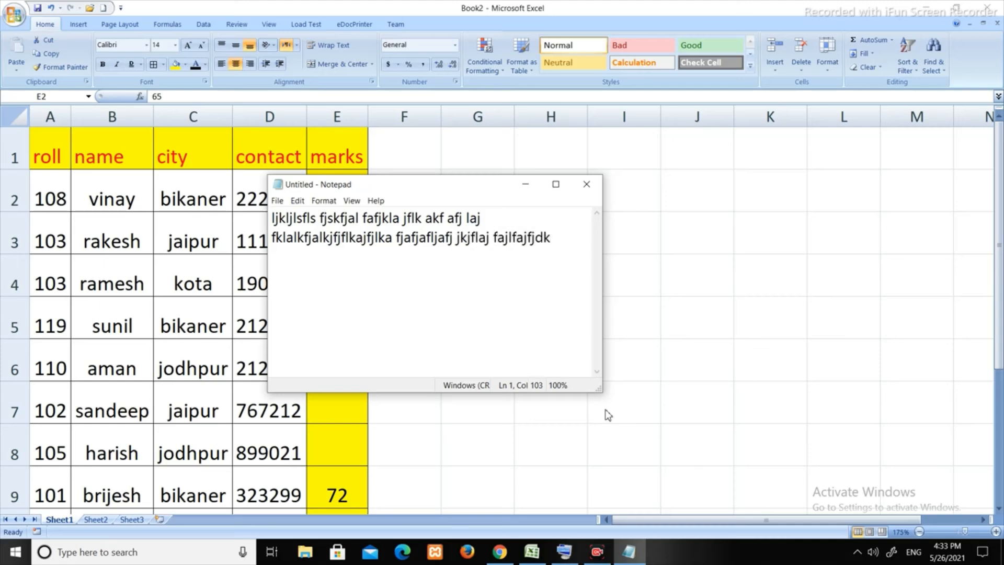
# Step: Add the filler text "kfjdk fkjkjkjkjkjjk" in Notepad, turn off Word Wrap and view the end of the single long line
pyautogui.write('kfjdk fkjkjkjkjkjjk')
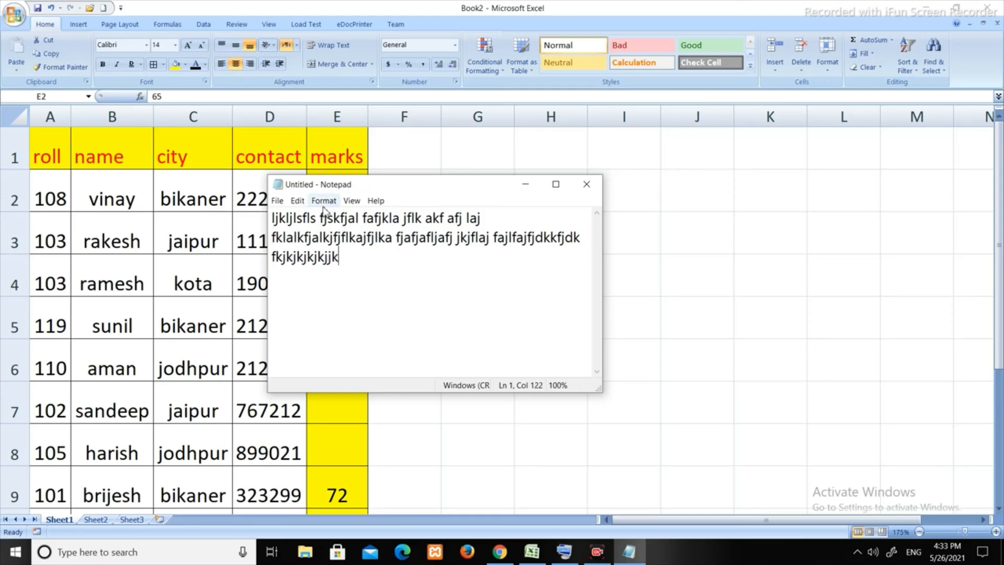
pyautogui.click(324, 202)
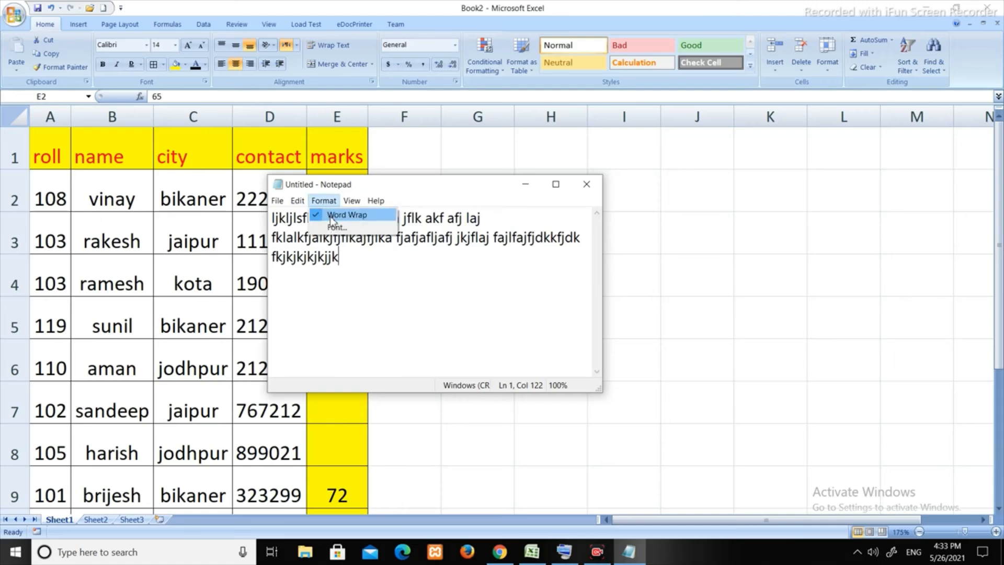
pyautogui.click(330, 219)
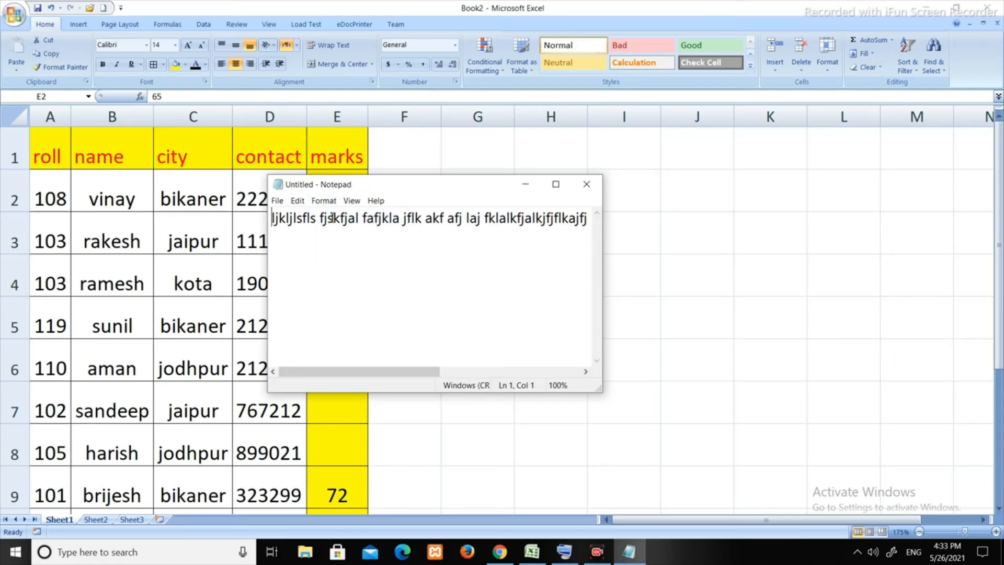
pyautogui.press('End')
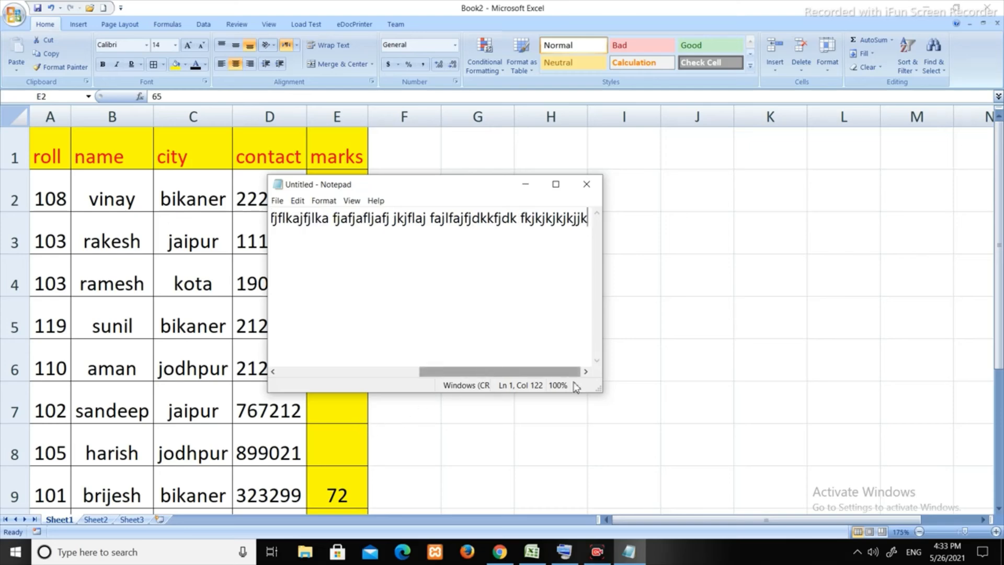
pyautogui.moveTo(476, 371)
pyautogui.mouseDown()
pyautogui.moveTo(457, 393)
pyautogui.moveTo(484, 386)
pyautogui.mouseUp()
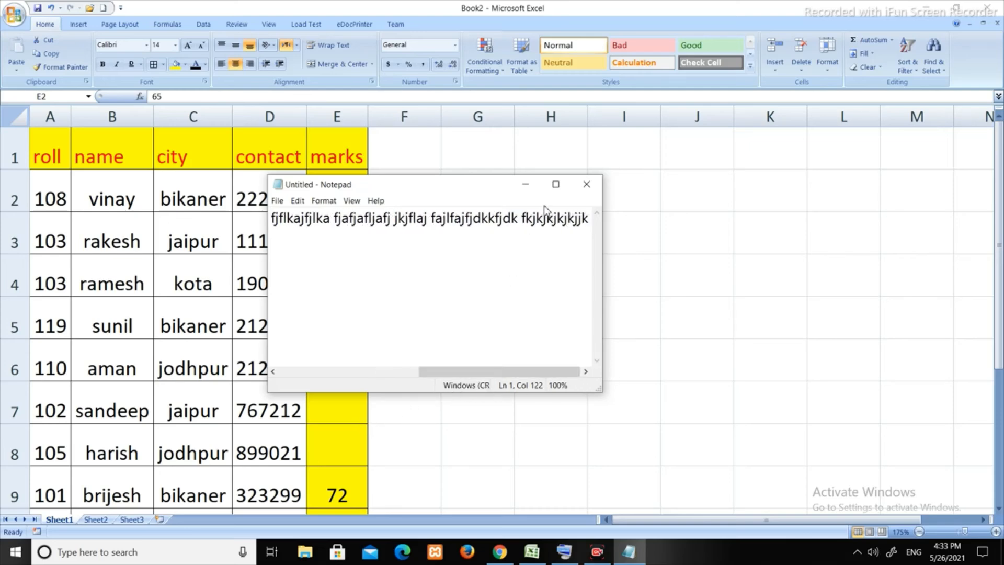
# Step: Insert more random filler text near the end of the unwrapped line, and close Notepad without saving
pyautogui.write('kfjdlkfja f akfjlajflaj fkl')
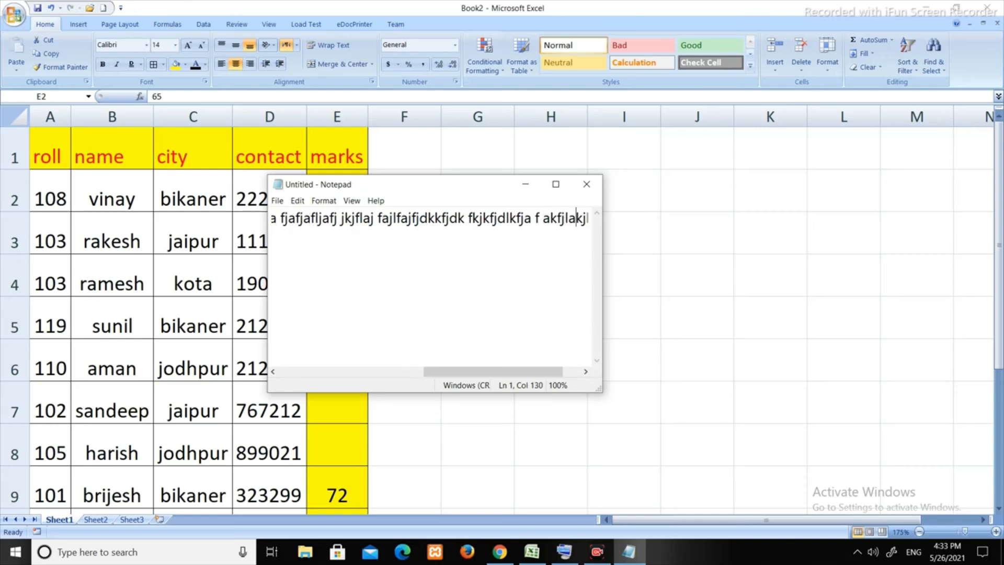
pyautogui.write('jalfjlajf a falfafjalfjaf ak')
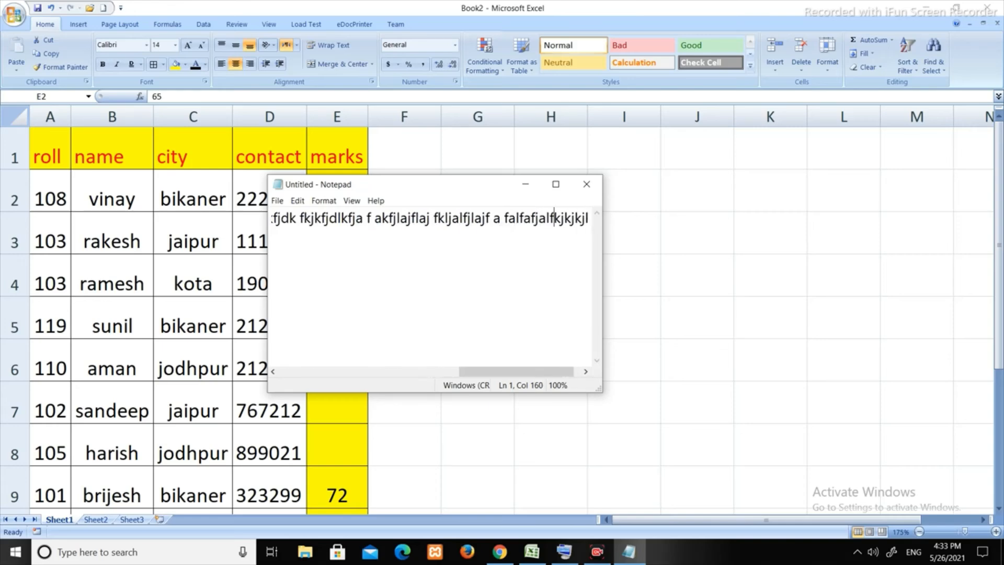
pyautogui.write('j falfajflka')
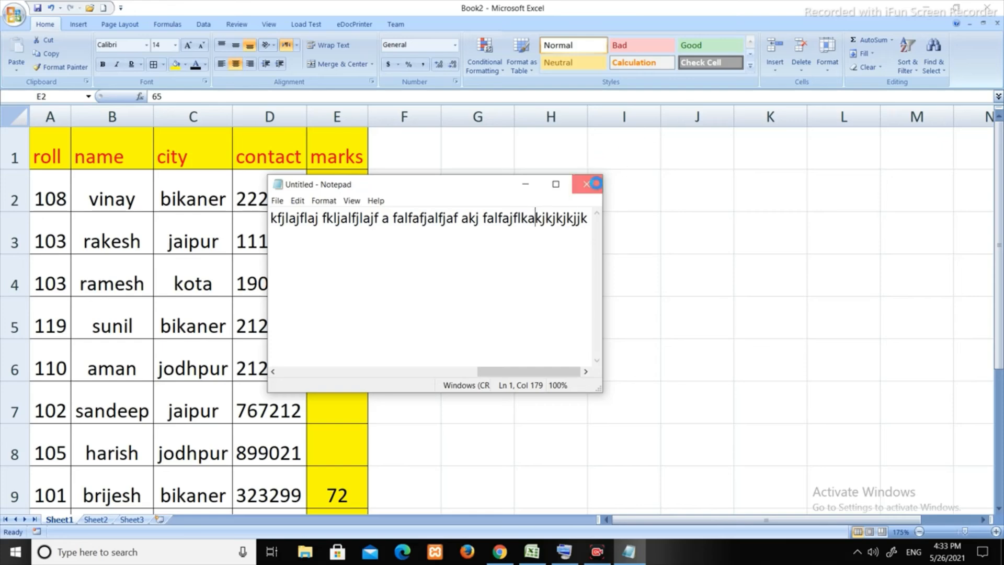
pyautogui.click(586, 184)
pyautogui.click(520, 273)
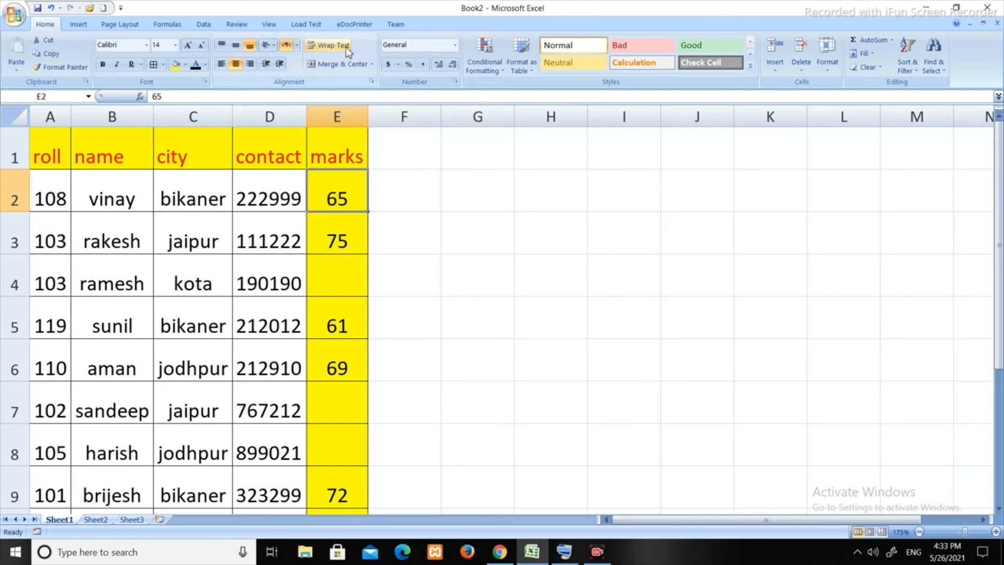
# Step: Extend the city entry in cell C2 to read "bikaner rajasthan india"
pyautogui.click(283, 202)
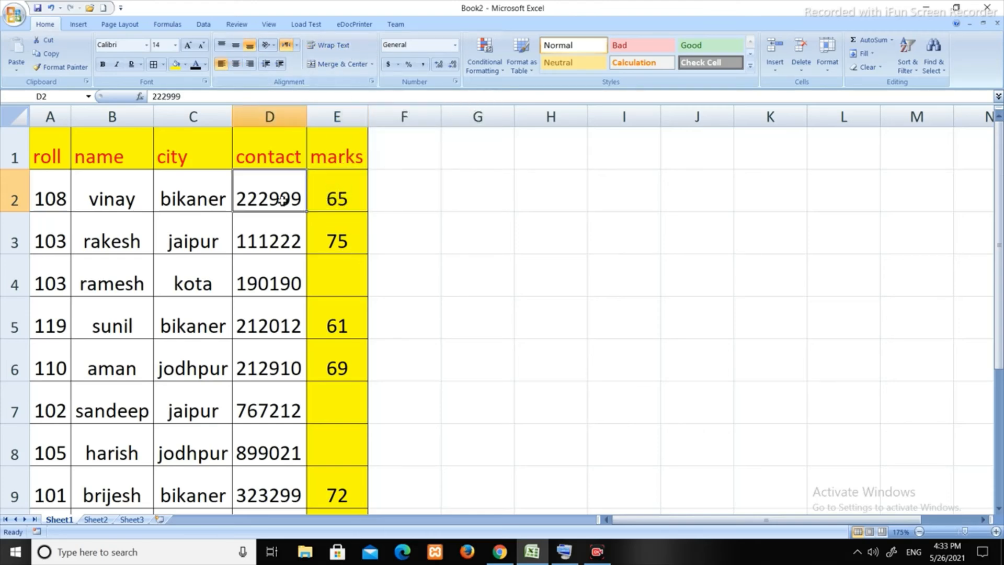
pyautogui.click(221, 204)
pyautogui.doubleClick(221, 199)
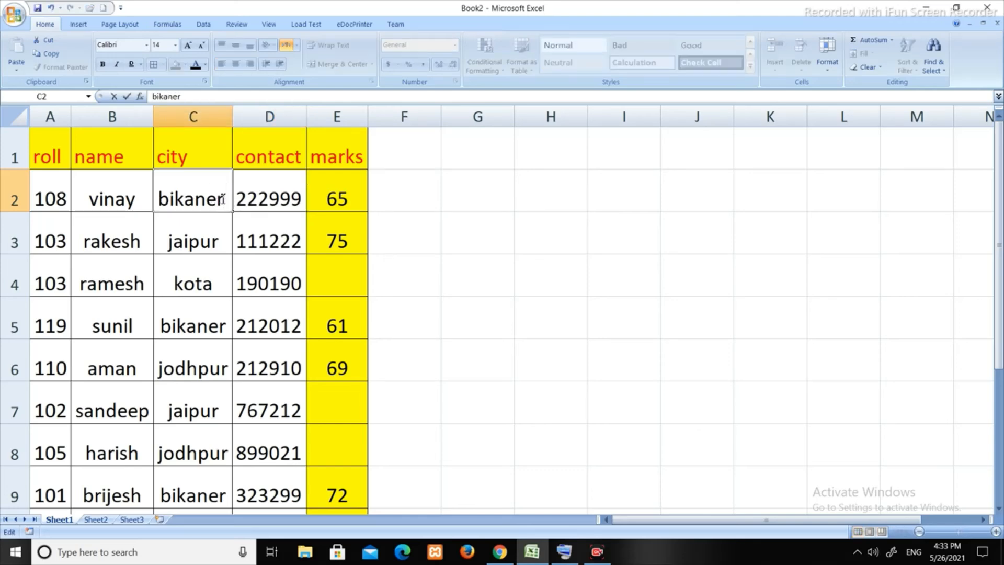
pyautogui.write('rajasthna')
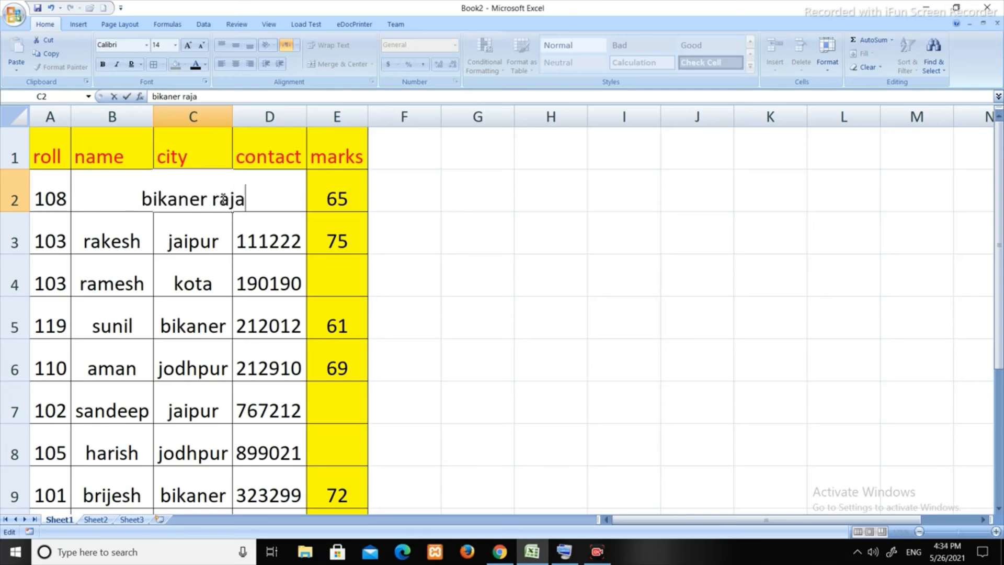
pyautogui.press('BackSpace')
pyautogui.press('BackSpace')
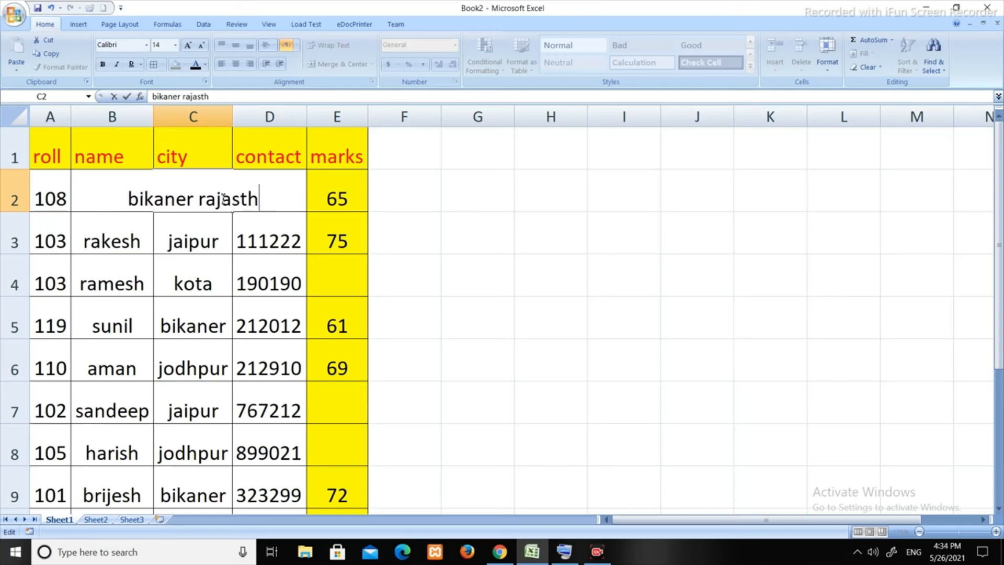
pyautogui.write('an india')
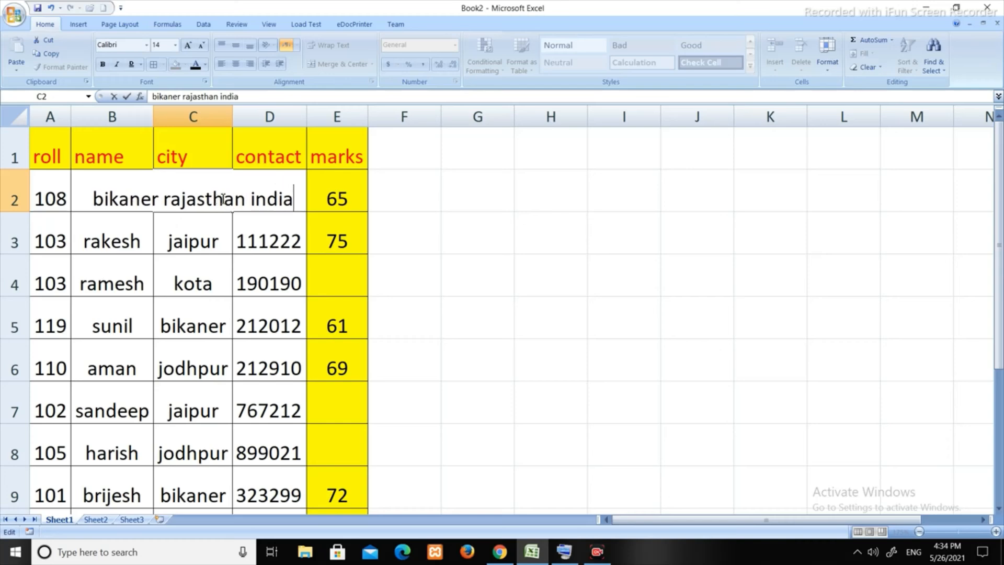
pyautogui.press('Return')
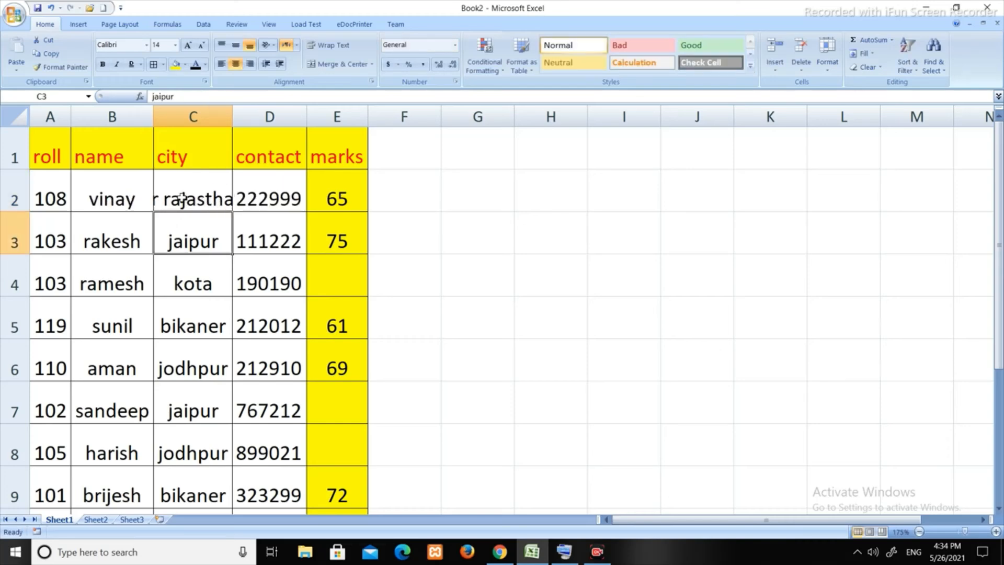
# Step: Widen column C until the full text of C2 fits, and narrow it back to about its former width
pyautogui.click(201, 188)
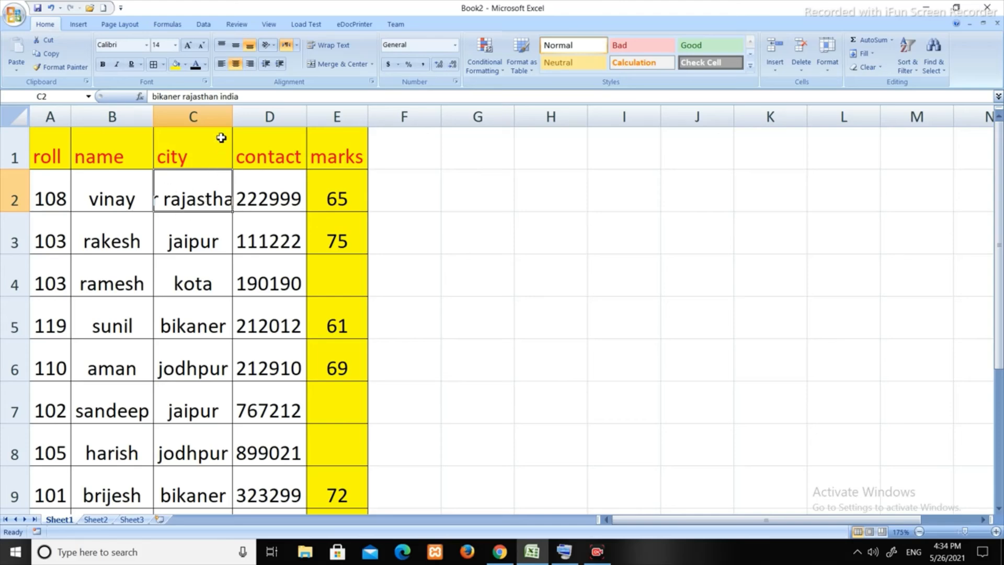
pyautogui.moveTo(229, 114); pyautogui.dragTo(362, 109)
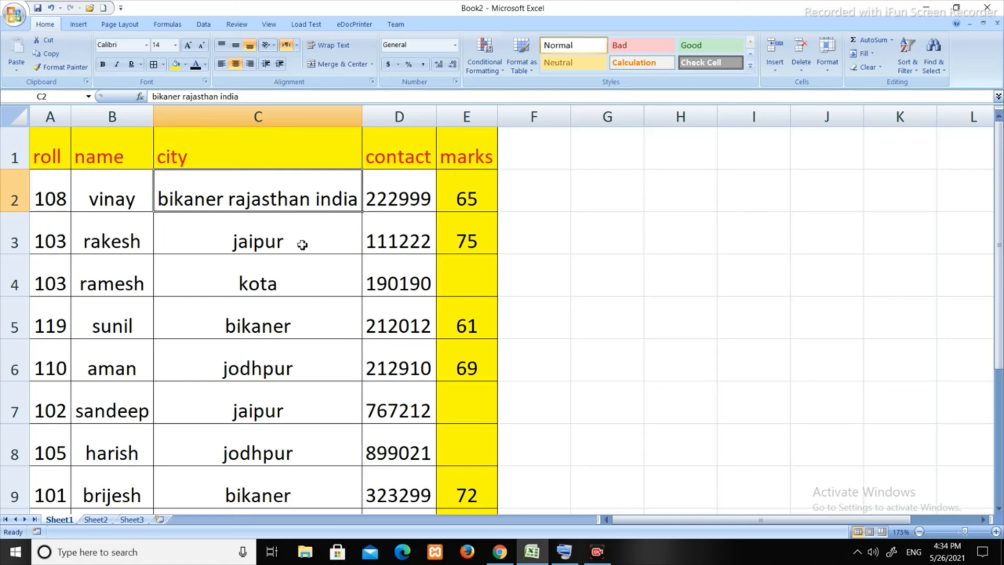
pyautogui.moveTo(998, 293)
pyautogui.mouseDown()
pyautogui.moveTo(1000, 333)
pyautogui.moveTo(1000, 280)
pyautogui.mouseUp()
pyautogui.click(251, 244)
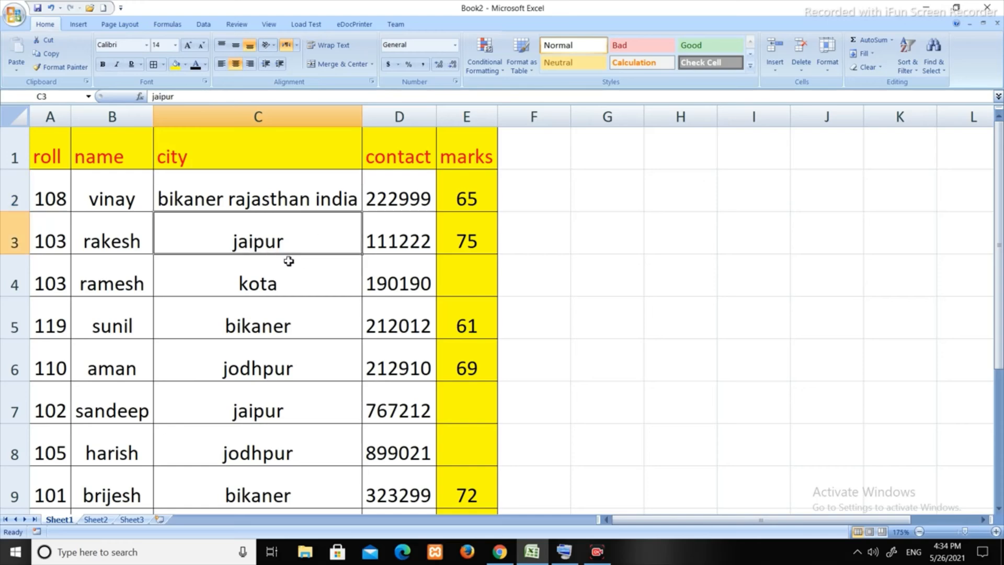
pyautogui.click(287, 197)
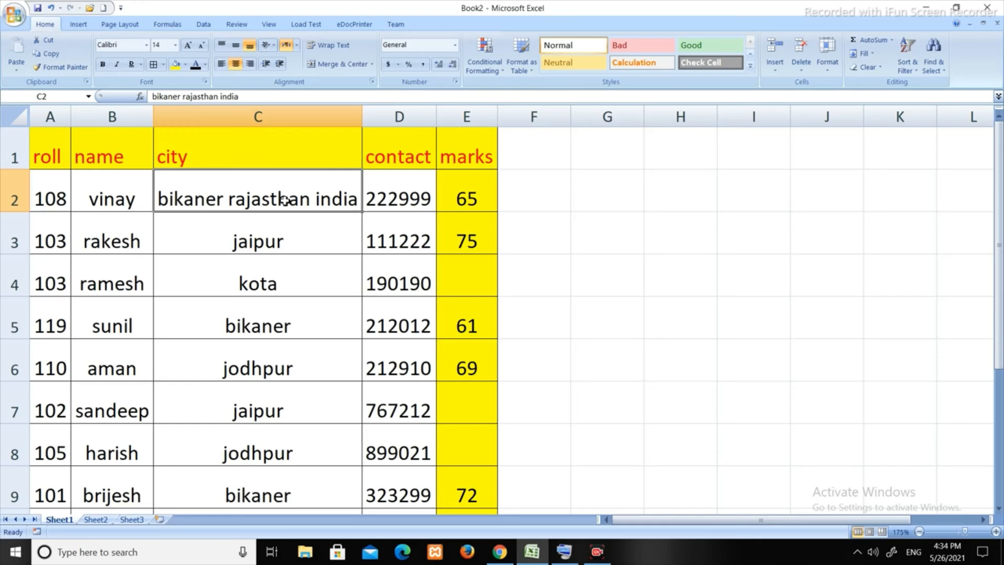
pyautogui.moveTo(363, 120); pyautogui.dragTo(234, 118)
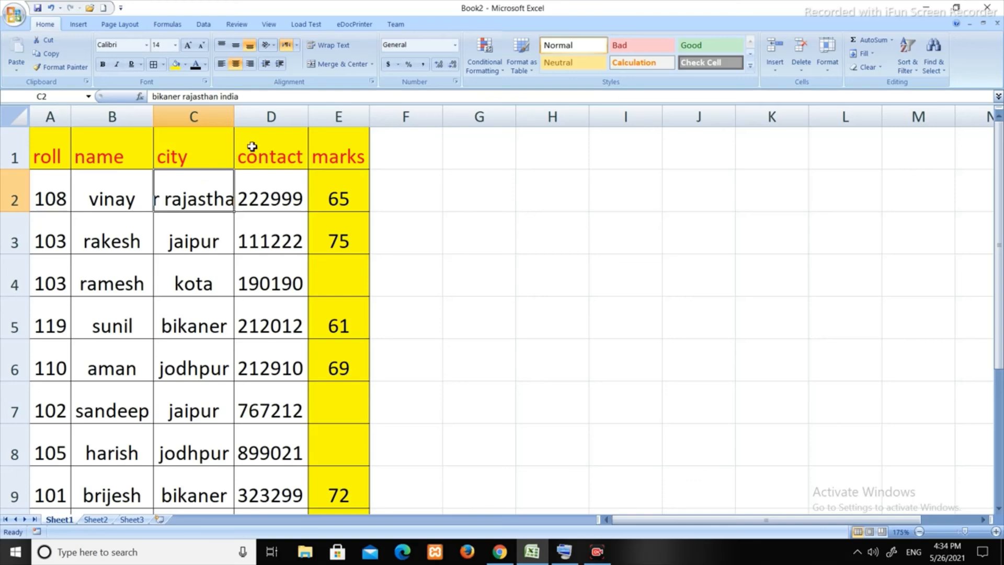
# Step: Apply Wrap Text to C2, and enlarge row 2 and column C so that each word fits on its own line
pyautogui.click(331, 47)
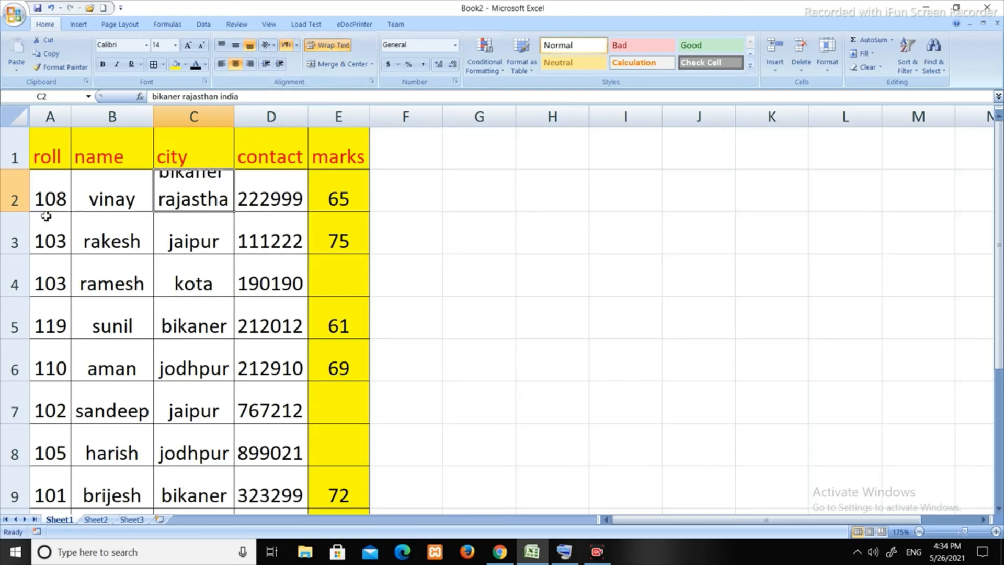
pyautogui.moveTo(20, 213); pyautogui.dragTo(25, 252)
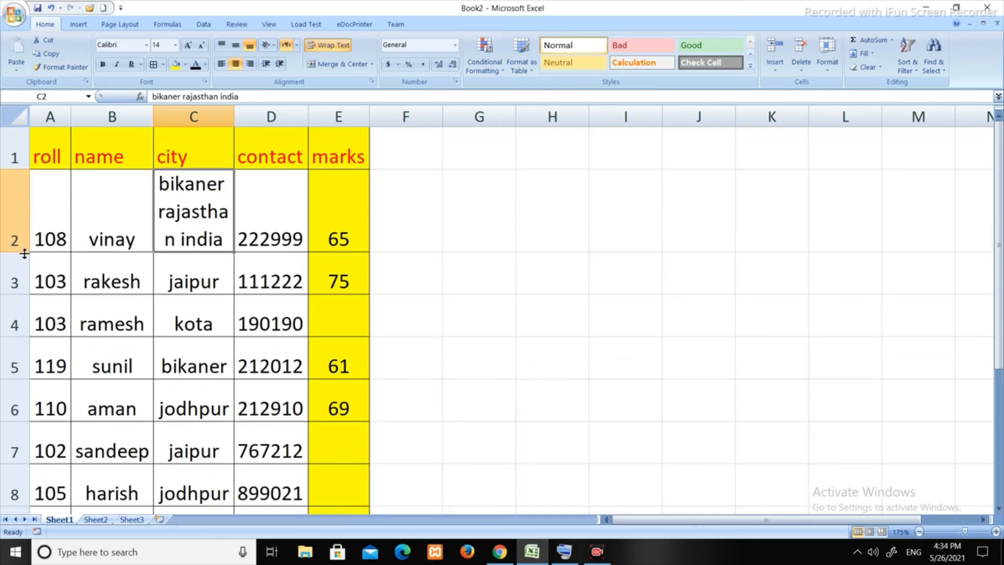
pyautogui.moveTo(236, 124); pyautogui.dragTo(247, 122)
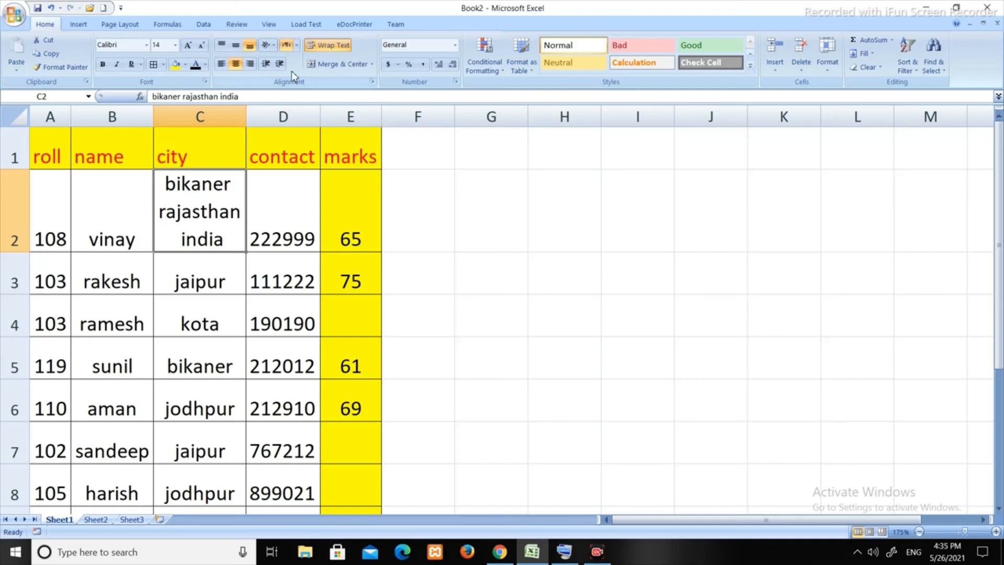
# Step: Turn off Wrap Text for cell C2 and turn it back on
pyautogui.click(322, 46)
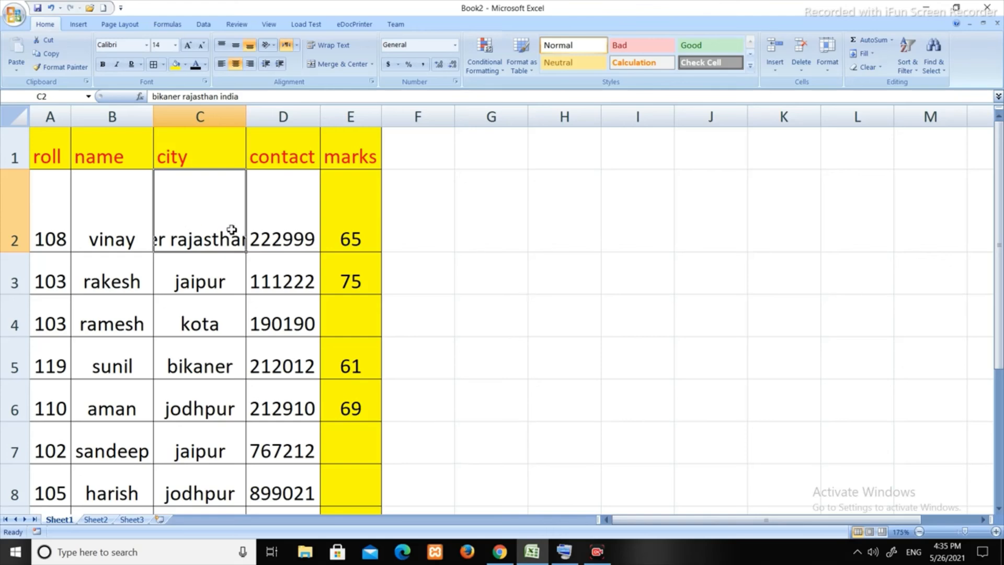
pyautogui.click(123, 217)
pyautogui.click(213, 219)
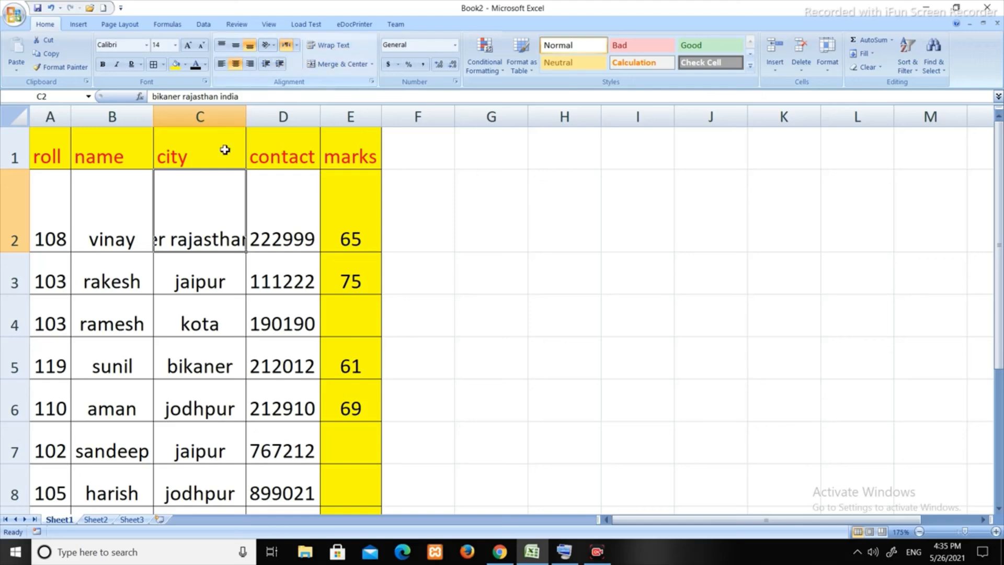
pyautogui.click(328, 45)
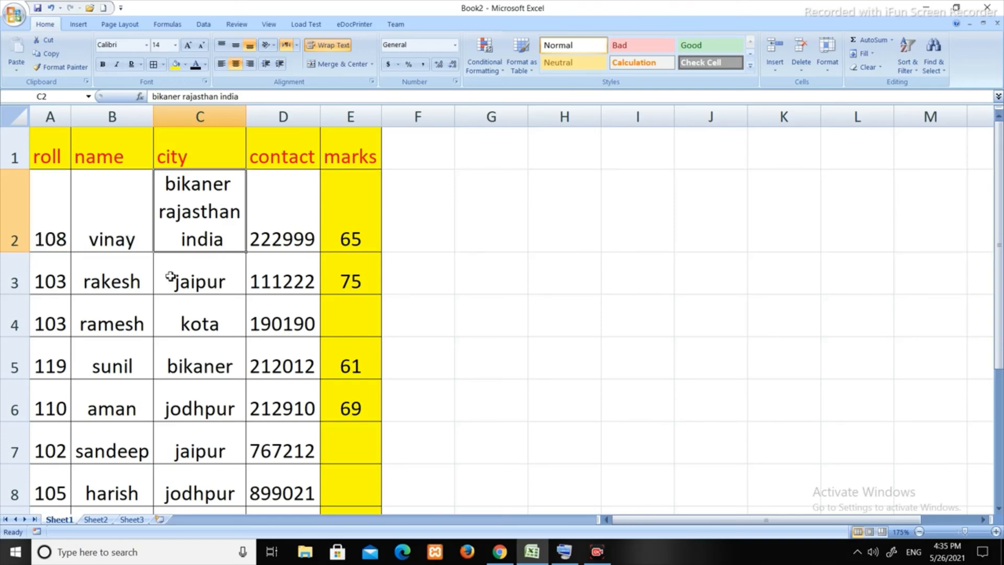
# Step: Apply Wrap Text to all cells of the student table
pyautogui.click(68, 213)
pyautogui.hotkey('ctrl', 'a')
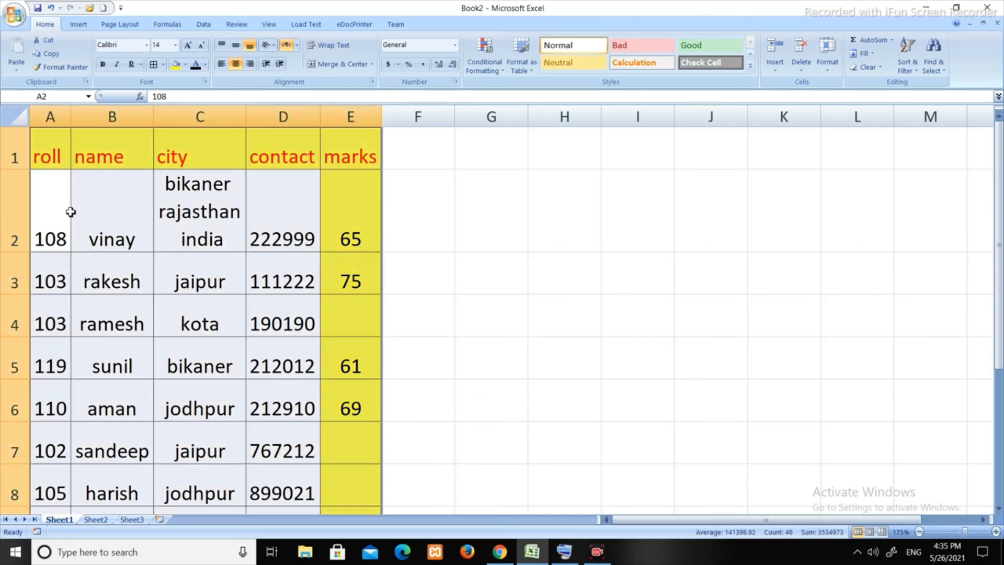
pyautogui.click(332, 53)
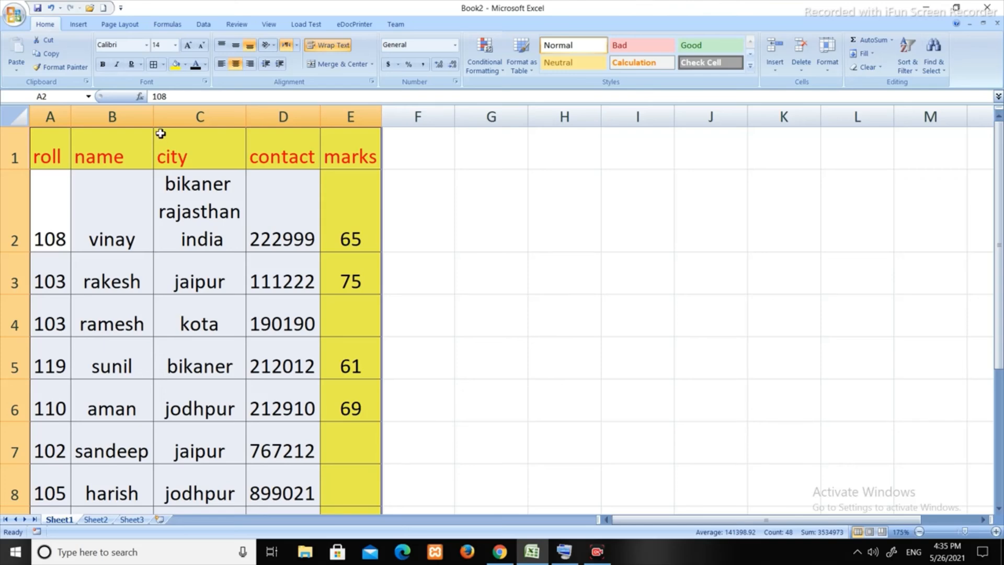
pyautogui.click(299, 190)
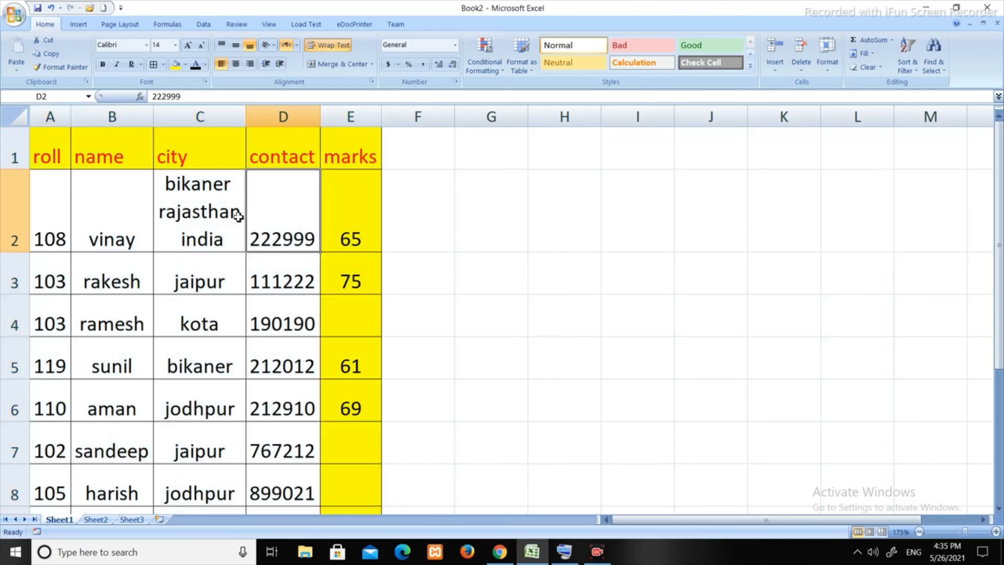
pyautogui.click(204, 219)
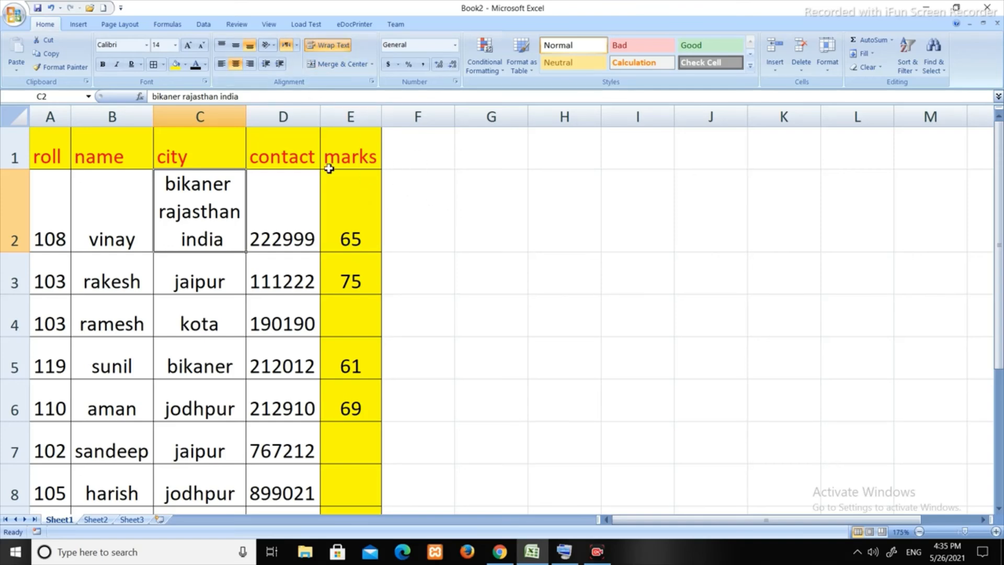
# Step: Insert a new sheet row above the table's header row
pyautogui.click(14, 157)
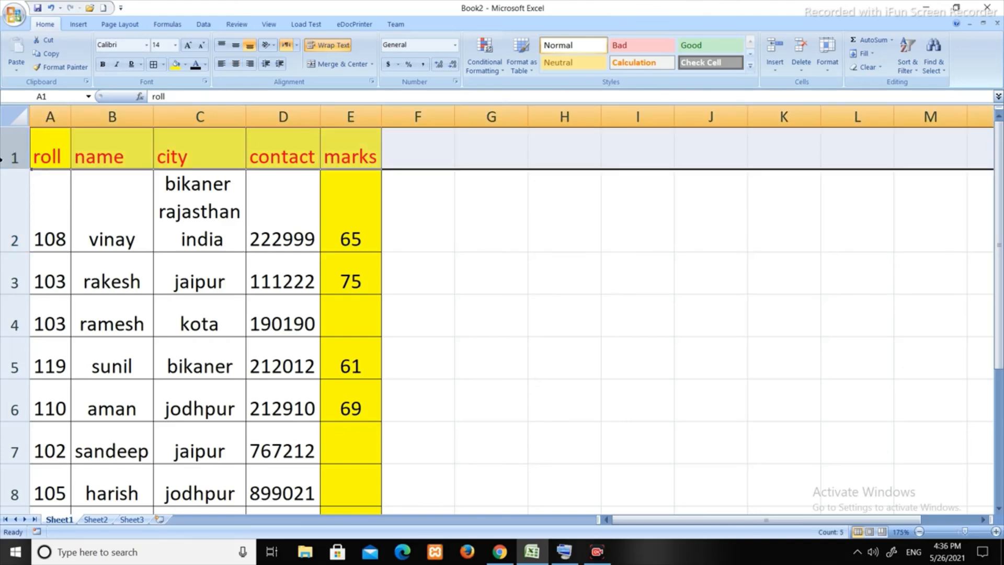
pyautogui.click(772, 71)
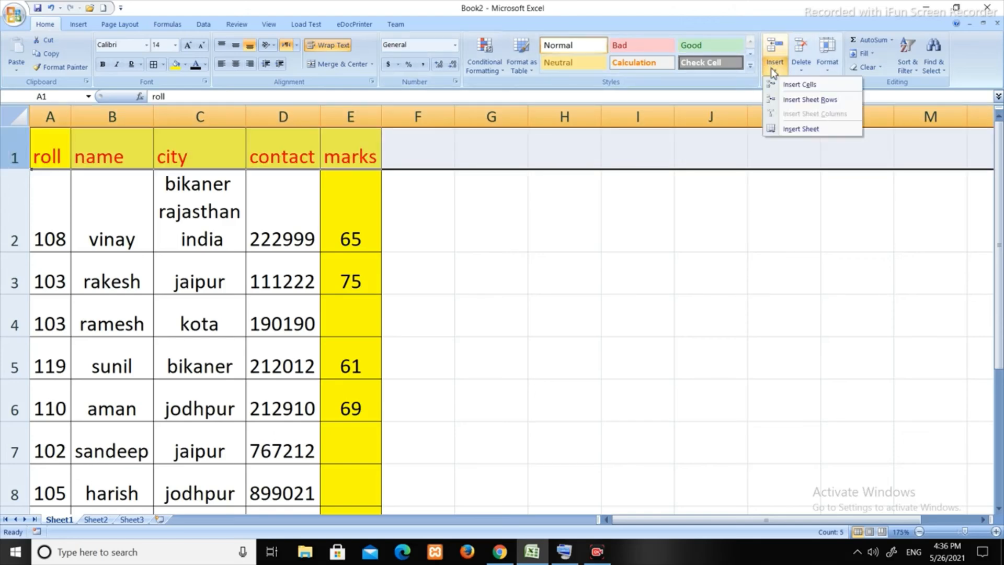
pyautogui.click(785, 100)
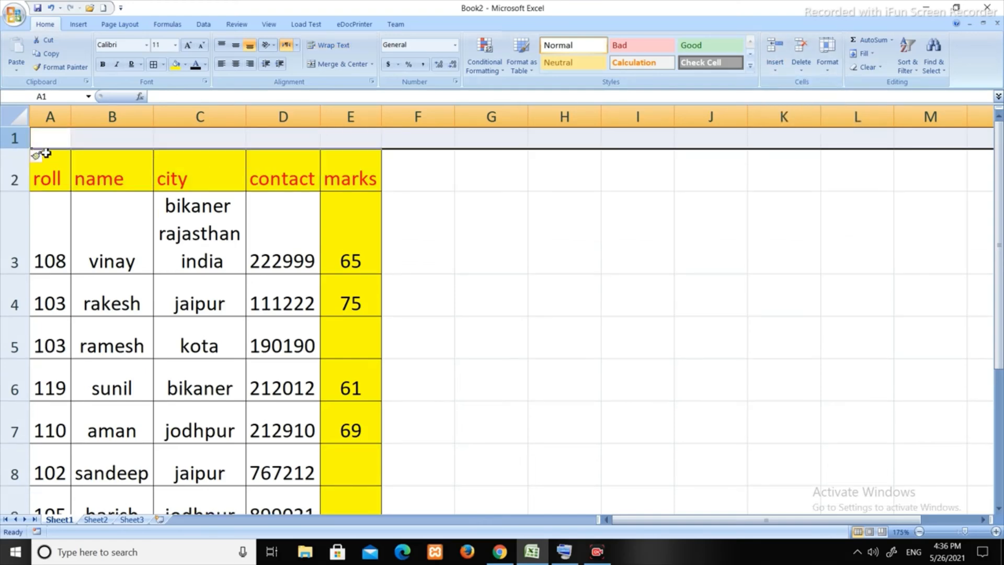
# Step: Enter the title Marksheet in cell A1 of the new row above the student table
pyautogui.click(46, 152)
pyautogui.click(57, 138)
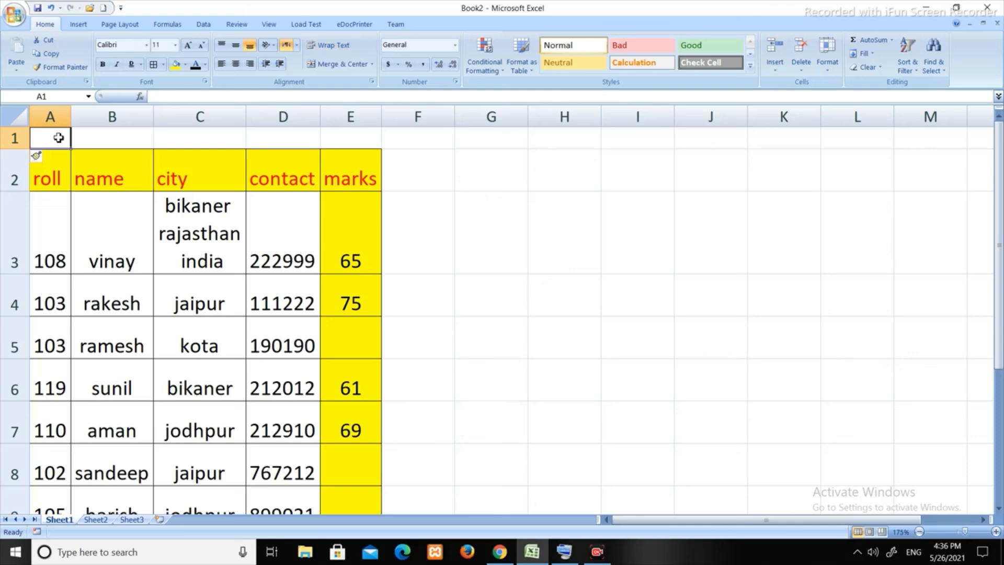
pyautogui.write('Marksheet')
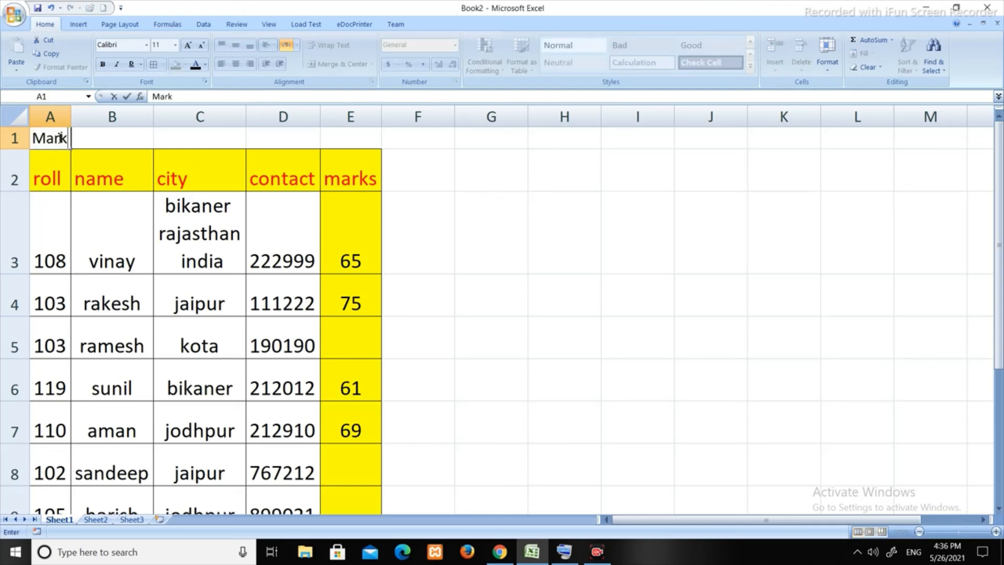
pyautogui.press('Return')
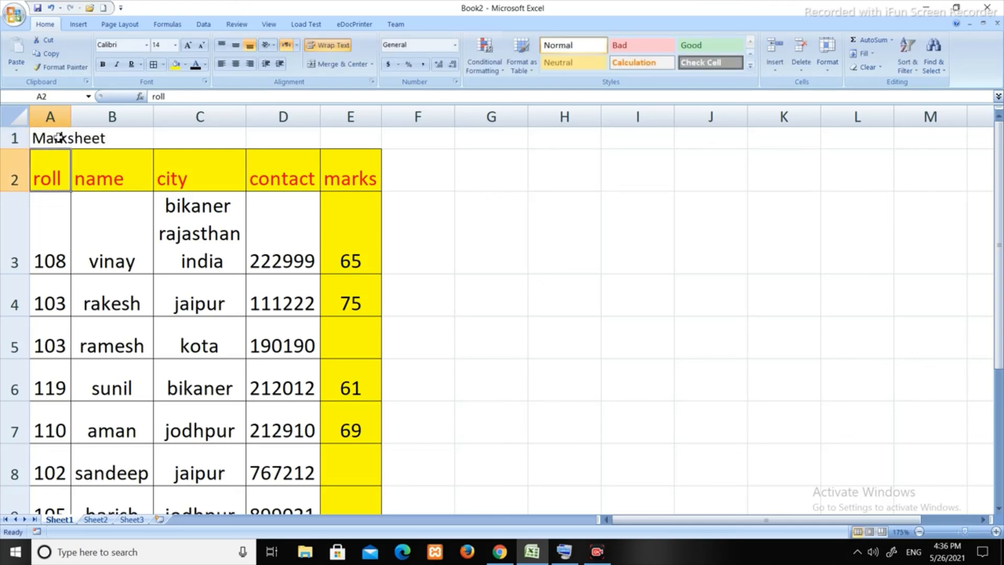
# Step: Compare the stored contents of cells A1 and B1 to see which cell holds the title text
pyautogui.click(59, 137)
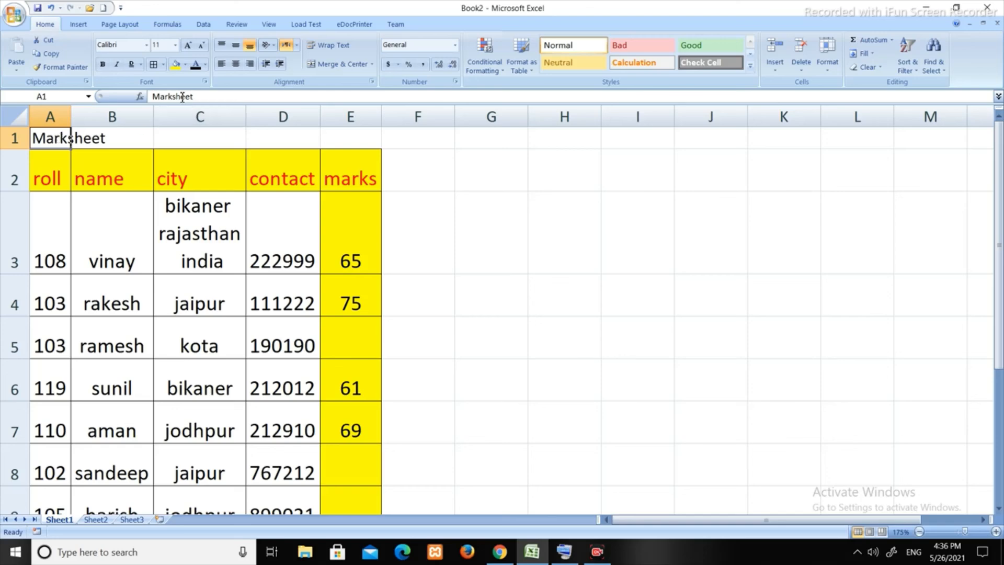
pyautogui.press('Right')
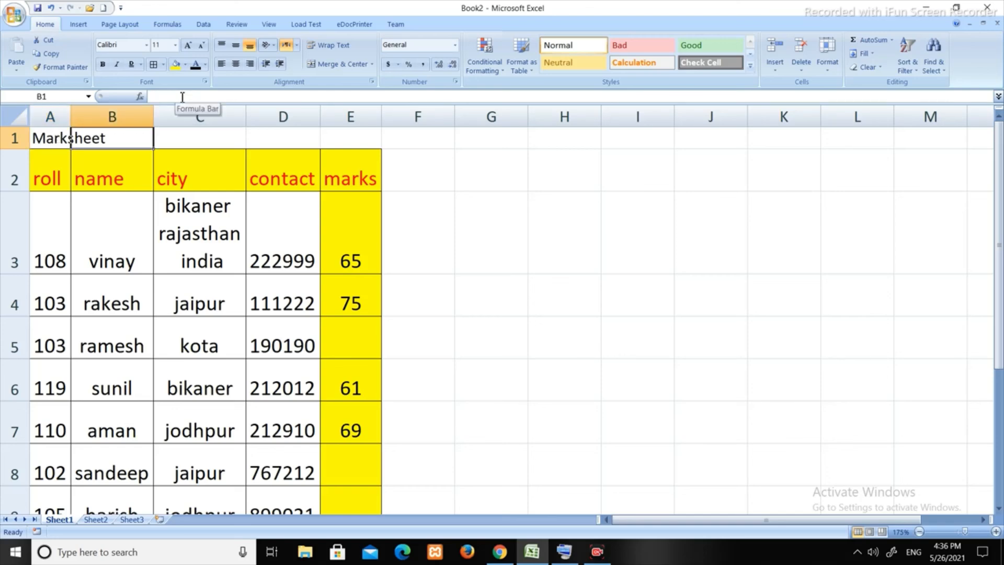
pyautogui.click(183, 96)
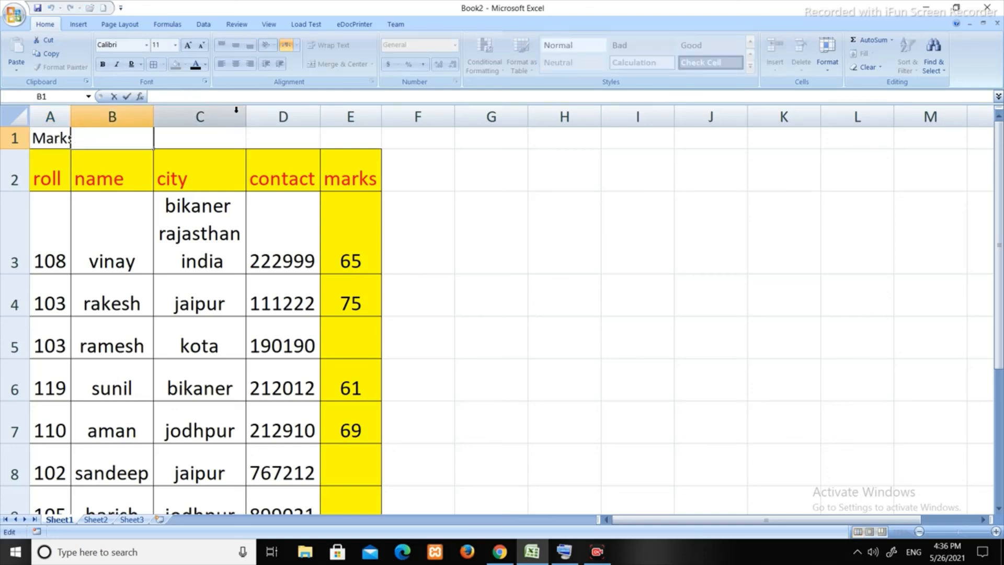
pyautogui.write('heet')
pyautogui.press('Return')
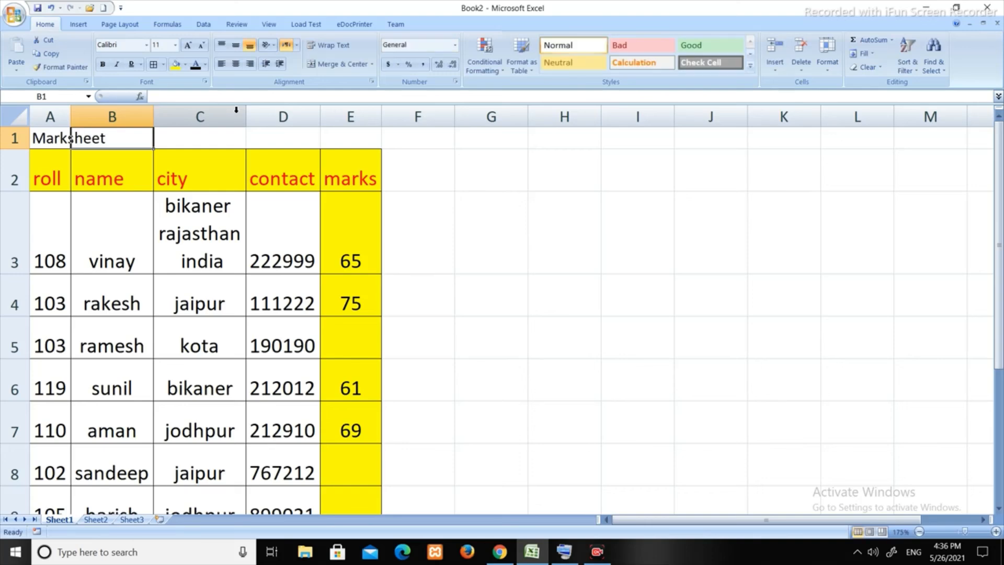
pyautogui.press('Left')
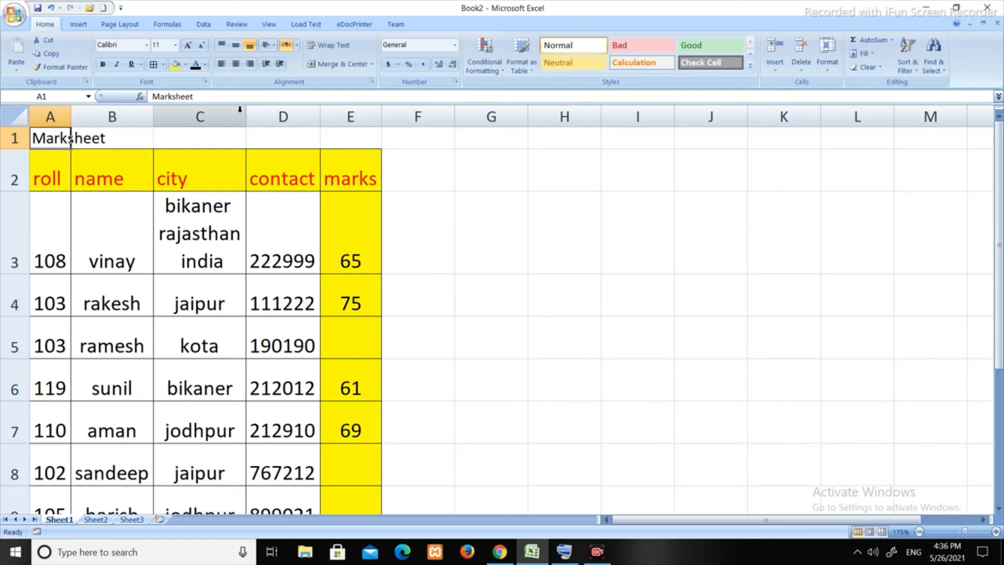
# Step: Merge and center the Marksheet title across A1:E1, the full width of the student table
pyautogui.moveTo(74, 139); pyautogui.dragTo(149, 136)
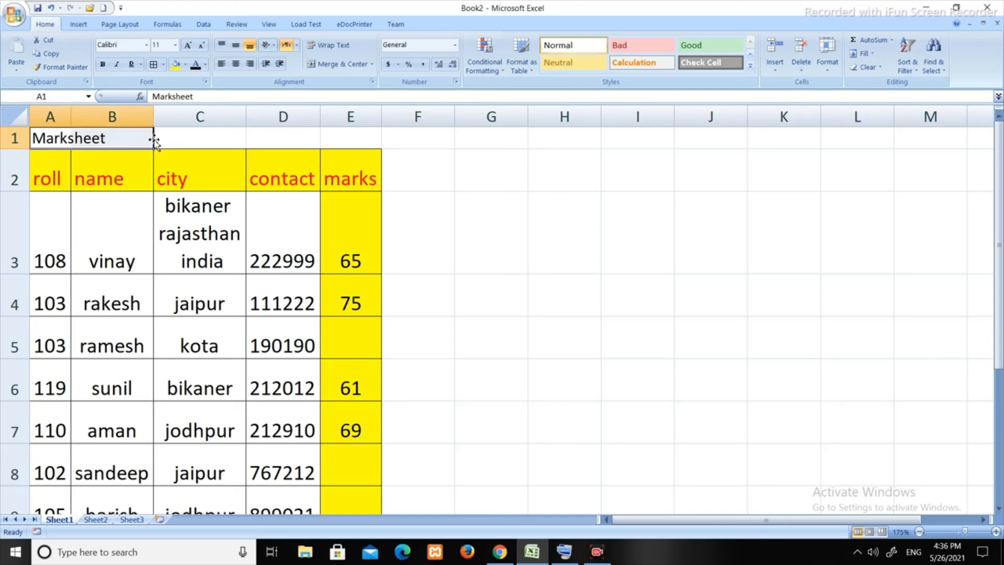
pyautogui.moveTo(41, 137); pyautogui.dragTo(344, 132)
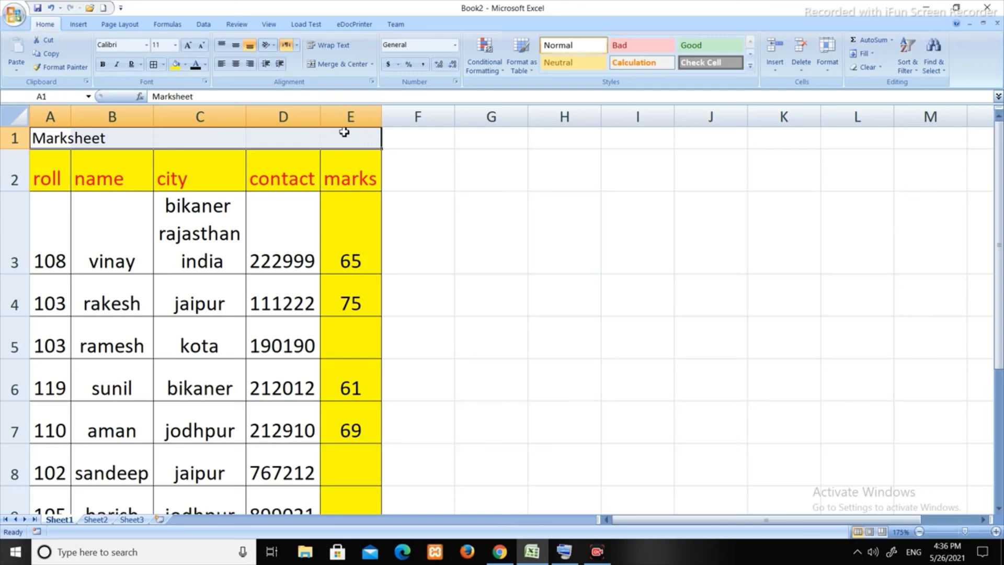
pyautogui.click(354, 67)
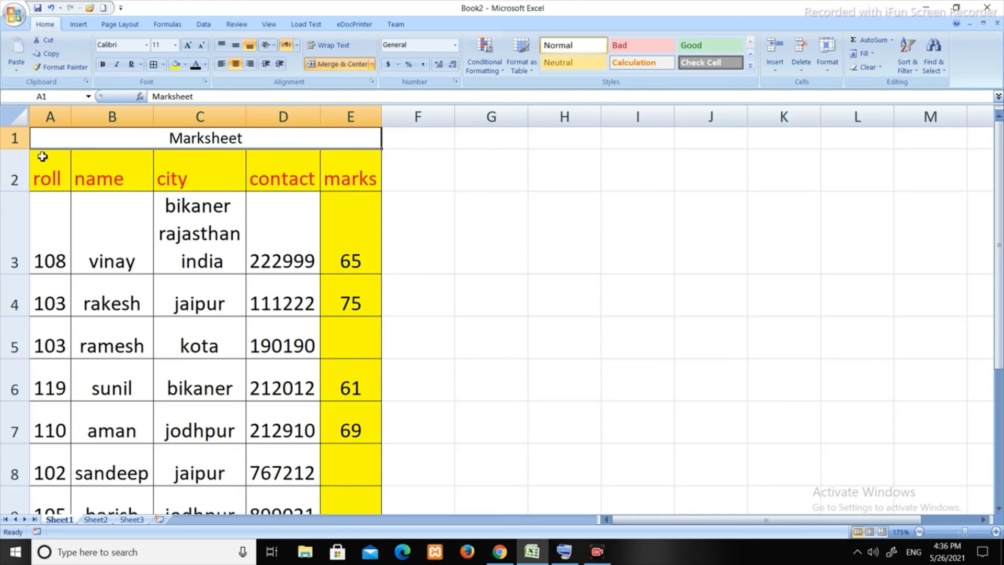
pyautogui.click(14, 139)
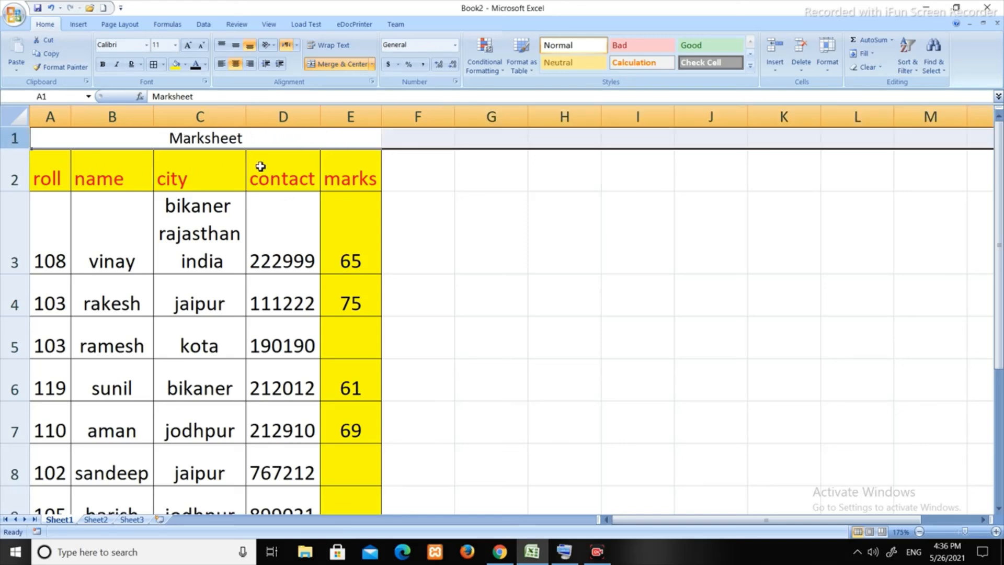
pyautogui.click(209, 161)
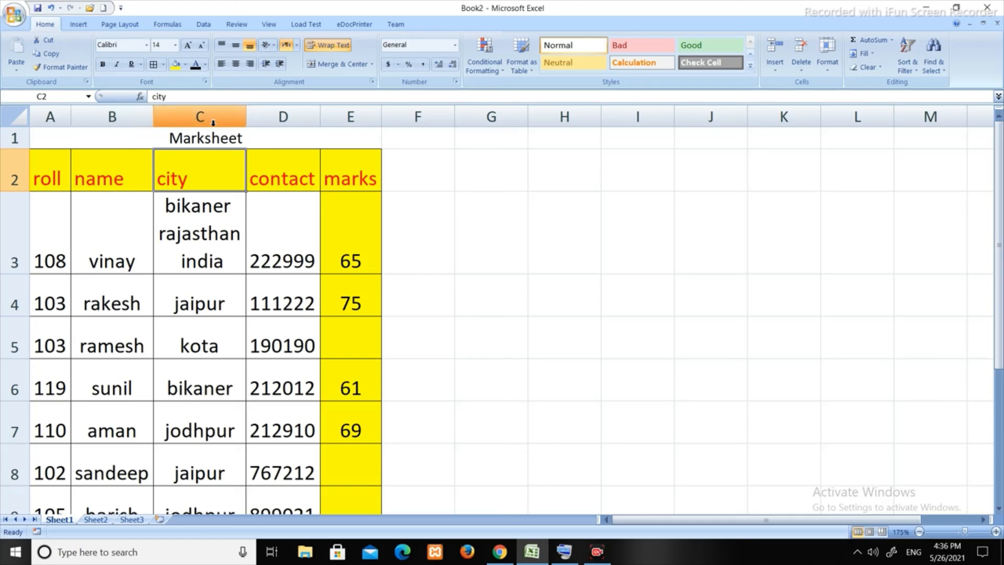
pyautogui.click(356, 137)
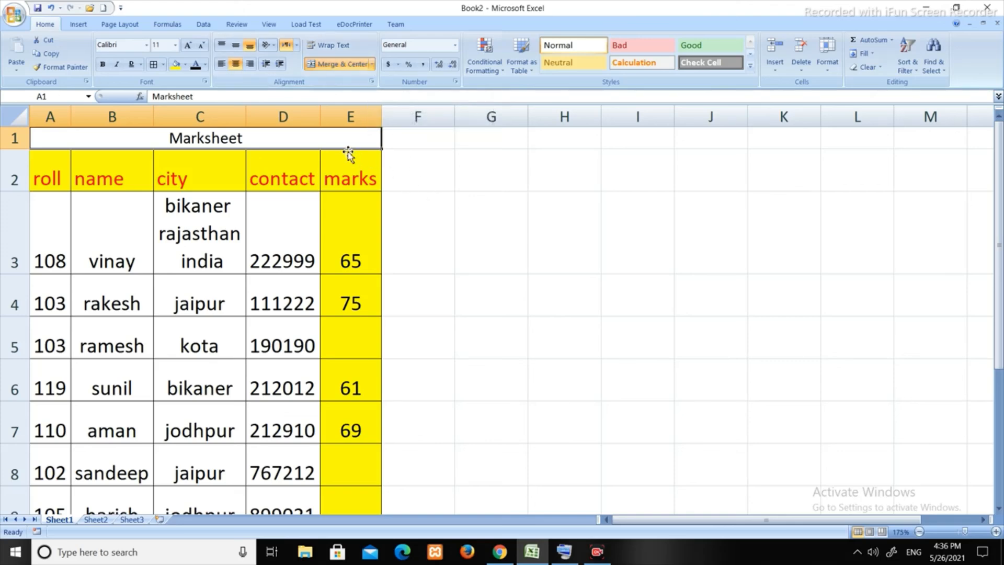
# Step: Unmerge the title range A1:E1 and merge and center it again, using Unmerge Cells the second time
pyautogui.click(338, 65)
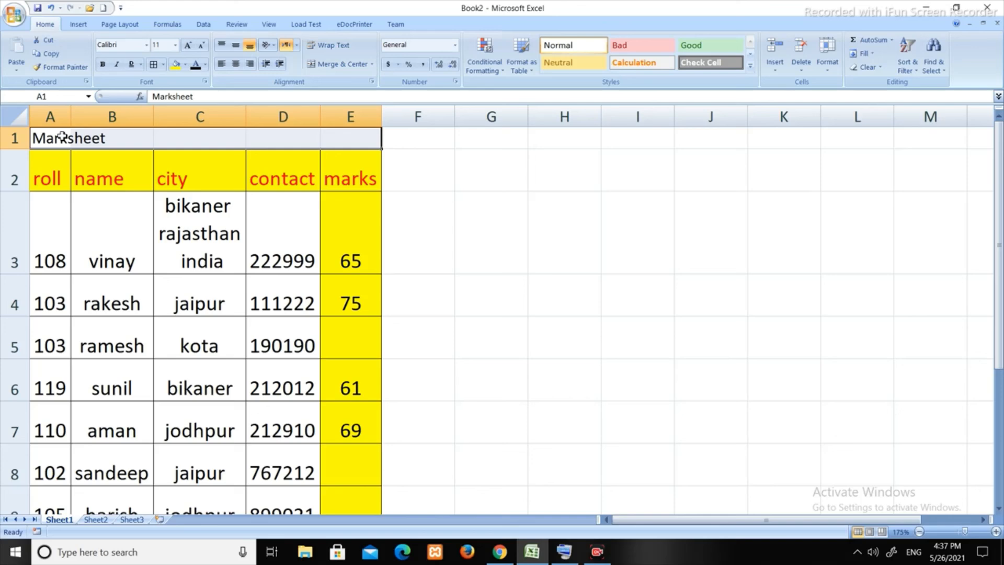
pyautogui.click(343, 65)
pyautogui.click(373, 65)
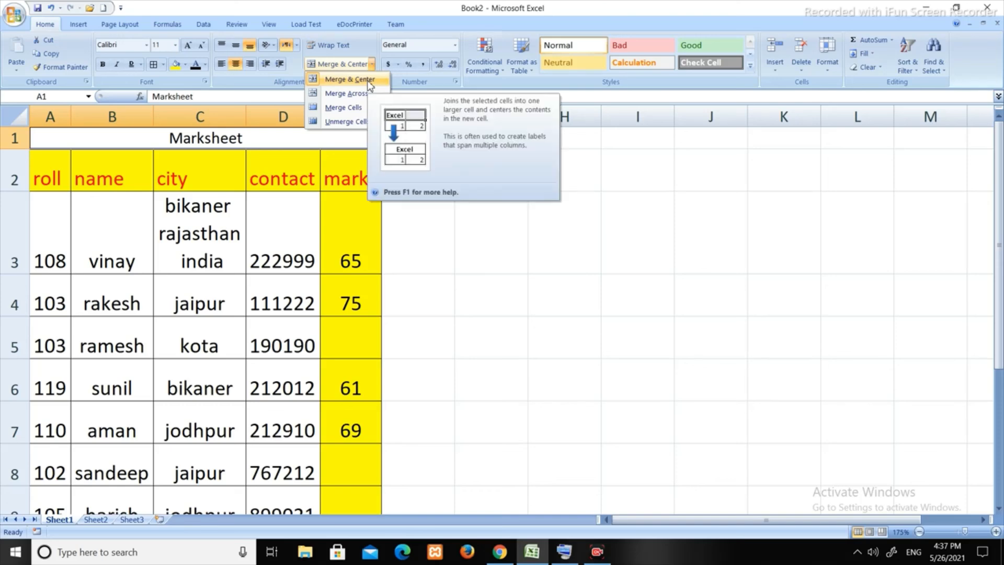
pyautogui.click(358, 123)
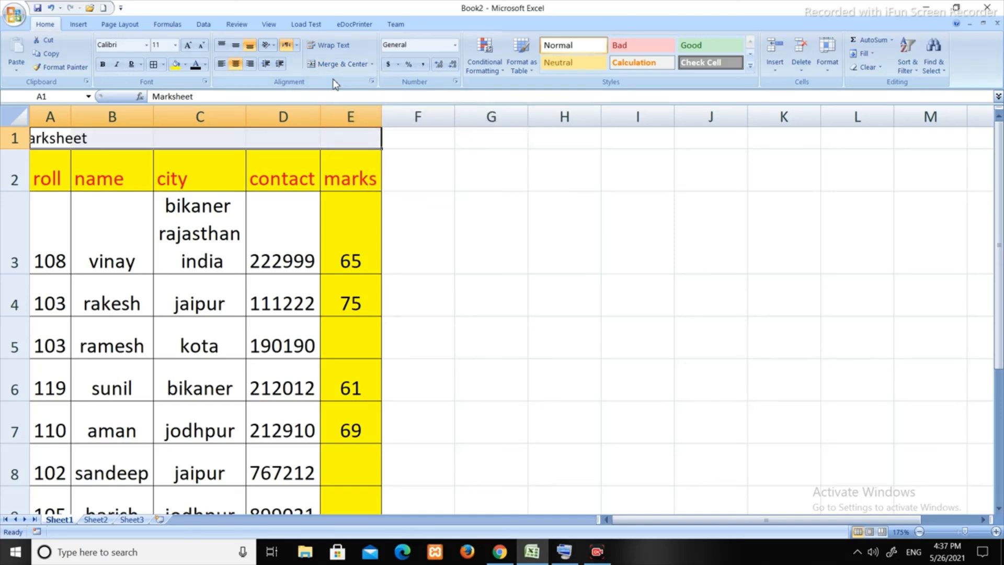
pyautogui.click(340, 62)
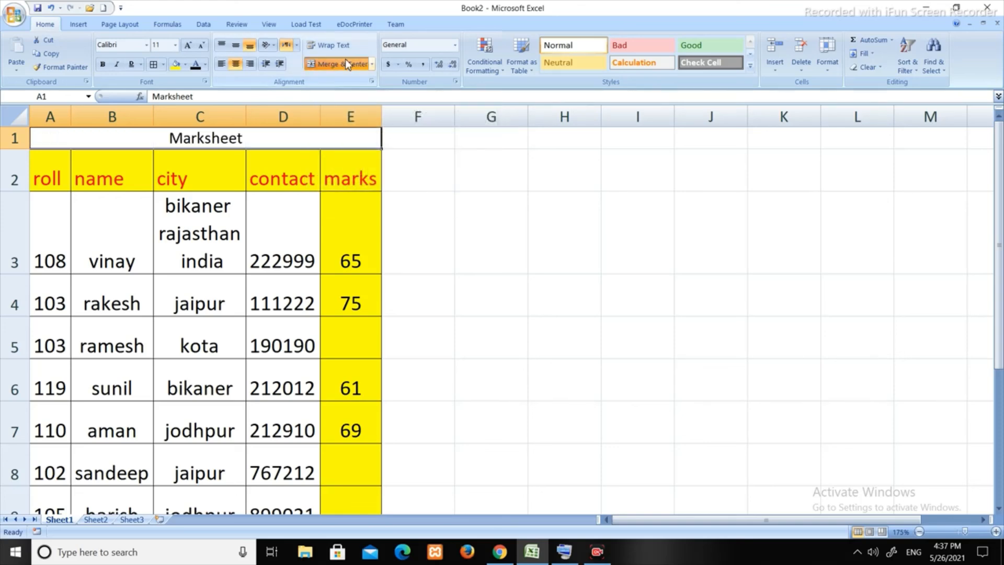
# Step: Replace the centered merge of title range A1:E1 with a plain Merge Cells merge
pyautogui.click(373, 65)
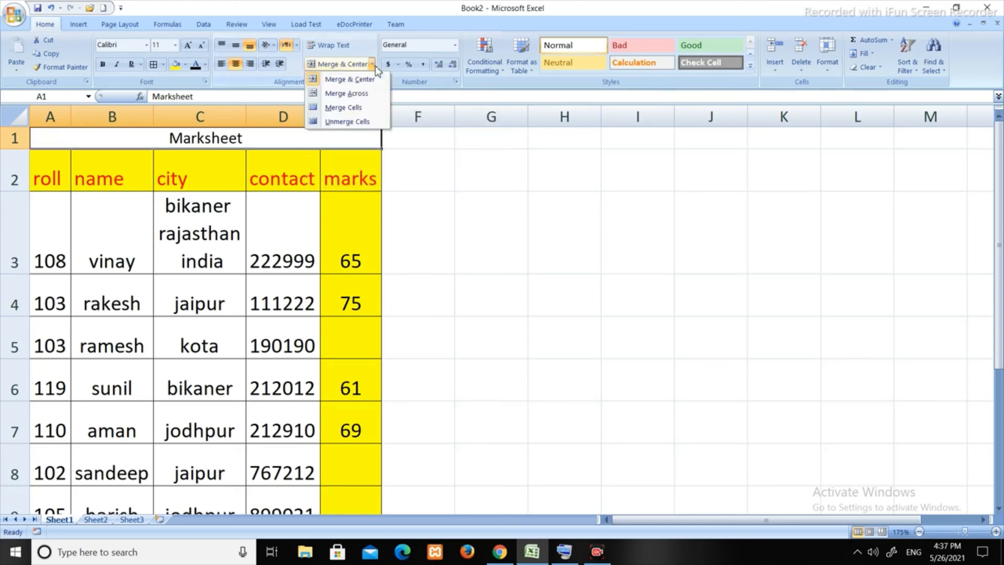
pyautogui.click(343, 108)
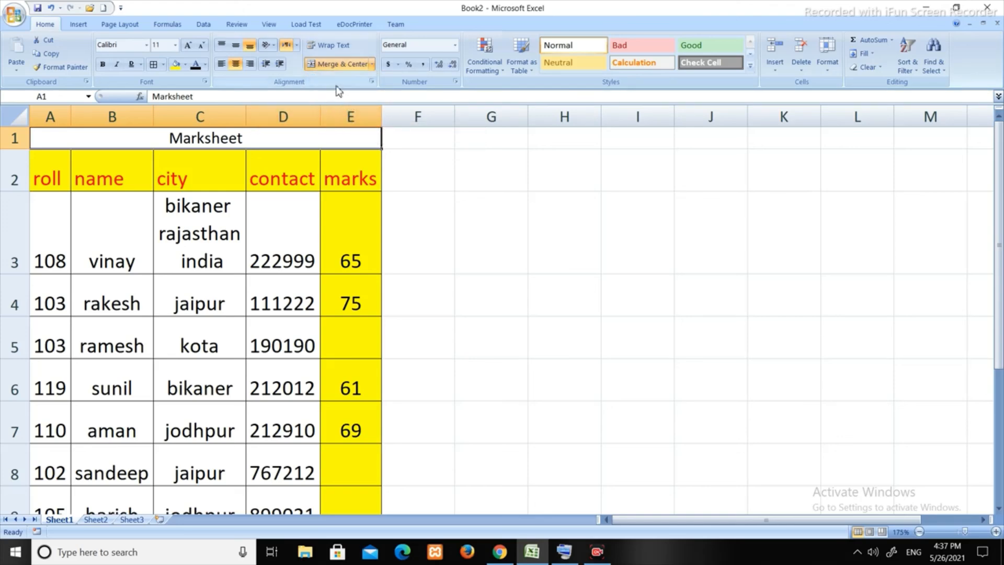
pyautogui.click(368, 64)
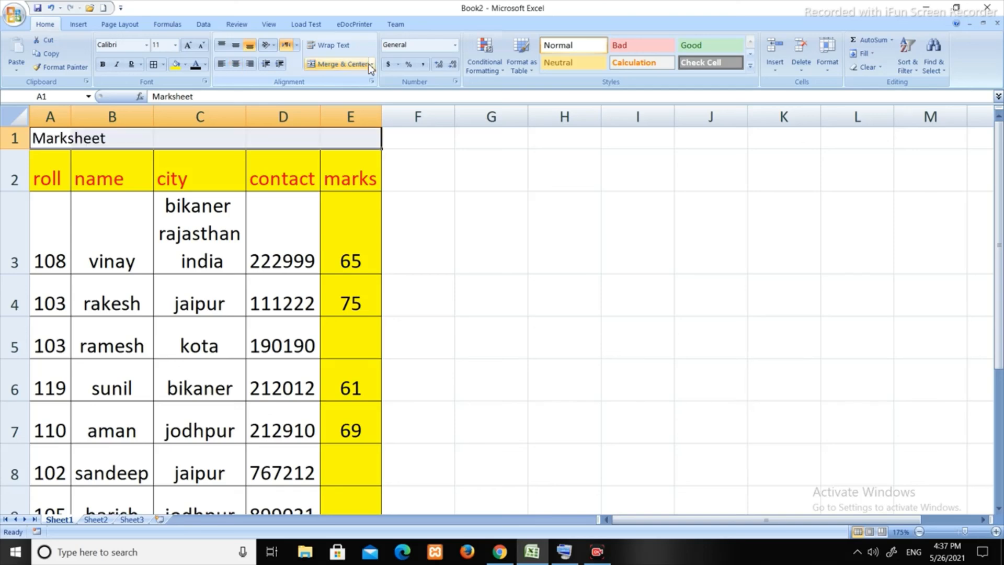
pyautogui.click(372, 64)
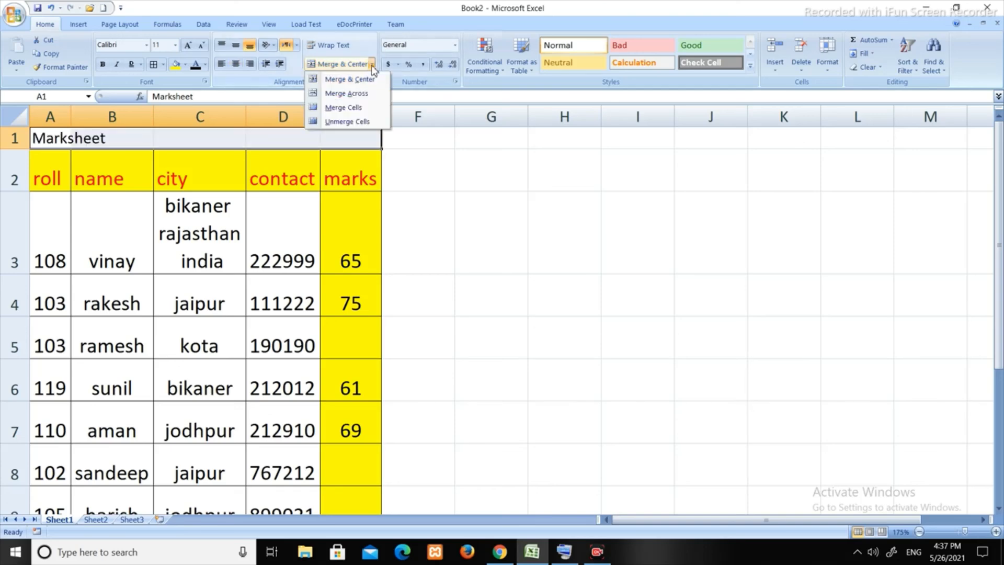
pyautogui.click(357, 108)
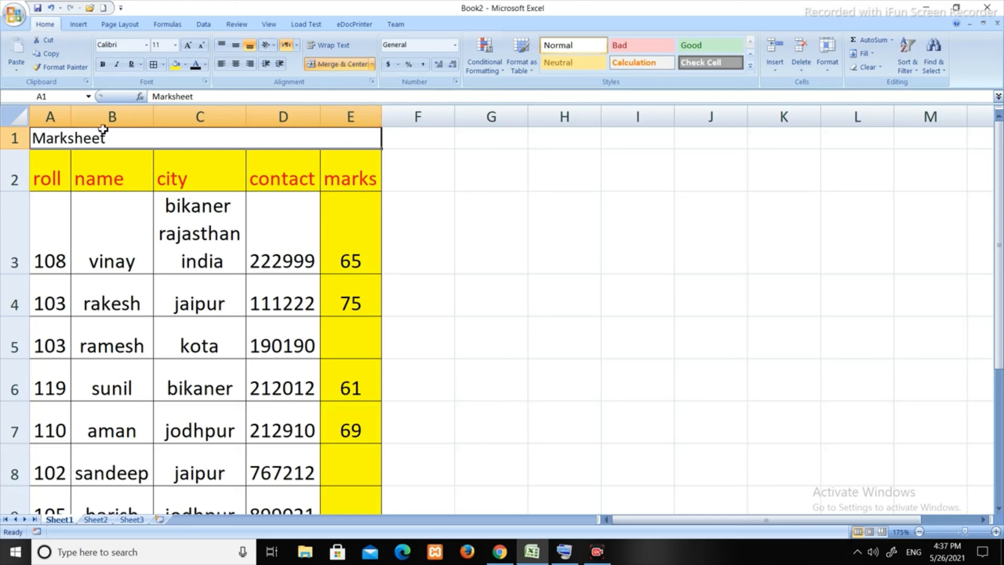
# Step: Unmerge the title range A1:E1 and apply Merge & Center to it
pyautogui.click(372, 64)
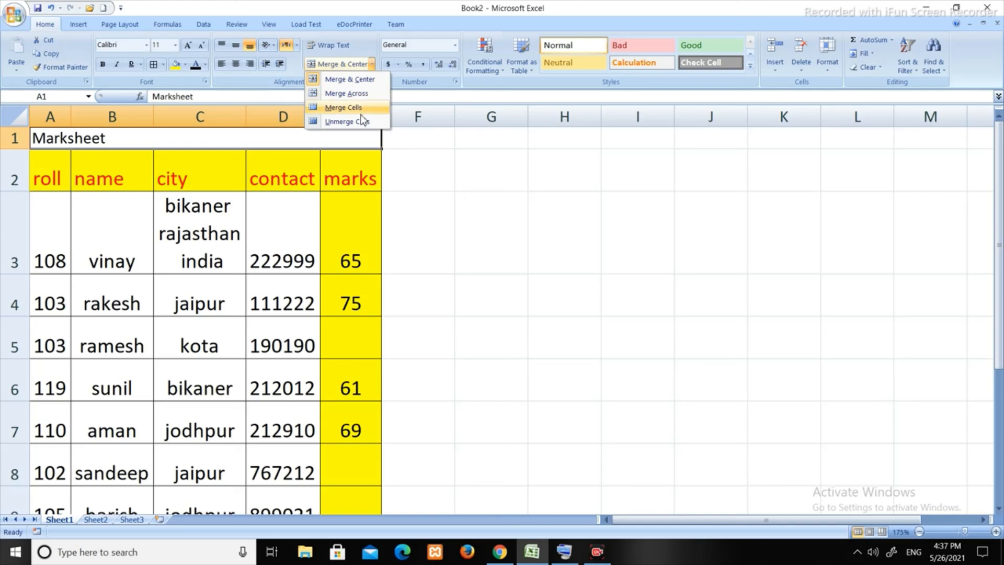
pyautogui.click(350, 79)
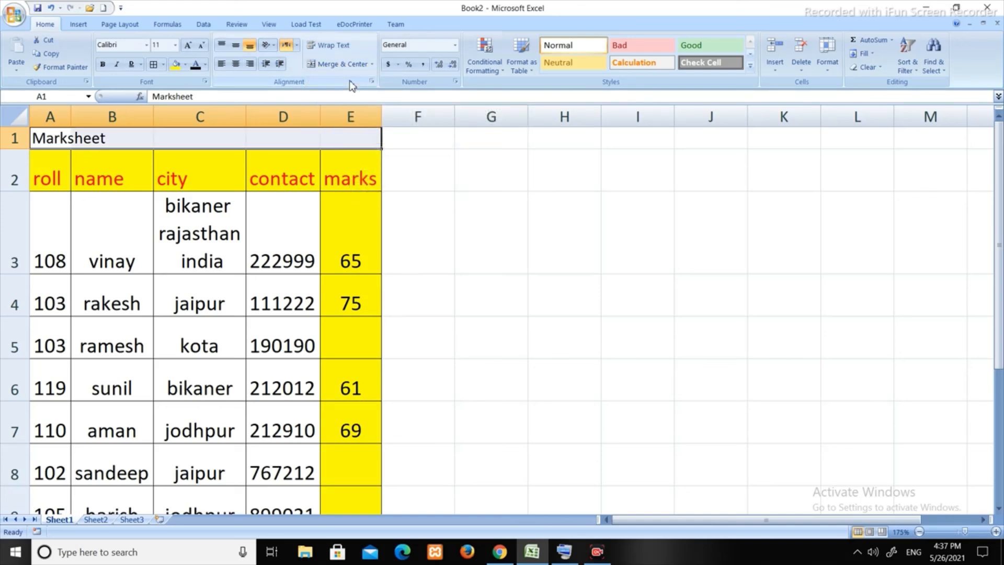
pyautogui.click(340, 64)
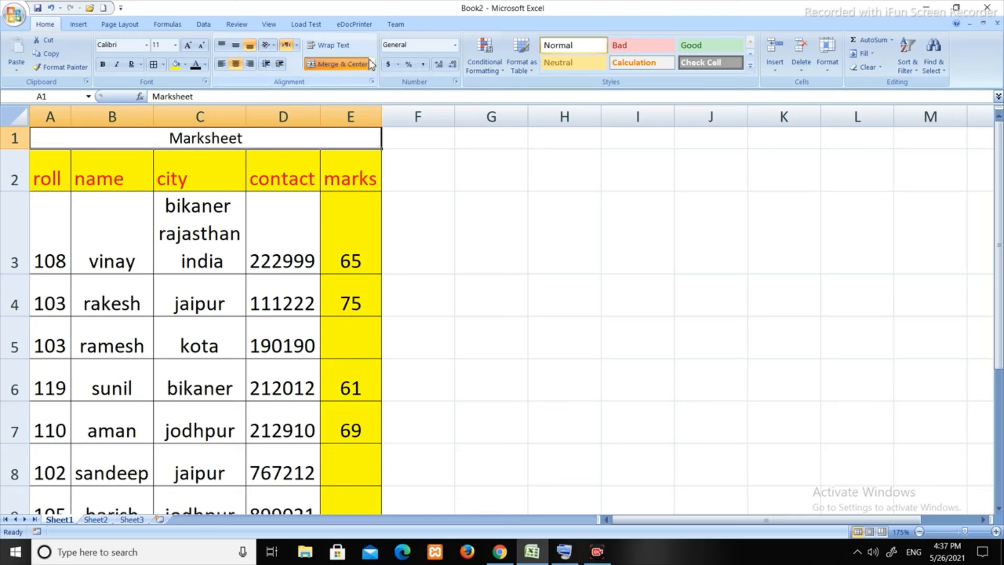
# Step: Remove the centered merge from the title range A1:E1 and apply Merge Across instead
pyautogui.click(371, 64)
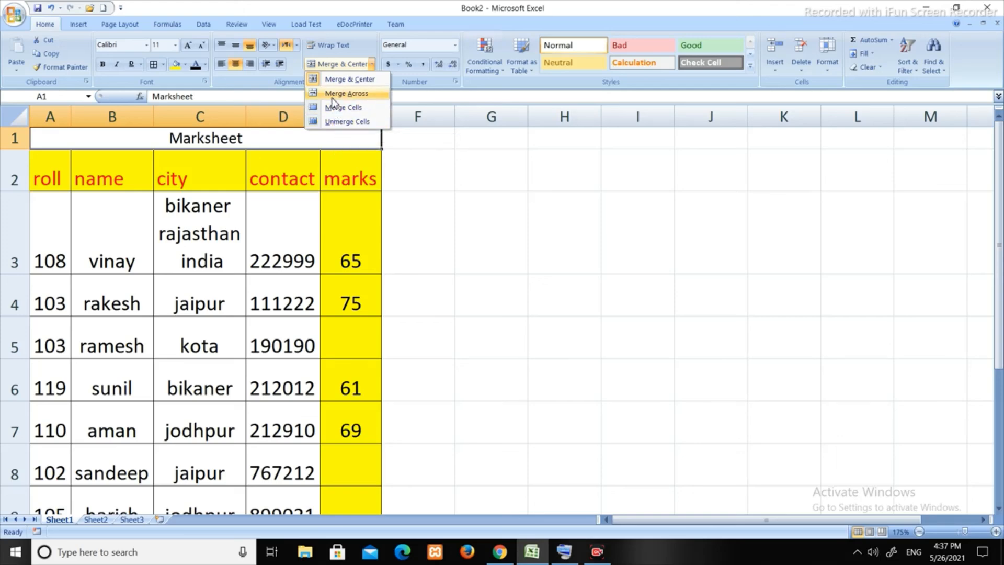
pyautogui.click(361, 95)
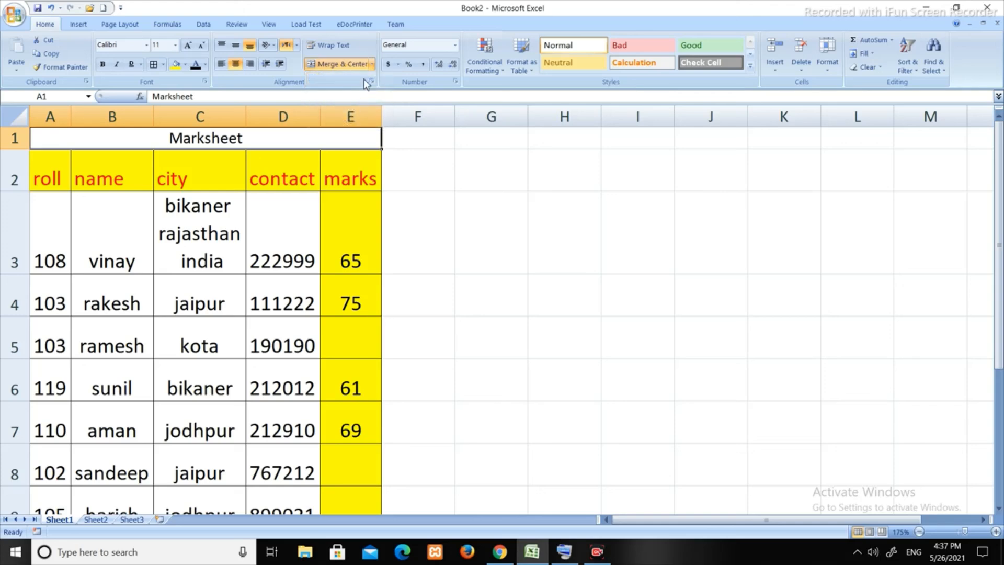
pyautogui.click(337, 65)
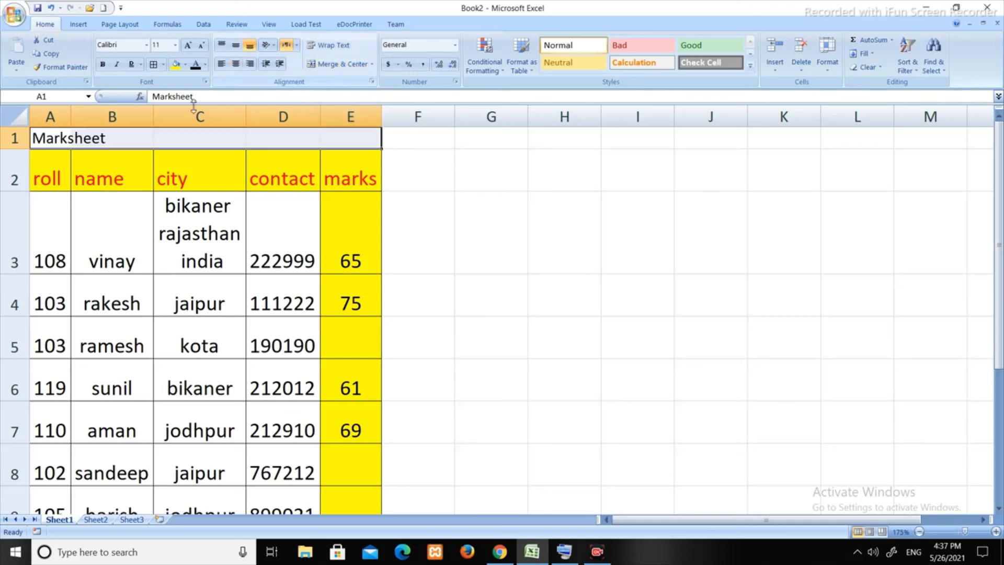
pyautogui.click(373, 65)
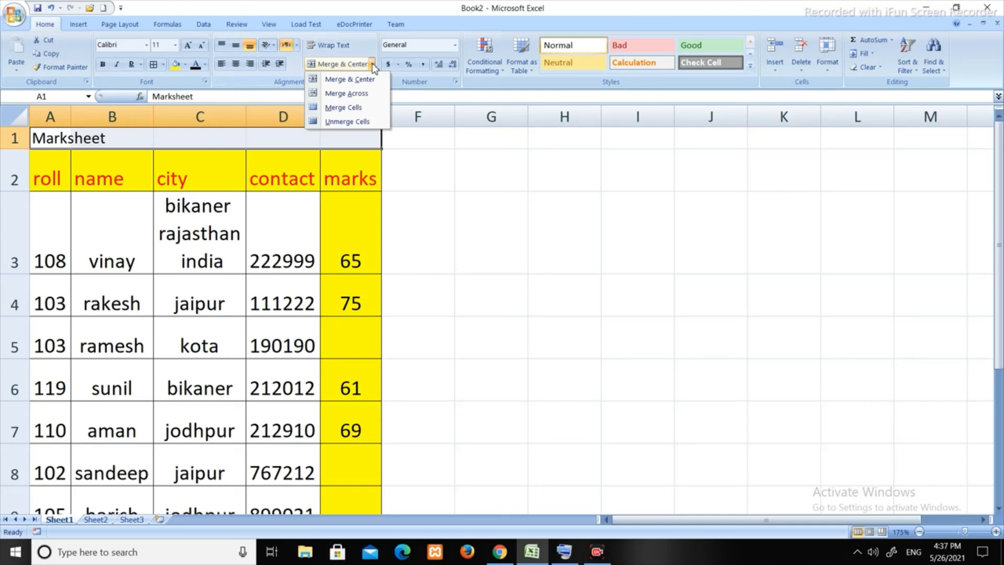
pyautogui.click(361, 94)
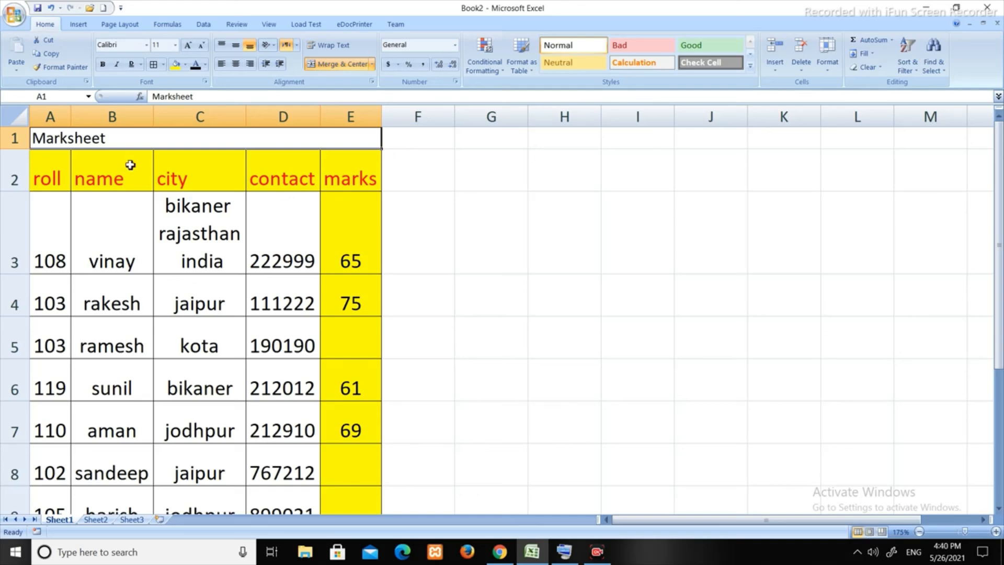
# Step: Review the merge options and examine the title text inside the merged cell
pyautogui.click(371, 63)
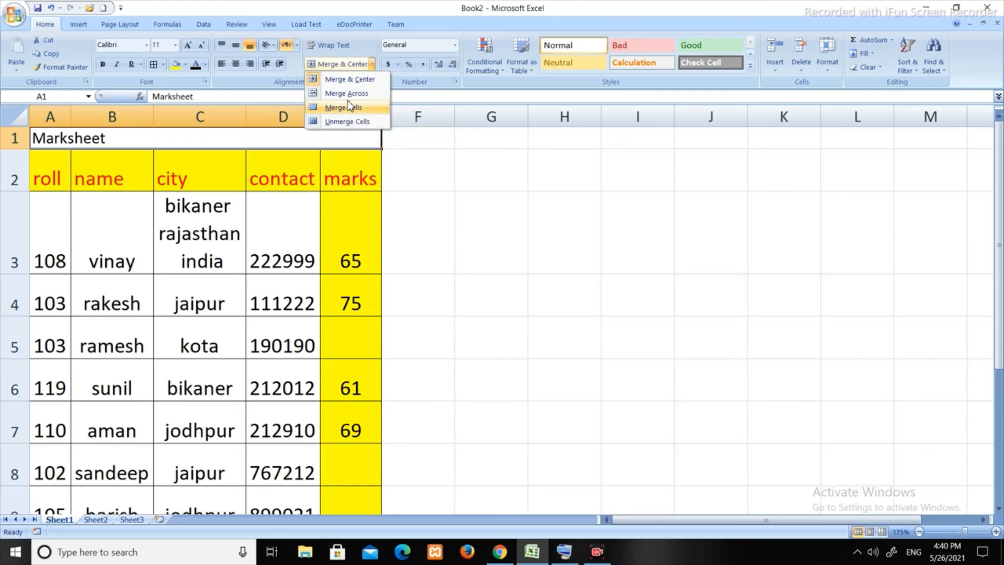
pyautogui.click(114, 147)
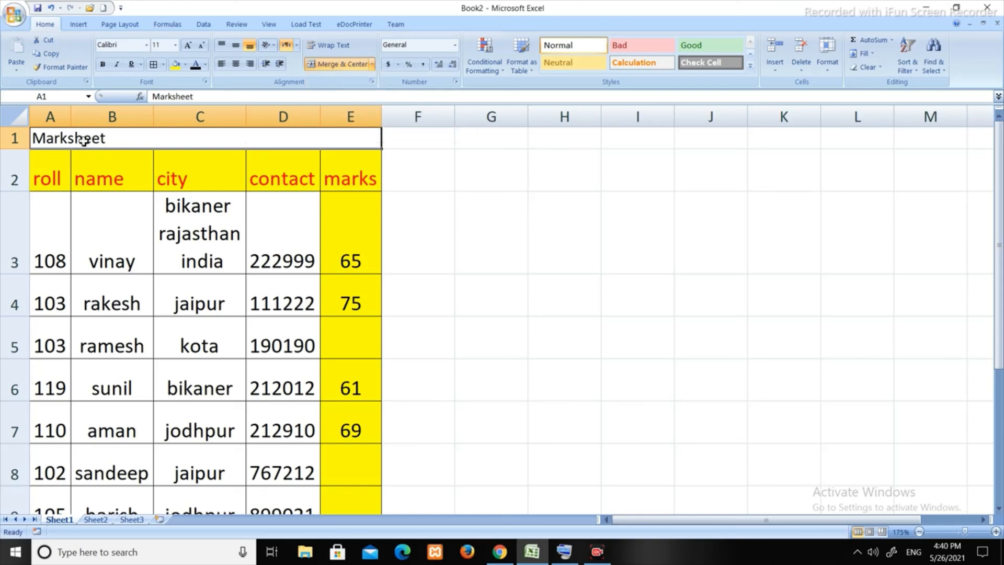
pyautogui.doubleClick(60, 138)
pyautogui.moveTo(60, 138); pyautogui.dragTo(125, 139)
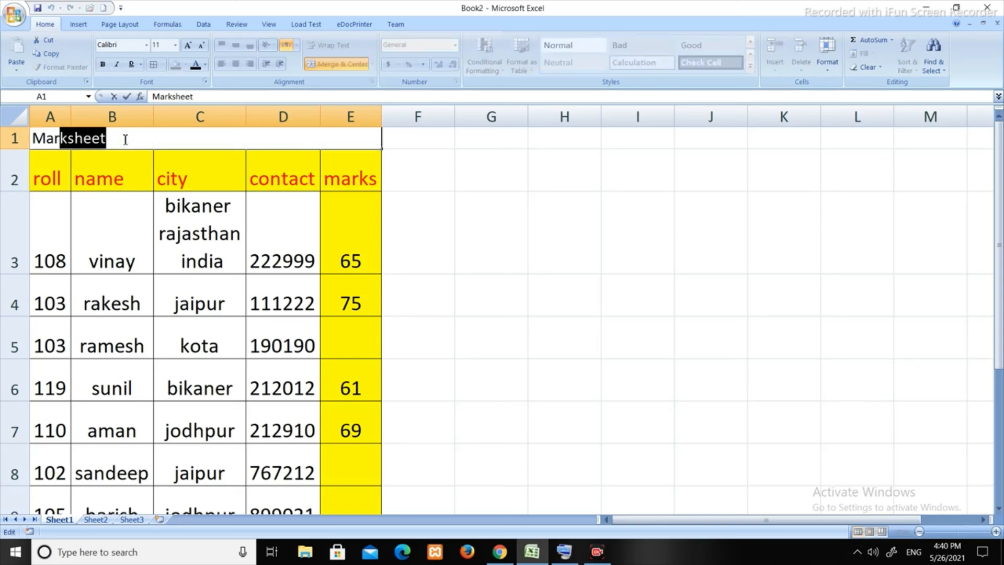
pyautogui.click(45, 140)
pyautogui.click(256, 162)
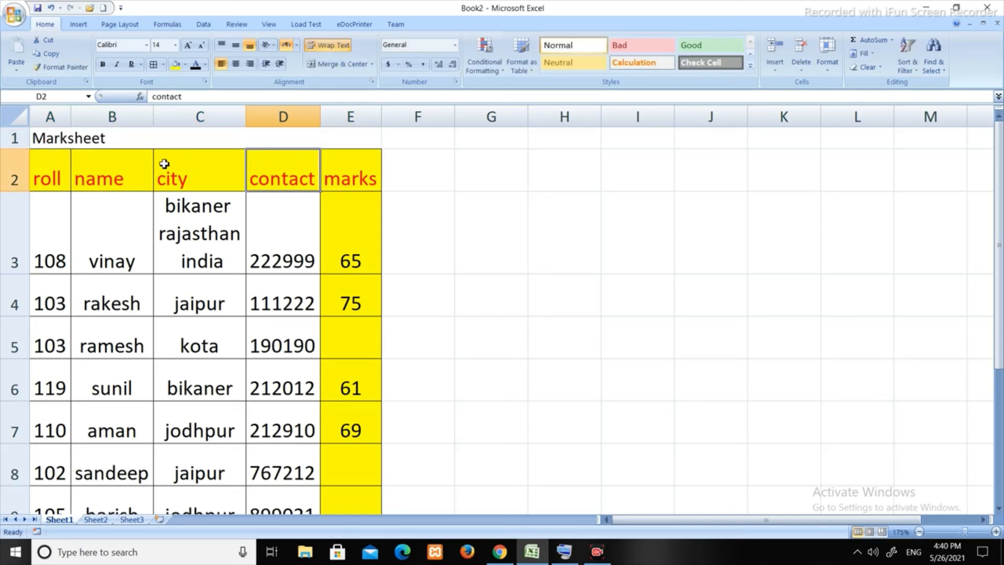
# Step: Replace the merge of title range A1:E1 with Merge & Center
pyautogui.click(85, 143)
pyautogui.click(353, 65)
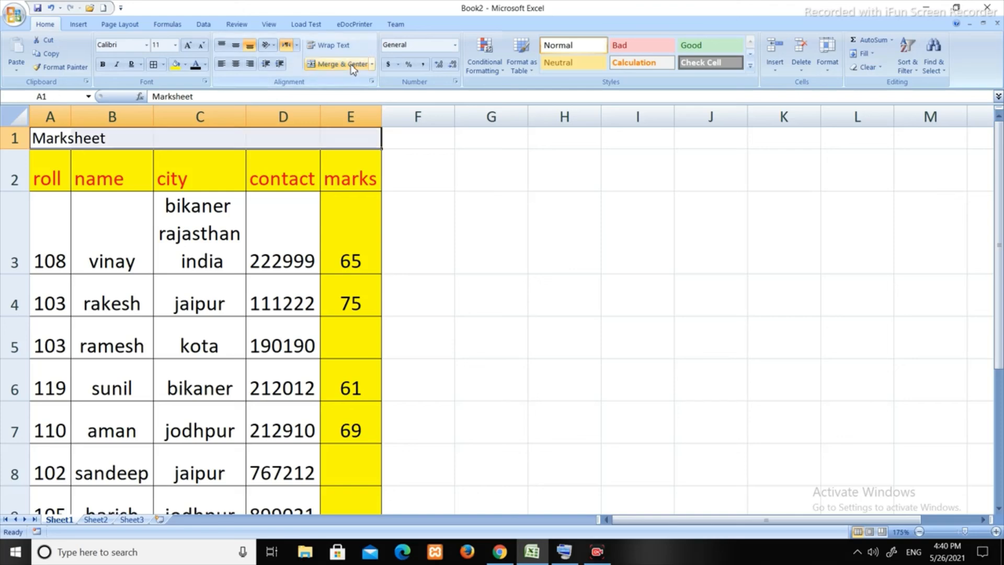
pyautogui.click(347, 62)
pyautogui.click(494, 214)
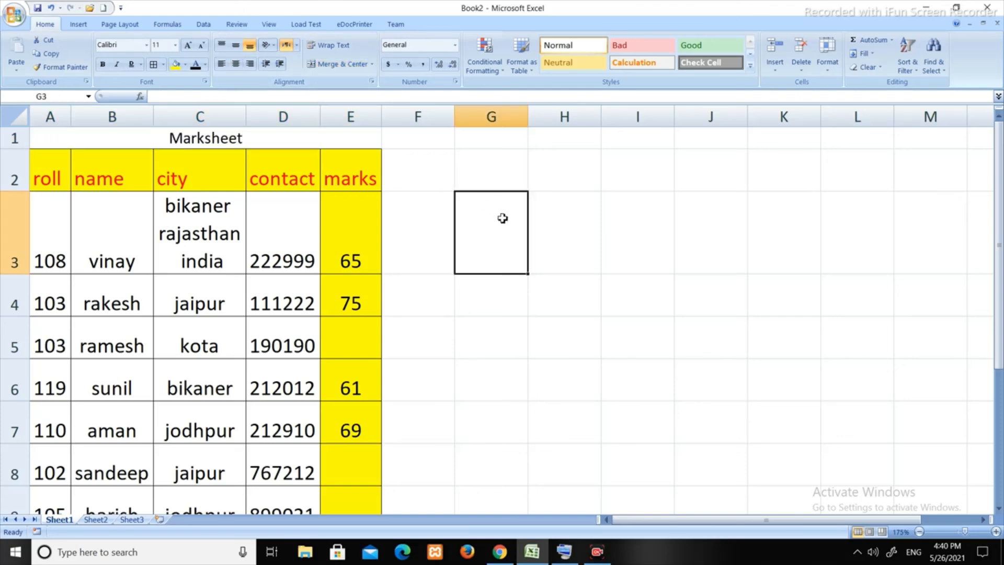
pyautogui.click(595, 211)
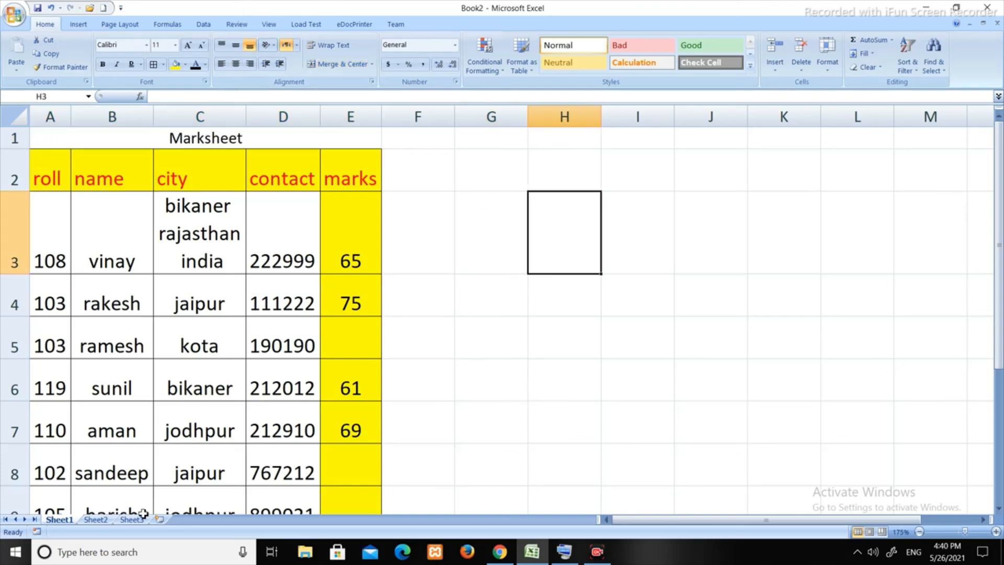
# Step: On Sheet2, enter ABC, PQR and XYZ in cells B3 to B5
pyautogui.click(95, 519)
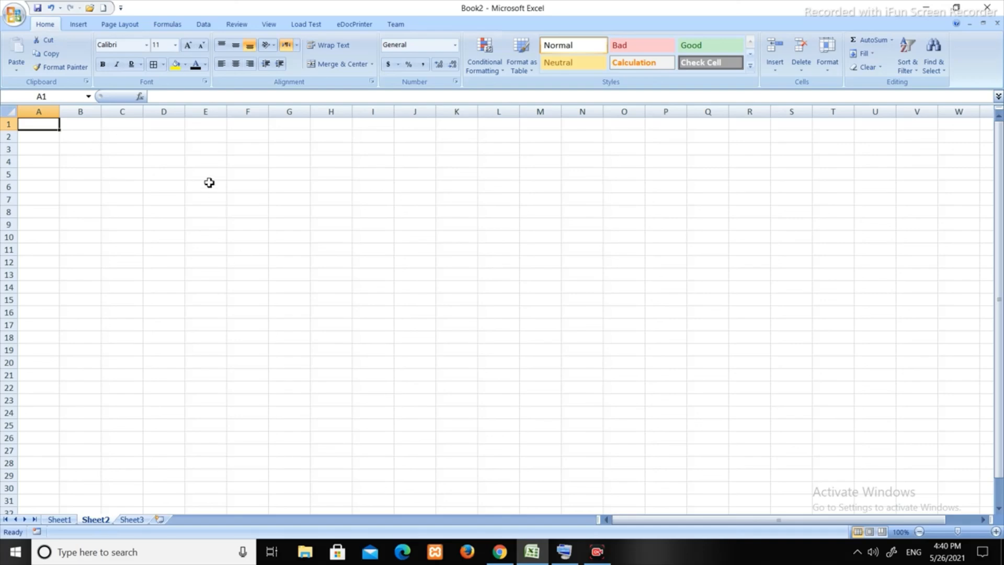
pyautogui.scroll(7, 224, 182)
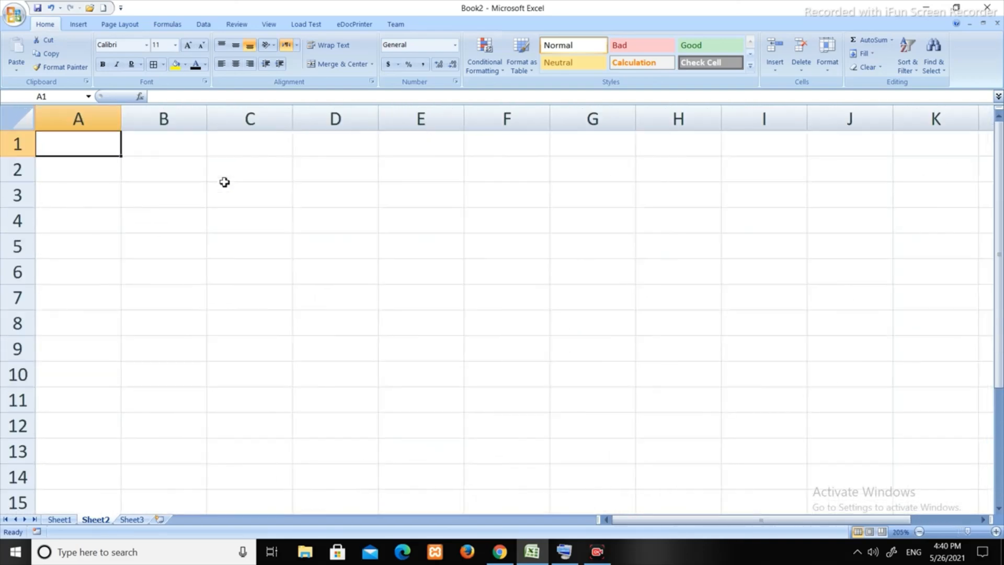
pyautogui.click(176, 190)
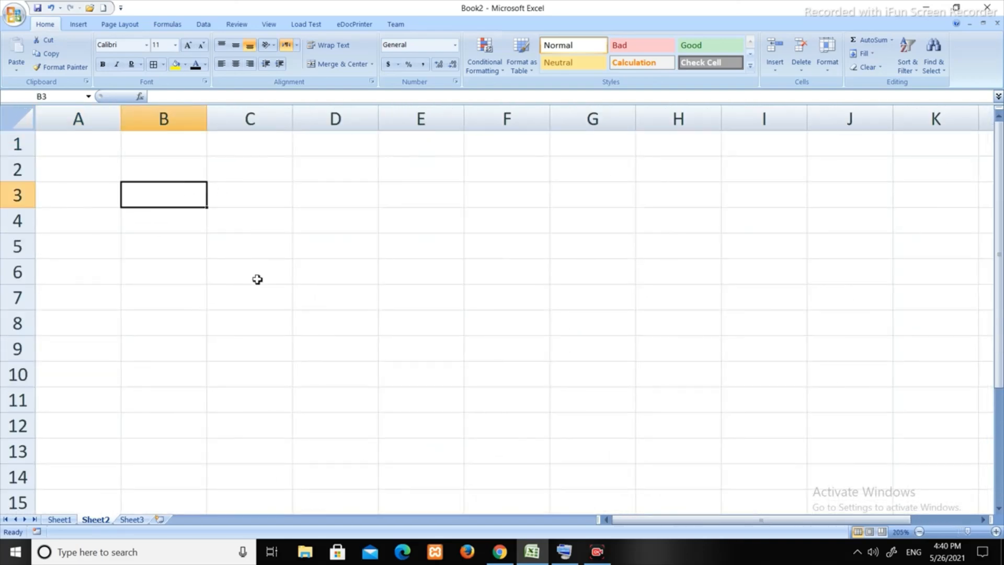
pyautogui.write('ABC')
pyautogui.press('Return')
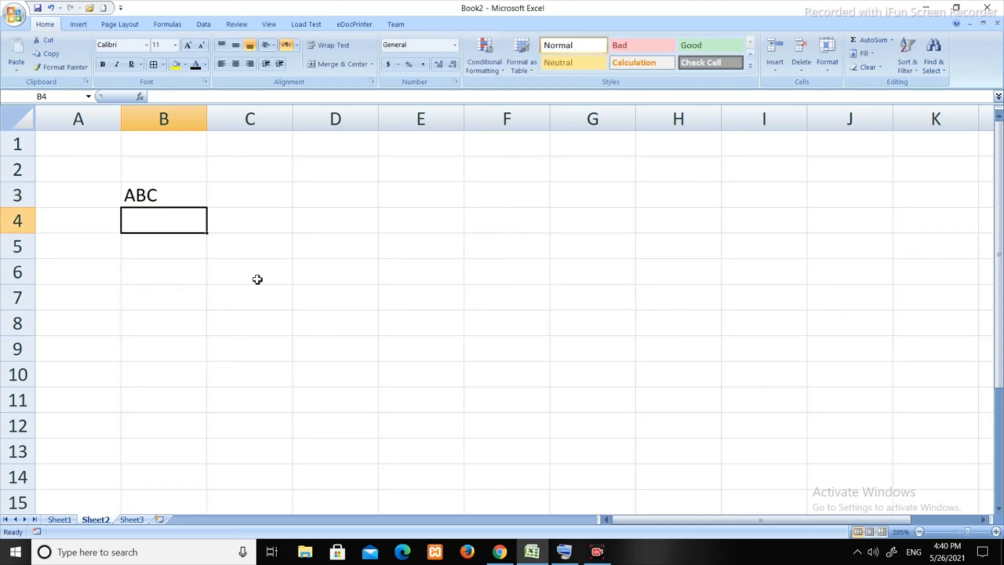
pyautogui.write('PQR')
pyautogui.press('Return')
pyautogui.write('X')
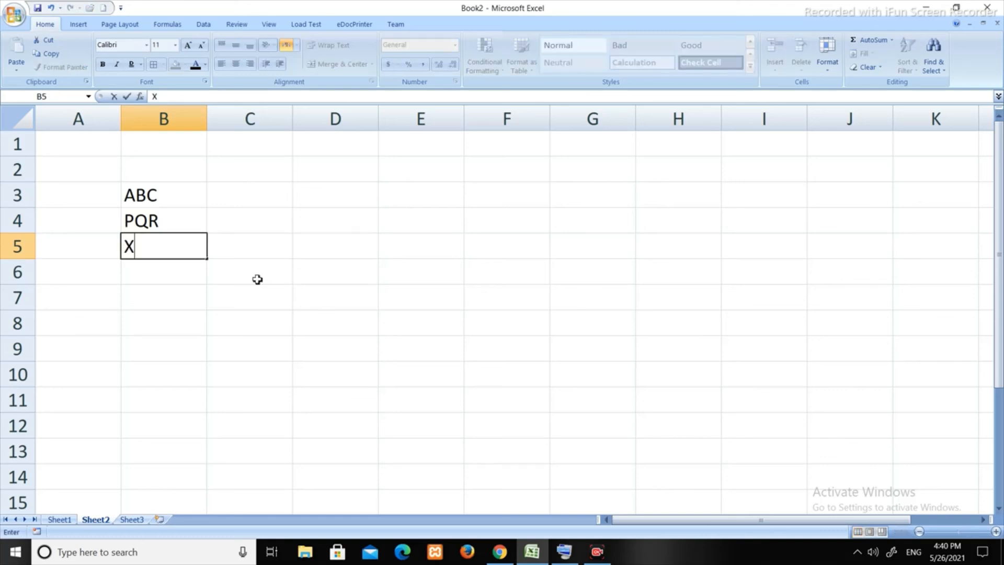
pyautogui.write('YZ')
pyautogui.press('Return')
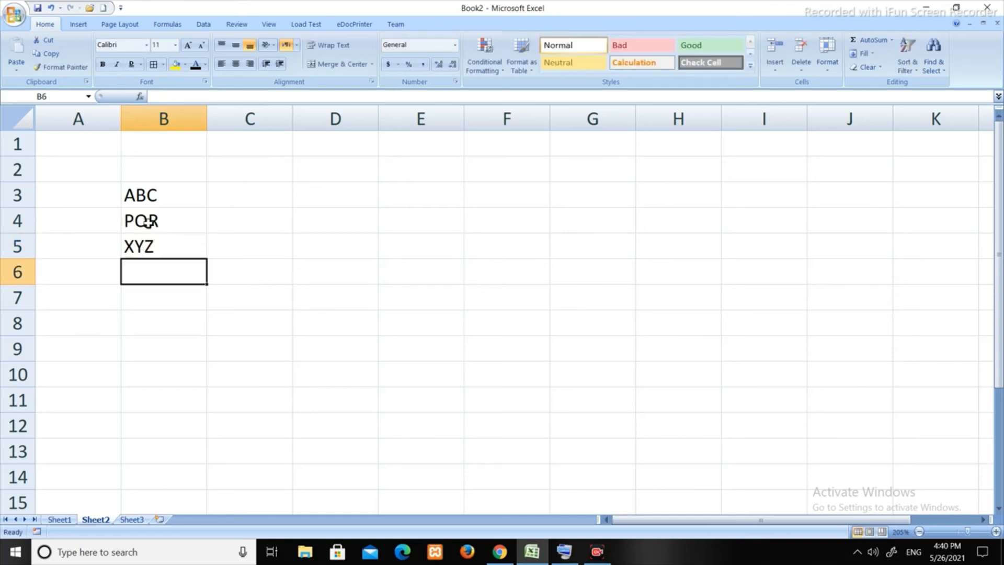
# Step: Try Merge & Center on B3:B5, accepting that only the upper-left value is kept, and undo the merge
pyautogui.moveTo(166, 190); pyautogui.dragTo(178, 247)
pyautogui.click(340, 64)
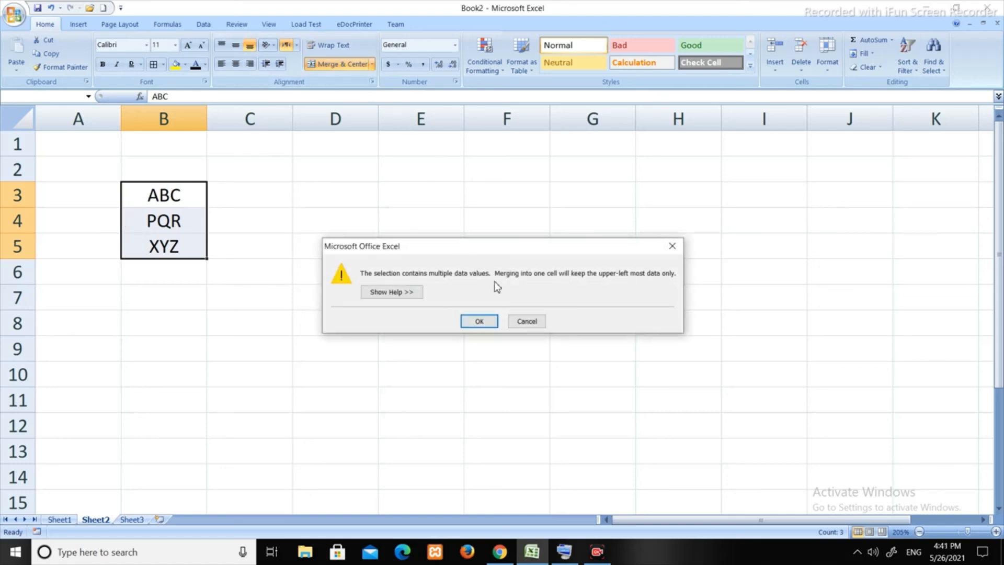
pyautogui.click(479, 321)
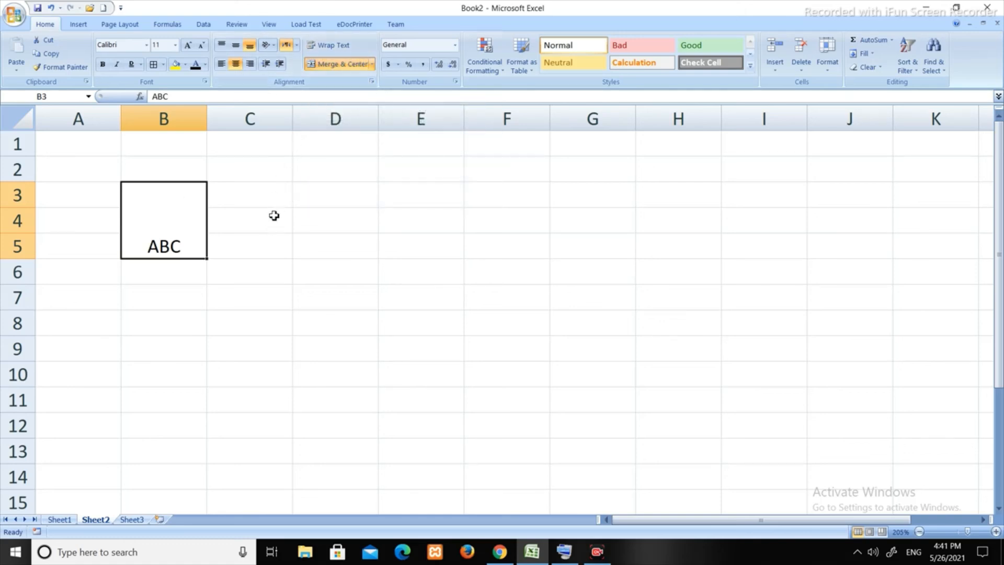
pyautogui.hotkey('ctrl', 'z')
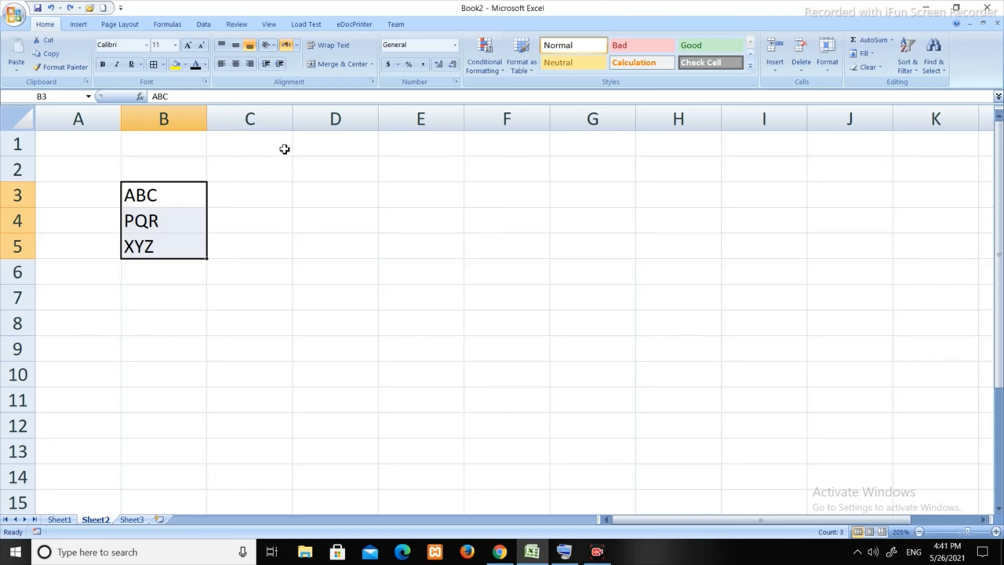
# Step: Try Merge & Center on the wider range B3:D5, accepting the data loss, and undo the merge
pyautogui.click(159, 195)
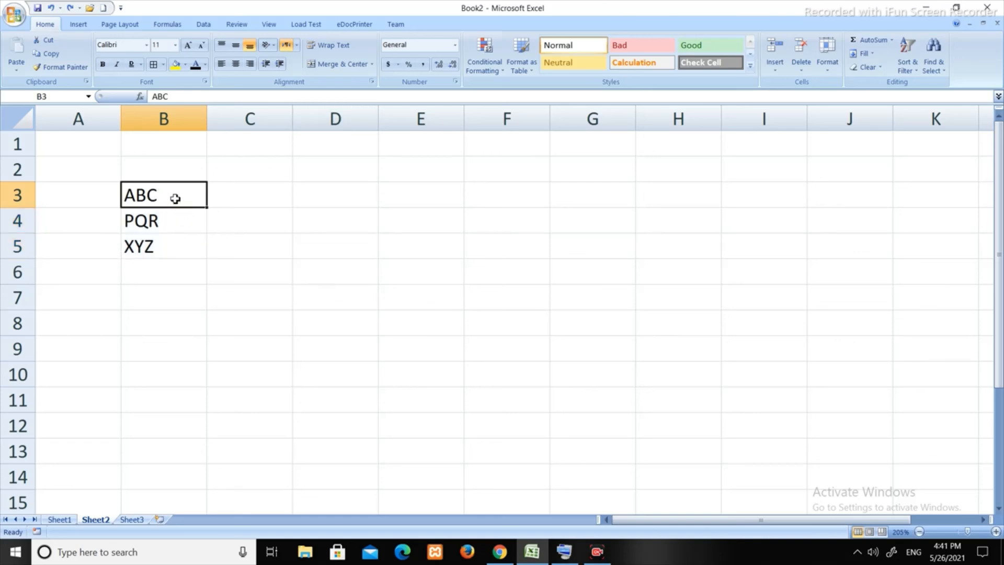
pyautogui.moveTo(175, 199); pyautogui.dragTo(370, 241)
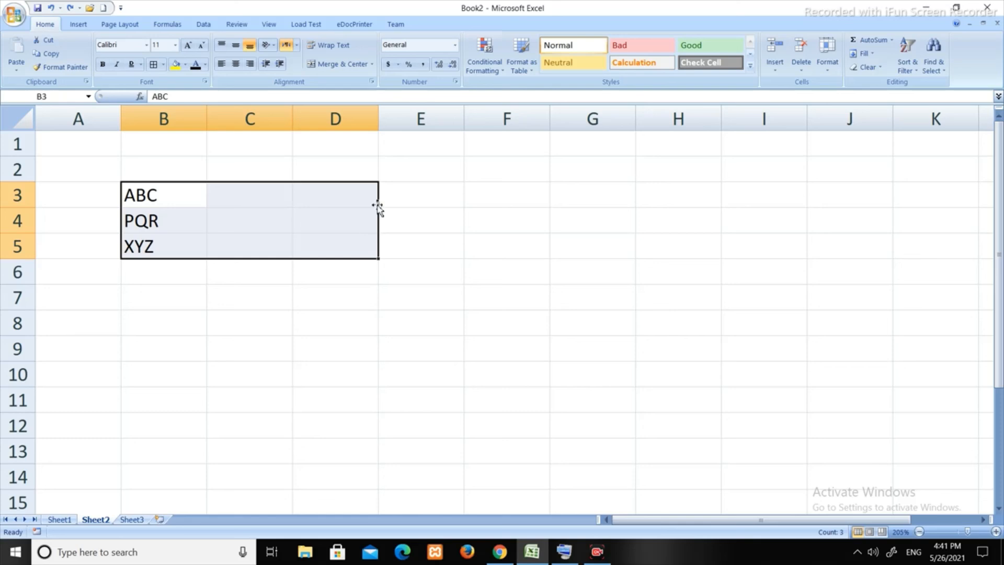
pyautogui.click(350, 64)
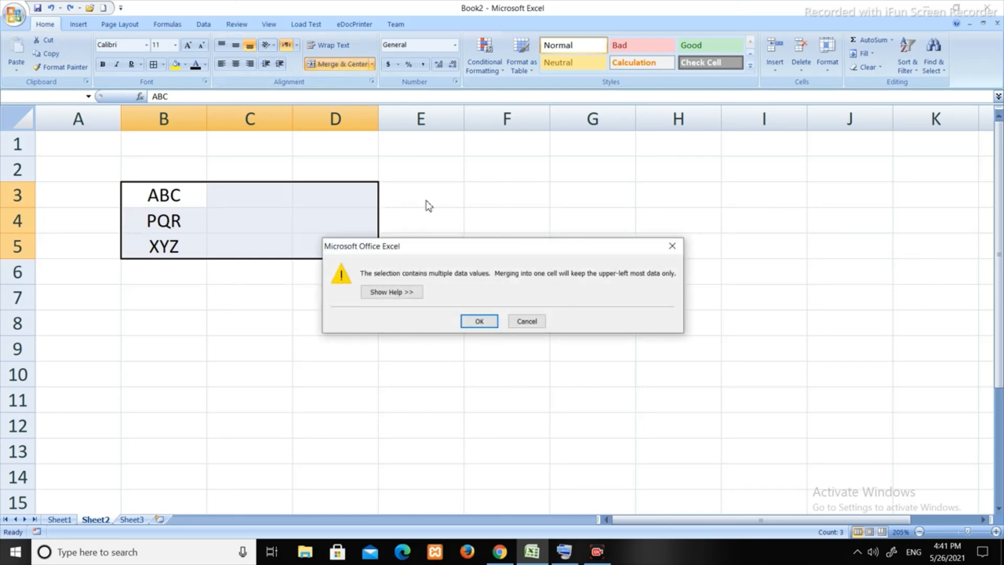
pyautogui.click(486, 322)
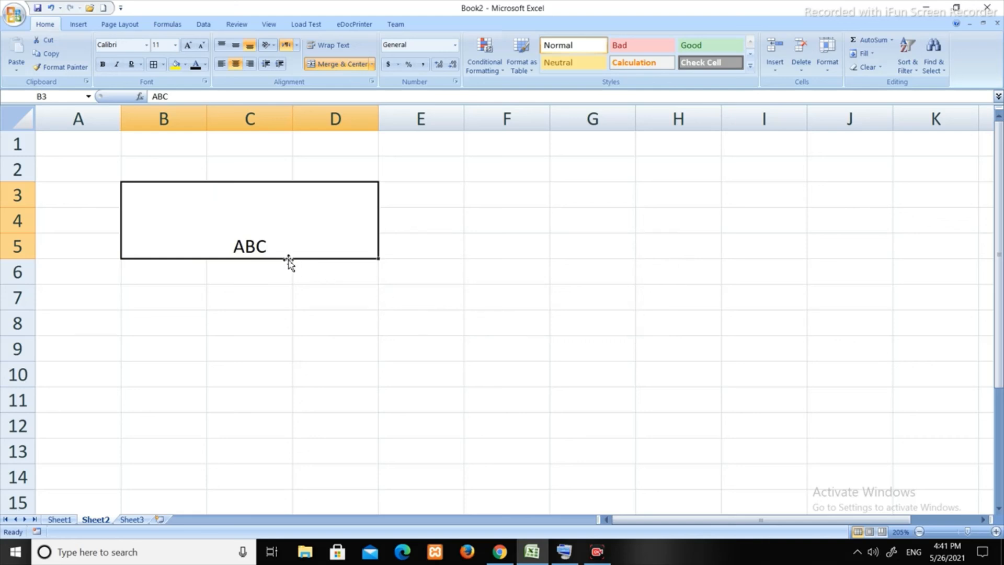
pyautogui.hotkey('ctrl', 'z')
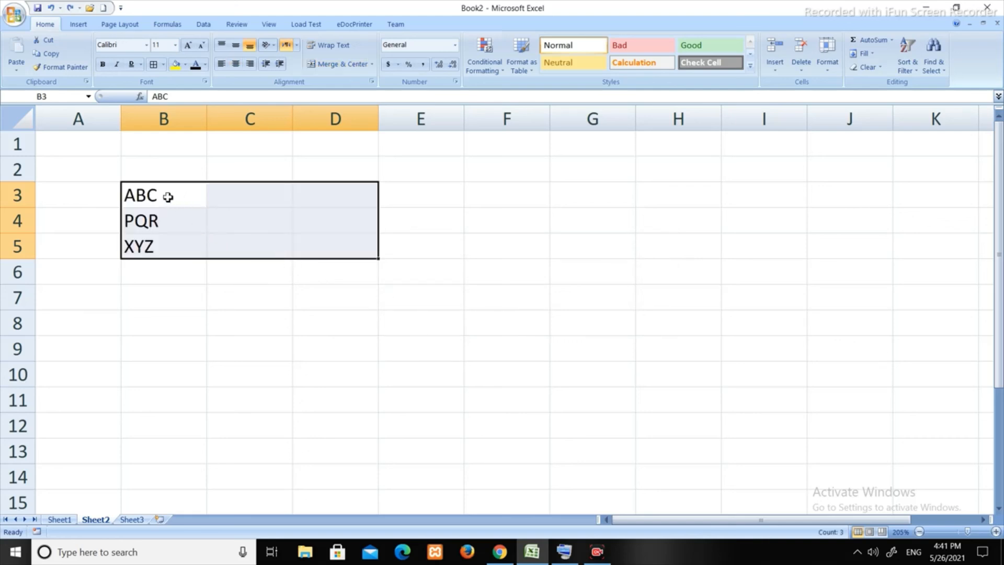
# Step: Apply Merge Across to range B3:D5 so that each row is merged separately
pyautogui.click(371, 64)
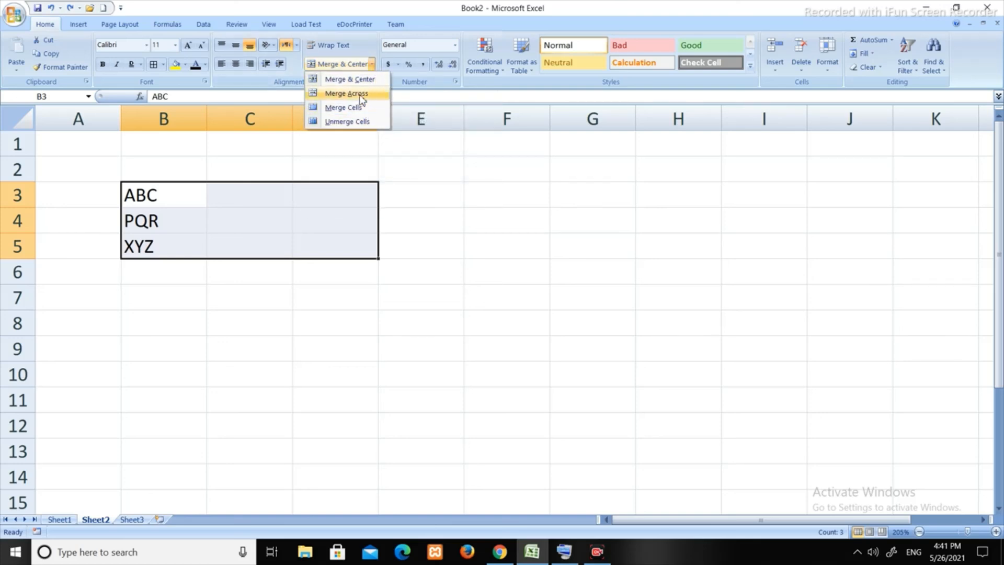
pyautogui.click(360, 94)
pyautogui.click(278, 204)
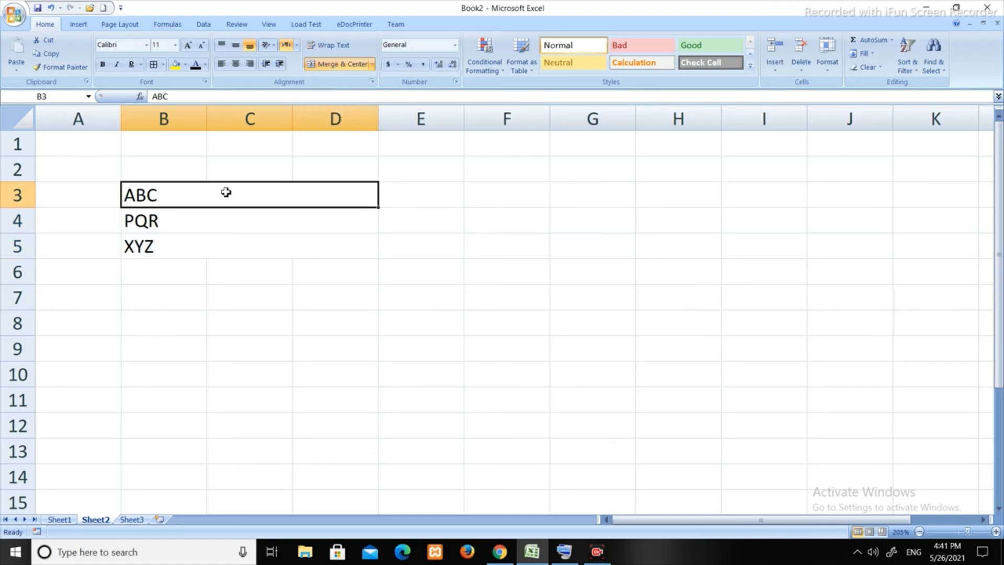
# Step: Examine the merged cells in rows 3, 4 and 5 one by one, and undo the Merge Across
pyautogui.moveTo(243, 186); pyautogui.dragTo(343, 187)
pyautogui.click(145, 222)
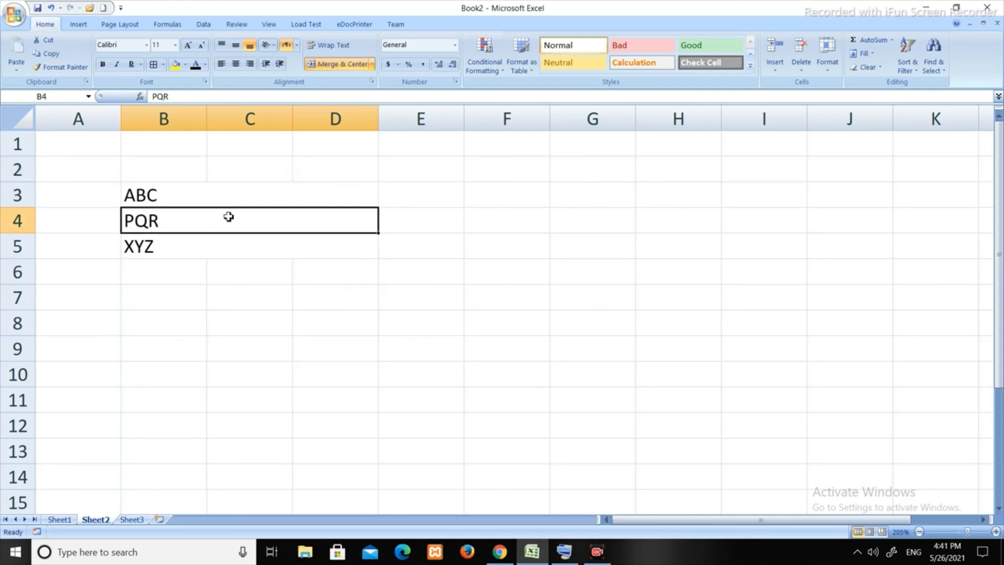
pyautogui.click(148, 245)
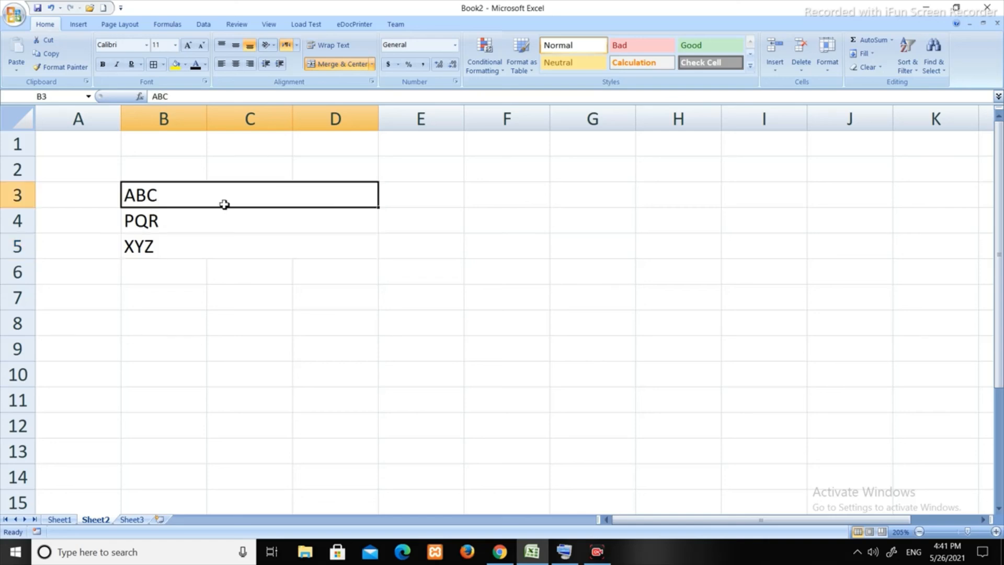
pyautogui.click(157, 216)
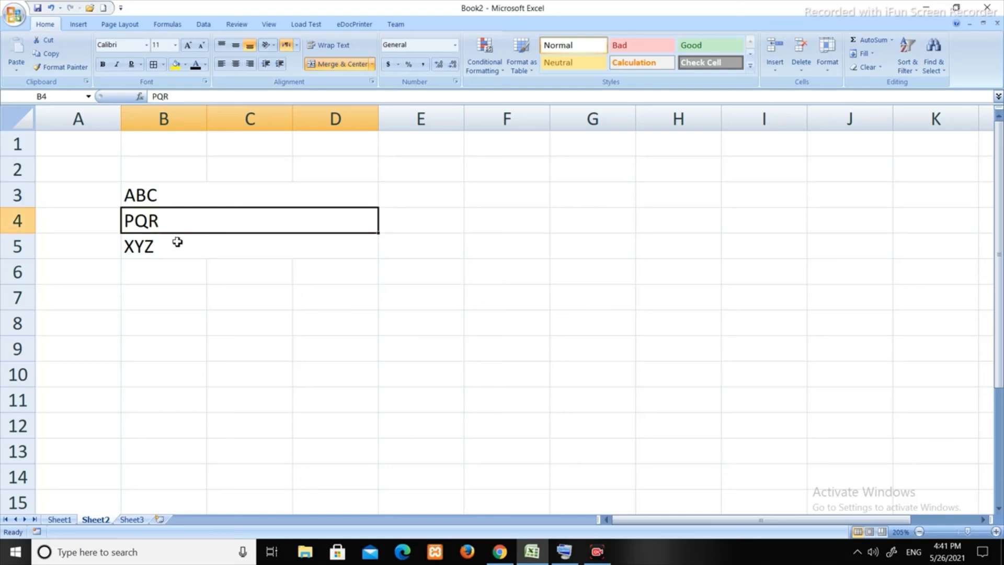
pyautogui.click(145, 251)
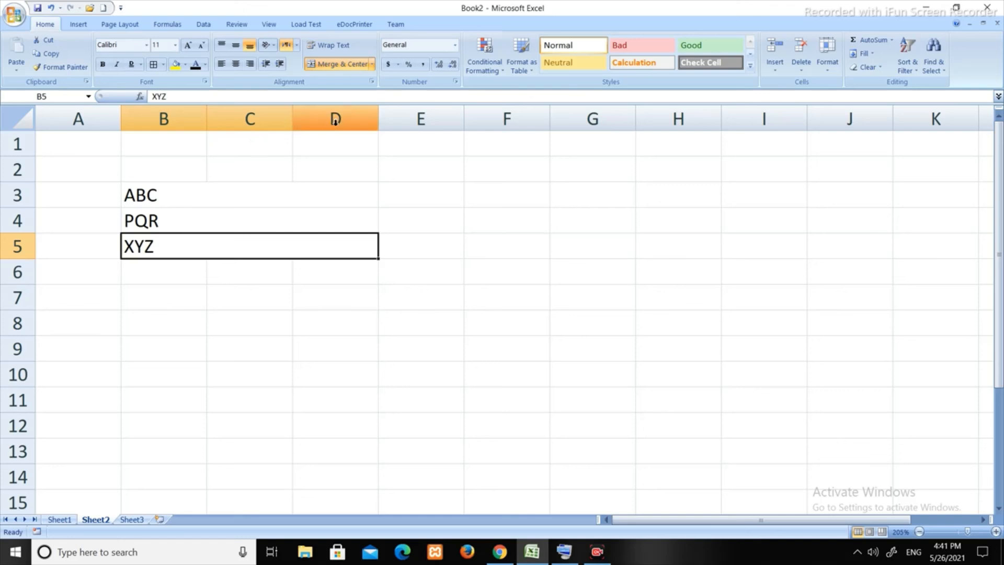
pyautogui.click(156, 220)
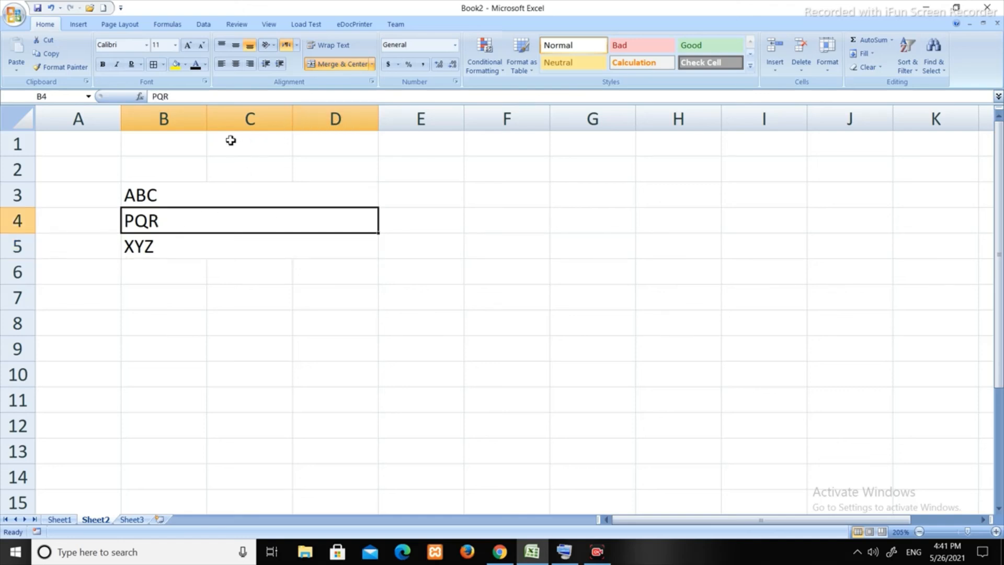
pyautogui.click(152, 250)
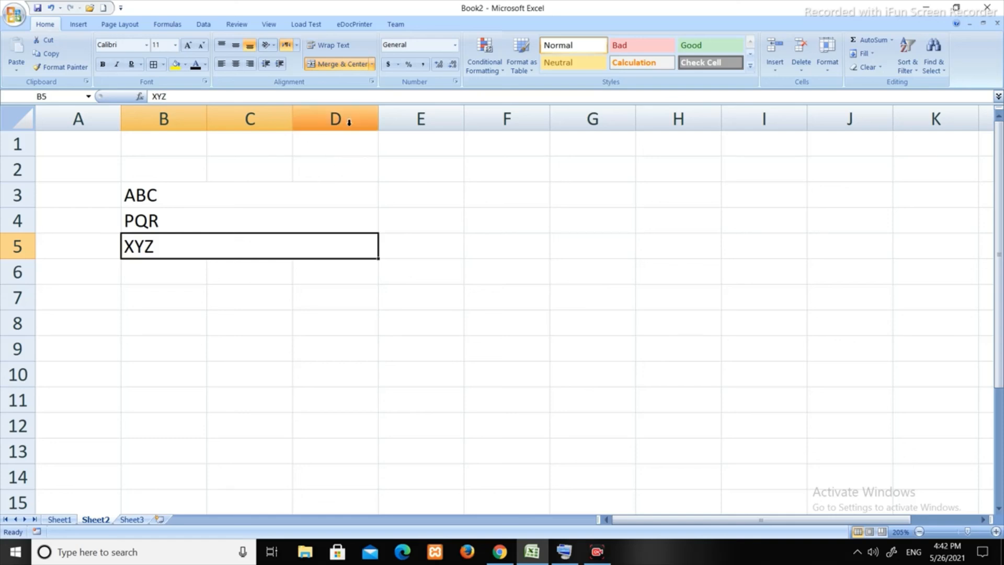
pyautogui.click(372, 64)
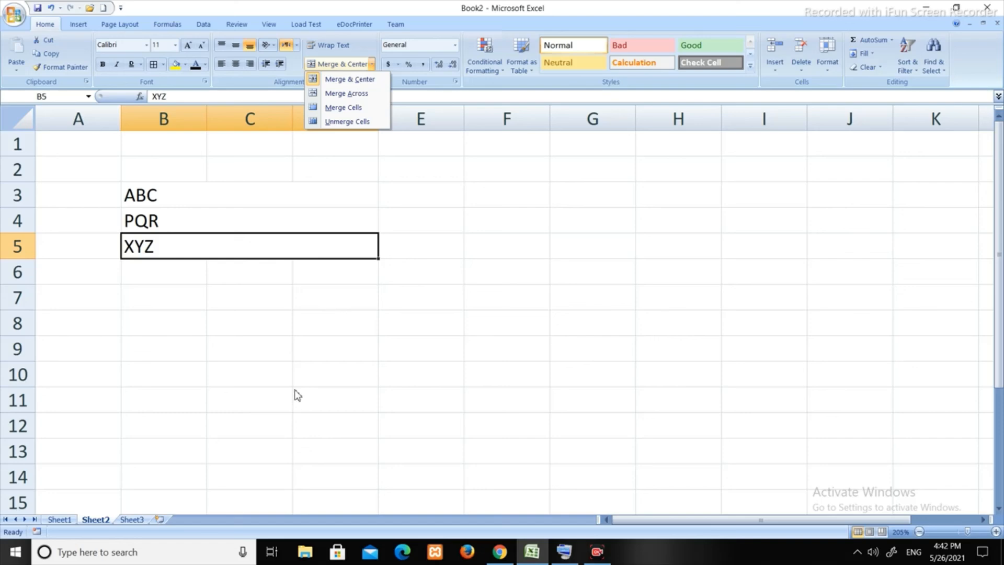
pyautogui.hotkey('ctrl', 'z')
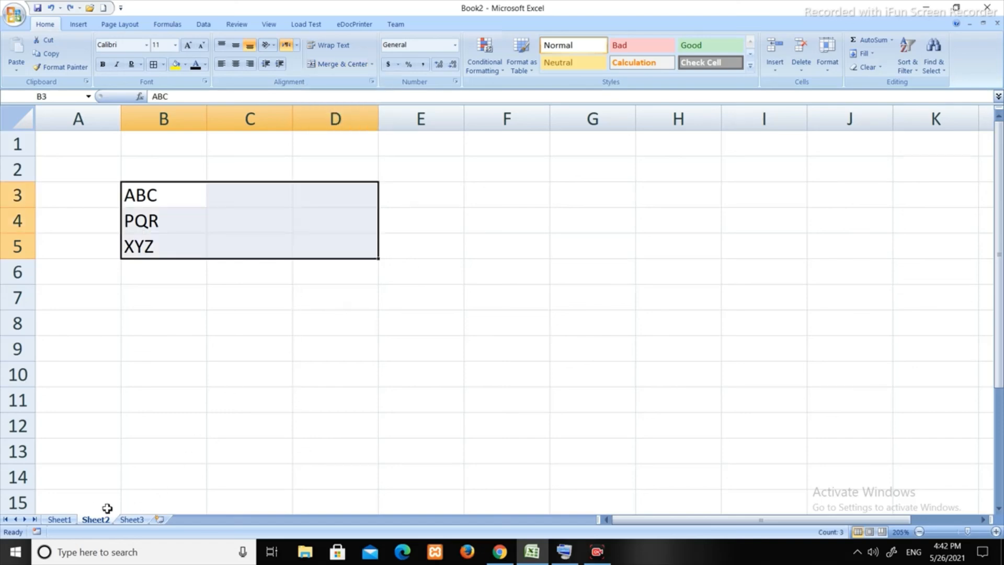
# Step: Return to Sheet1 and enter abc in cell H3
pyautogui.click(74, 520)
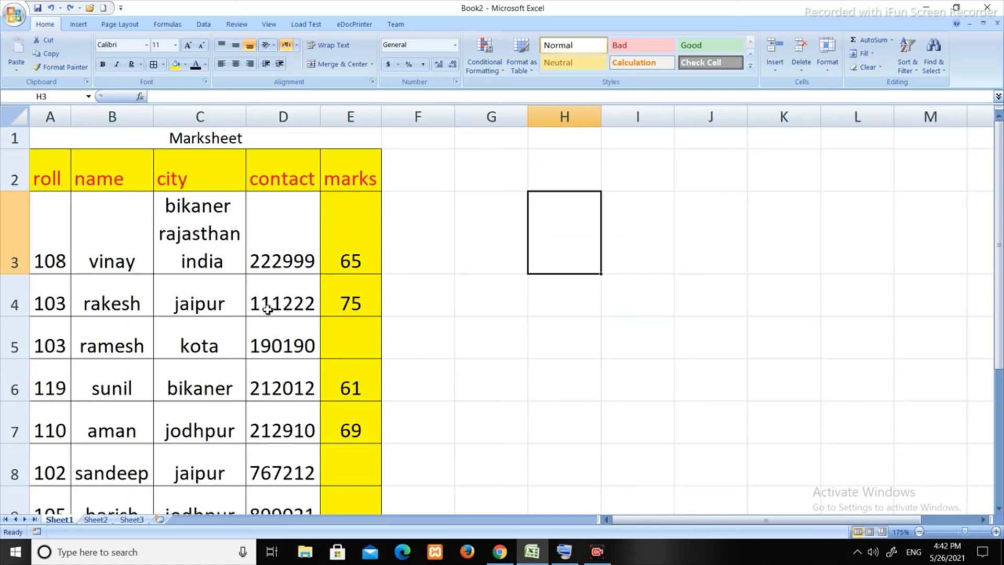
pyautogui.click(74, 141)
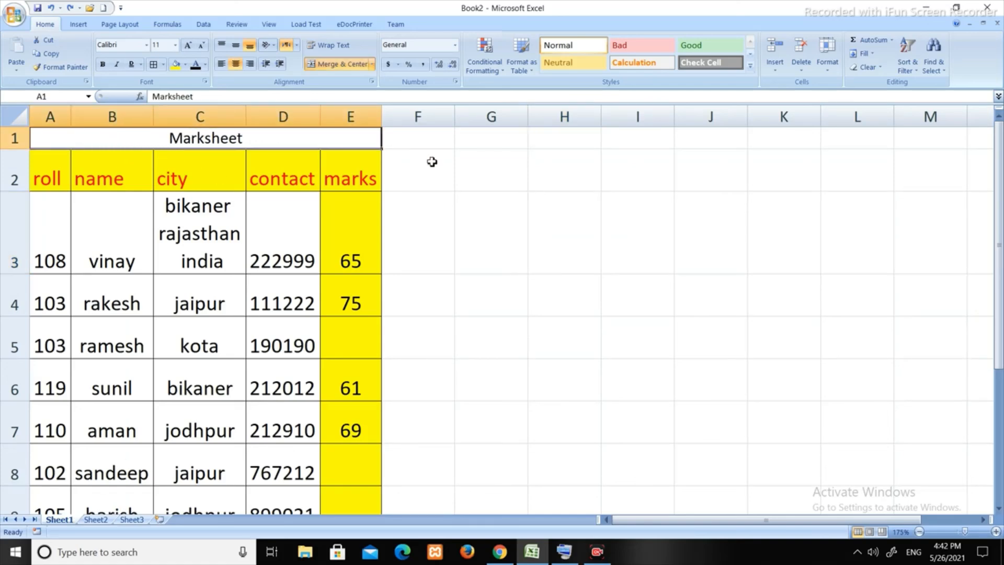
pyautogui.click(590, 238)
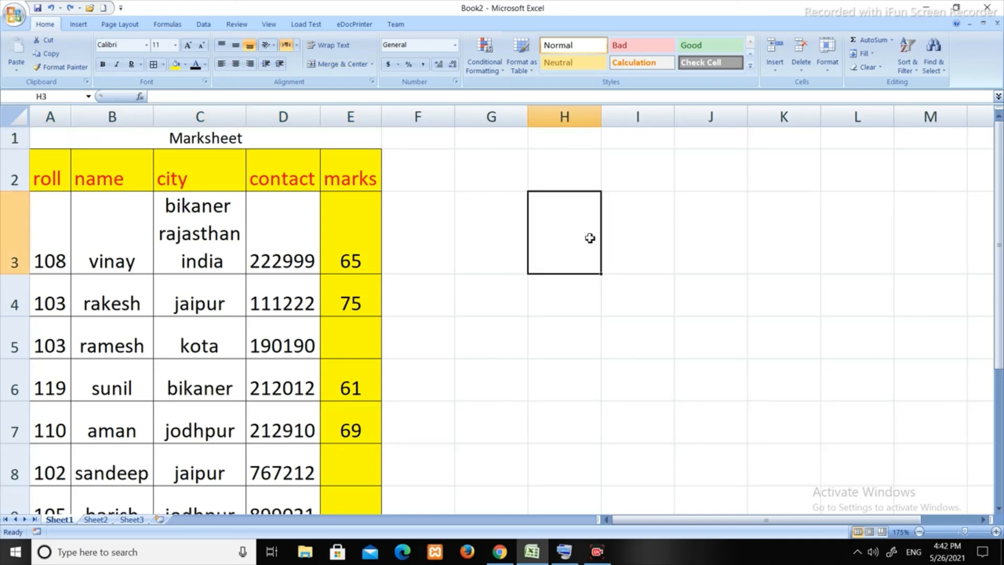
pyautogui.write('abc')
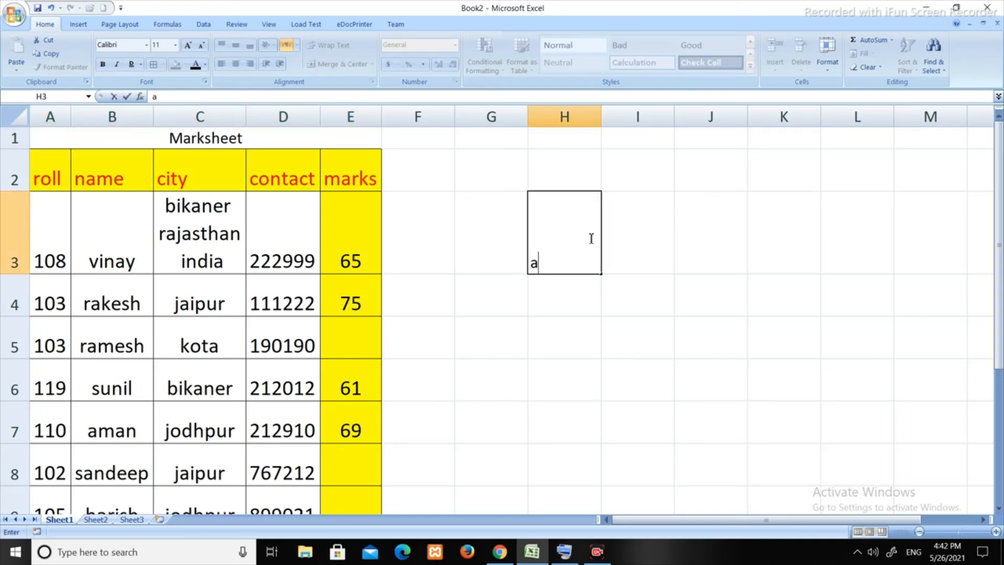
pyautogui.press('Return')
# Step: Apply Merge & Center to range H3:H7, switch it off once, and reapply it
pyautogui.moveTo(590, 235); pyautogui.dragTo(586, 435)
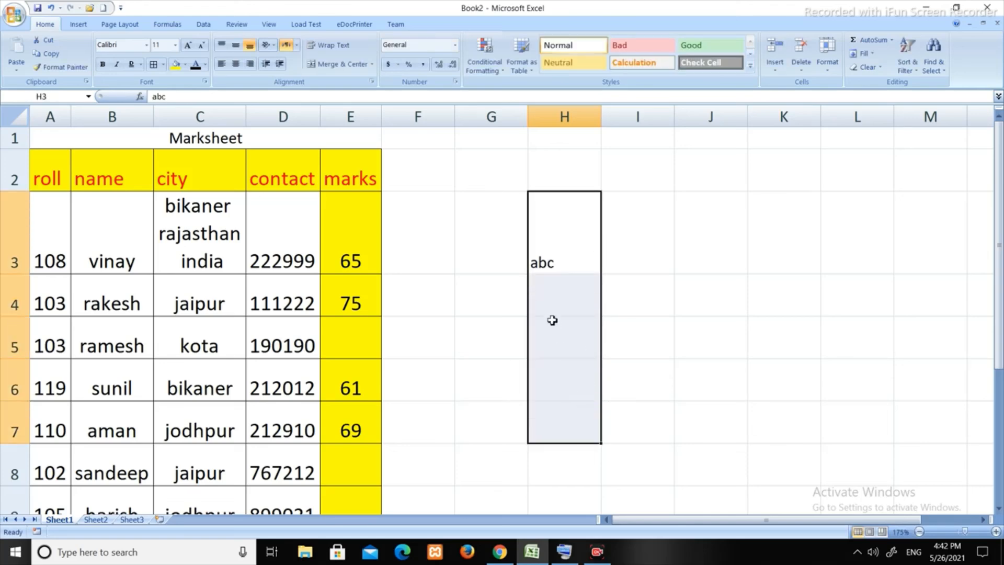
pyautogui.click(338, 64)
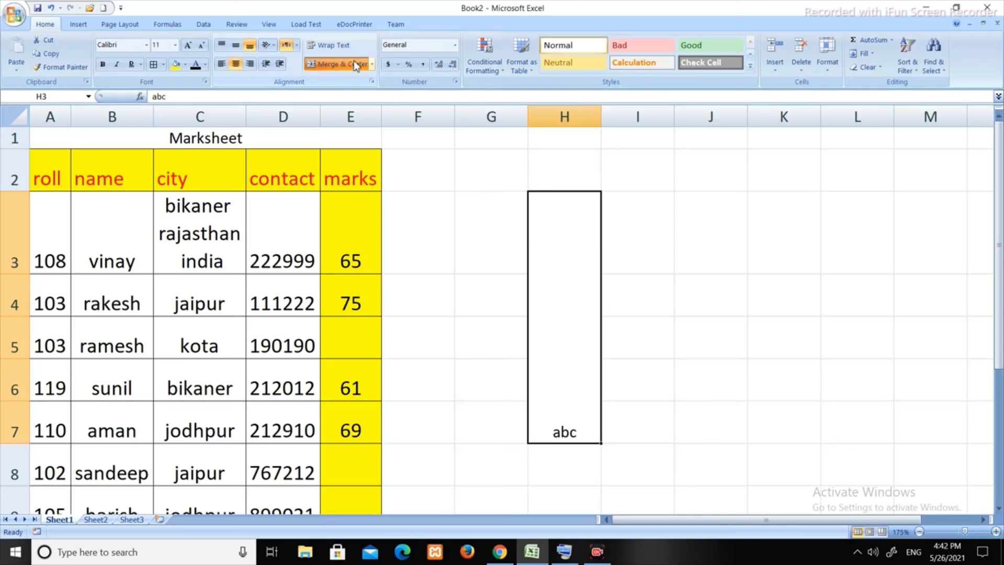
pyautogui.click(355, 65)
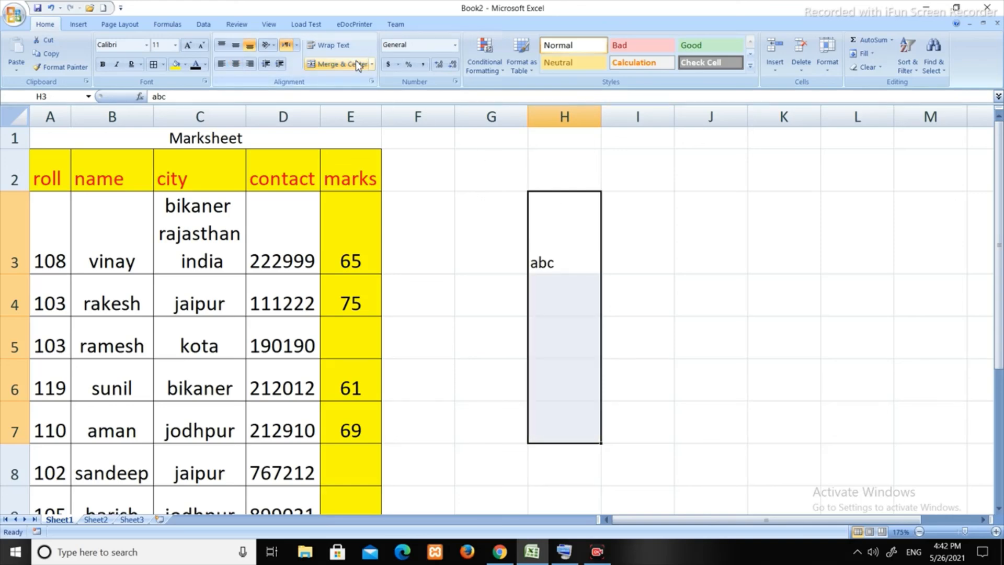
pyautogui.click(358, 65)
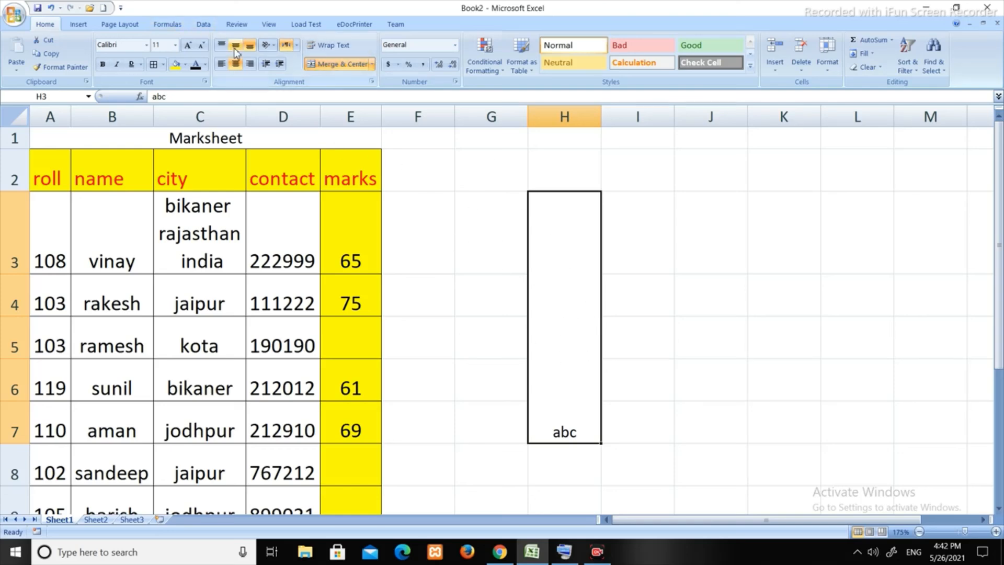
# Step: Try Middle Align on the merged cell H3:H7, and undo it together with the merge and the abc entry
pyautogui.click(235, 46)
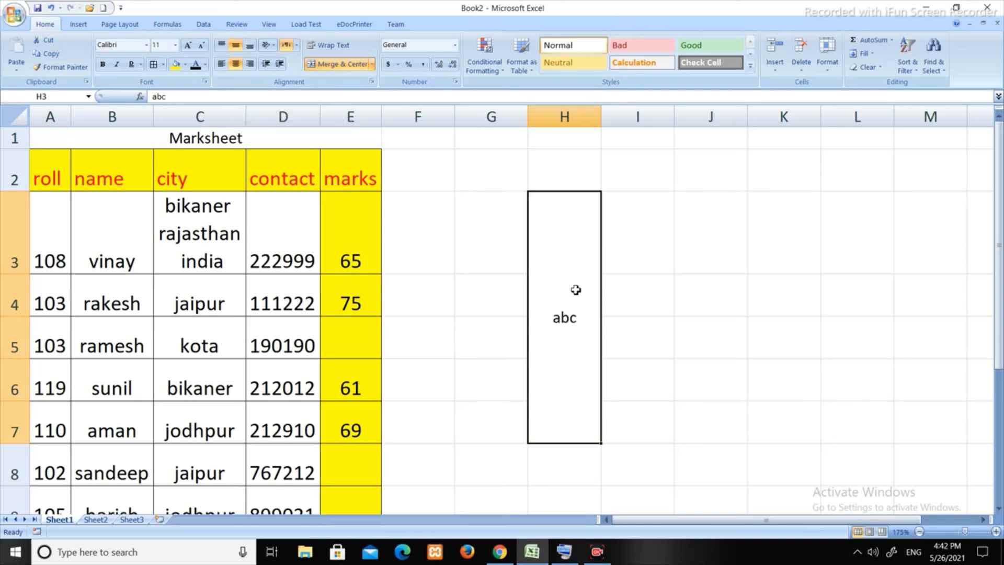
pyautogui.hotkey('ctrl', 'z')
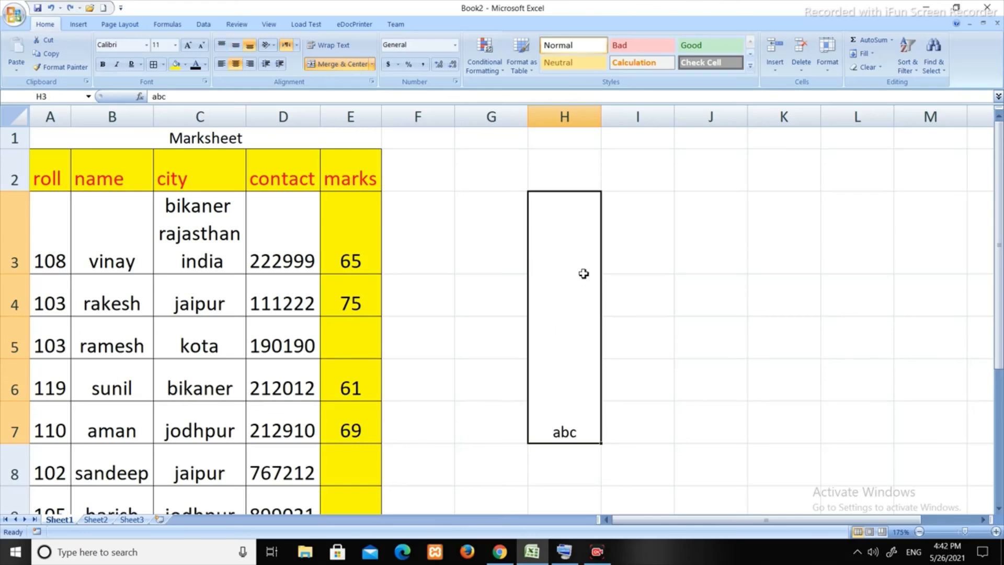
pyautogui.hotkey('ctrl', 'z')
pyautogui.hotkey('ctrl', 'y')
pyautogui.hotkey('ctrl', 'z')
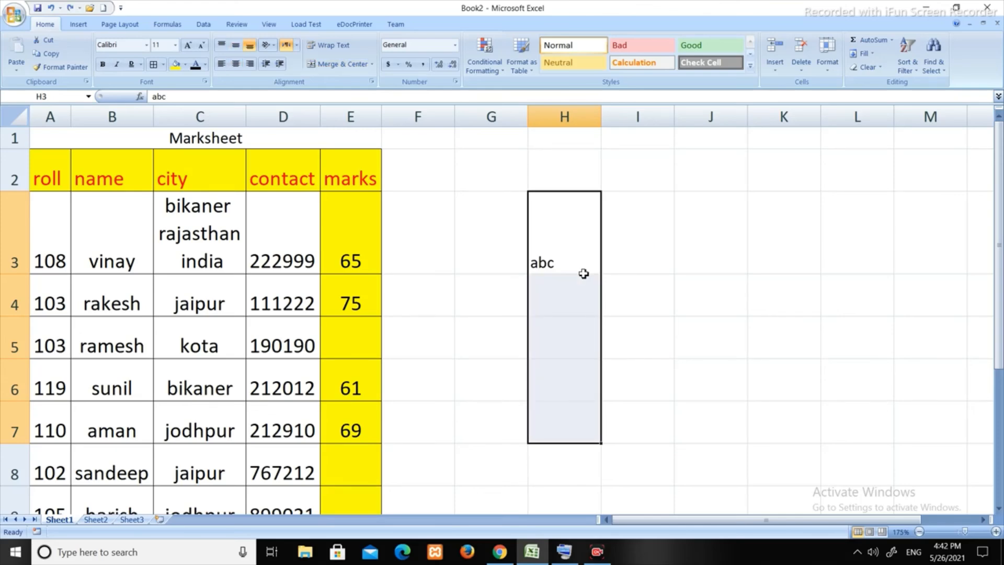
pyautogui.hotkey('ctrl', 'y')
pyautogui.hotkey('ctrl', 'z')
# Step: Enter XYZ in cell B5 of Sheet2, clear the sample text from range A2:D10, and return to Sheet1
pyautogui.hotkey('ctrl', 'pagedown')
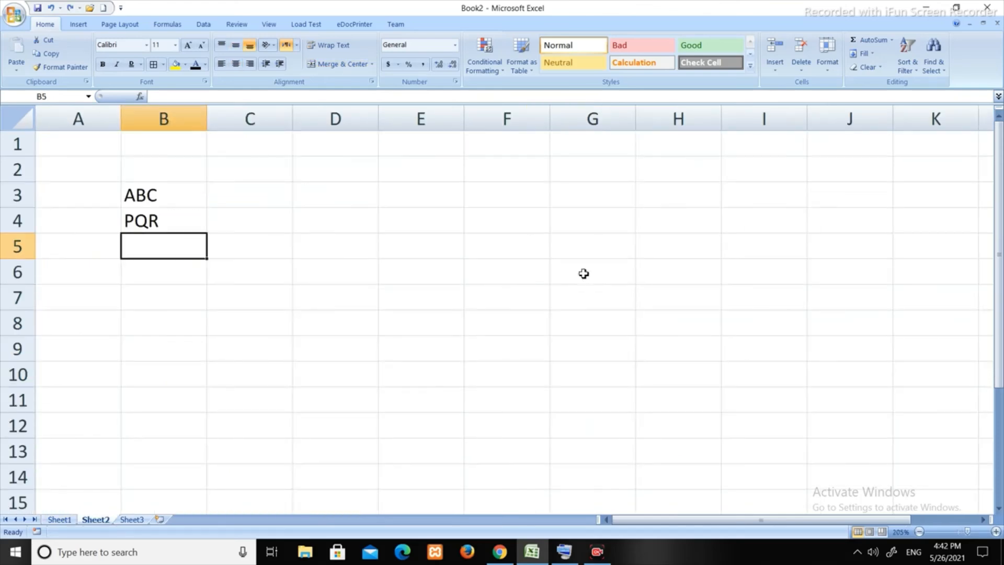
pyautogui.write('XYZ')
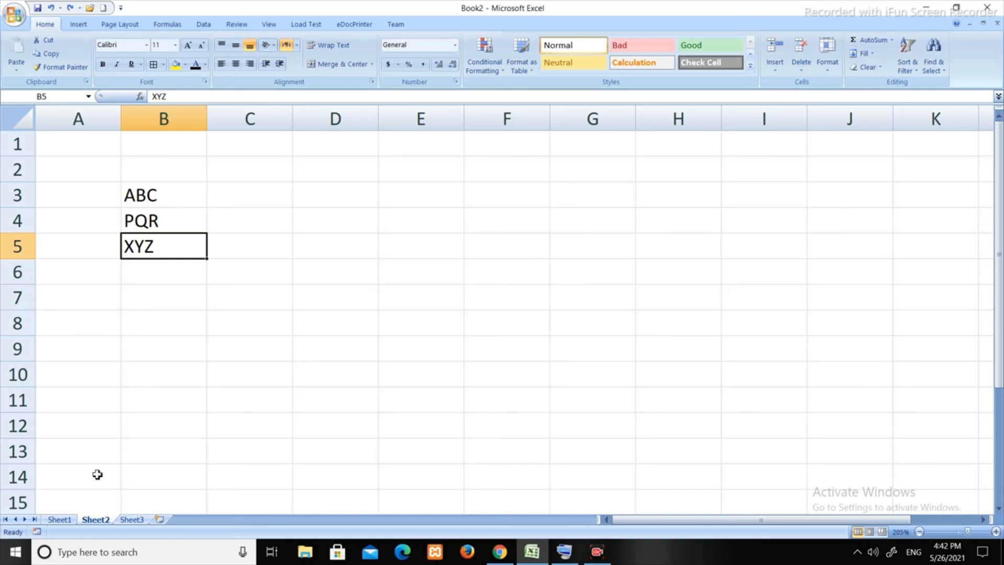
pyautogui.moveTo(114, 175); pyautogui.dragTo(364, 380)
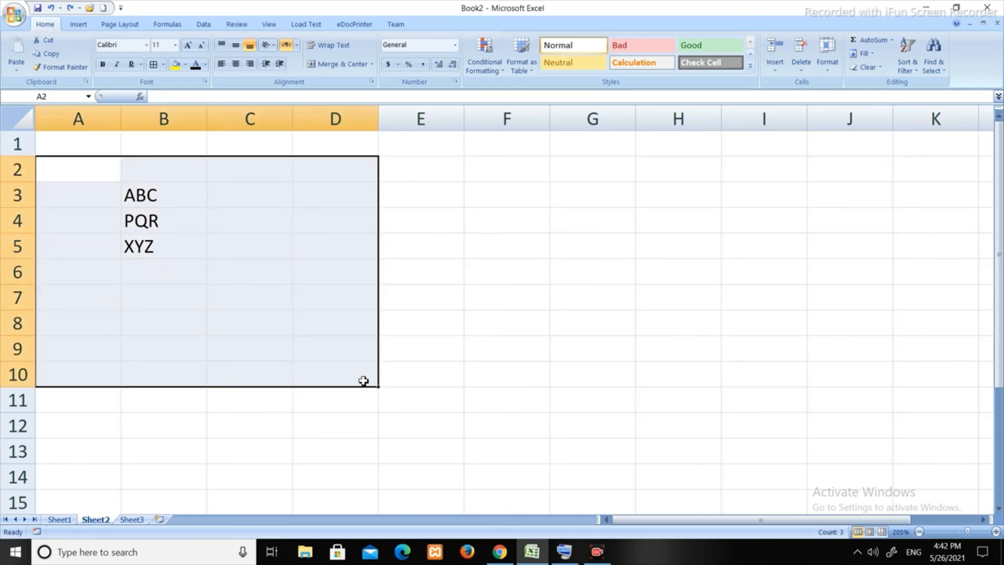
pyautogui.press('Delete')
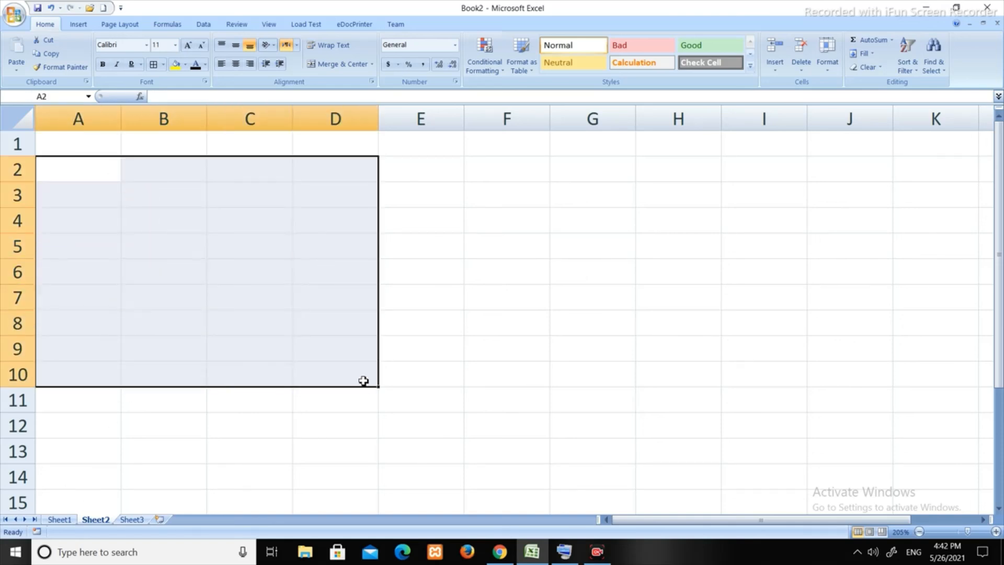
pyautogui.click(58, 519)
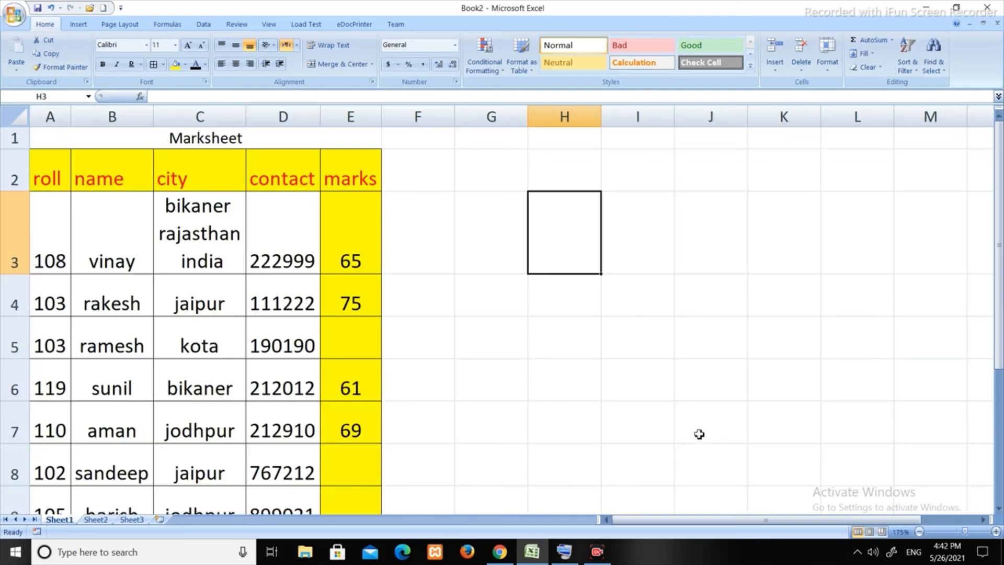